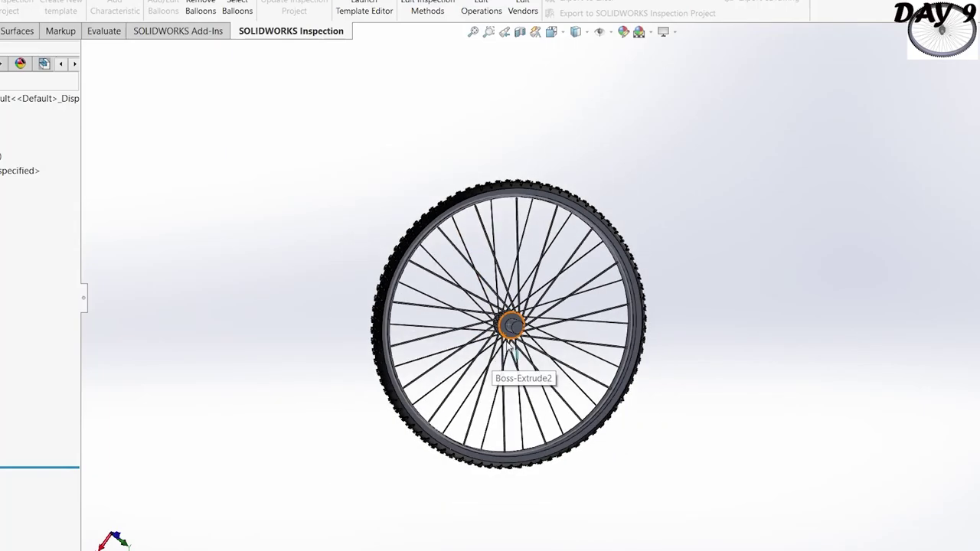
Orbit and zoom-fit the finished bicycle wheel to review it from several angles
mouse_move(490, 341)
middle_mouse_down()
mouse_move(320, 302)
mouse_move(474, 317)
mouse_move(536, 247)
middle_mouse_up()
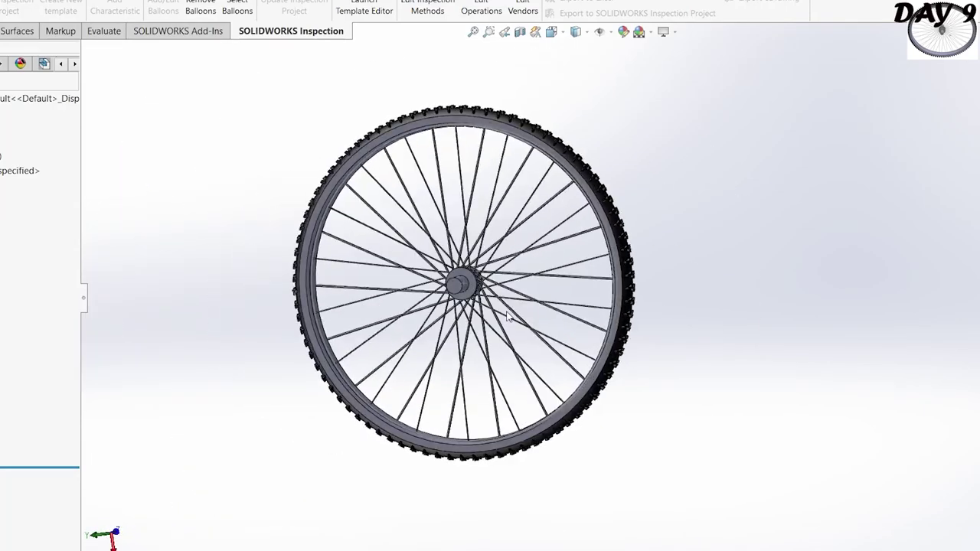
scroll(591, 488, "up", 2)
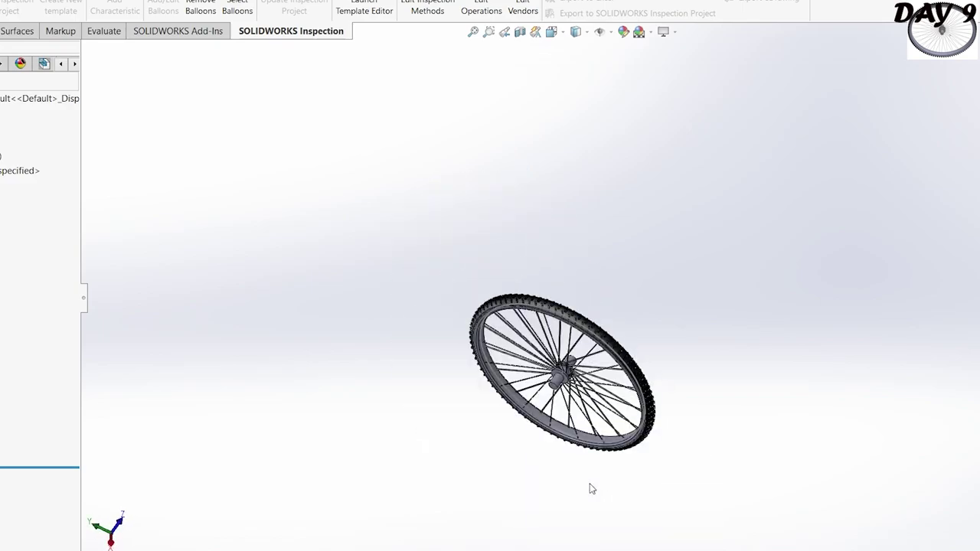
key("f")
key("space")
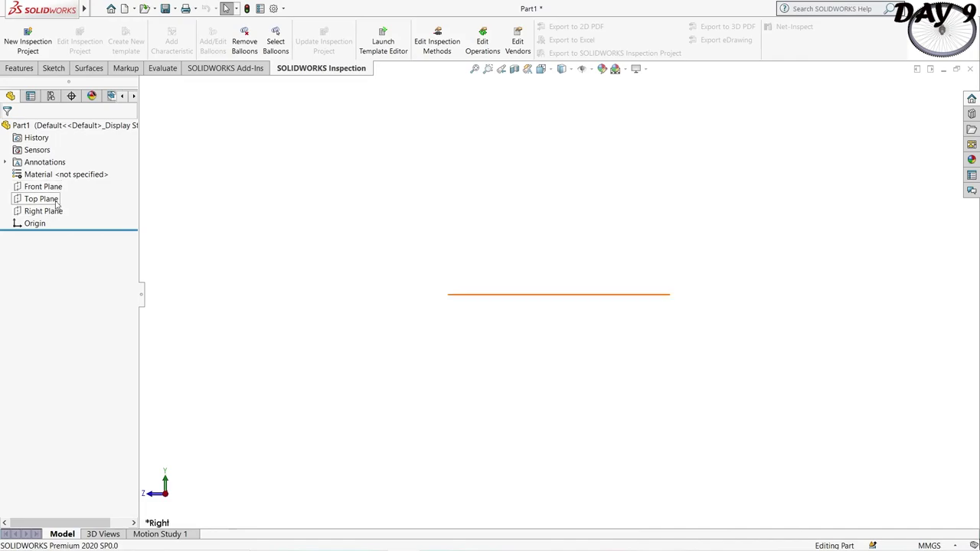
Open a new sketch on the Top Plane, viewed face-on
left_click(41, 198)
left_click(112, 187)
left_click(55, 68)
Draw a construction centerline from the origin to the right and make it horizontal
left_click(103, 27)
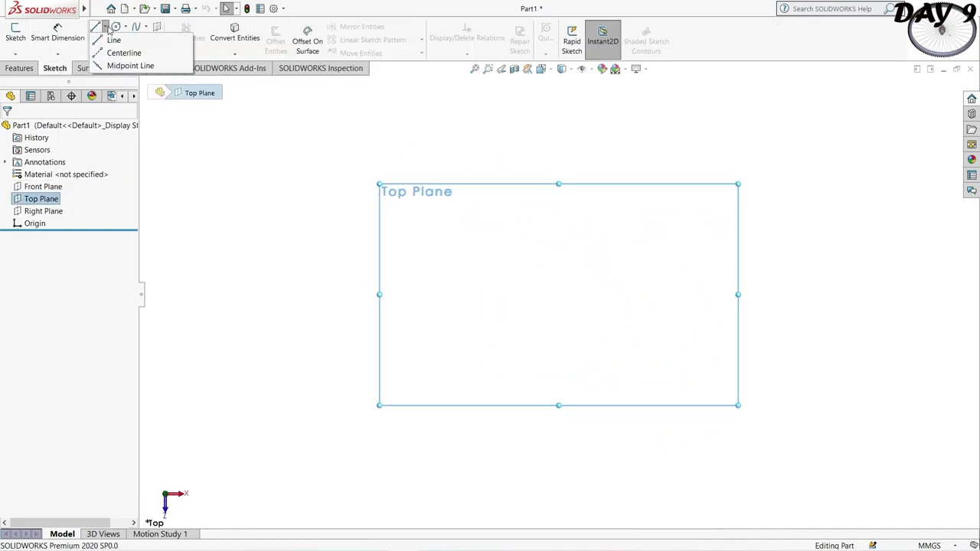
left_click(123, 51)
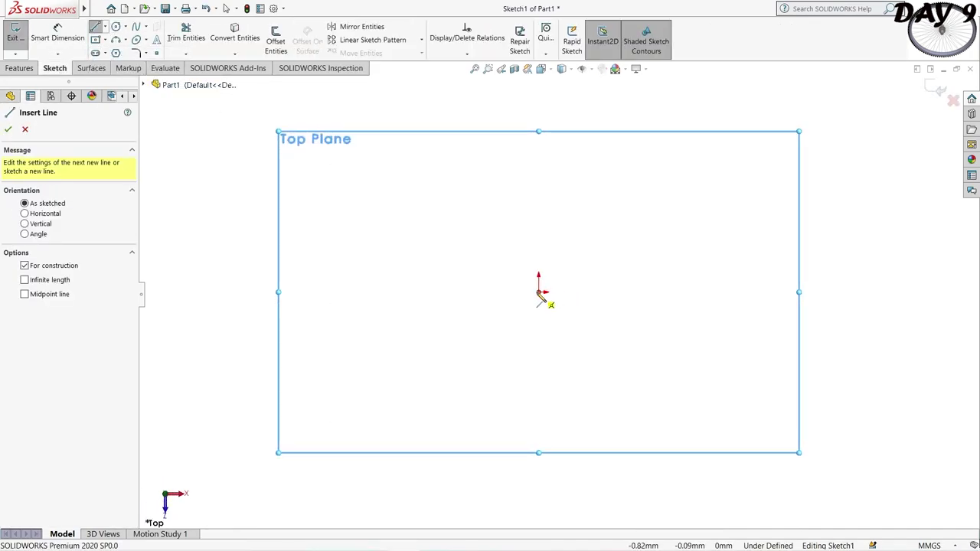
left_click(539, 292)
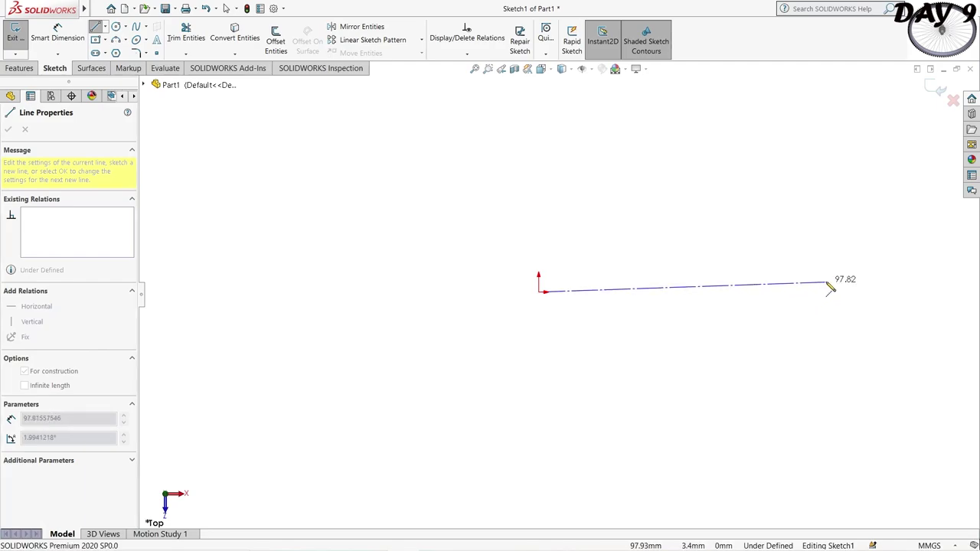
left_click(830, 282)
key("Escape")
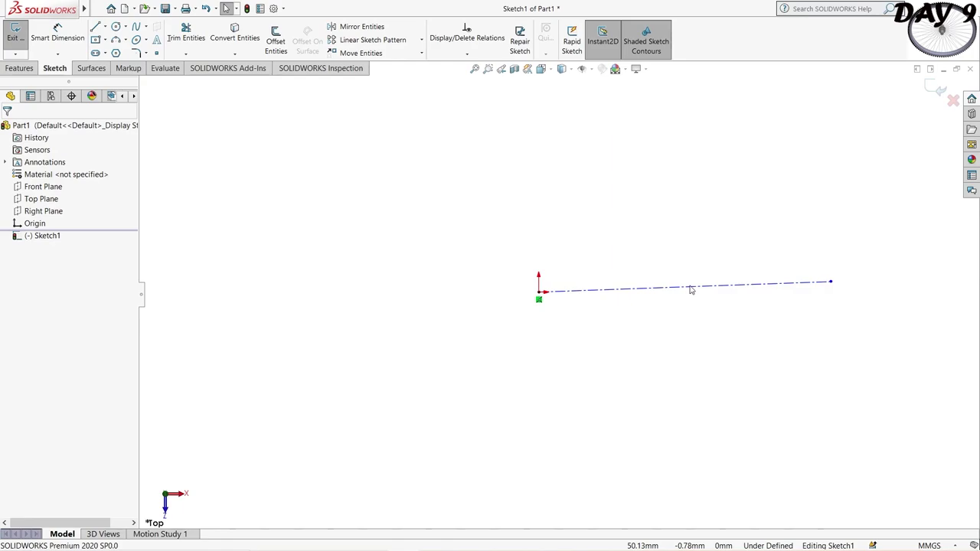
right_click(691, 289)
left_click(700, 261)
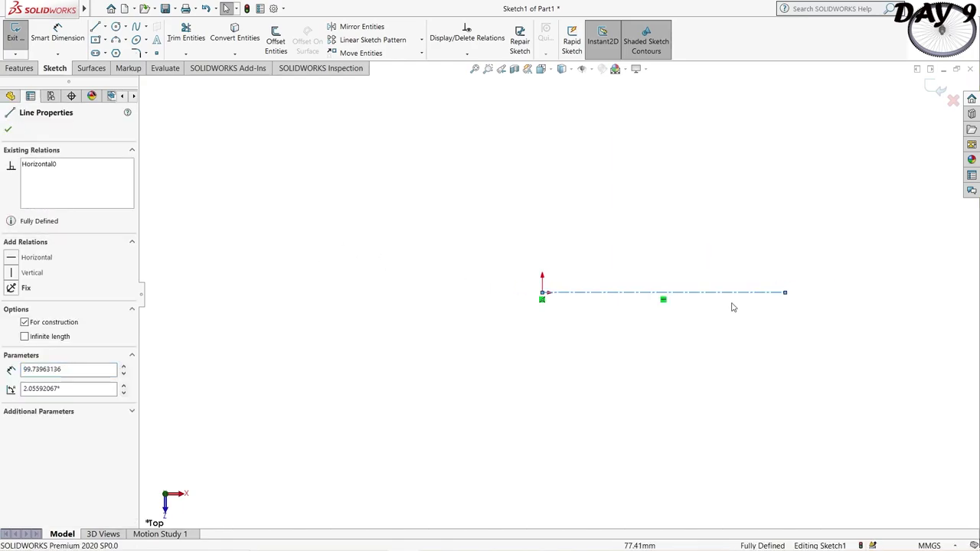
scroll(769, 303, "down", 1)
left_click(98, 32)
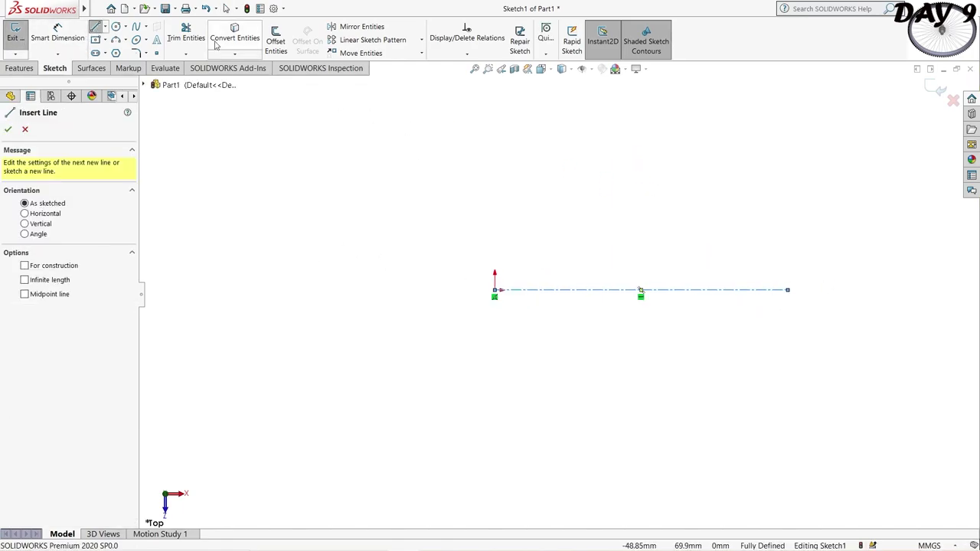
left_click(105, 39)
Draw a center rectangle centred on the centerline's right end
left_click(131, 66)
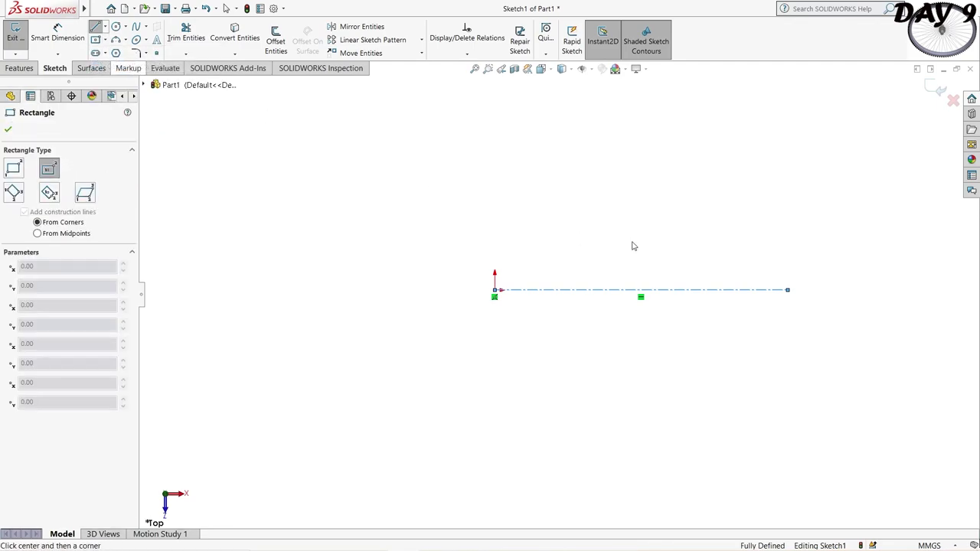
left_click(788, 289)
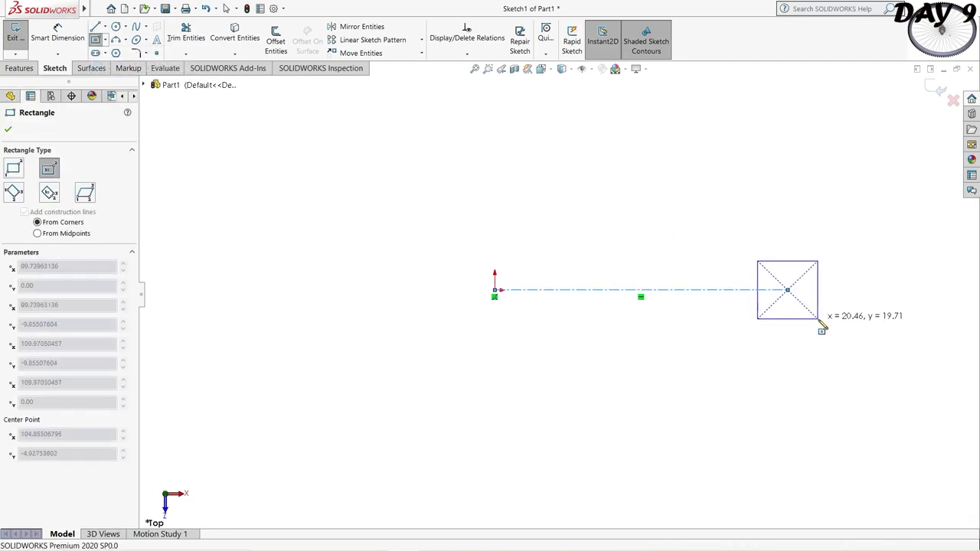
left_click(808, 332)
Dimension the horizontal centerline to 50 mm
left_click(58, 35)
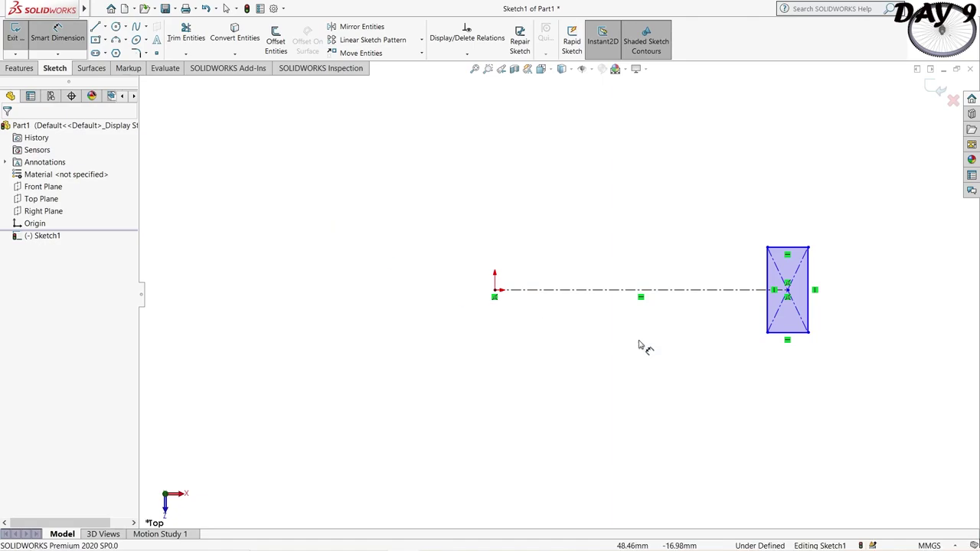
scroll(857, 306, "down", 2)
left_click(536, 286)
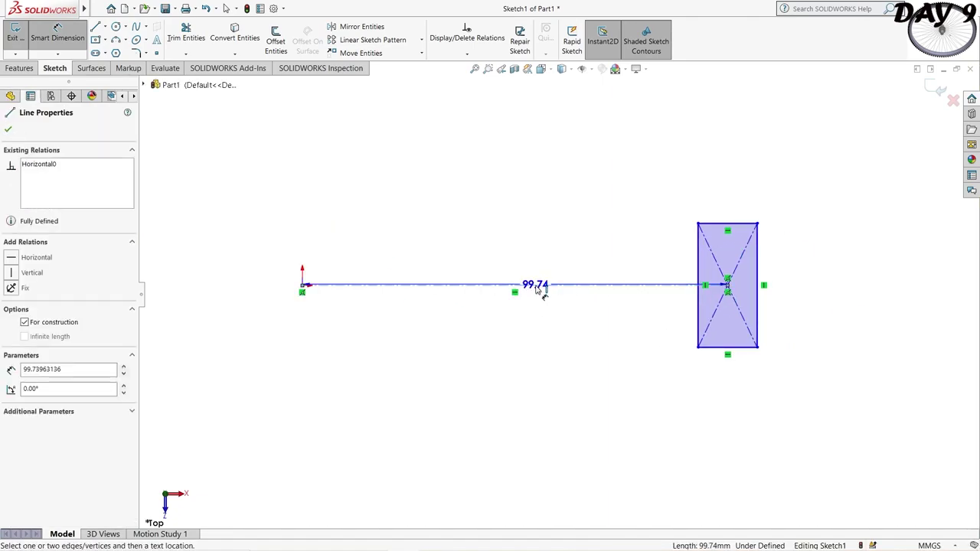
left_click(536, 404)
type("50")
key("Return")
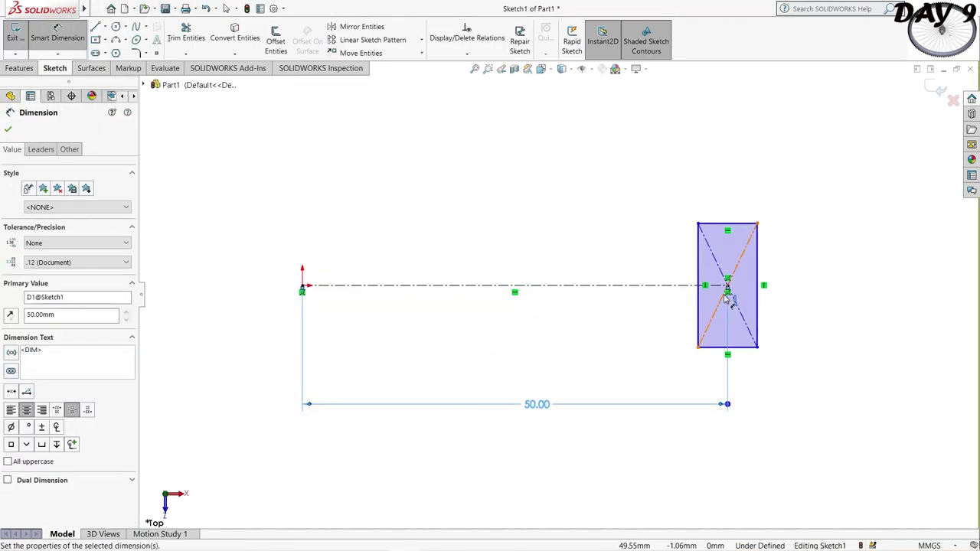
Dimension the rectangle 7 mm high and 3 mm wide
left_click(758, 271)
left_click(804, 280)
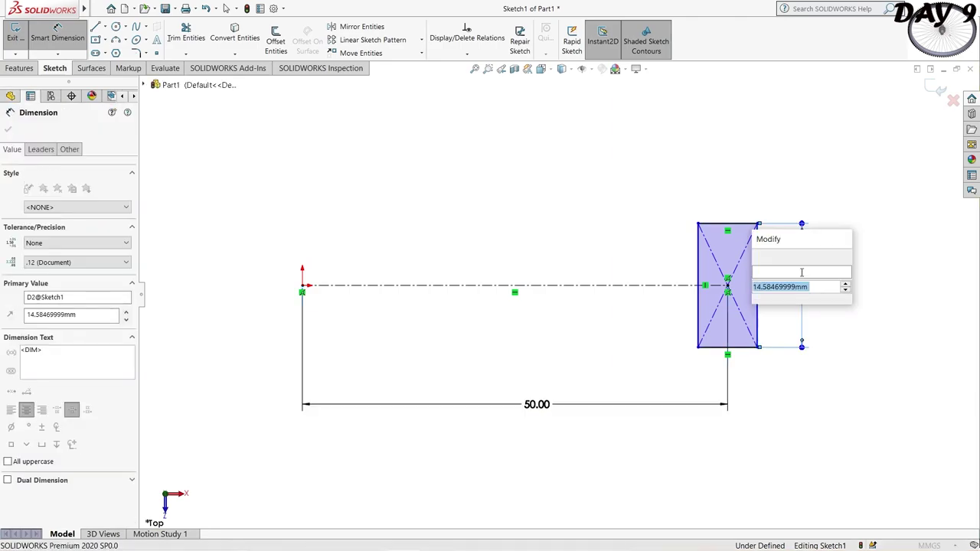
type("7")
key("Return")
scroll(802, 280, "down", 3)
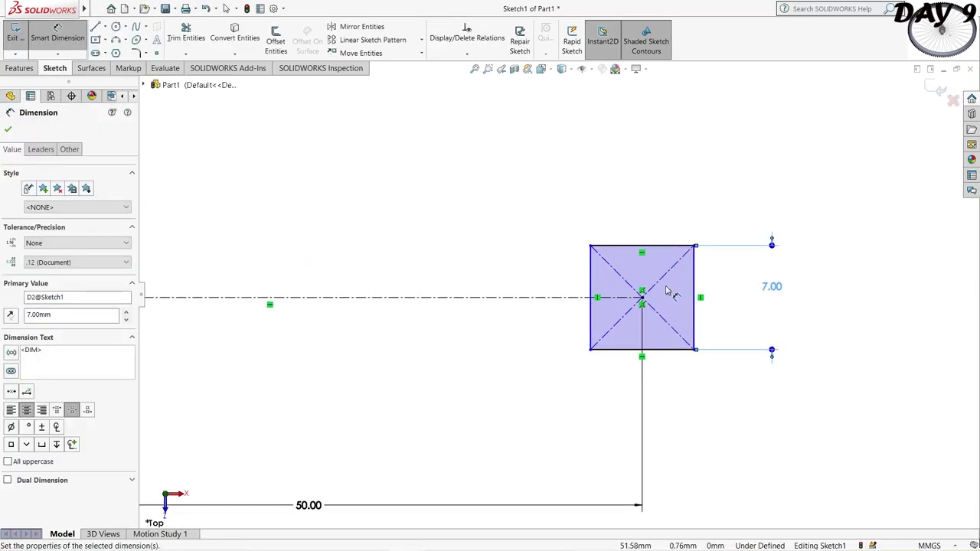
left_click(649, 246)
left_click(649, 196)
type("3")
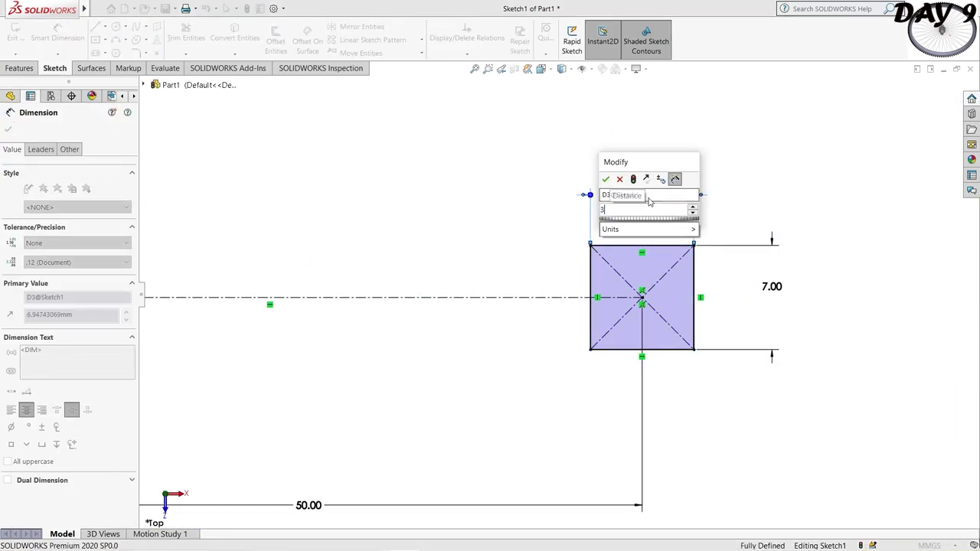
key("Return")
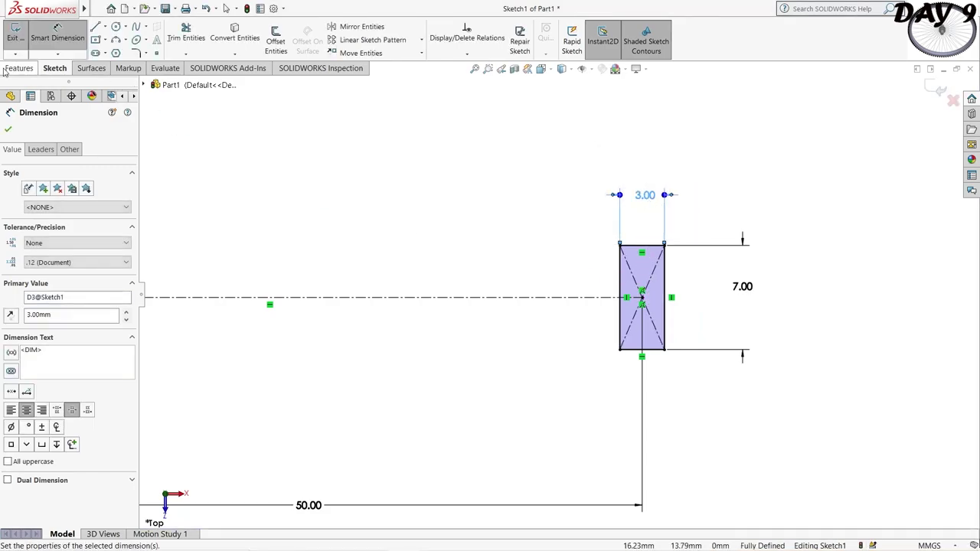
left_click(121, 40)
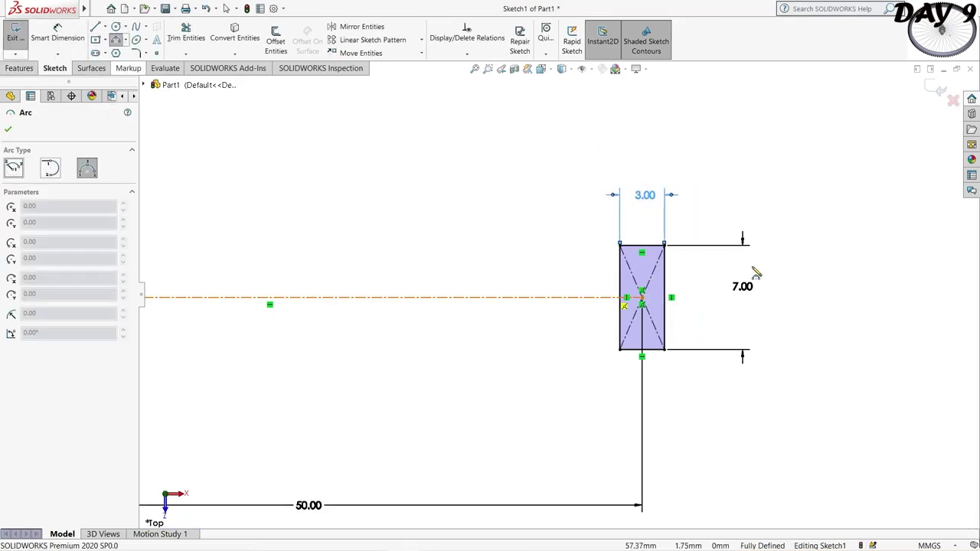
Draw a three-point arc bowing out between the rectangle's left corners
left_click(620, 246)
left_click(620, 350)
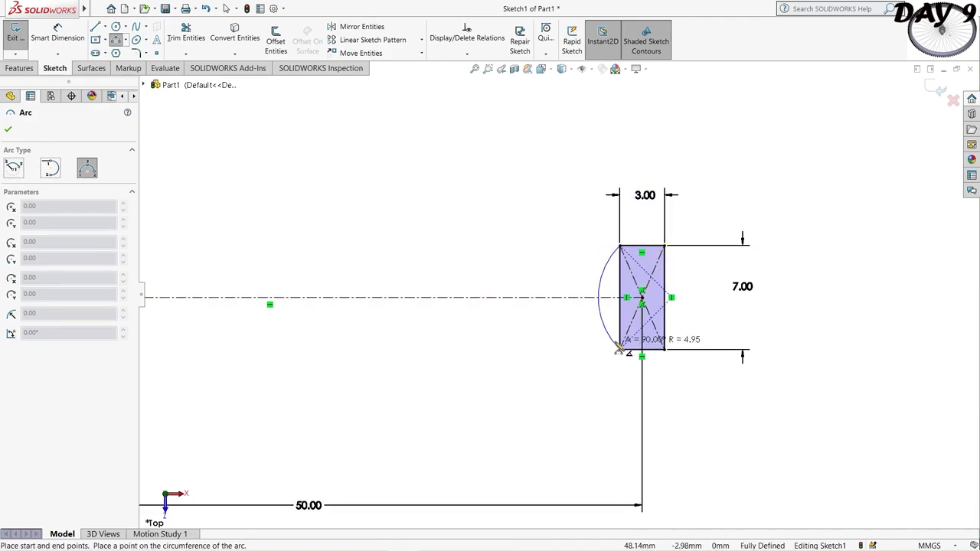
left_click(617, 343)
key("Escape")
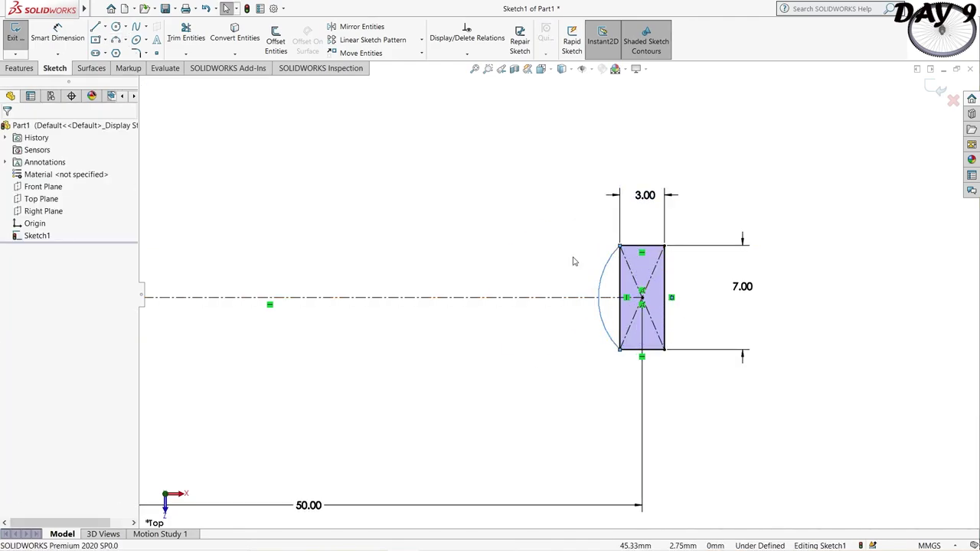
Trim away the rectangle's left edge, right edge and diagonal construction lines
left_click(186, 34)
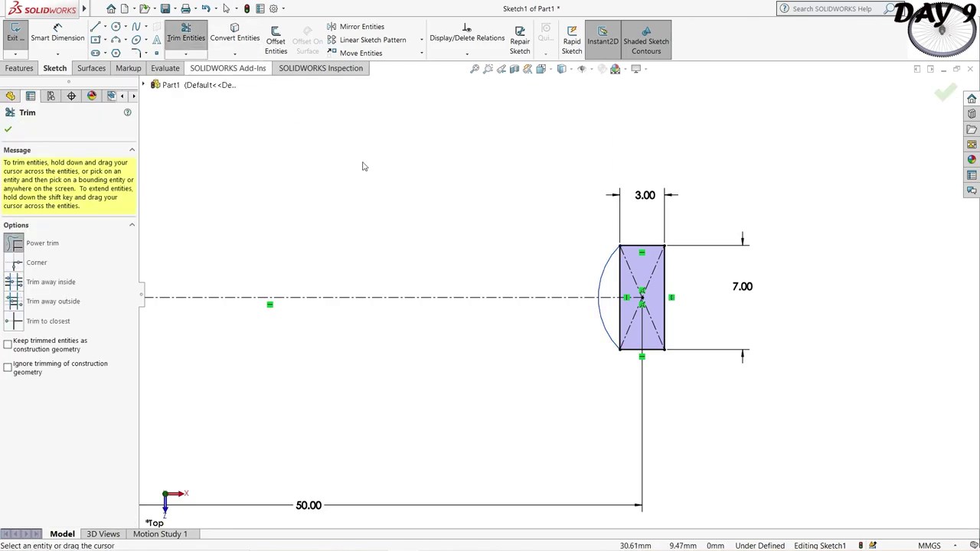
left_click_drag(622, 285, 616, 287)
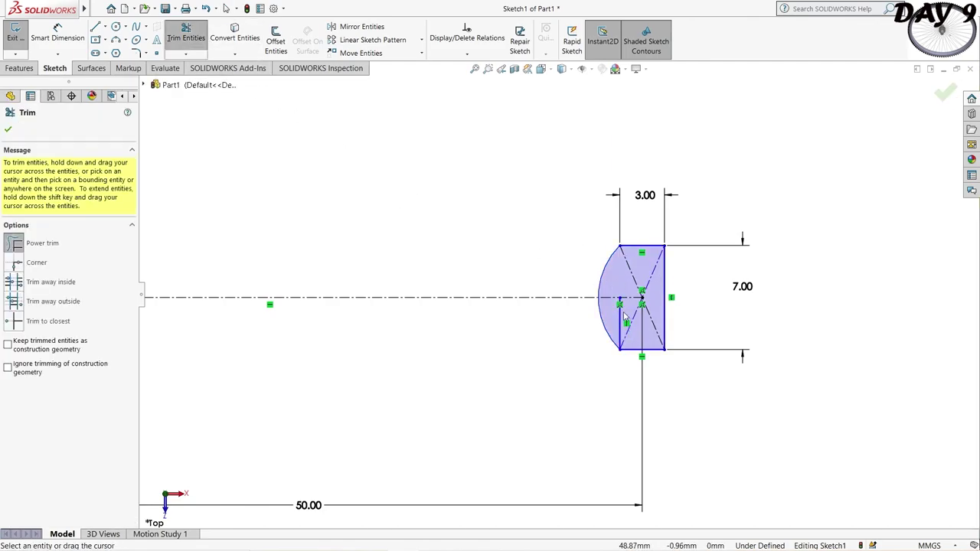
left_click_drag(625, 322, 652, 308)
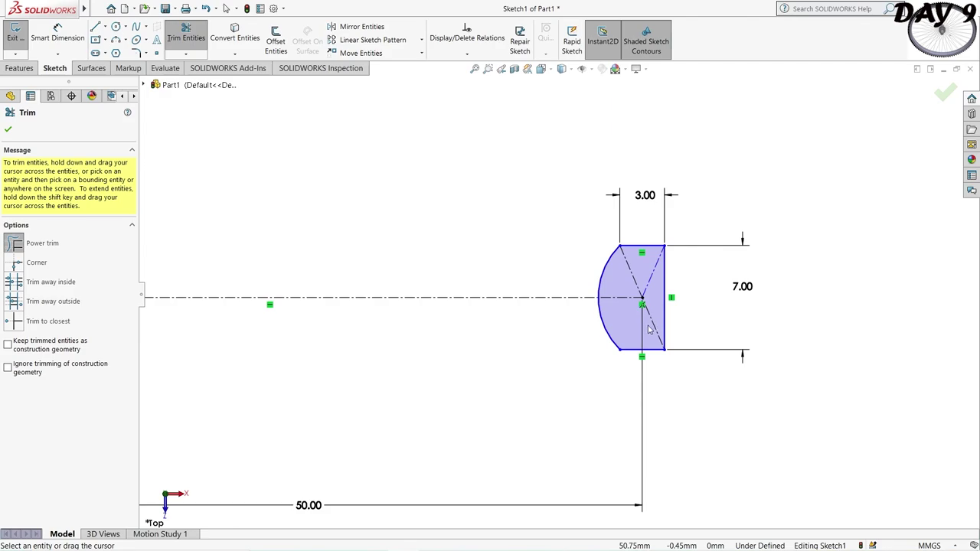
left_click_drag(657, 264, 669, 279)
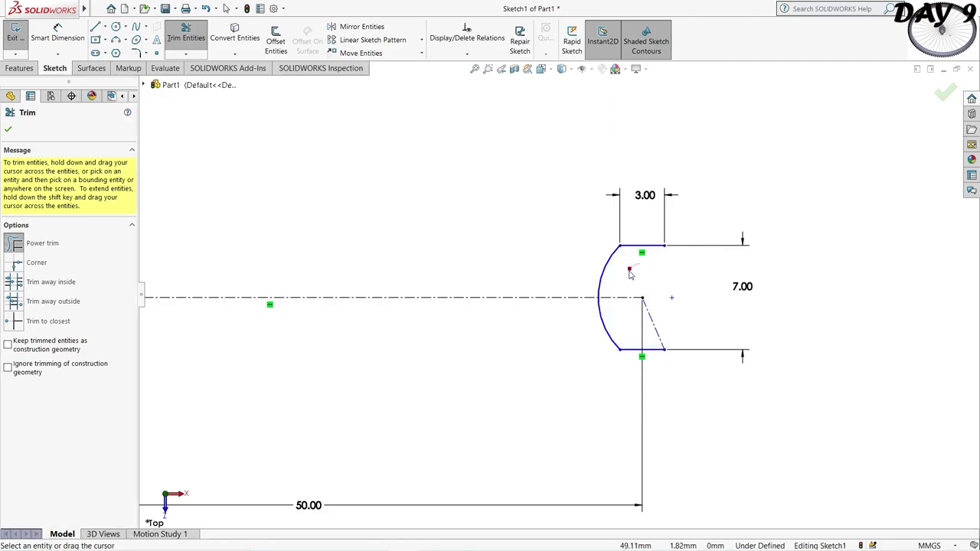
Sketch a short line and small arc groove near the top of the profile
left_click(95, 27)
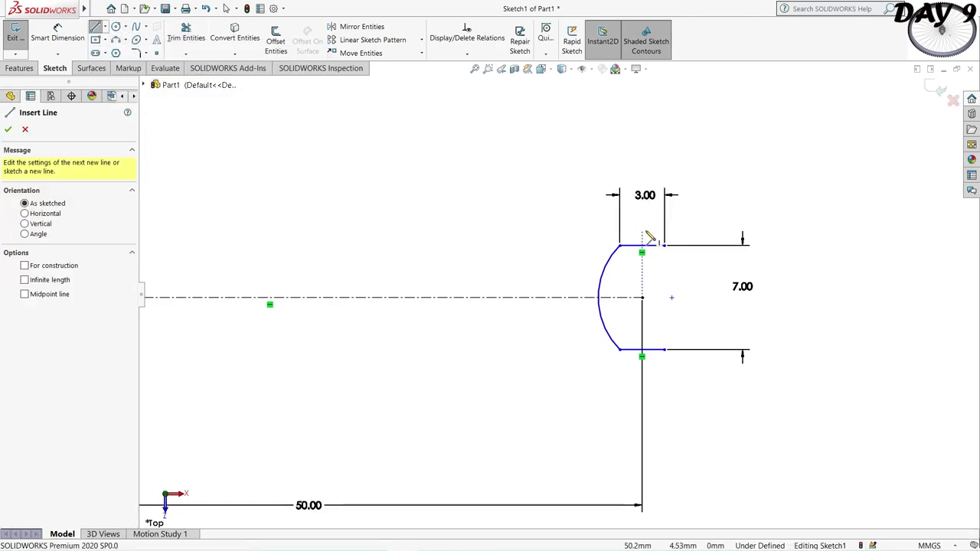
scroll(650, 238, "down", 3)
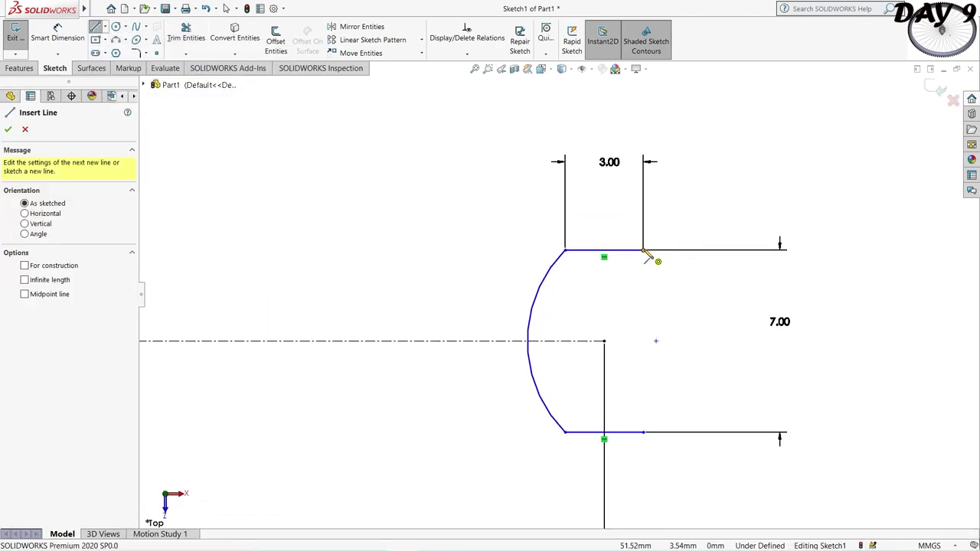
left_click(644, 250)
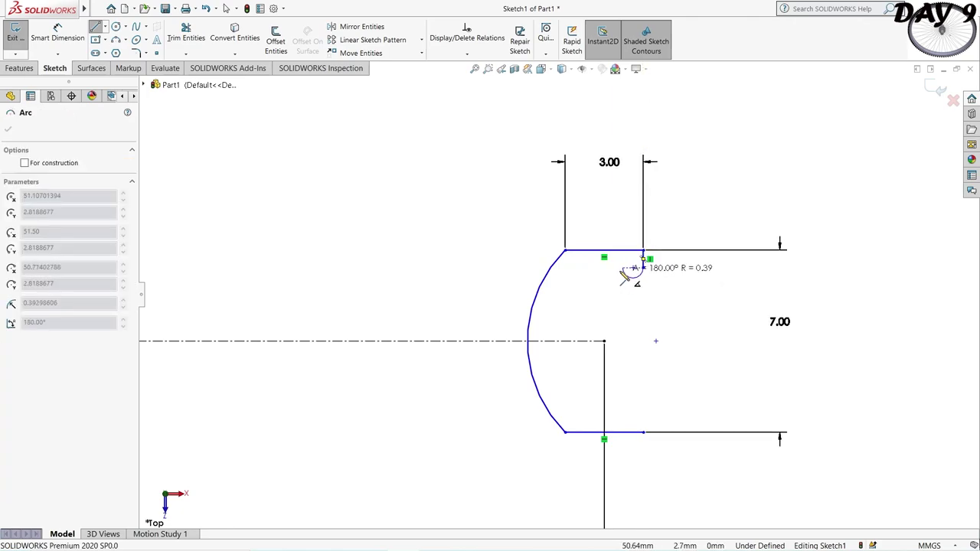
left_click(621, 269)
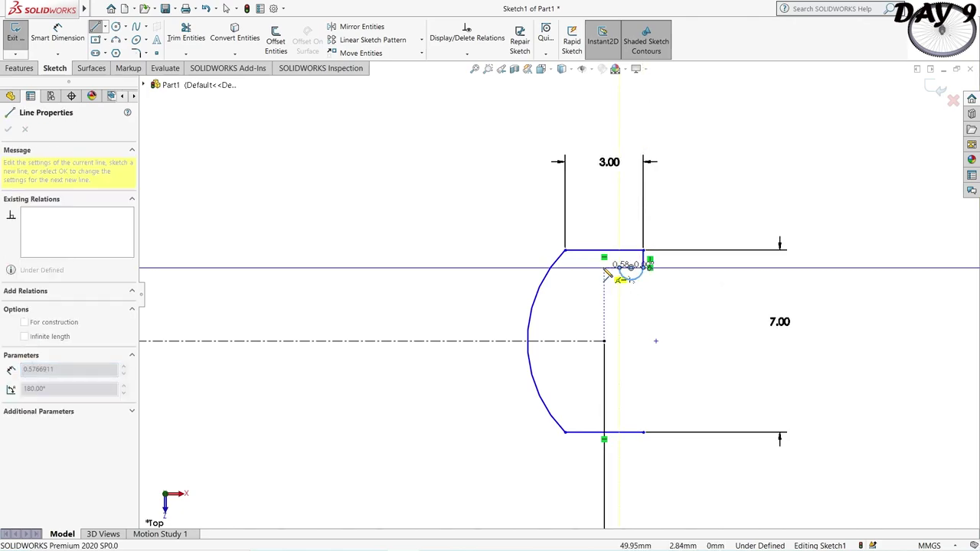
key("Escape")
Dimension the outer arc to R10 and the short vertical line to 0.2 mm
left_click(57, 34)
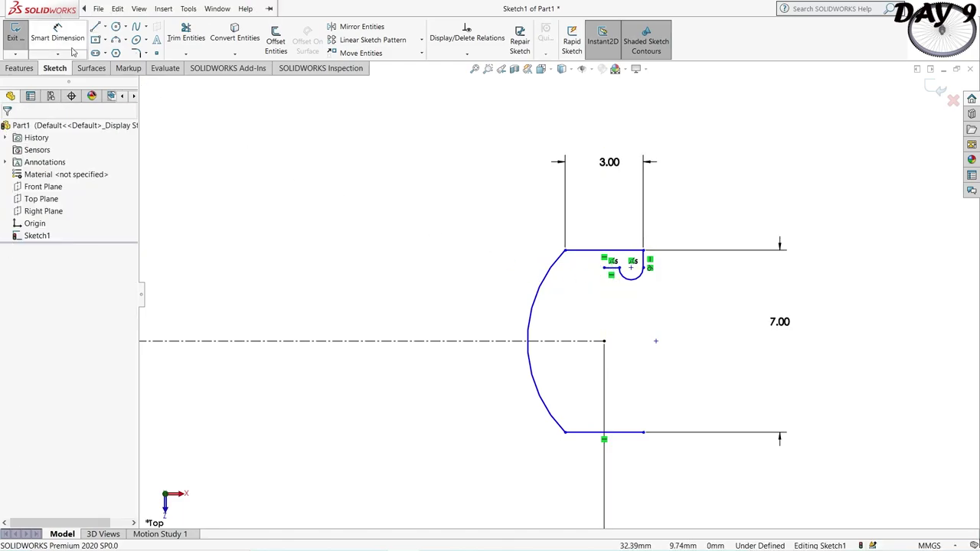
left_click(534, 310)
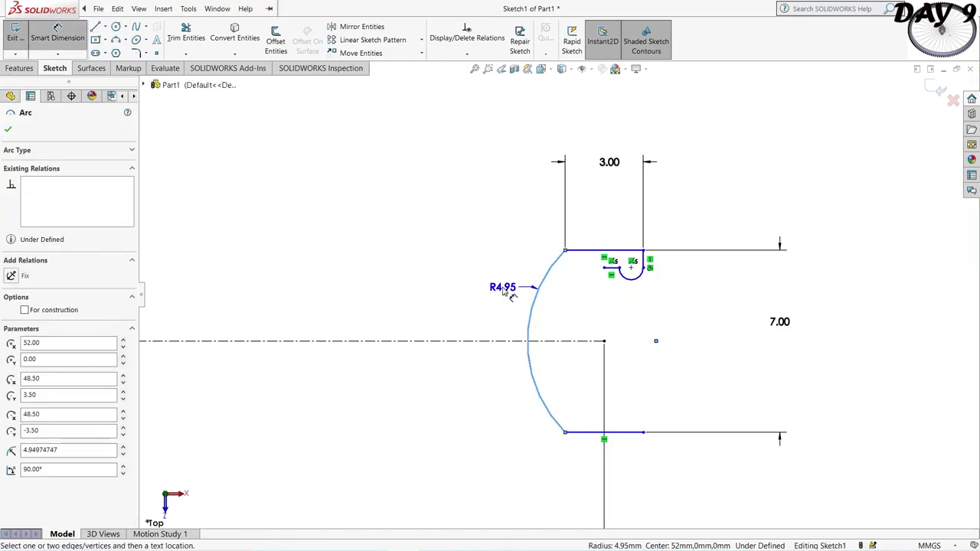
left_click(501, 291)
type("10")
key("Return")
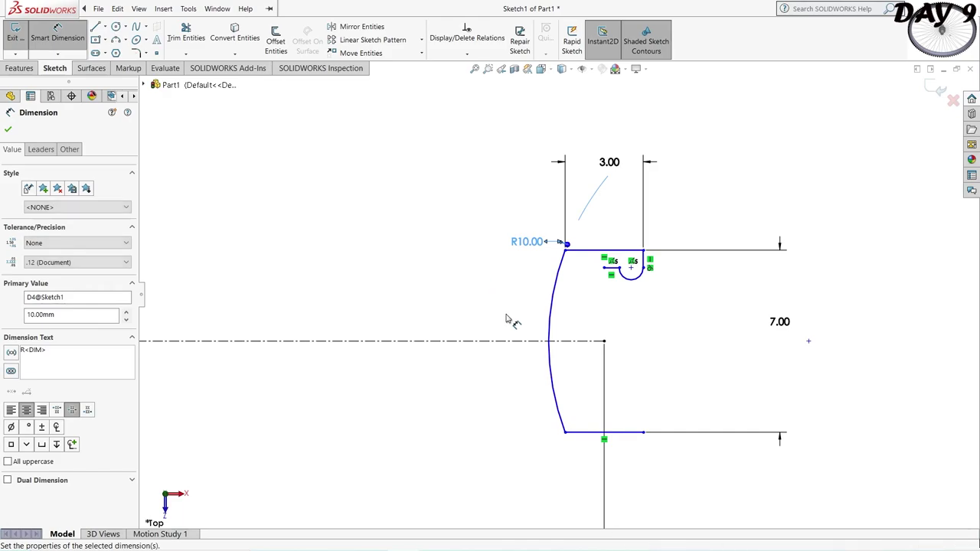
left_click(649, 266)
left_click(686, 264)
type(".2")
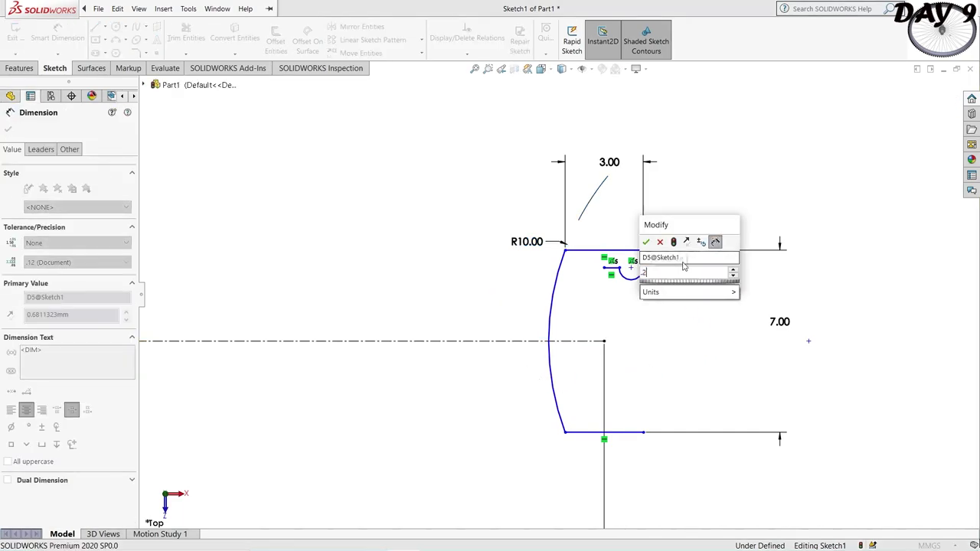
key("Return")
Dimension the small groove arc to R0.25 and the lip line to 0.75 mm
scroll(684, 265, "down", 2)
scroll(673, 268, "down", 2)
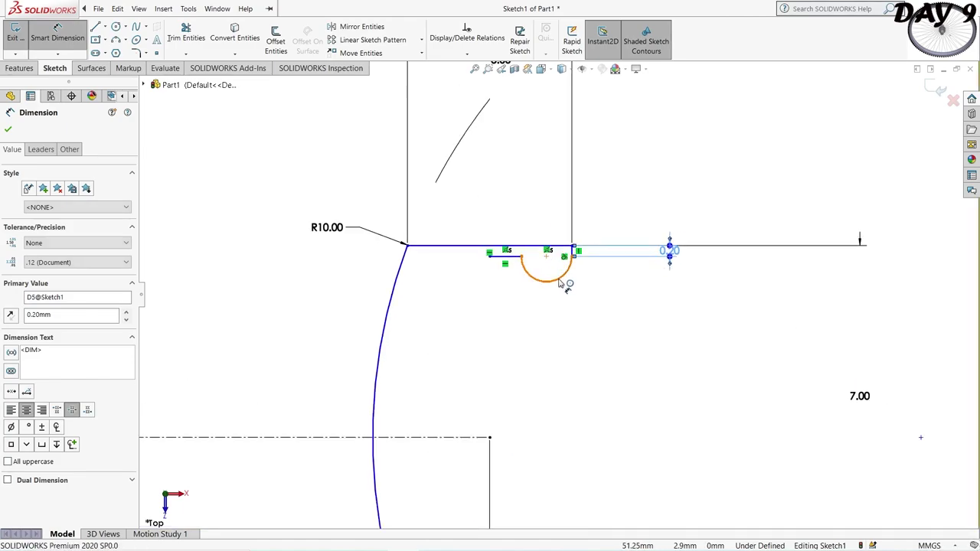
left_click(561, 284)
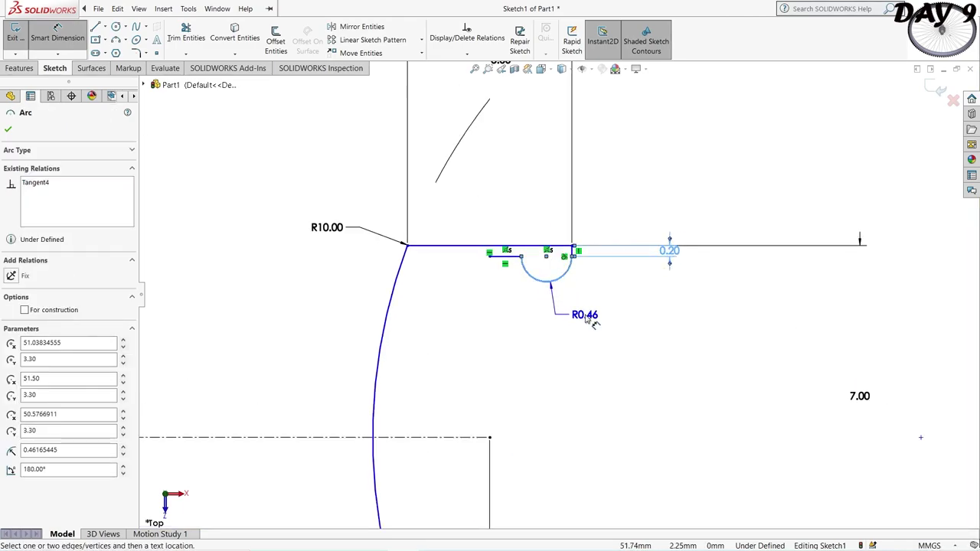
left_click(576, 320)
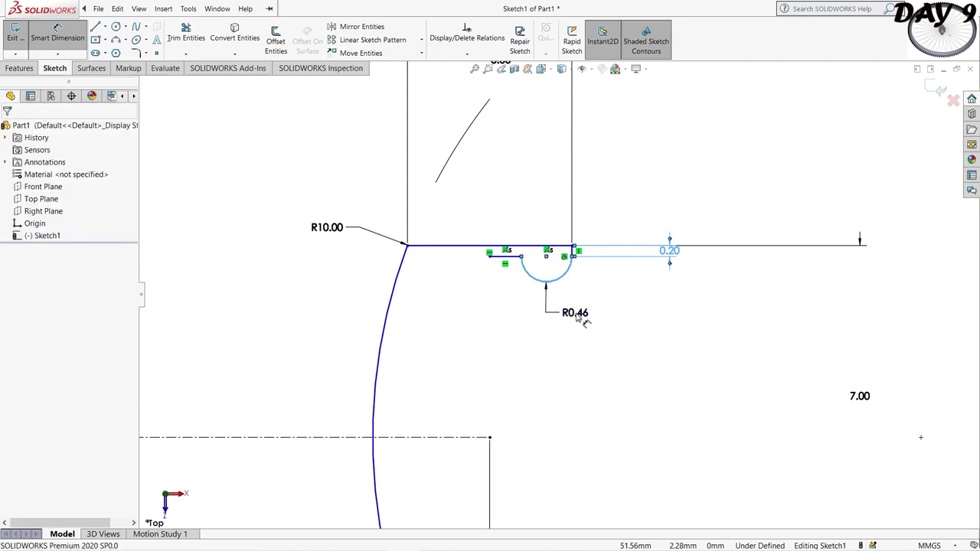
type("0.25")
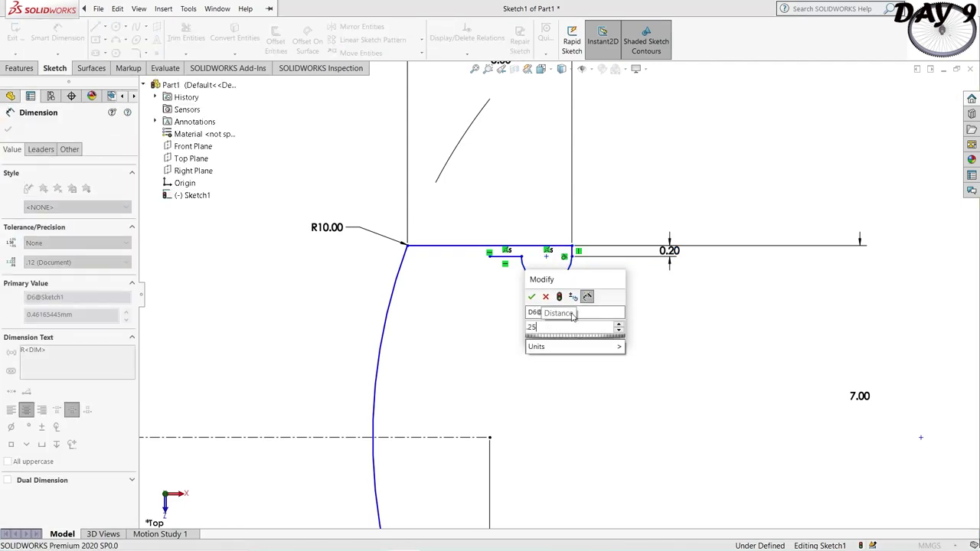
key("Return")
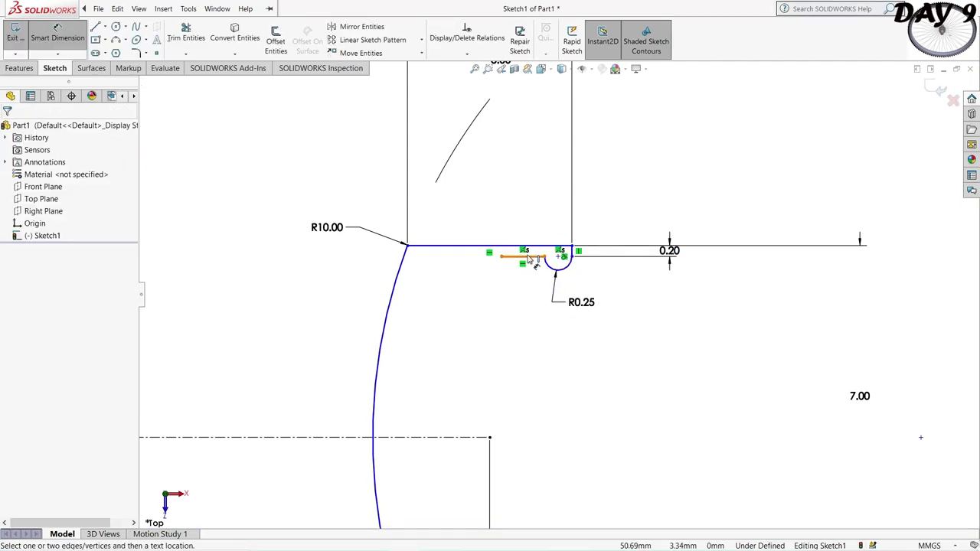
left_click(532, 256)
left_click(527, 285)
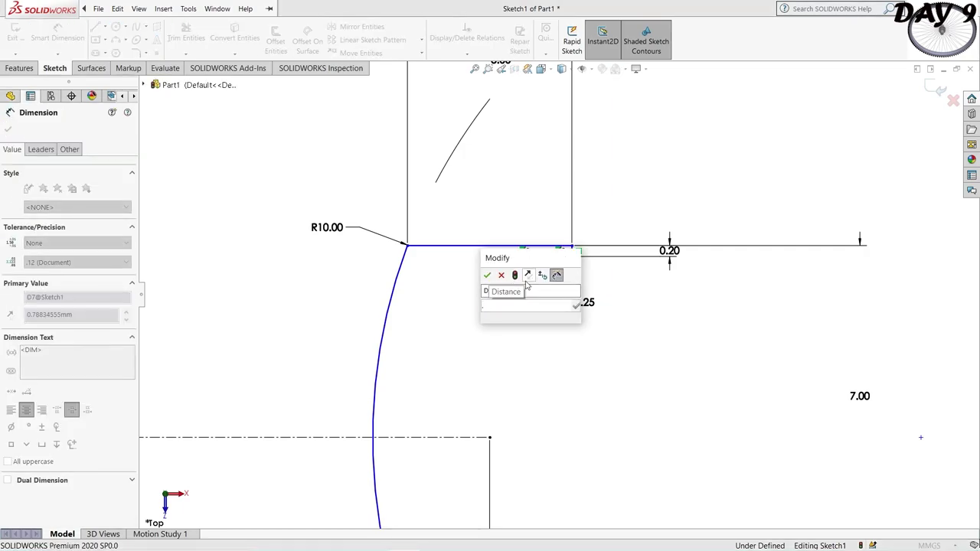
type("0.75")
key("Return")
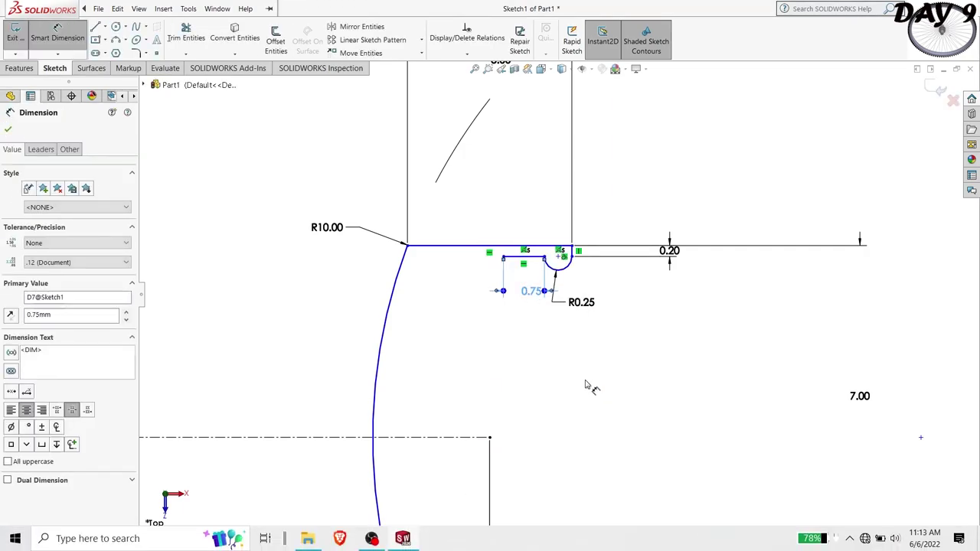
scroll(588, 394, "up", 4)
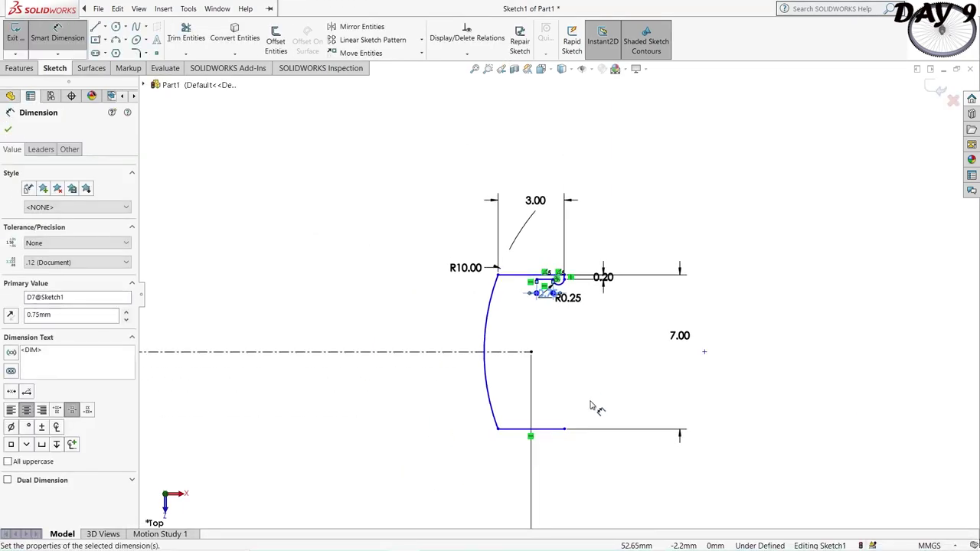
left_click(375, 29)
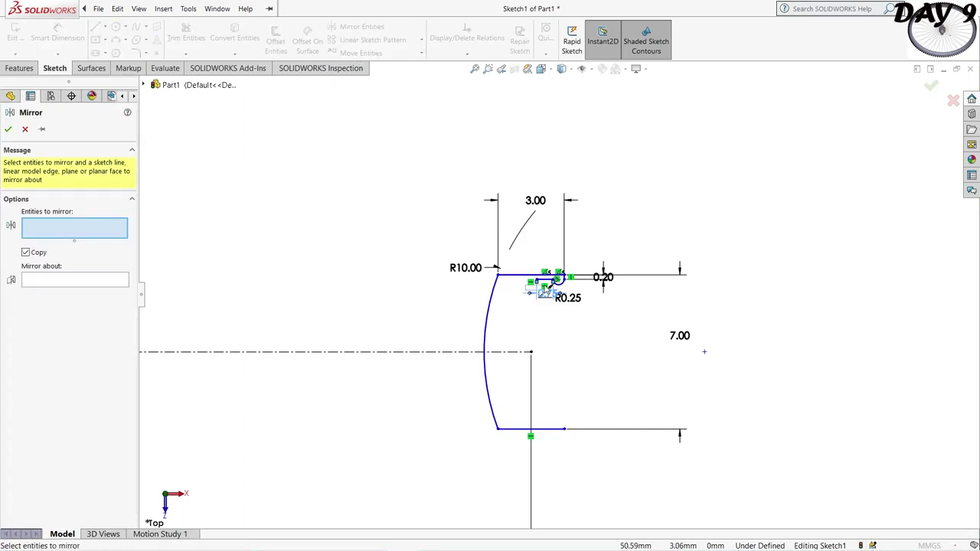
Mirror the two lip lines and small arc about the horizontal centerline onto the bottom
left_click(563, 279)
left_click(545, 291)
left_click(552, 285)
left_click(88, 302)
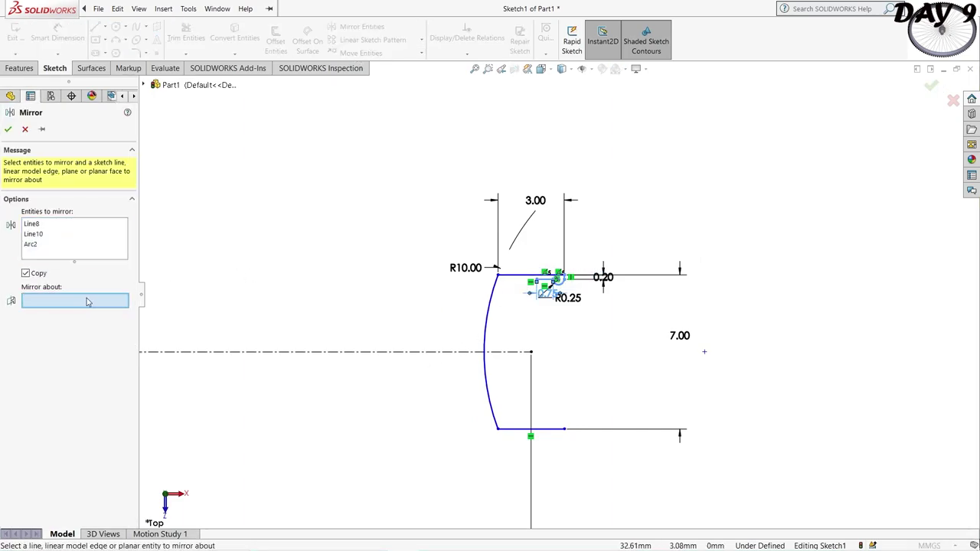
left_click(502, 352)
scroll(572, 468, "down", 3)
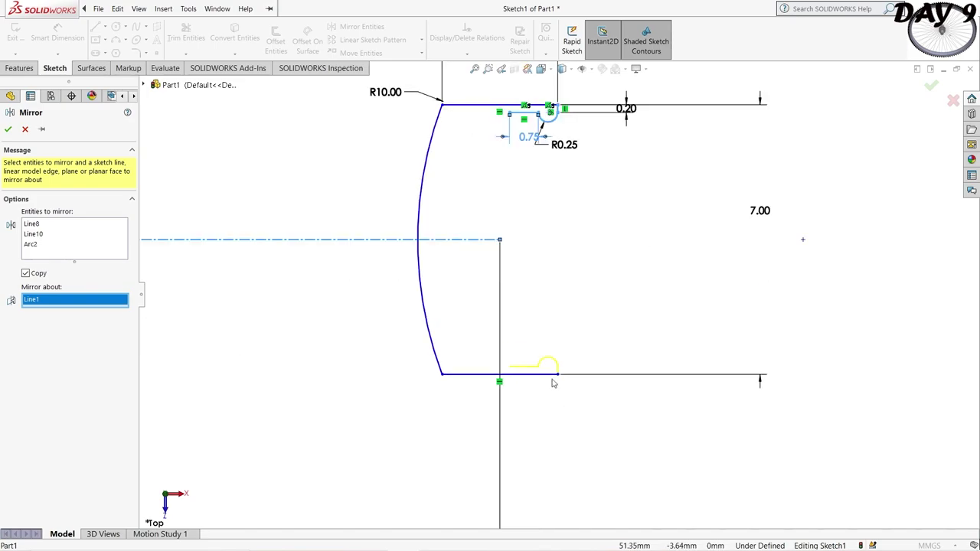
left_click(9, 129)
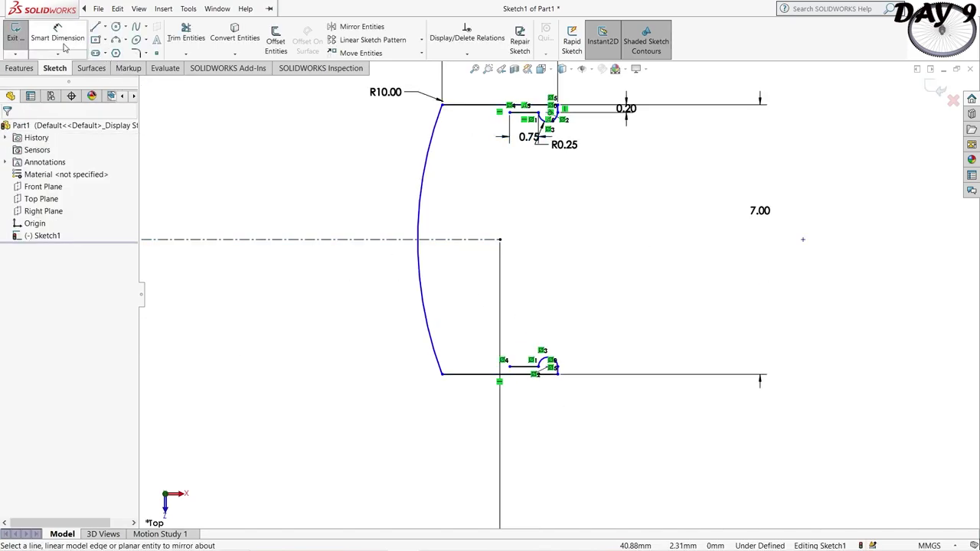
Draw a three-point arc joining the top and bottom lip ends to close the profile
left_click(116, 39)
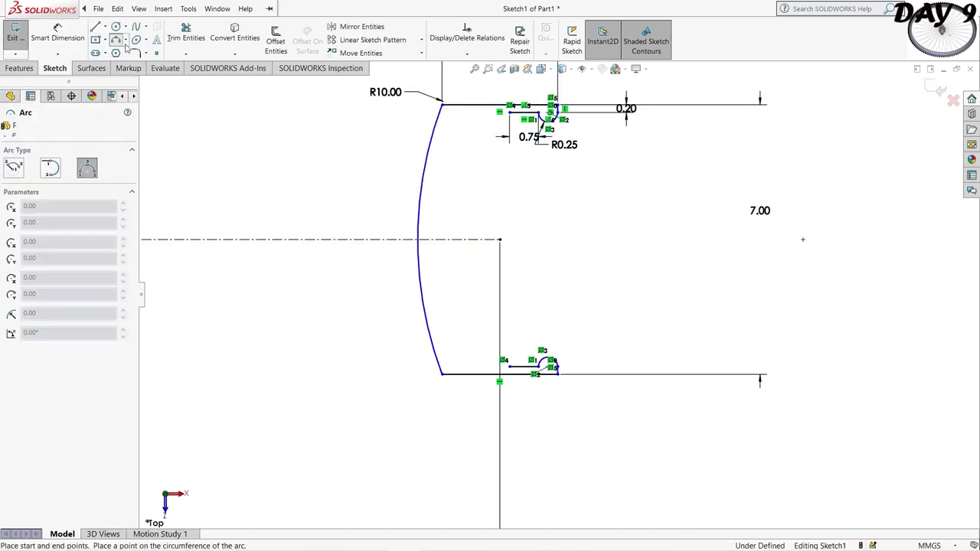
left_click(509, 113)
left_click(509, 366)
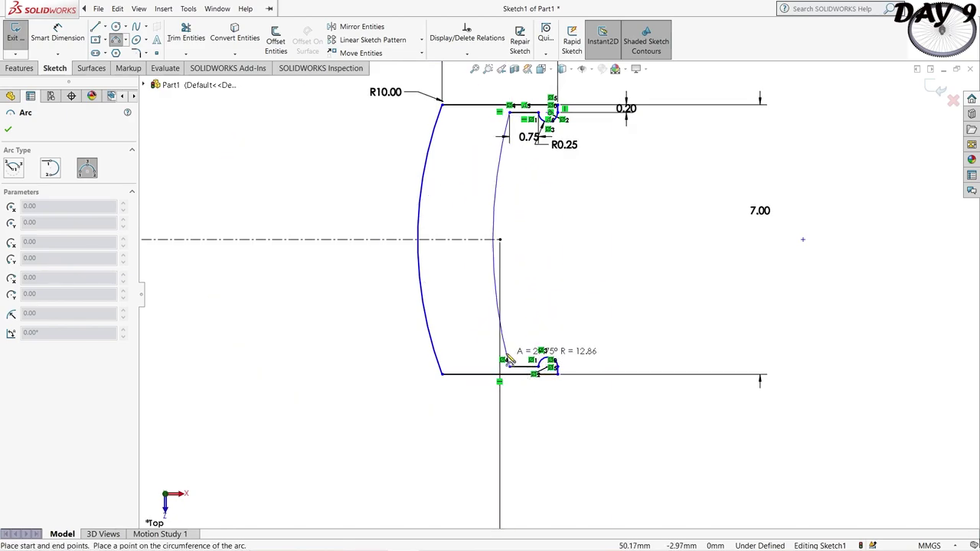
left_click(498, 327)
key("Escape")
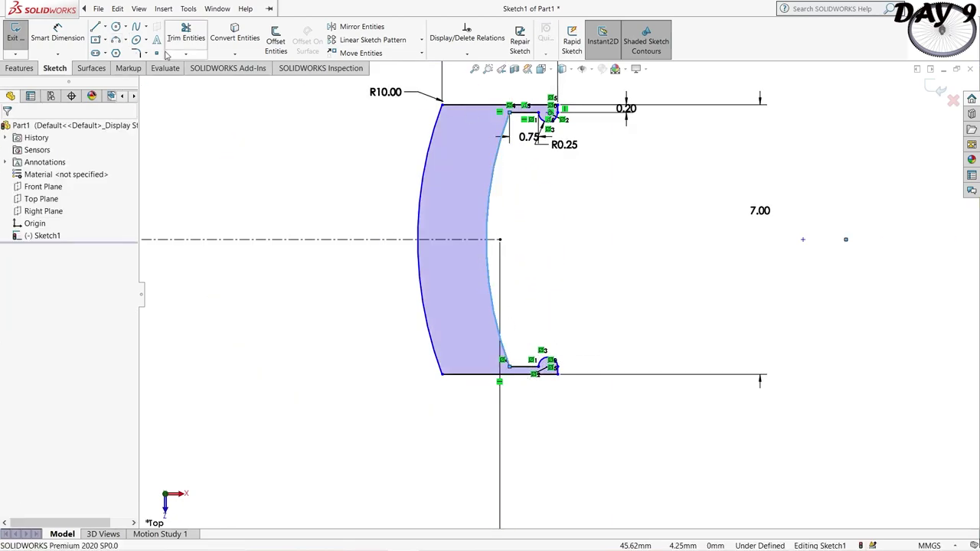
Dimension the inner closing arc to a 6.5 mm radius
right_click_drag(485, 230, 487, 208)
left_click(487, 208)
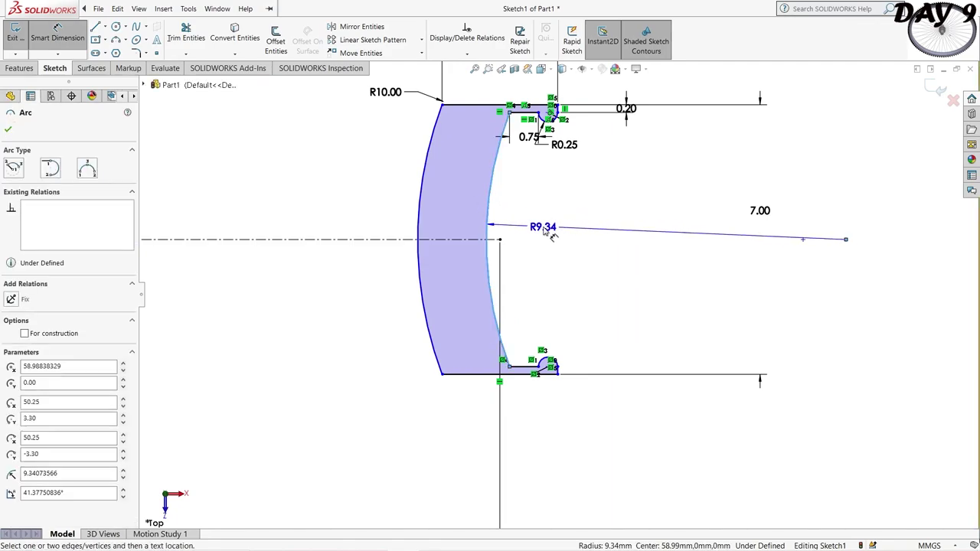
left_click(528, 228)
type("6.")
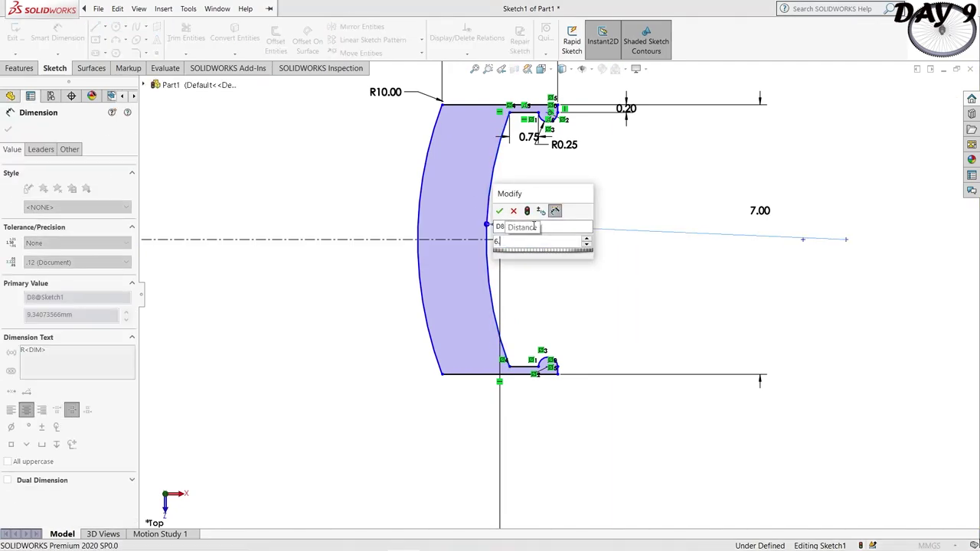
type("5")
key("Return")
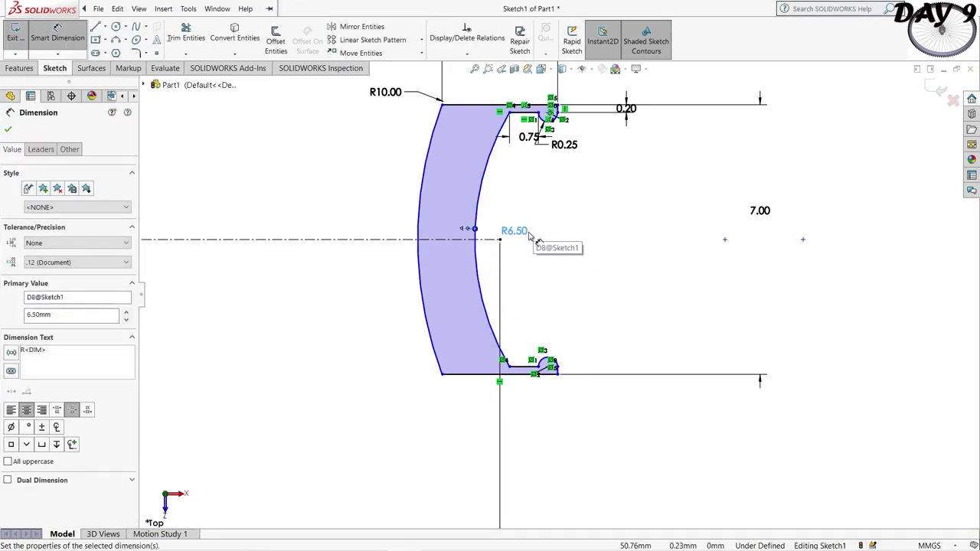
scroll(466, 222, "up", 2)
scroll(467, 222, "down", 3)
scroll(467, 222, "up", 3)
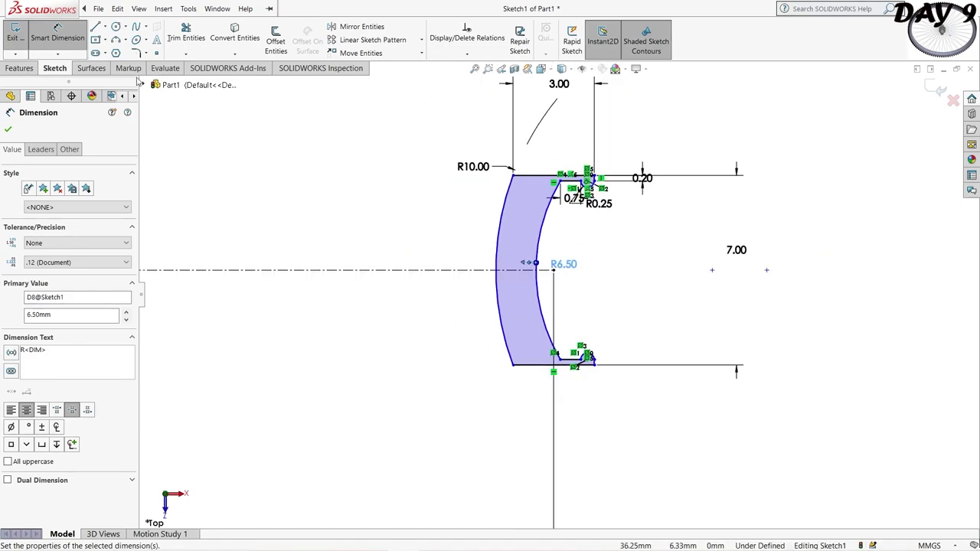
Offset the rim profile chain 0.50 mm to the inside using Reverse
left_click(234, 34)
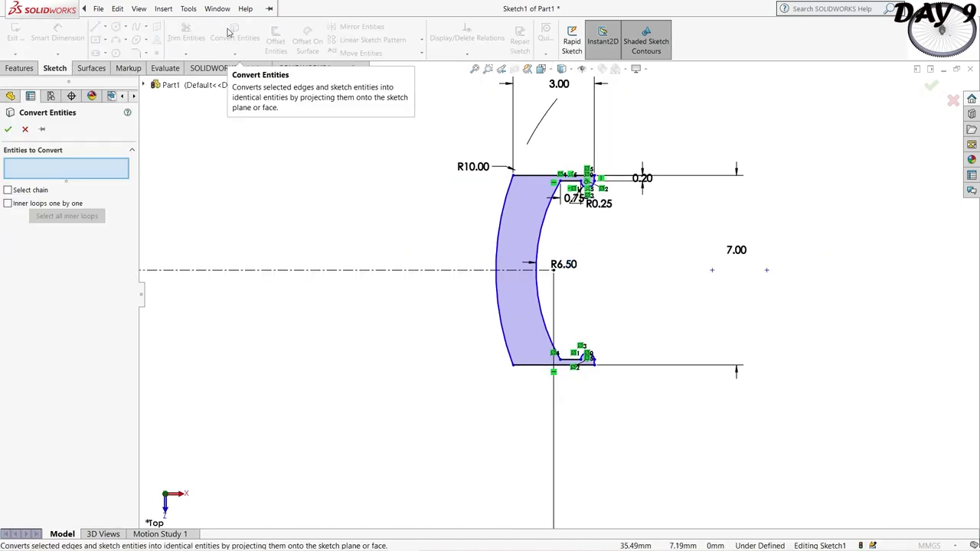
left_click(24, 130)
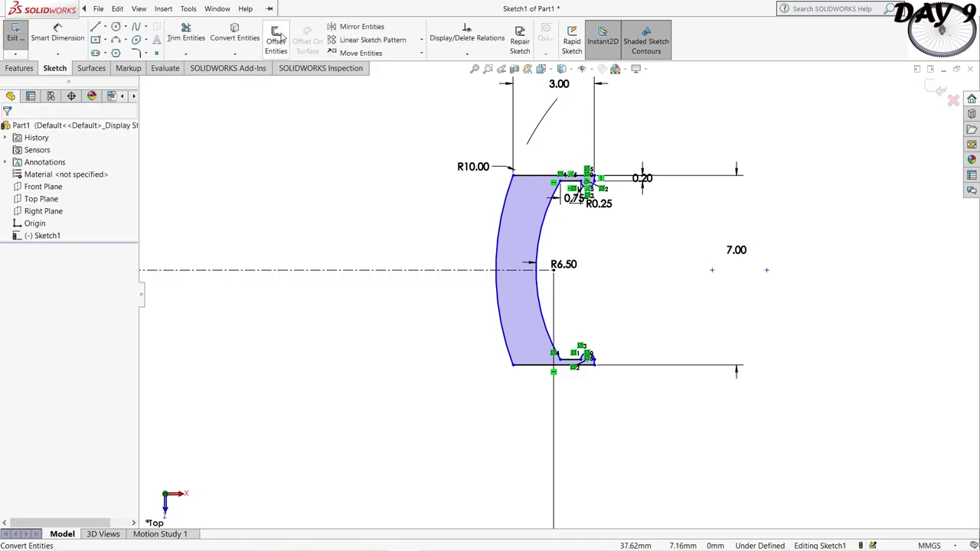
left_click(275, 41)
scroll(552, 295, "down", 3)
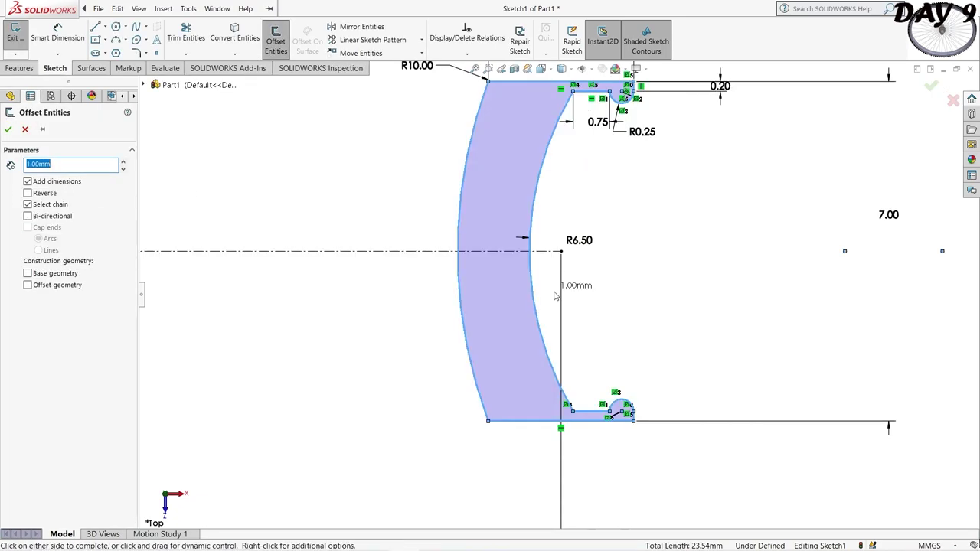
type("10")
key("Return")
left_click(29, 193)
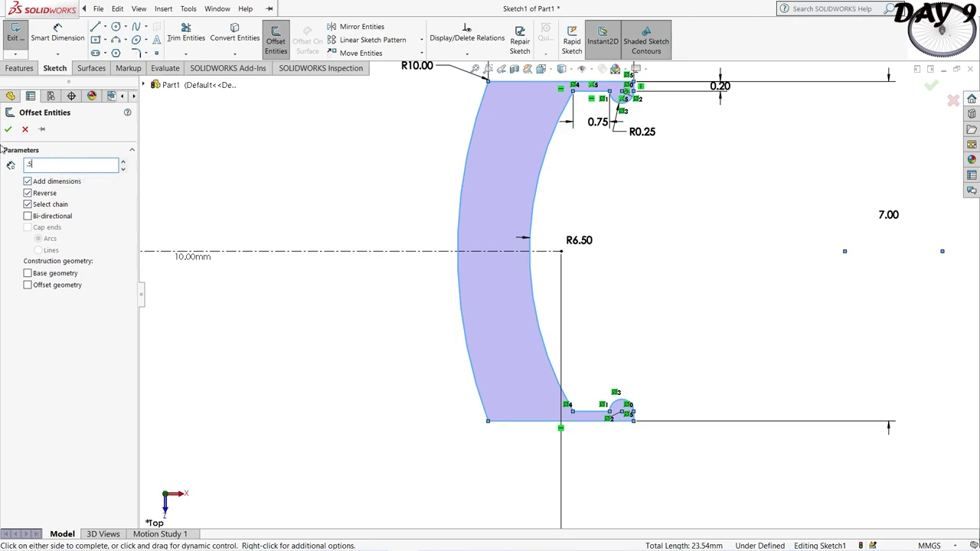
key("Return")
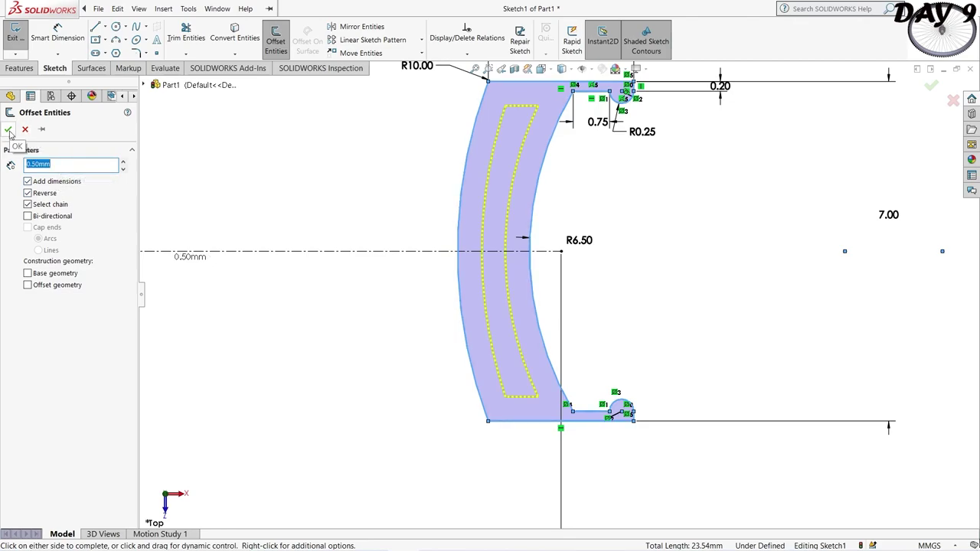
left_click(8, 130)
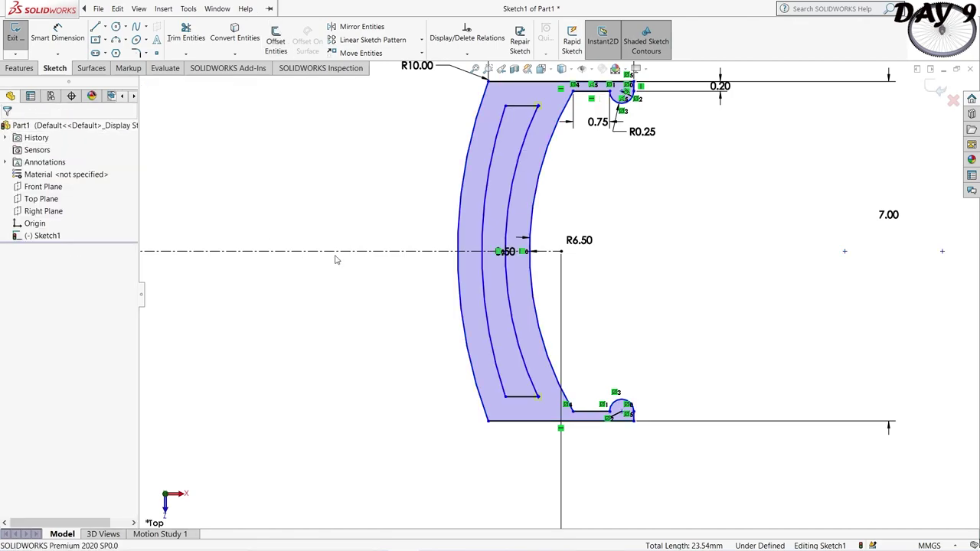
scroll(393, 284, "up", 2)
scroll(229, 287, "up", 3)
scroll(191, 288, "up", 1)
scroll(190, 288, "up", 2)
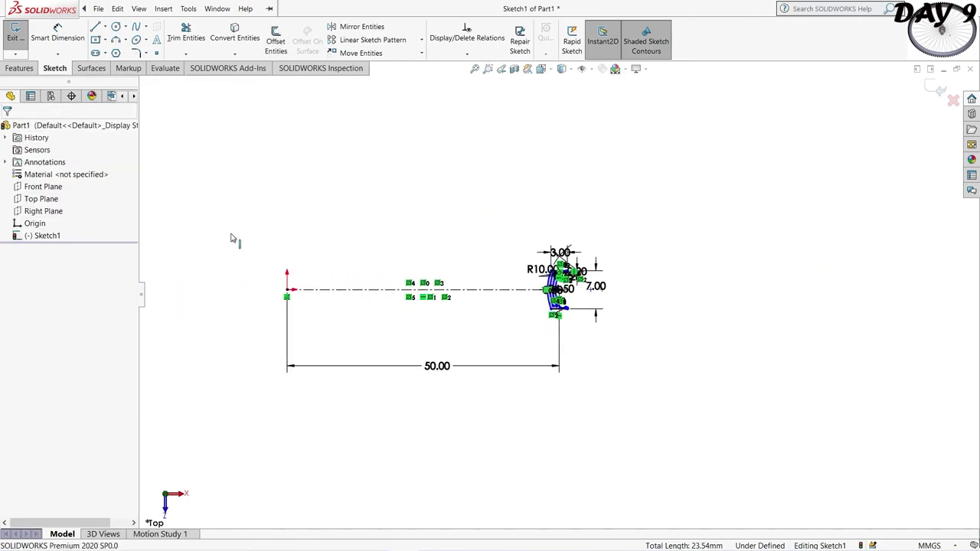
Draw a vertical construction centerline upward from the origin
left_click(105, 28)
left_click(111, 50)
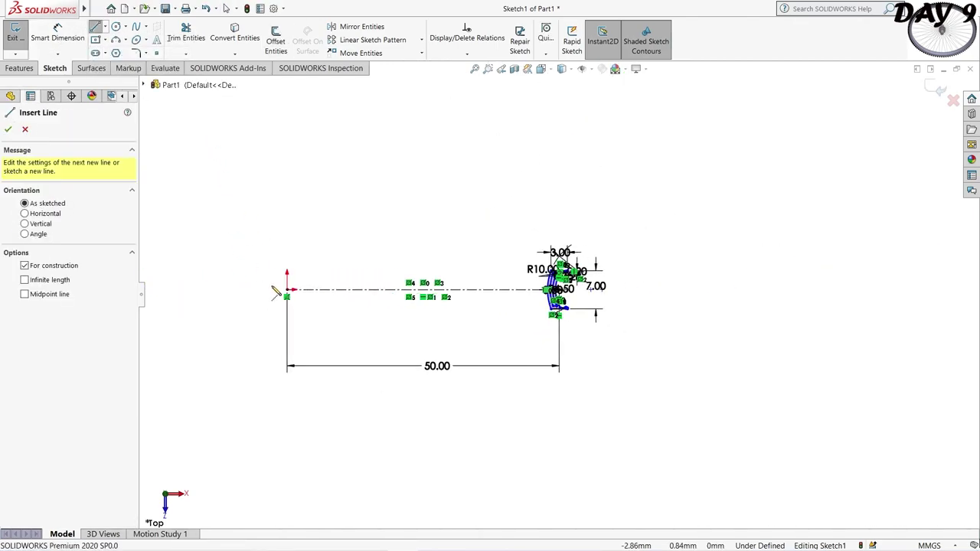
left_click(288, 293)
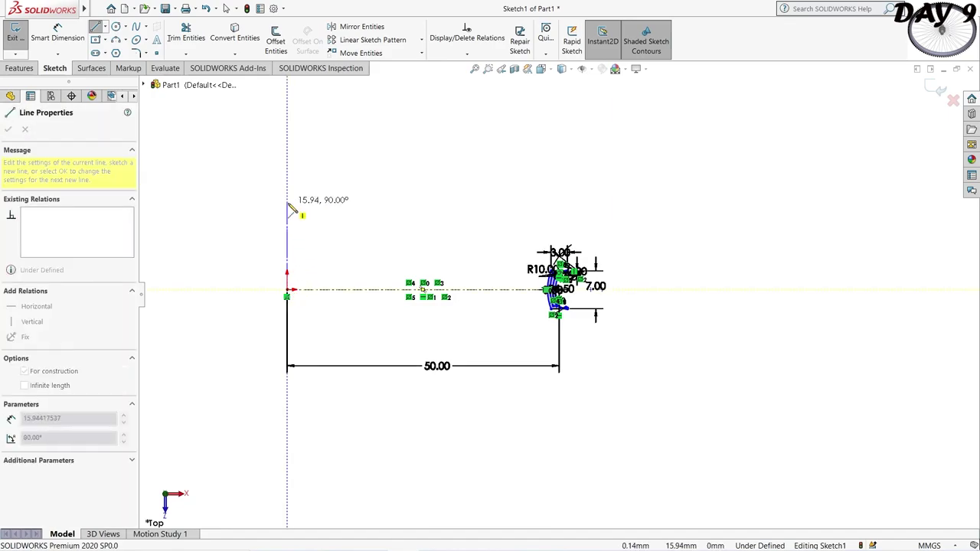
left_click(287, 204)
key("Escape")
Revolve the rim profile 360° around the vertical centerline into Revolve1
left_click(19, 68)
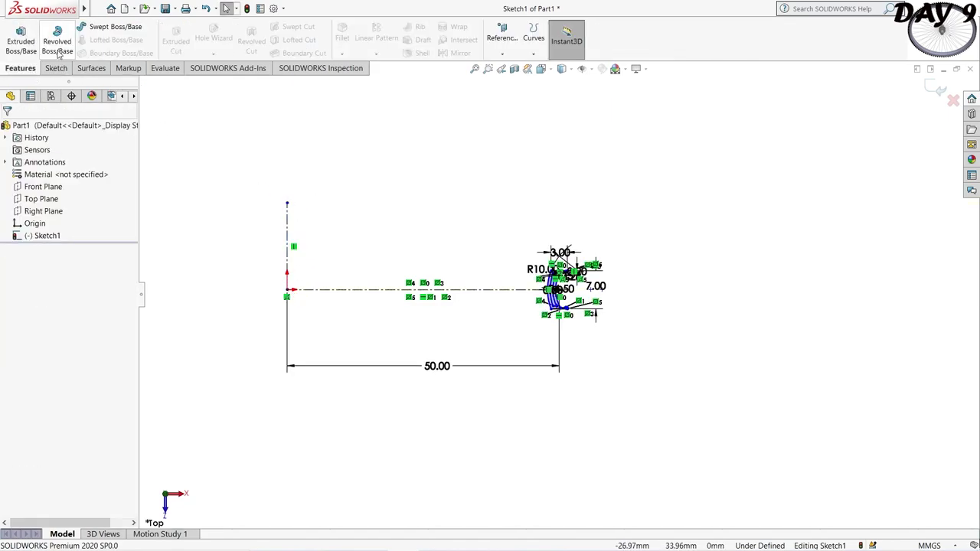
left_click(59, 46)
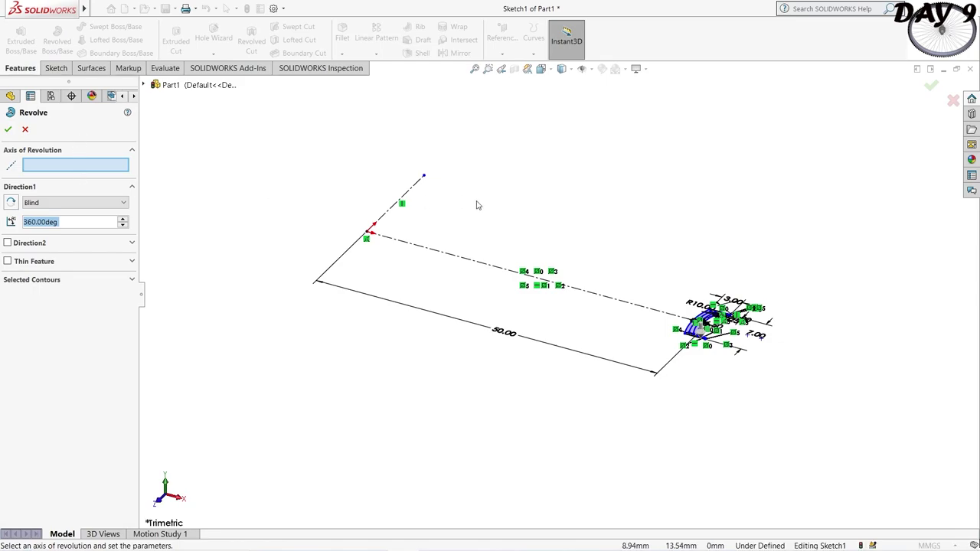
left_click(411, 188)
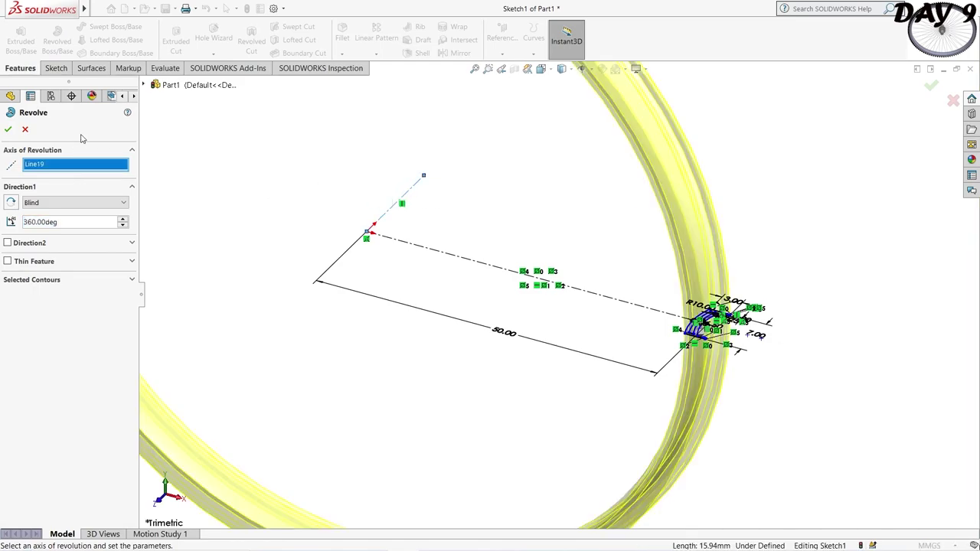
left_click(9, 132)
middle_click_drag(476, 397, 465, 337)
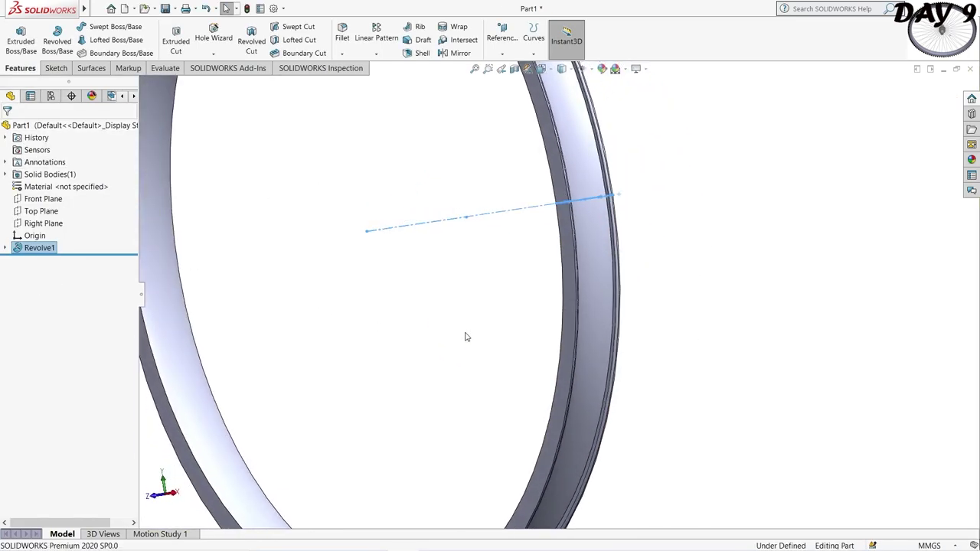
Inspect the rim's cross-section with a section view cut along the Top Plane
key("z")
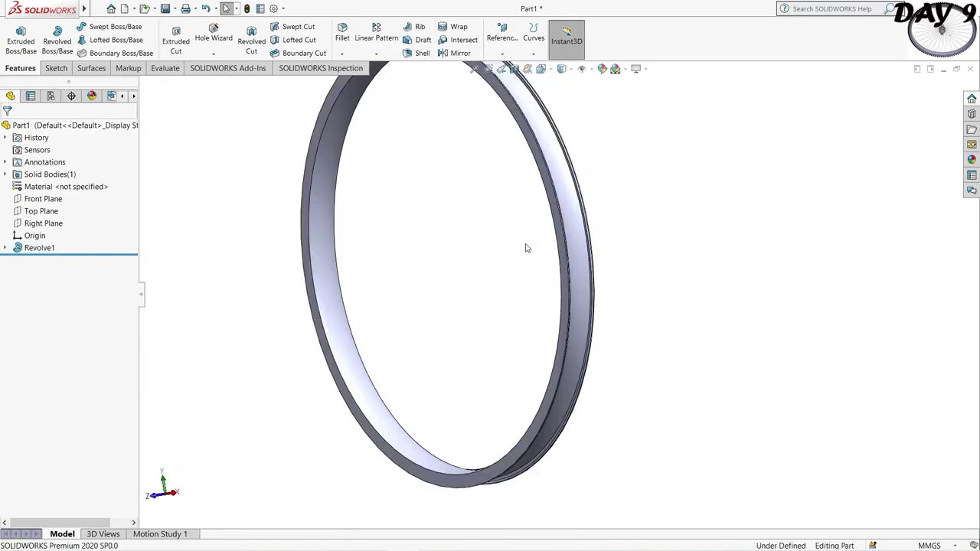
mouse_move(526, 247)
middle_mouse_down()
mouse_move(565, 322)
mouse_move(574, 306)
middle_mouse_up()
left_click(514, 69)
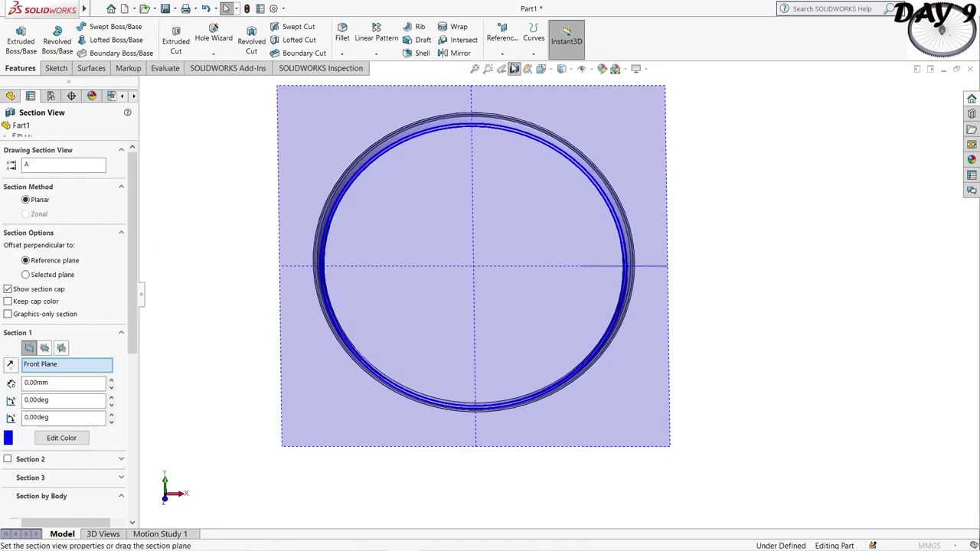
left_click(45, 349)
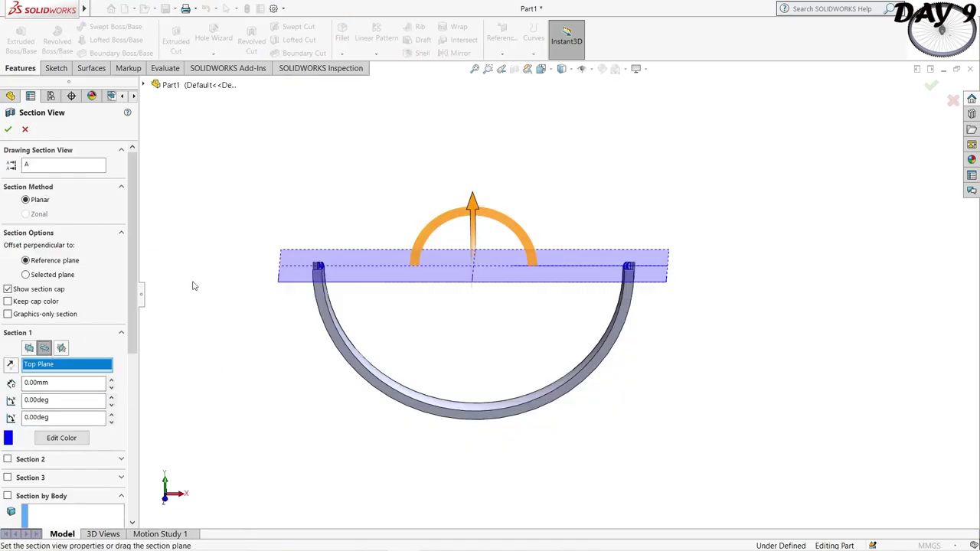
middle_click_drag(386, 219, 444, 285)
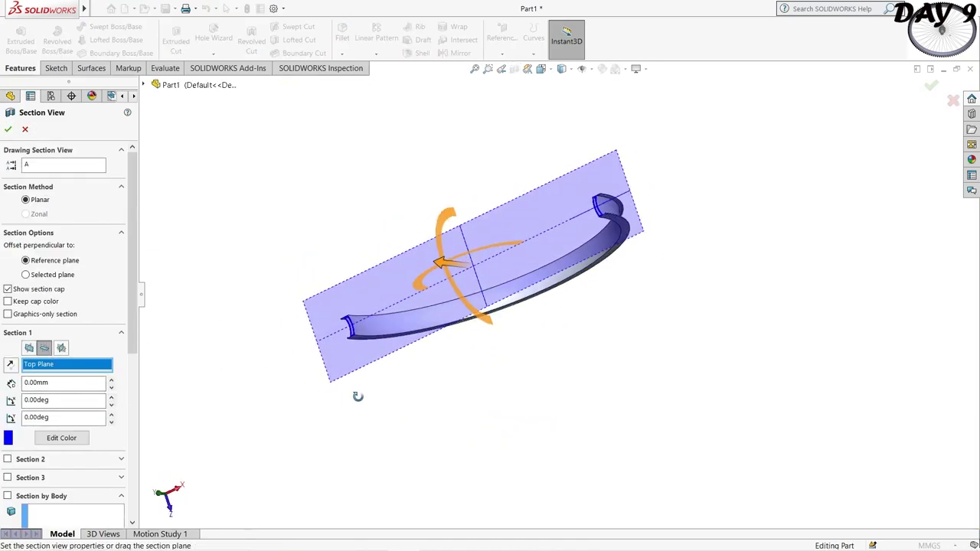
scroll(601, 236, "down", 3)
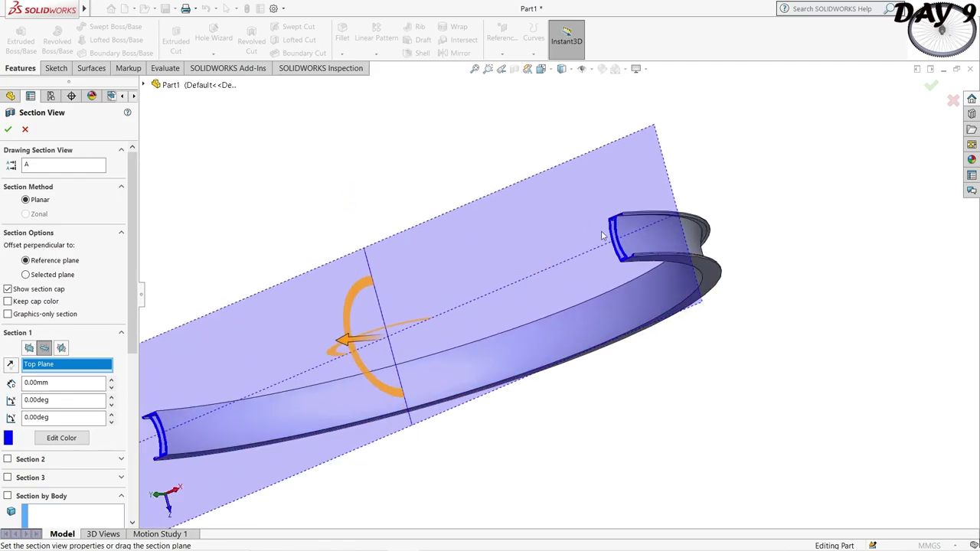
mouse_move(764, 277)
middle_mouse_down()
mouse_move(772, 236)
mouse_move(783, 280)
mouse_move(777, 306)
middle_mouse_up()
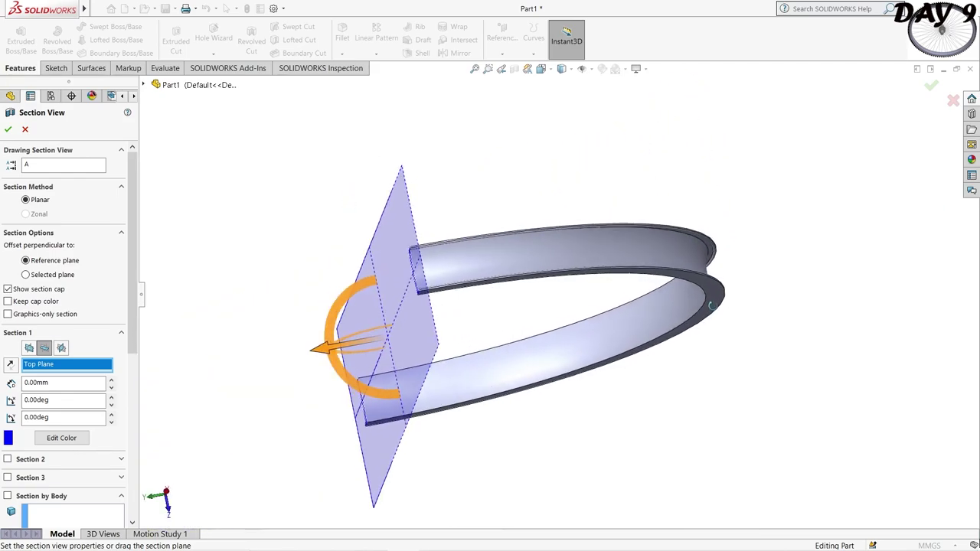
left_click(8, 130)
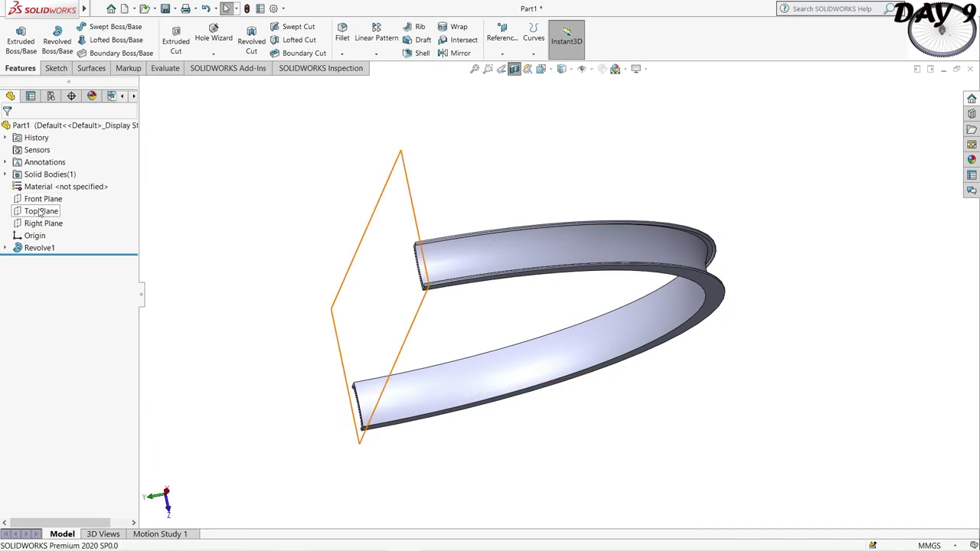
View the rim normal to the Top, Front and Right planes, then turn the section off
left_click(40, 211)
left_click(98, 194)
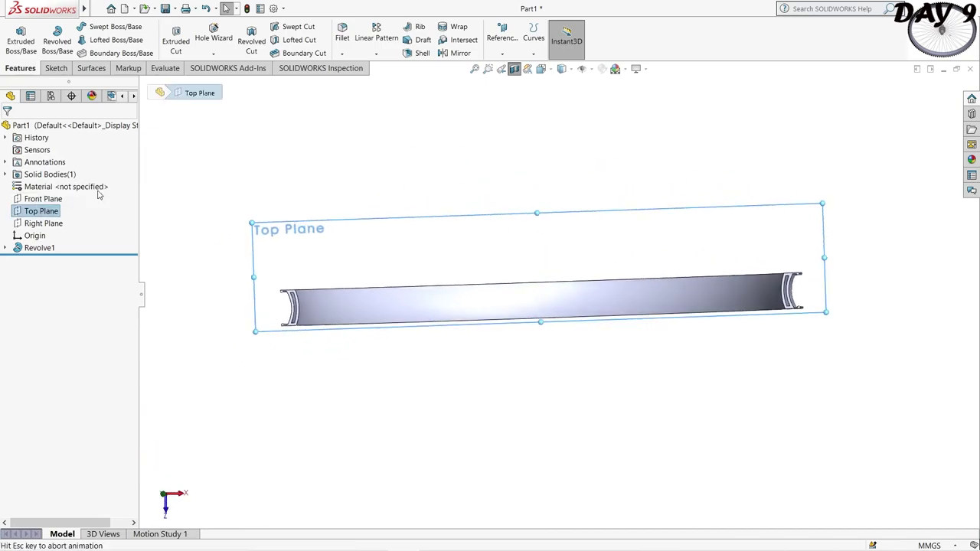
left_click(38, 198)
left_click(96, 182)
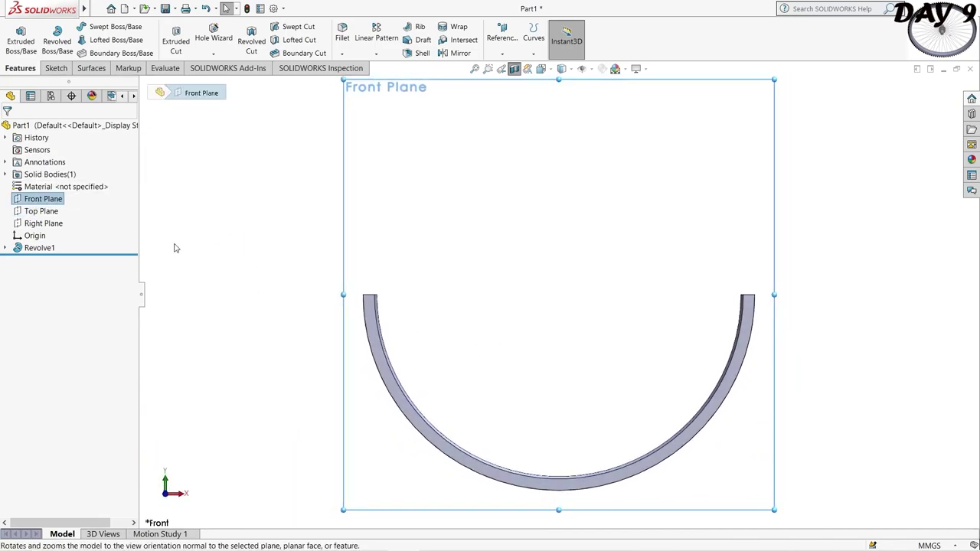
left_click(44, 223)
left_click(96, 206)
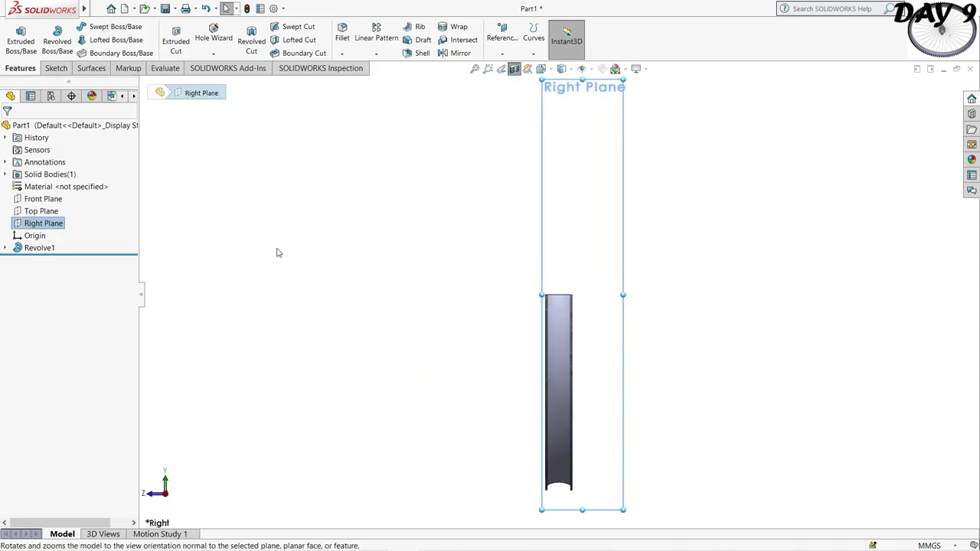
mouse_move(366, 265)
middle_mouse_down()
mouse_move(381, 394)
mouse_move(437, 269)
mouse_move(438, 400)
mouse_move(480, 155)
mouse_move(528, 142)
mouse_move(543, 179)
mouse_move(545, 160)
middle_mouse_up()
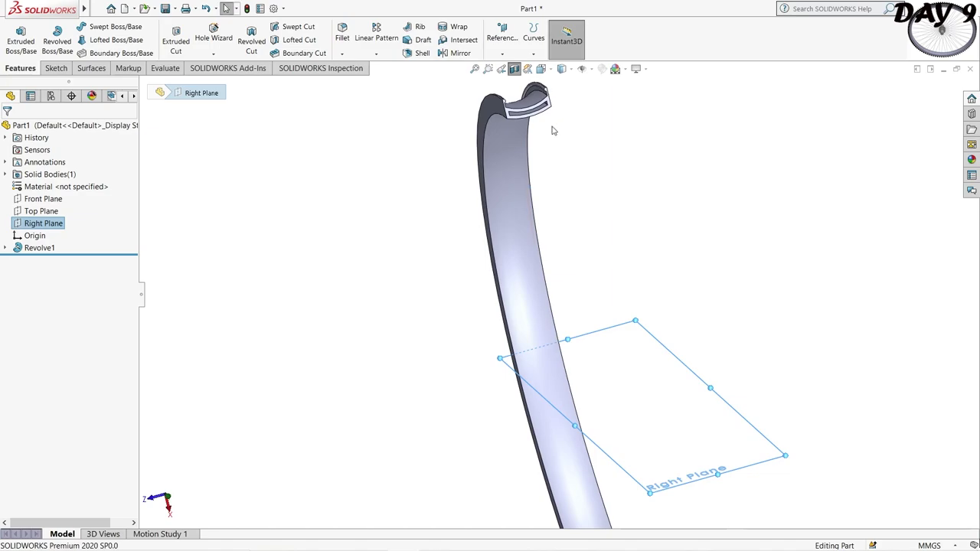
left_click(514, 68)
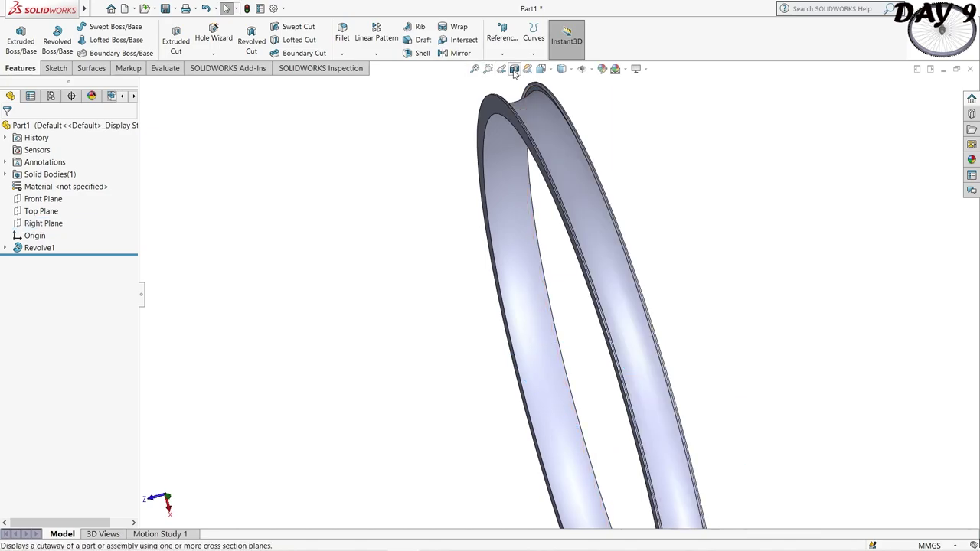
Open Sketch2 on the Front Plane with the rim seen face-on
left_click(42, 198)
left_click(100, 186)
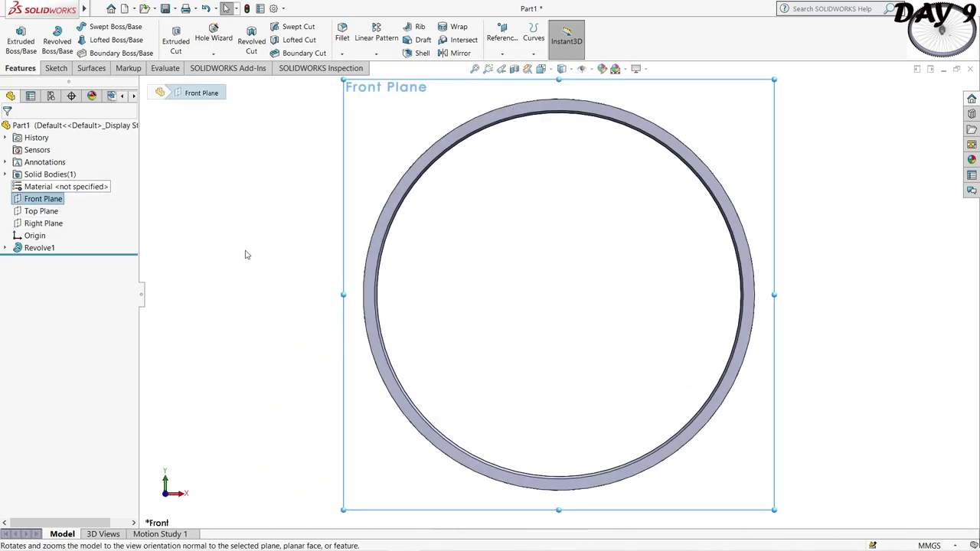
left_click(48, 69)
left_click(116, 26)
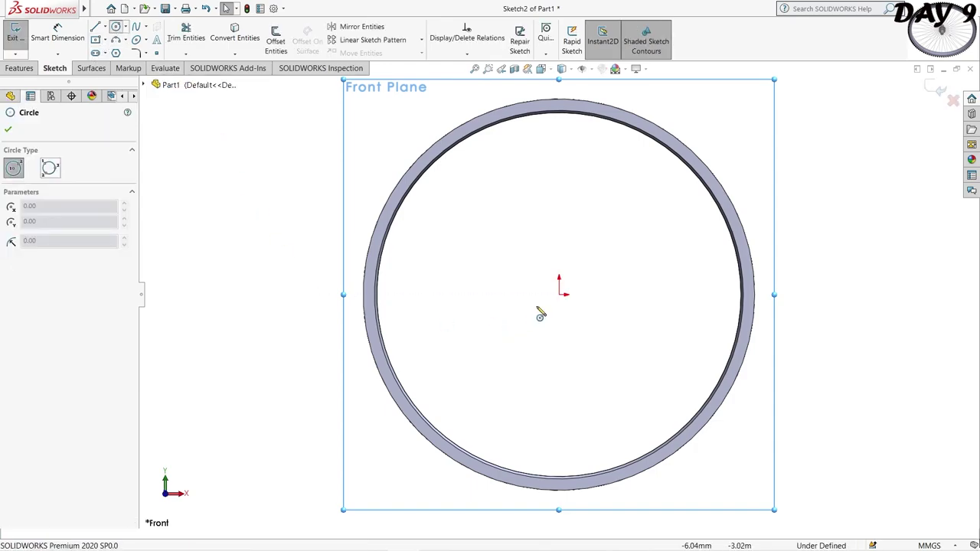
Draw a small circle centred on the origin inside the rim ring
left_click(560, 295)
left_click(567, 328)
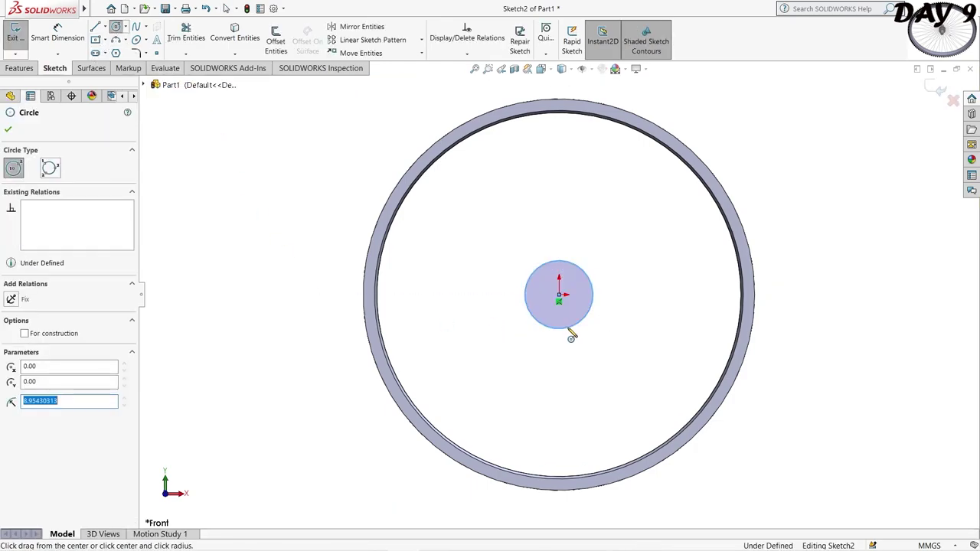
left_click(7, 133)
Dimension the circle's diameter to 5 mm, fully defining Sketch2
left_click(580, 273)
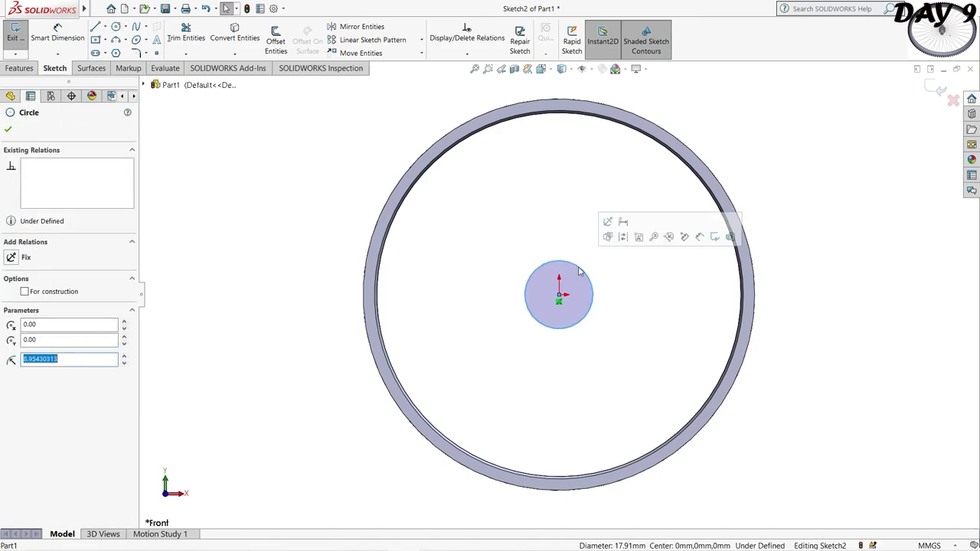
left_click(71, 43)
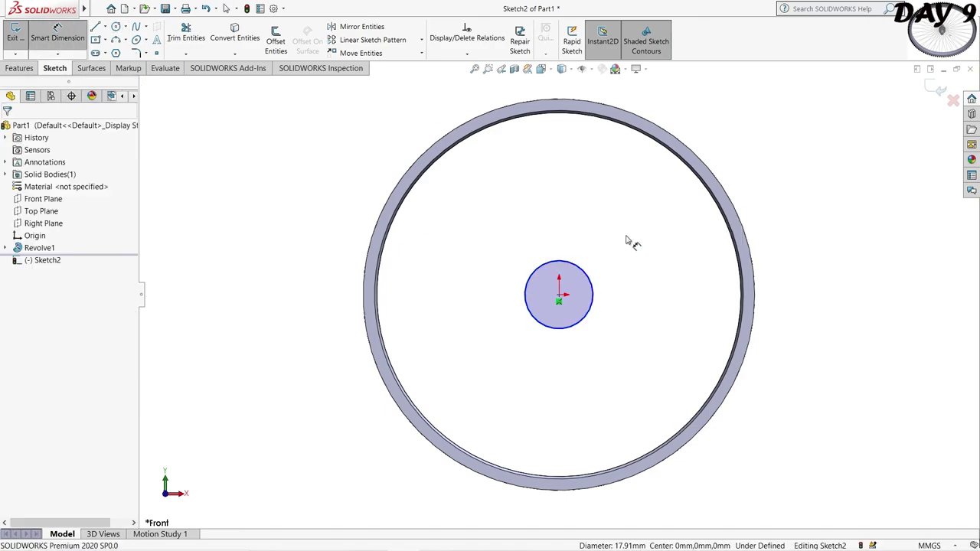
left_click(590, 281)
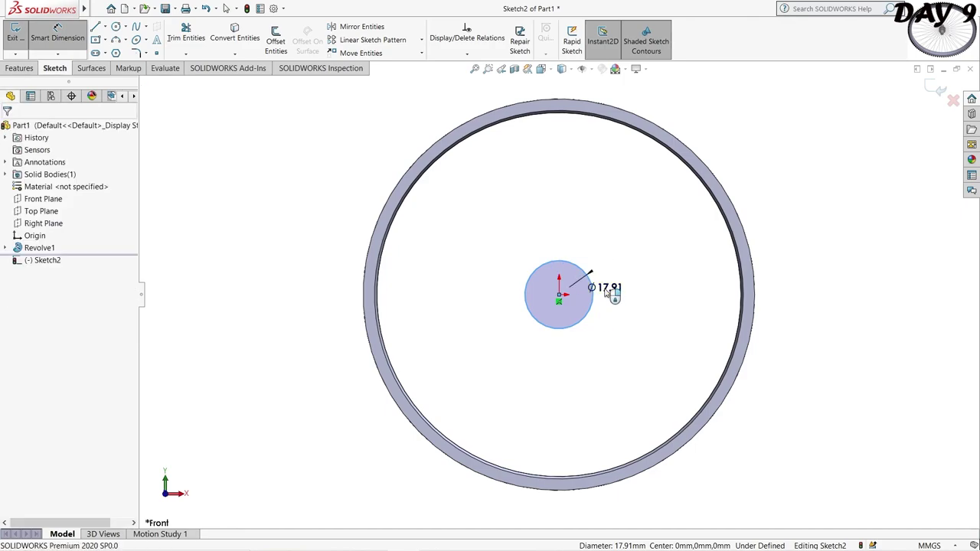
left_click(607, 294)
type("5")
key("Return")
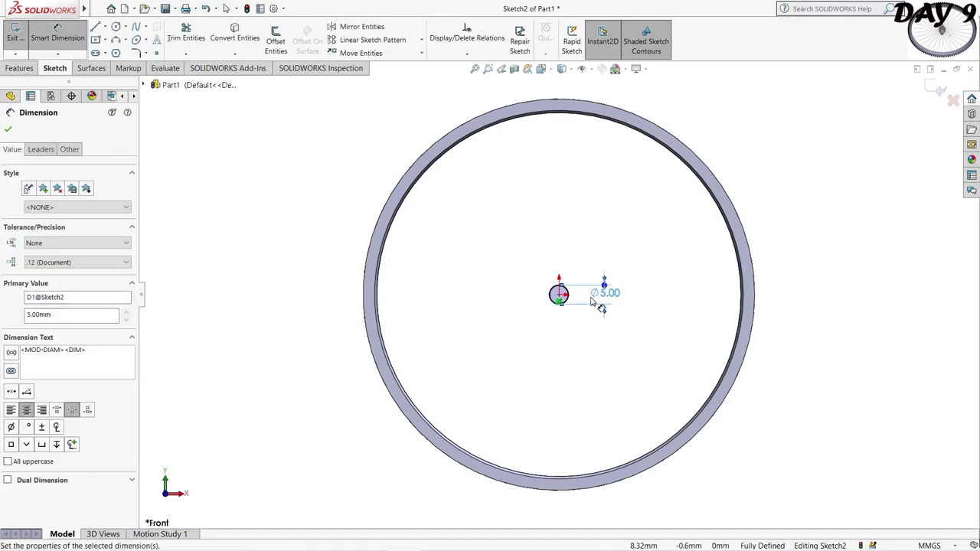
scroll(565, 332, "down", 3)
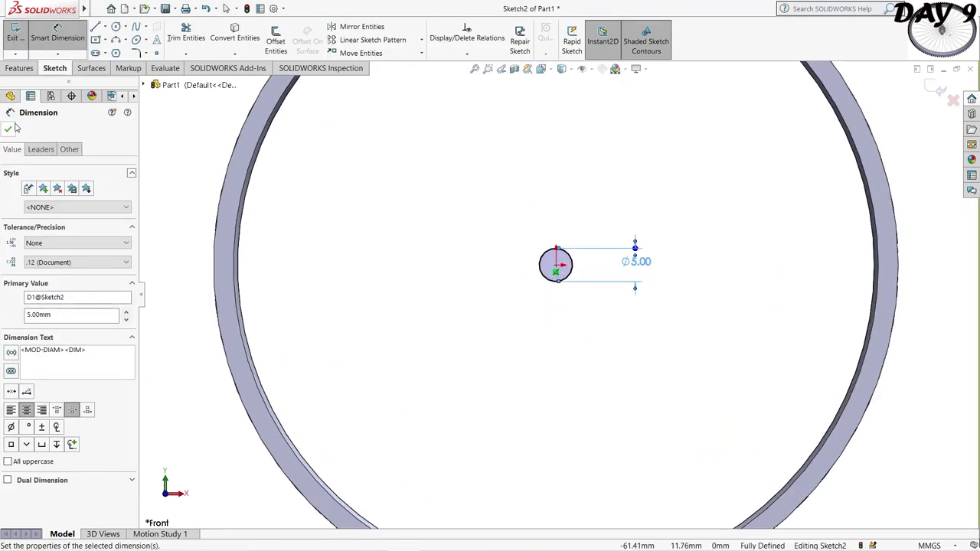
left_click(8, 130)
left_click(19, 68)
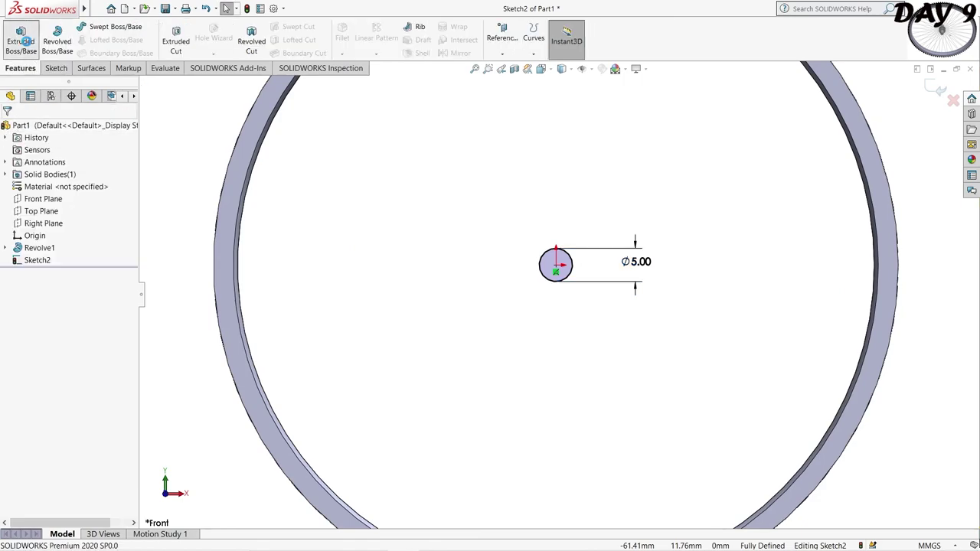
Extrude the Ø5 circle 20 mm Mid Plane to form the cylindrical hub
left_click(21, 40)
type("20")
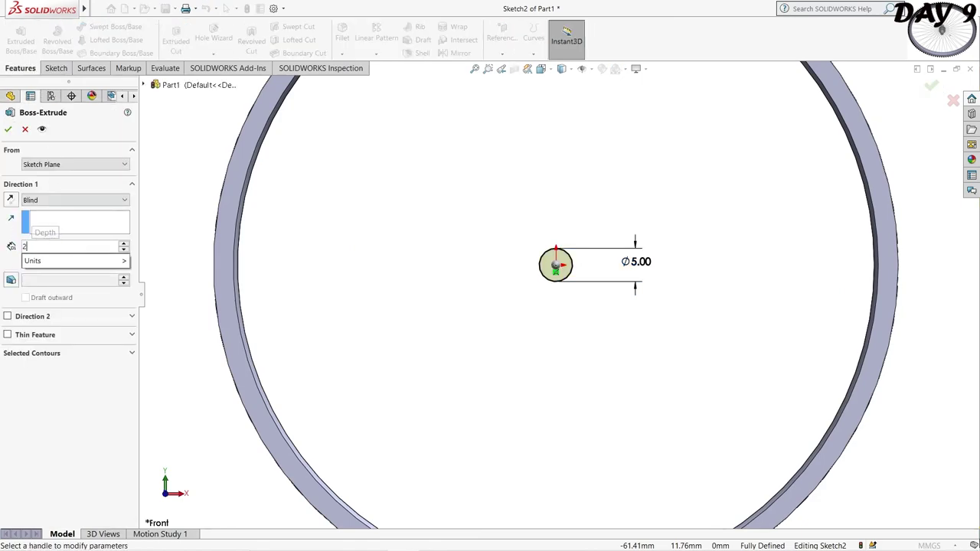
key("Return")
left_click(74, 200)
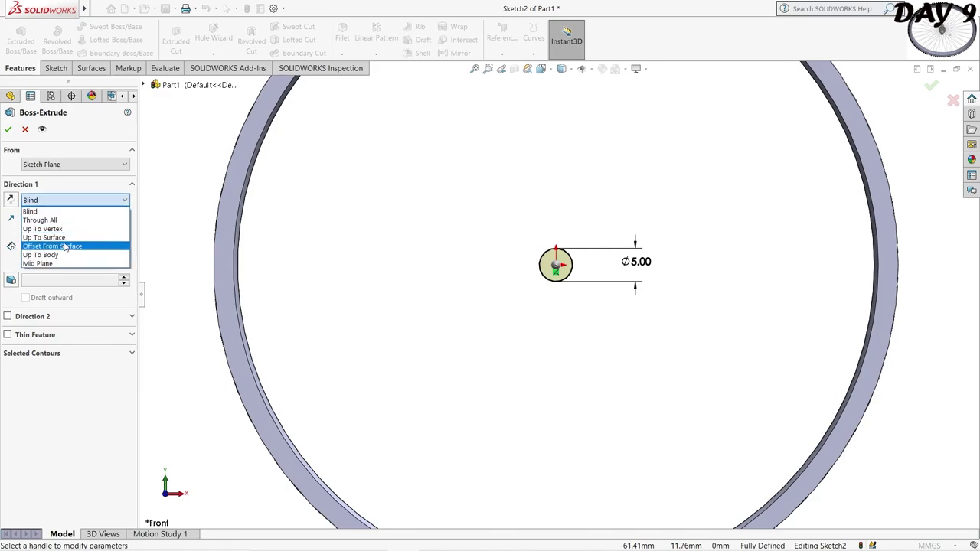
left_click(69, 264)
left_click(8, 127)
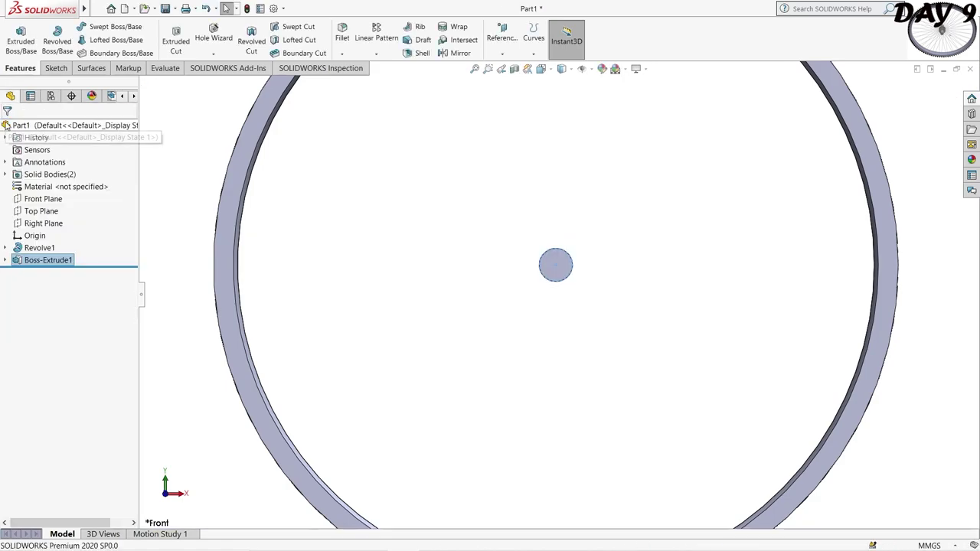
Fit the model in view, orbit to 3D, and start a new circle sketch
key("f")
mouse_move(678, 385)
middle_mouse_down()
mouse_move(590, 398)
mouse_move(617, 427)
mouse_move(597, 398)
middle_mouse_up()
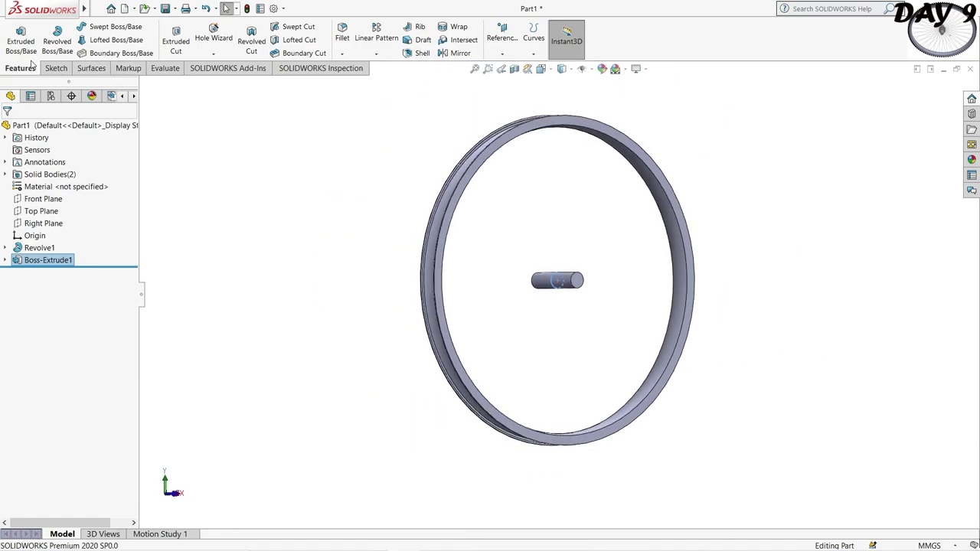
left_click(56, 68)
left_click(116, 27)
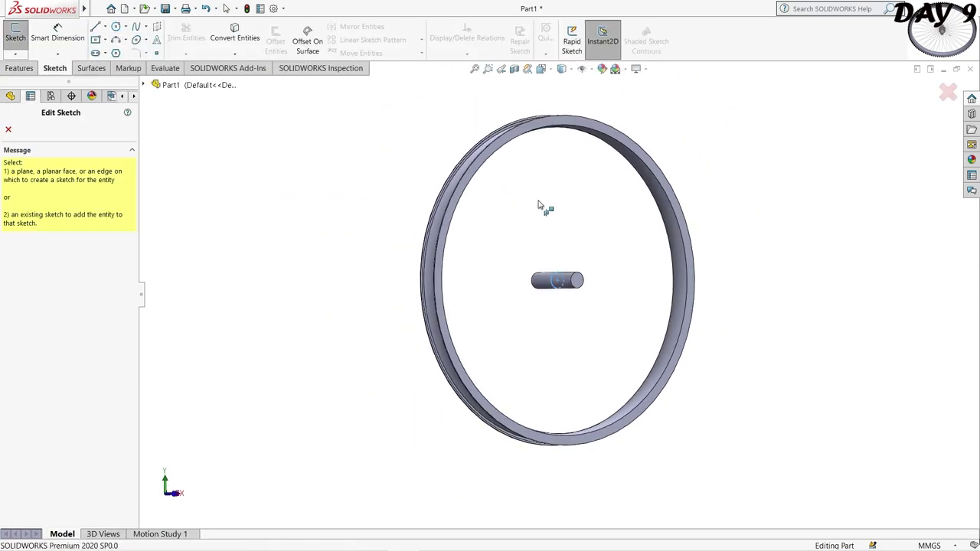
On the Front Plane, draw a circle from the origin to the rim's inner edge (about R47.87)
left_click(8, 129)
left_click(43, 198)
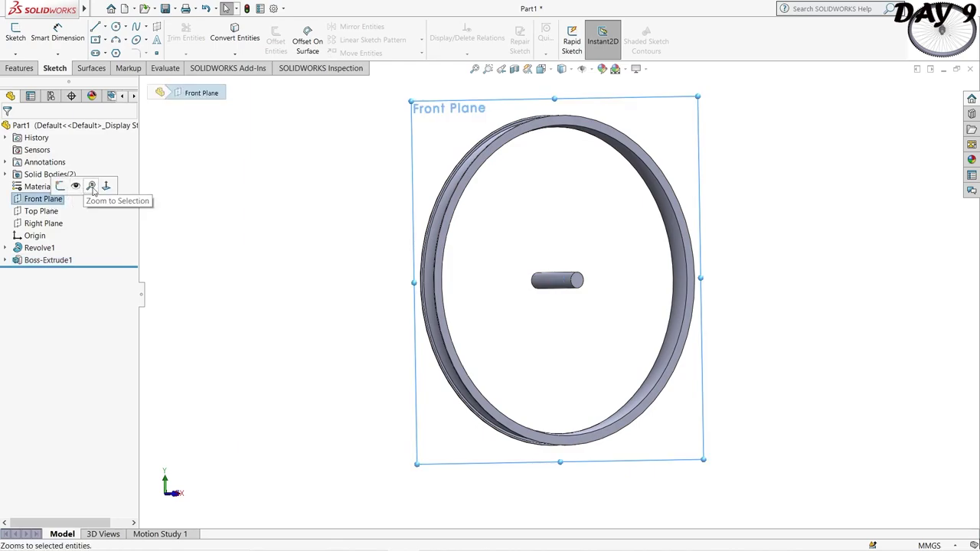
left_click(105, 186)
left_click(116, 28)
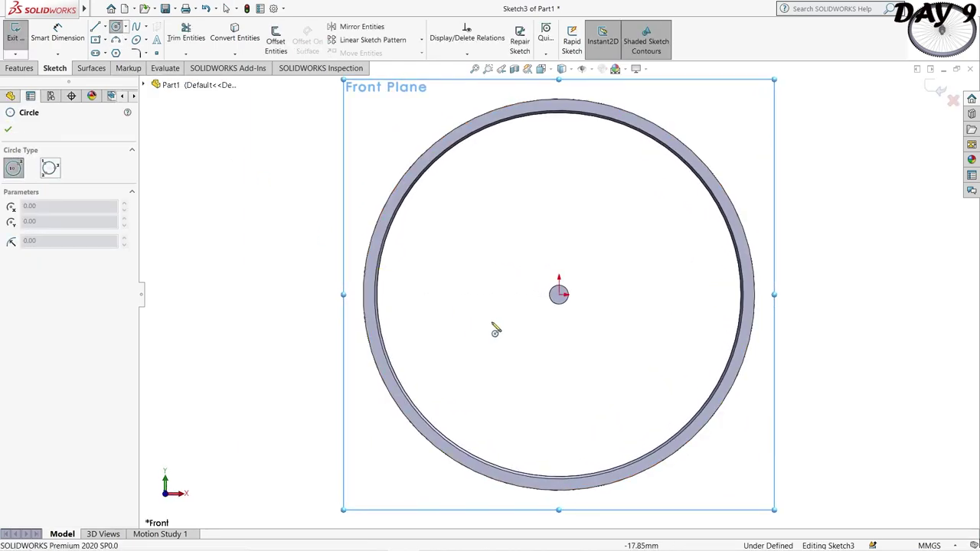
left_click(558, 294)
scroll(568, 249, "down", 4)
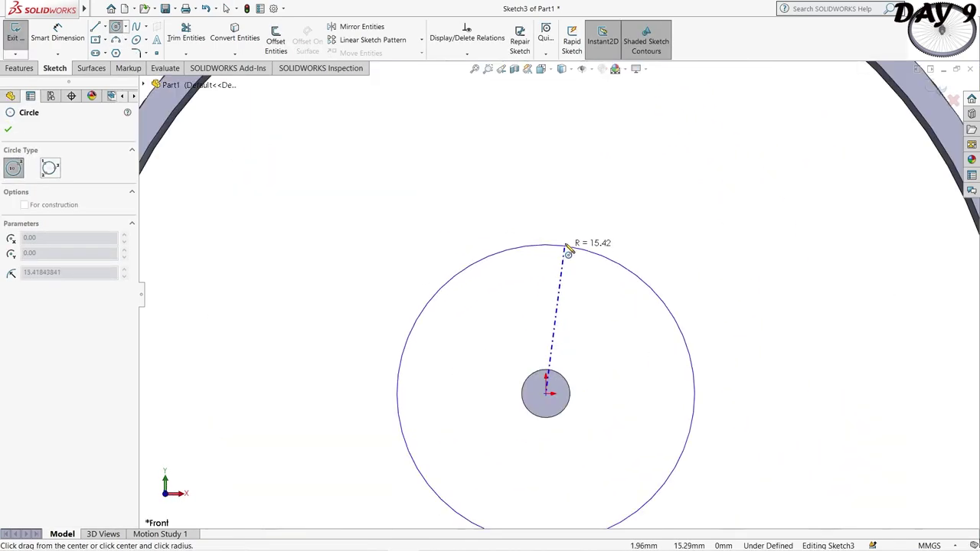
scroll(559, 176, "up", 1)
scroll(540, 145, "up", 1)
scroll(539, 105, "down", 1)
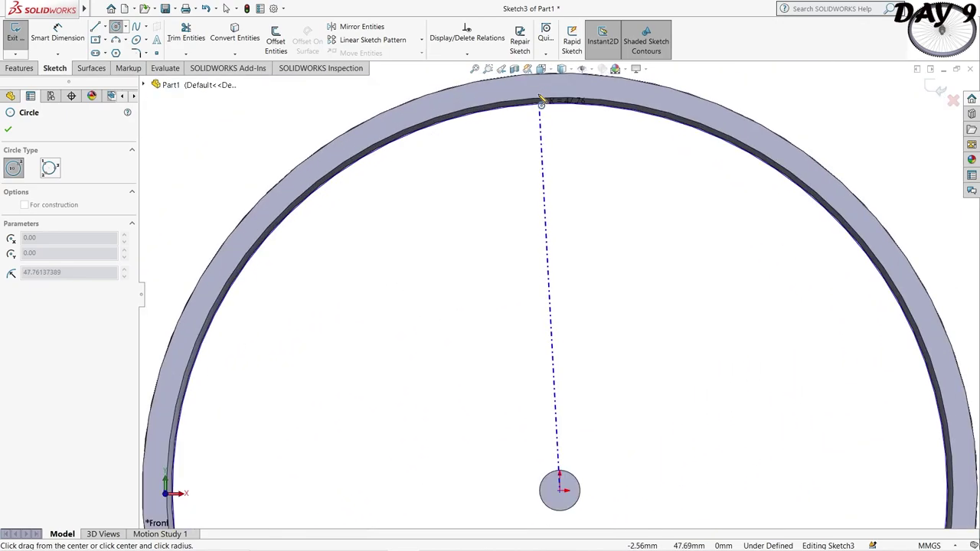
left_click(547, 102)
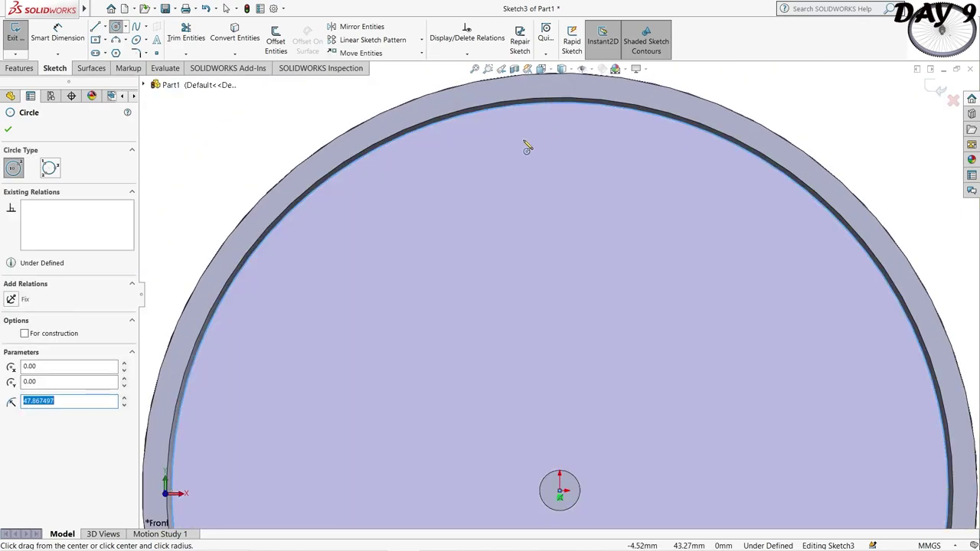
key("Escape")
Exit the sketch so the circle is kept as Sketch3
left_click(938, 93)
scroll(516, 481, "up", 2)
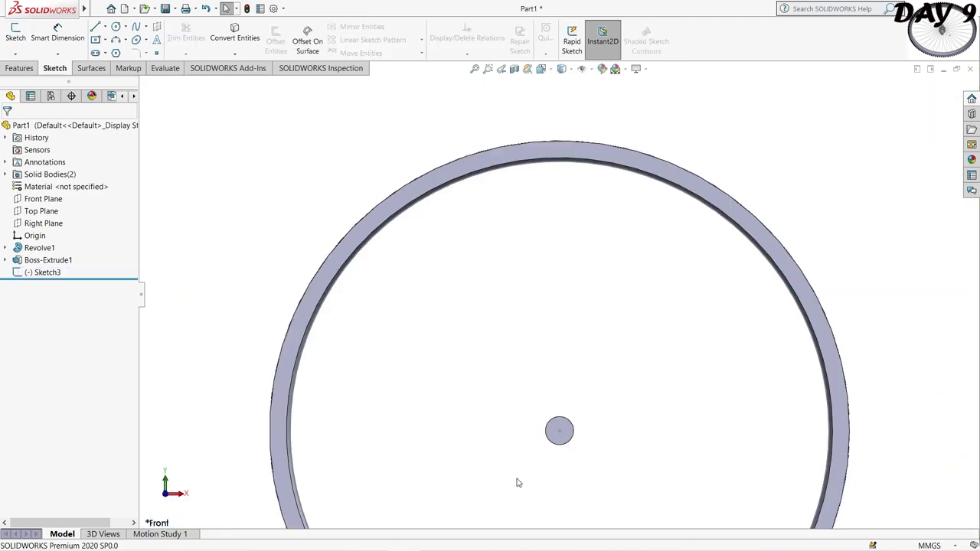
scroll(675, 352, "up", 1)
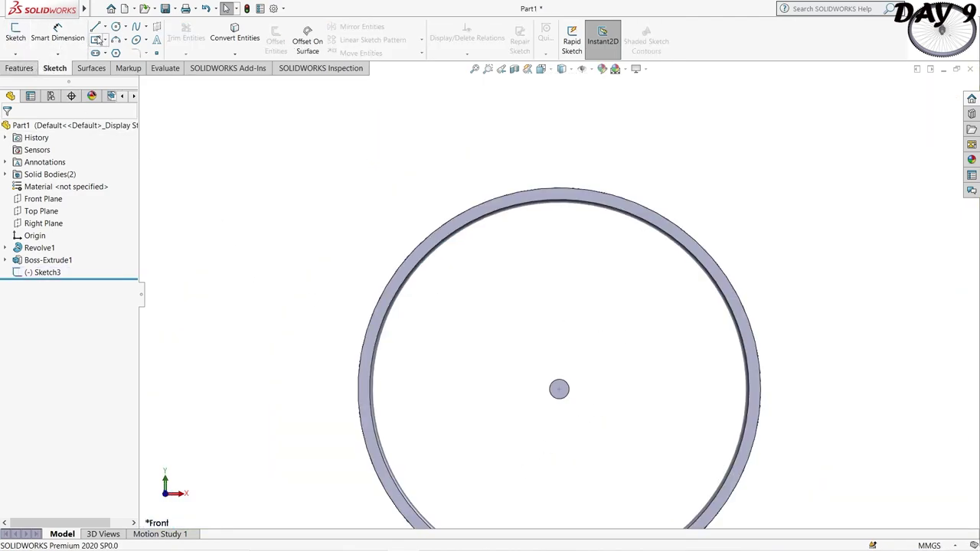
left_click(115, 29)
Draw a circle centred on the origin on the Front Plane, viewed normal to
left_click(9, 128)
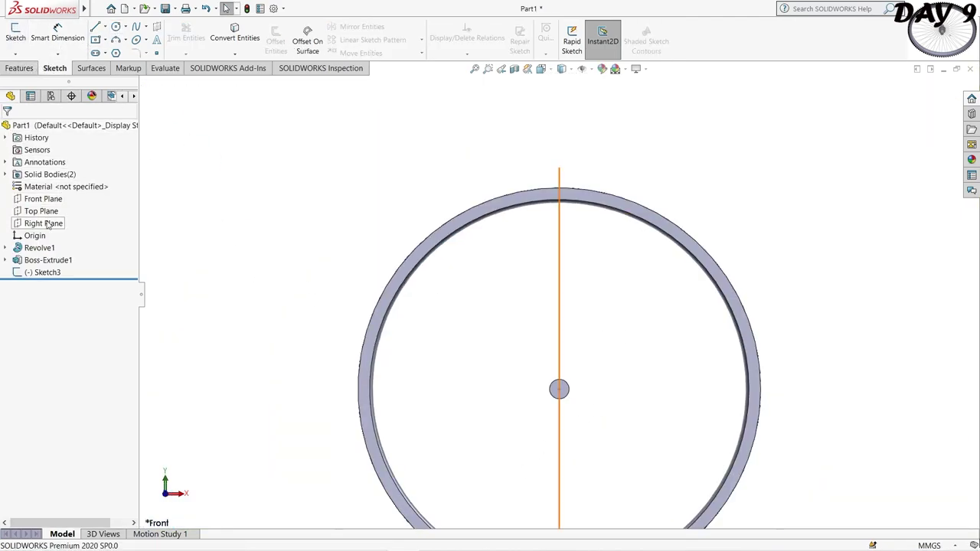
left_click(42, 198)
left_click(98, 191)
left_click(116, 27)
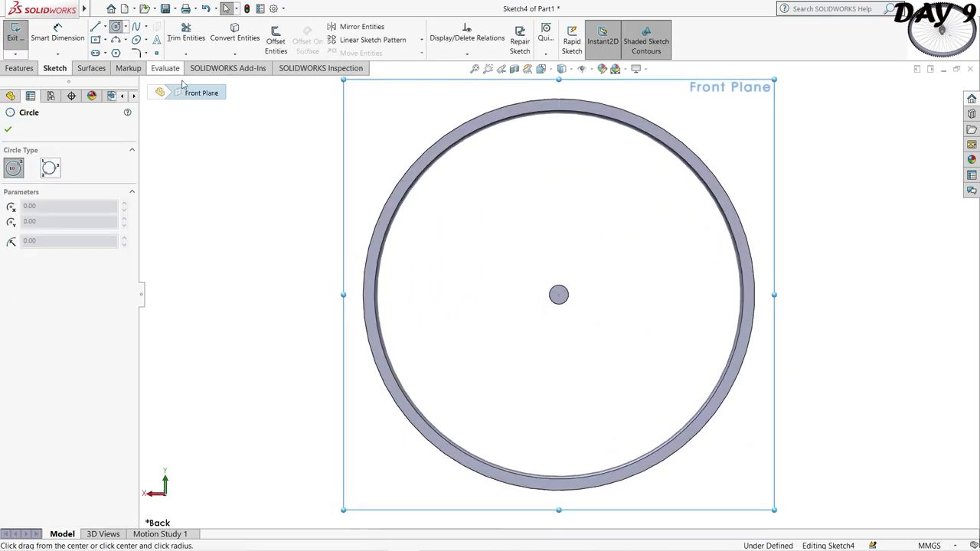
scroll(594, 368, "up", 3)
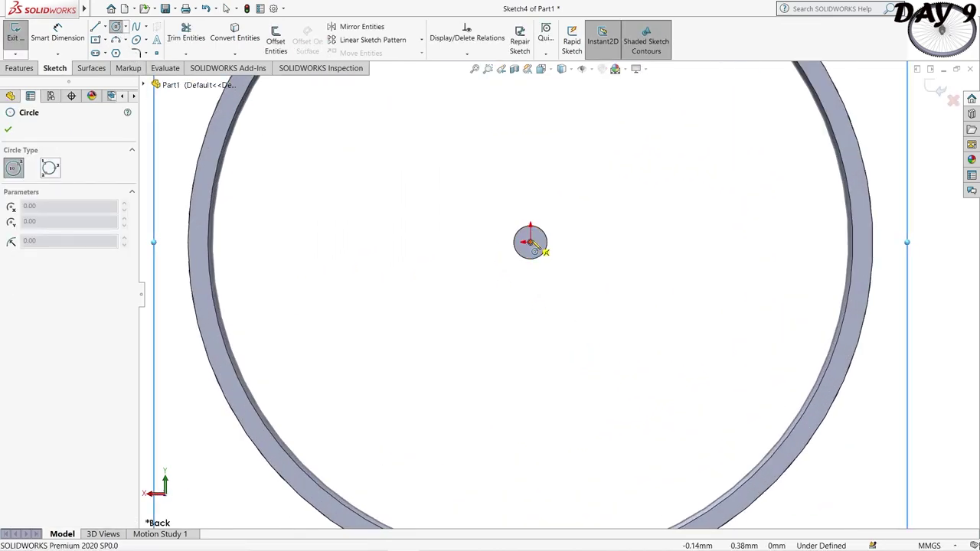
left_click(543, 253)
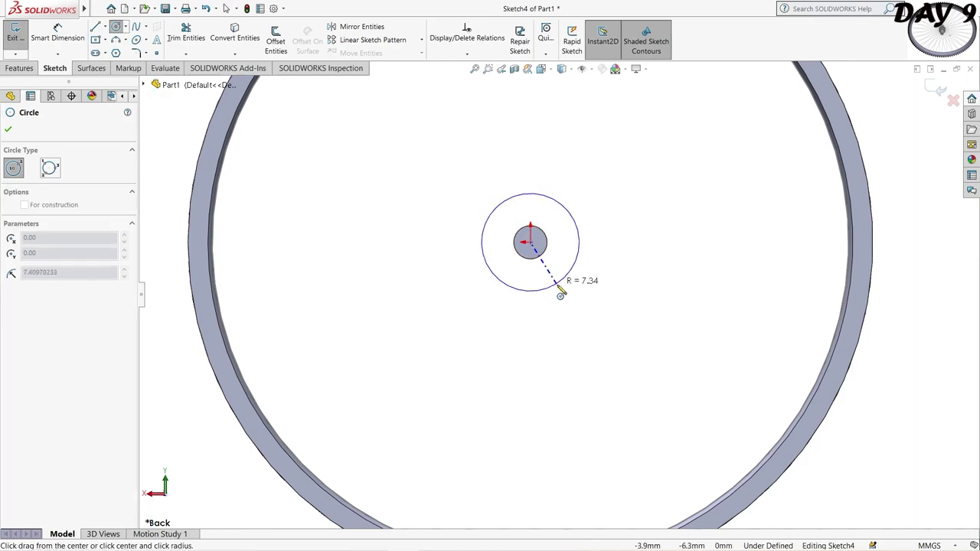
left_click(563, 309)
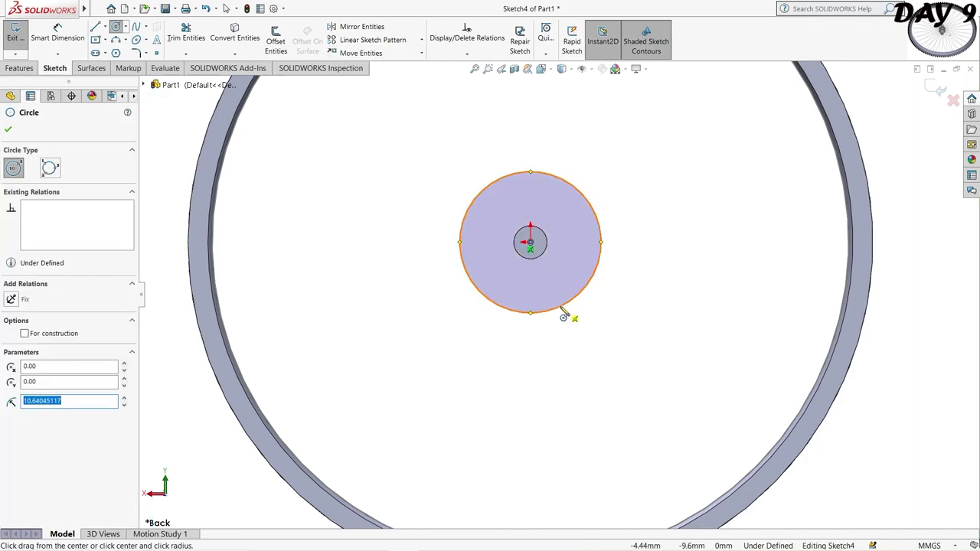
Dimension the circle's diameter to 10 mm, fully defining Sketch4
left_click(57, 34)
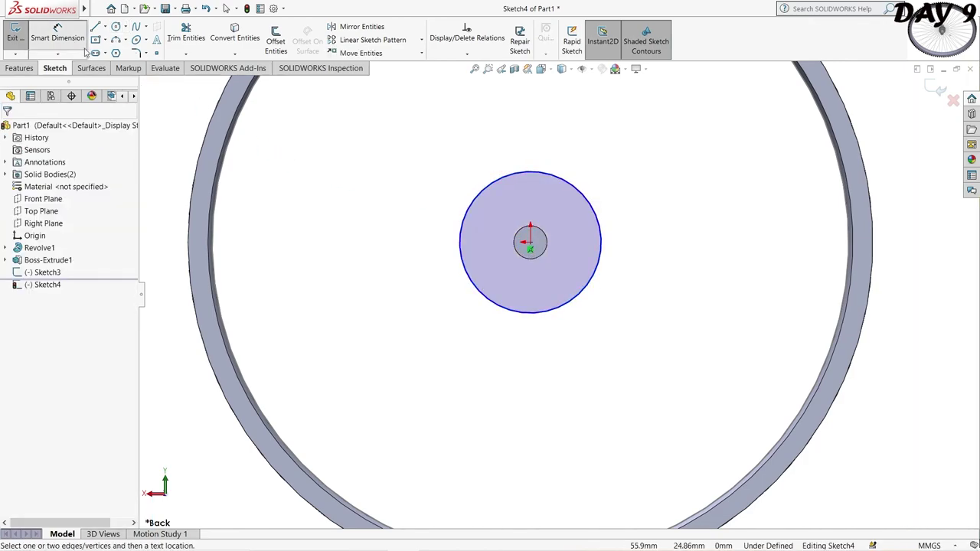
left_click(599, 215)
left_click(640, 216)
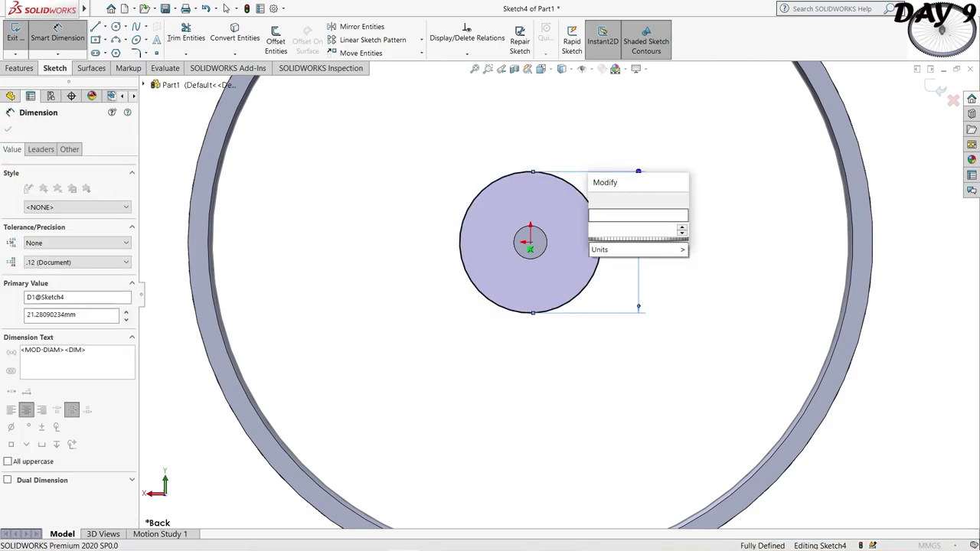
type("10")
key("Return")
key("f")
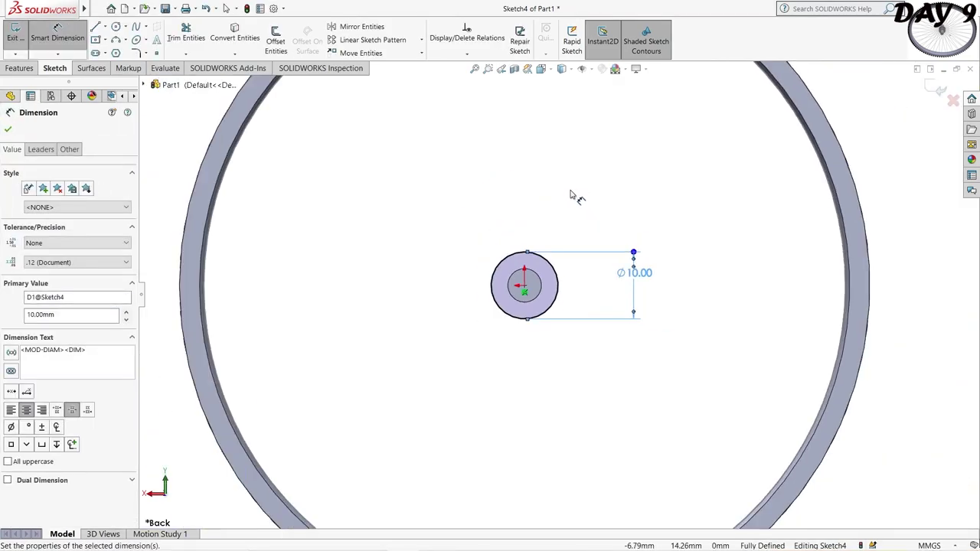
left_click(6, 127)
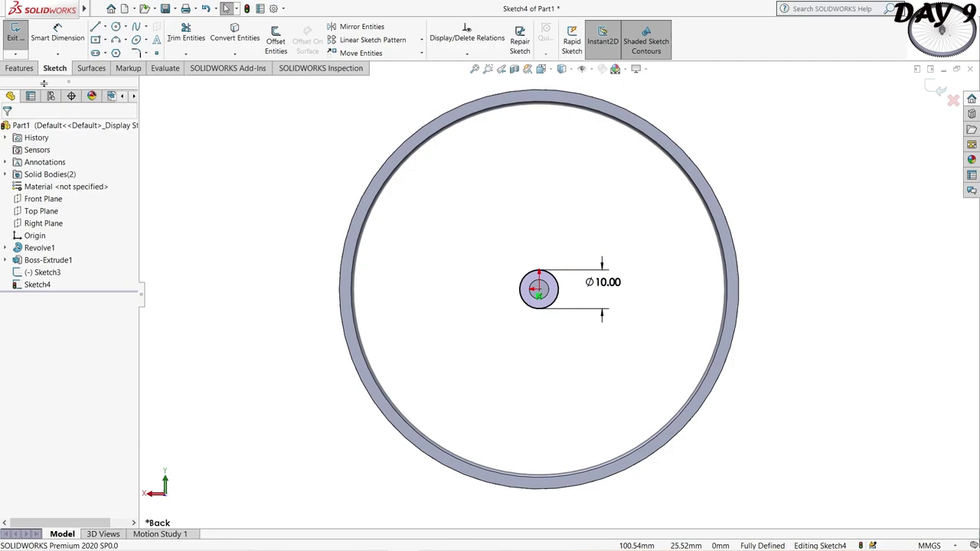
left_click(20, 68)
left_click(21, 40)
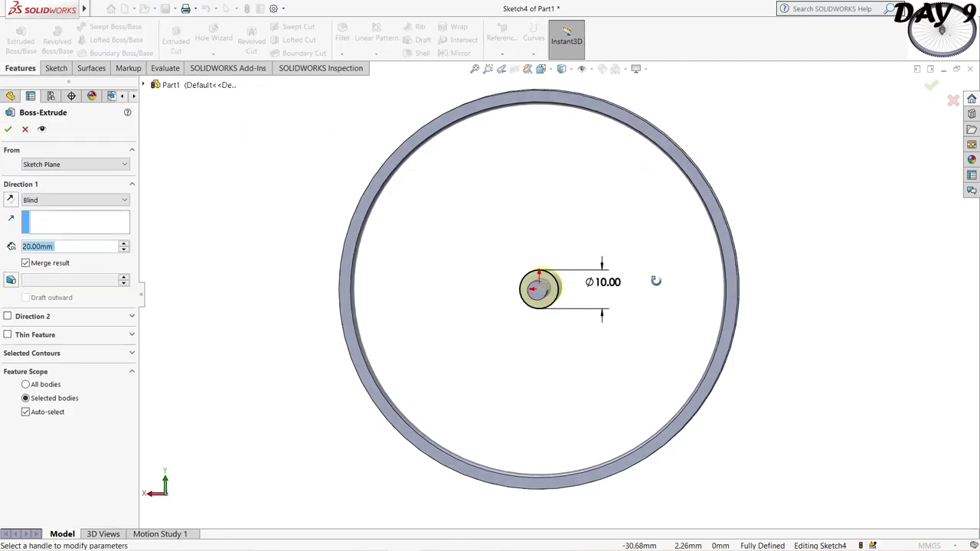
Extrude the Ø10 circle 1 mm Blind, starting at a 2 mm offset from the sketch plane
double_click(59, 247)
type("2")
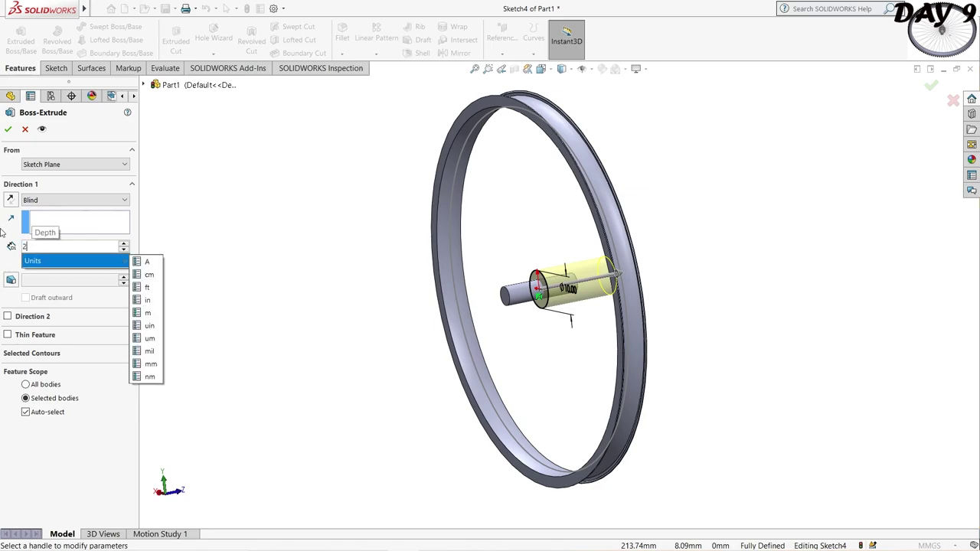
key("Return")
left_click(69, 164)
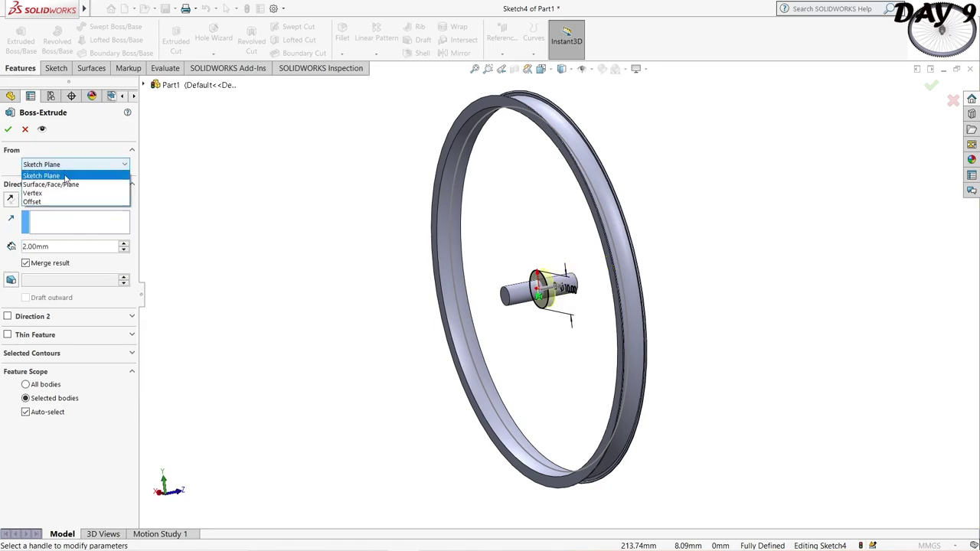
left_click(55, 204)
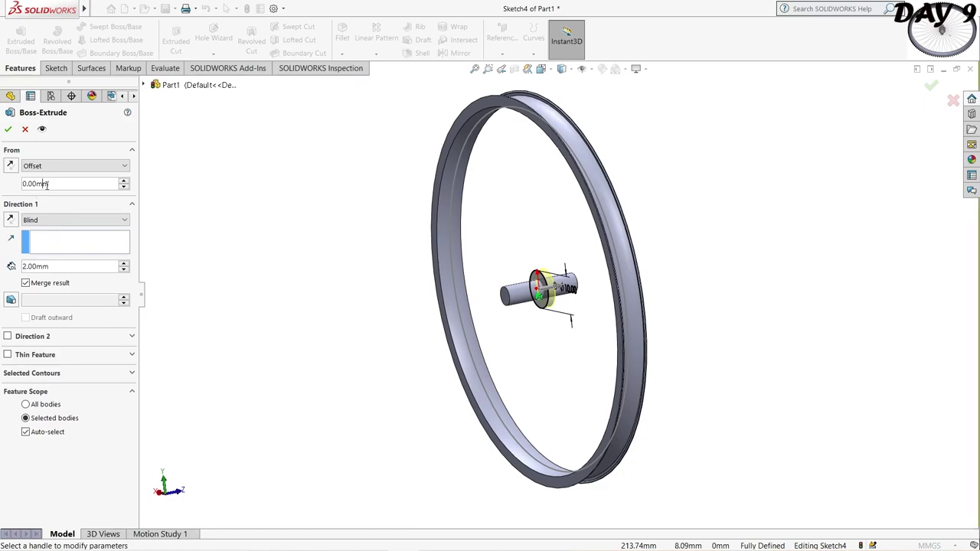
type("2m")
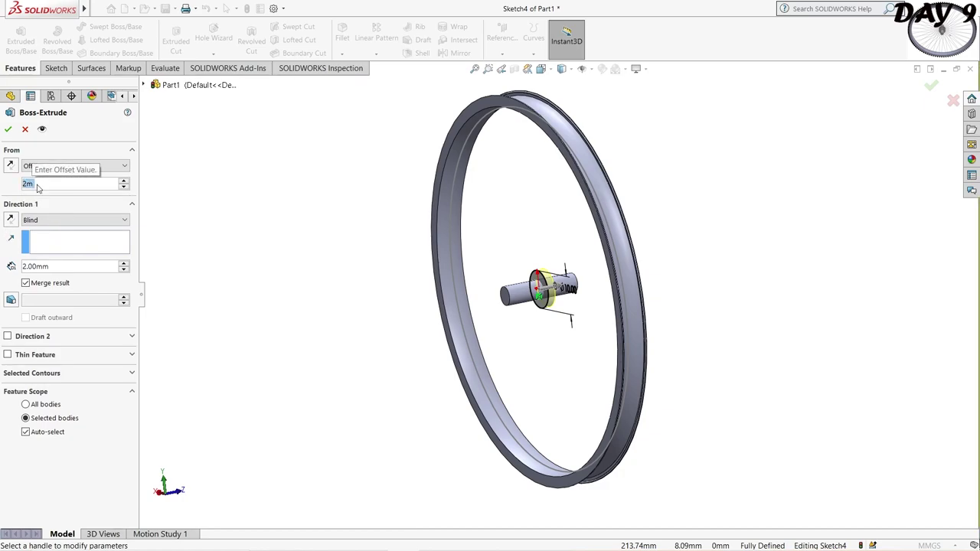
key("BackSpace")
left_click_drag(54, 266, 36, 265)
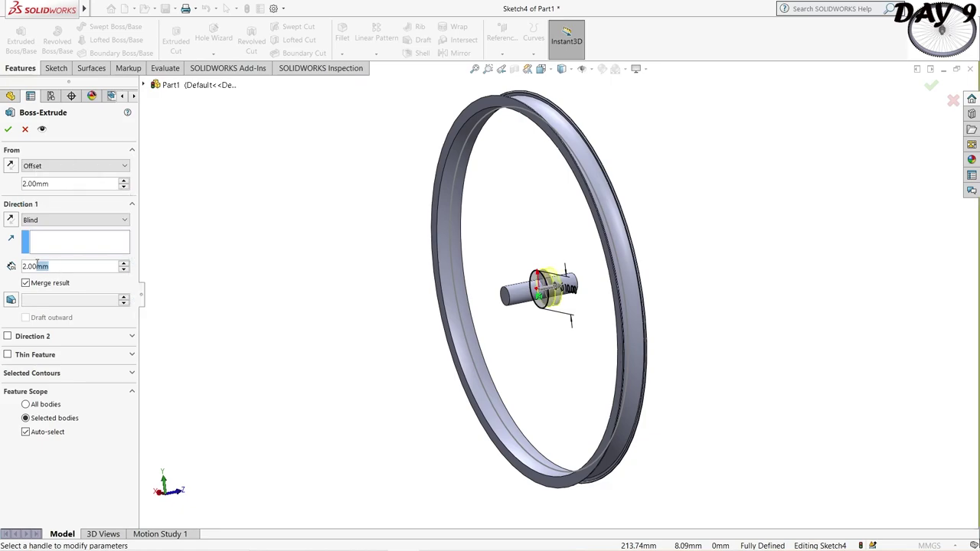
type("1")
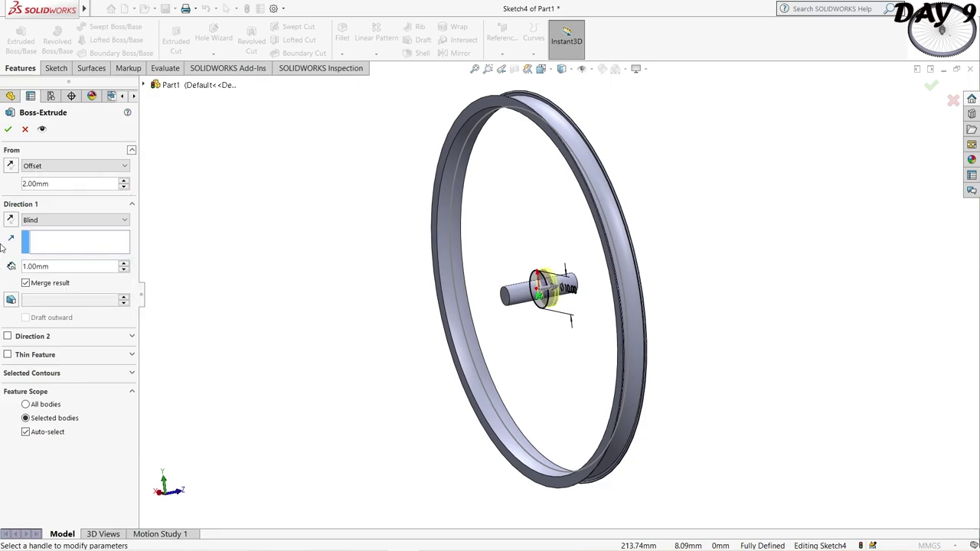
left_click(8, 129)
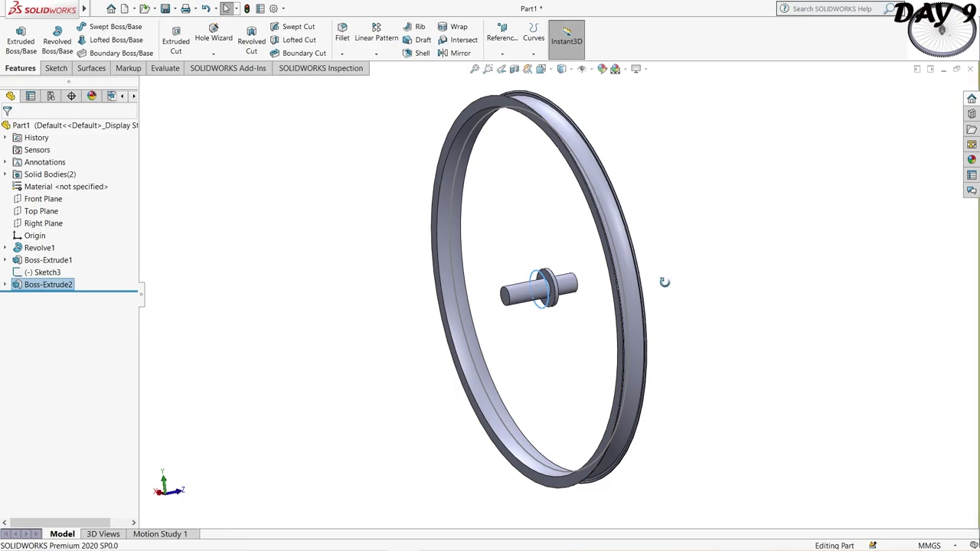
Mirror the Ø10 collar across the Front Plane
mouse_move(663, 280)
middle_mouse_down()
mouse_move(662, 264)
mouse_move(238, 208)
middle_mouse_up()
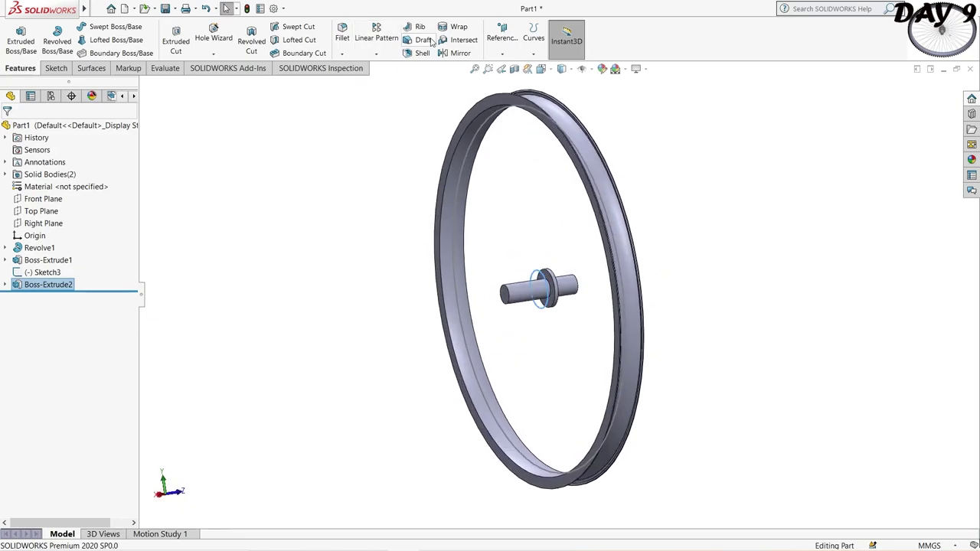
left_click(448, 55)
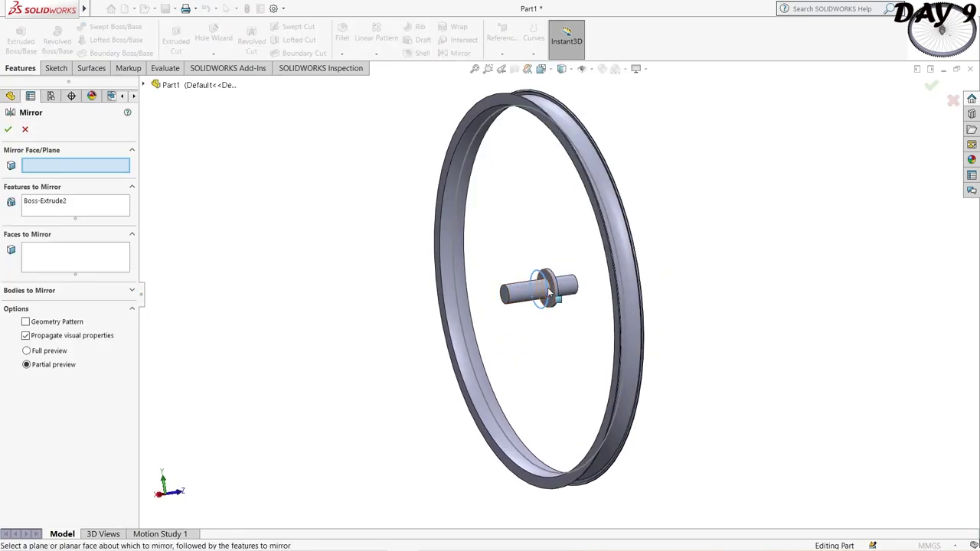
left_click(146, 84)
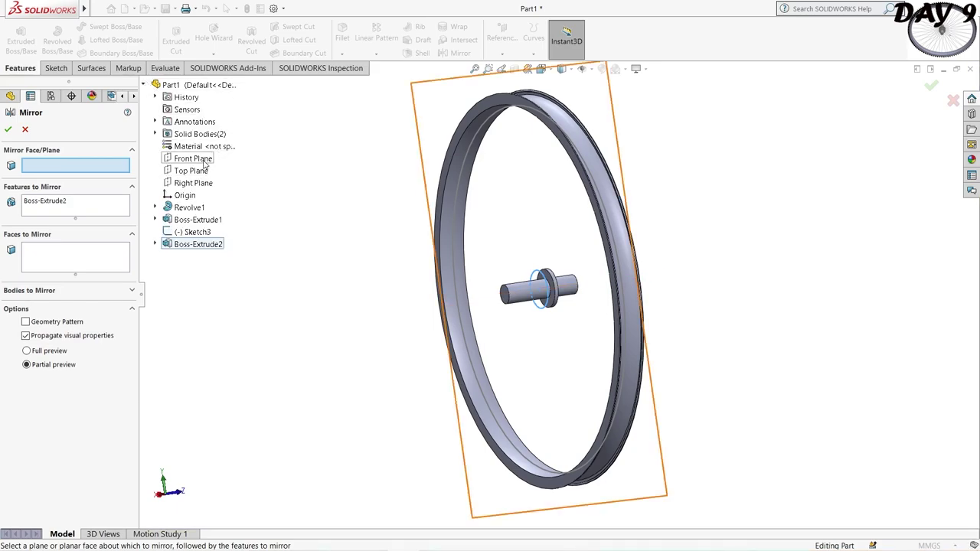
middle_click_drag(256, 221, 450, 235)
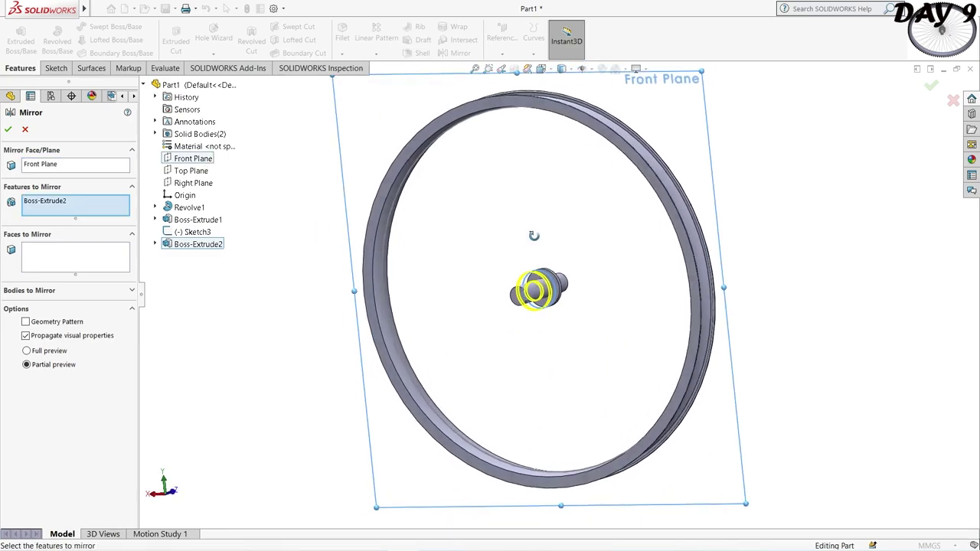
left_click(8, 129)
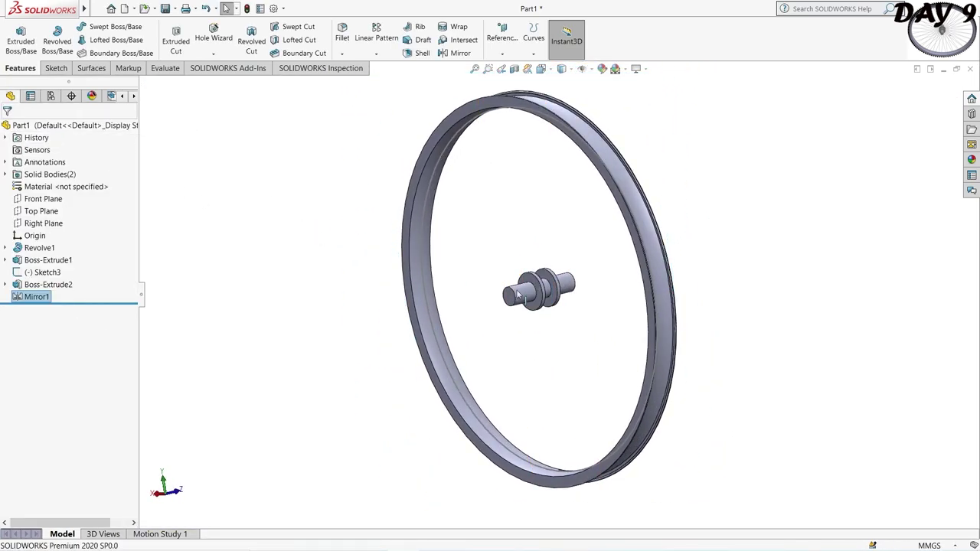
Orbit the wheel to an oblique view and select the hub's flat face
middle_click_drag(737, 261, 623, 332)
scroll(608, 352, "up", 3)
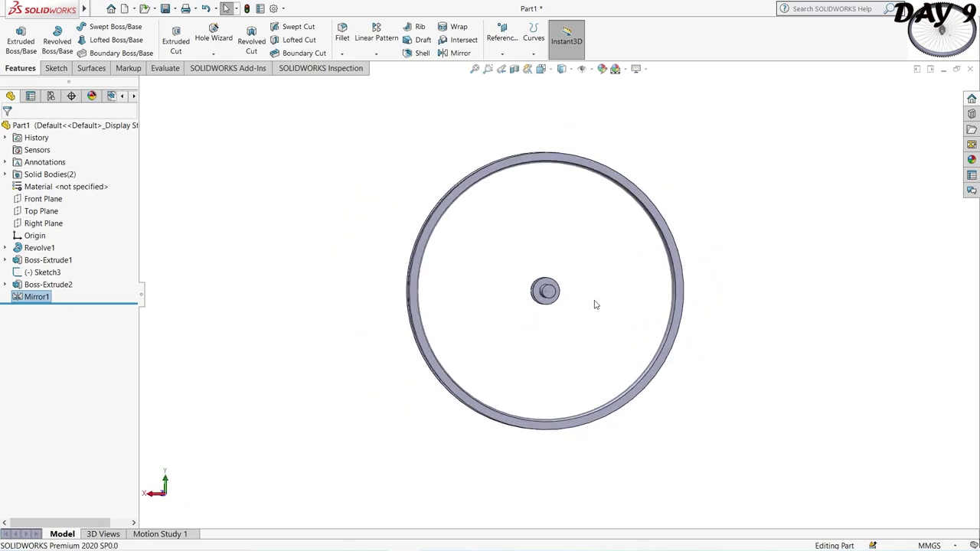
scroll(595, 365, "down", 4)
mouse_move(772, 232)
middle_mouse_down()
mouse_move(724, 301)
mouse_move(577, 276)
middle_mouse_up()
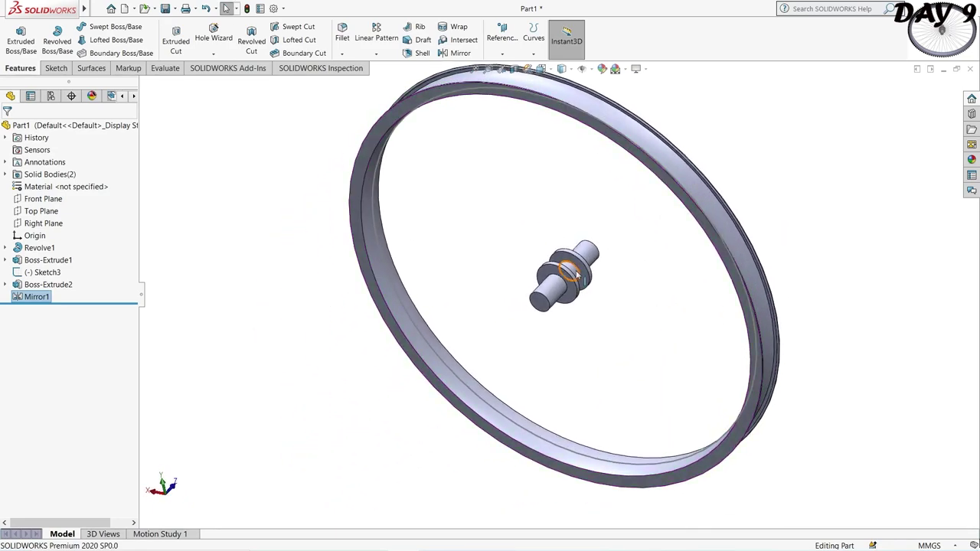
left_click(574, 264)
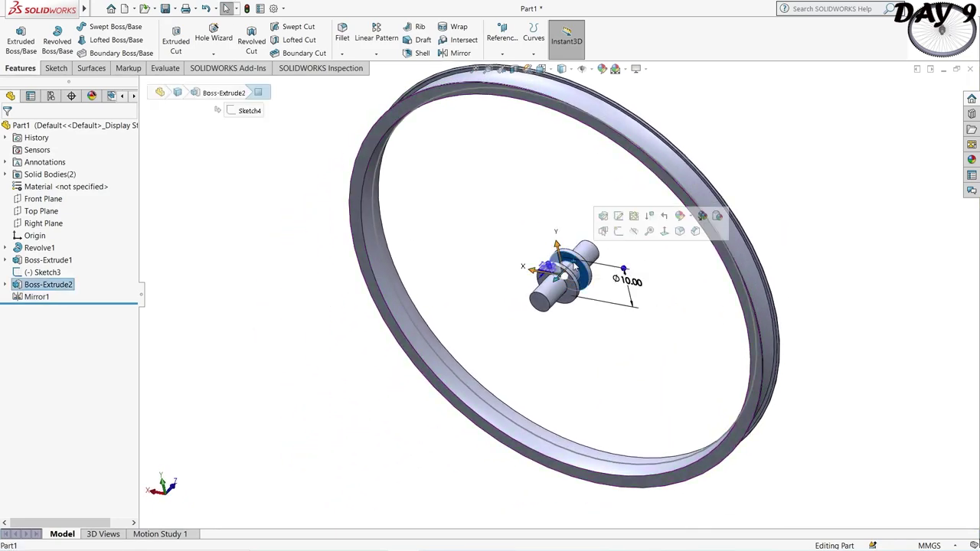
Start a sketch on the Front Plane and draw a circle centred on the origin
left_click(620, 231)
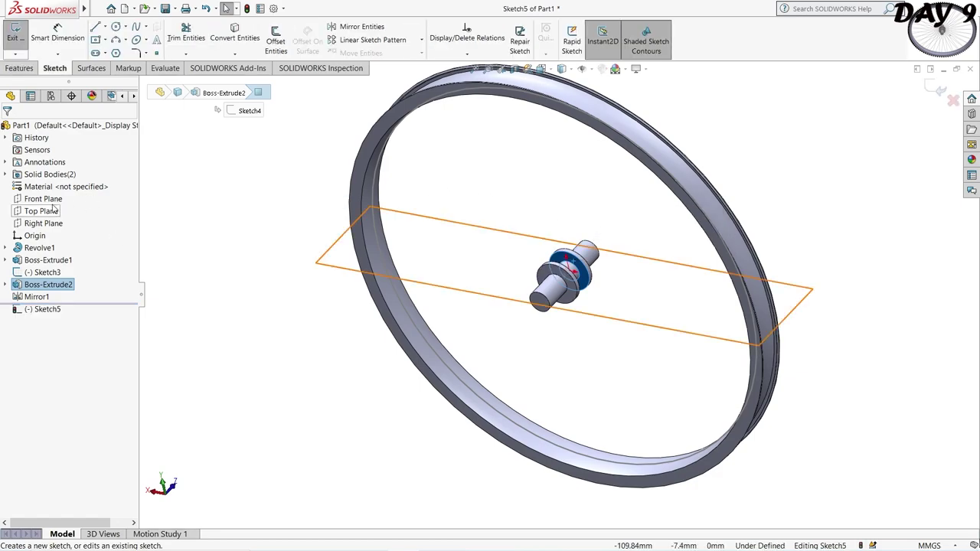
left_click(77, 199)
left_click(107, 187)
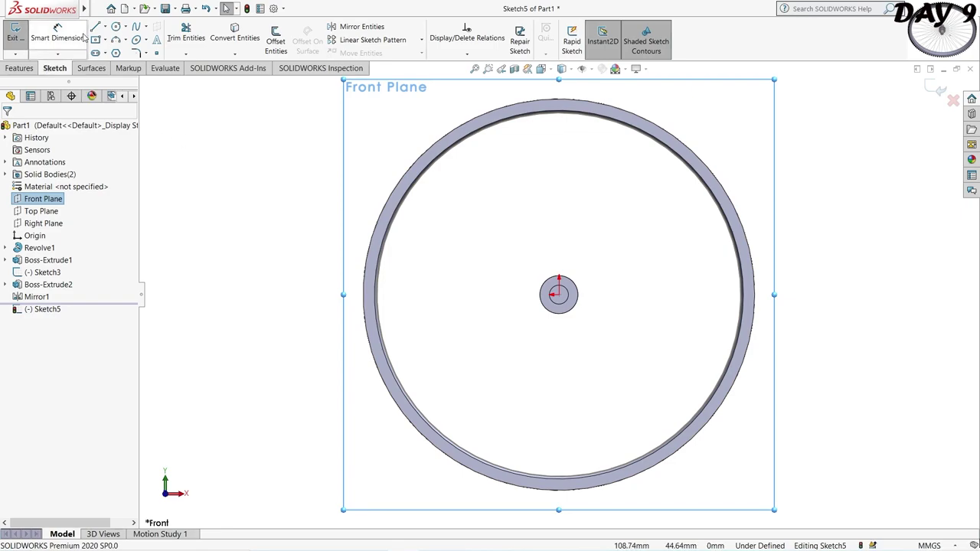
left_click(116, 26)
scroll(580, 287, "down", 3)
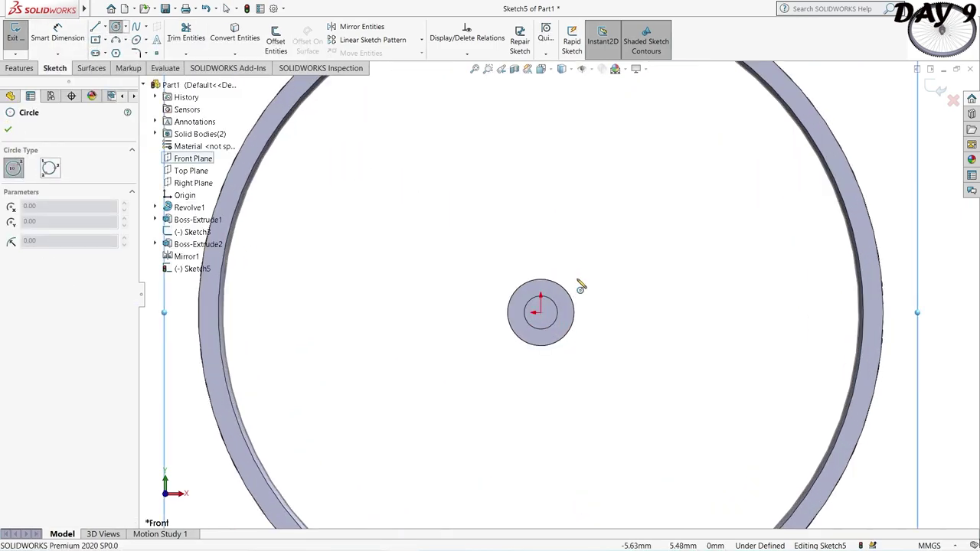
scroll(580, 287, "down", 1)
left_click(534, 320)
left_click(555, 341)
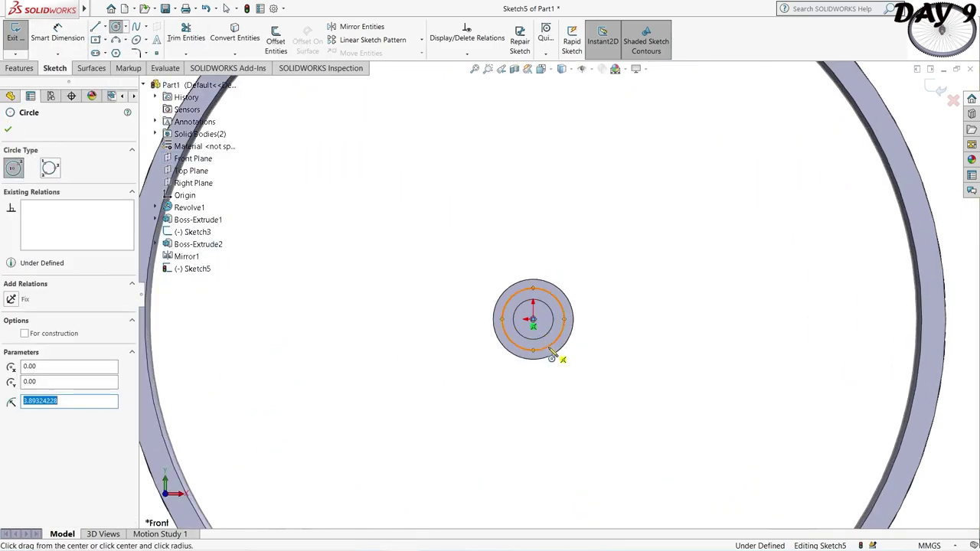
Dimension the new circle's diameter to 7.5 mm
left_click(57, 34)
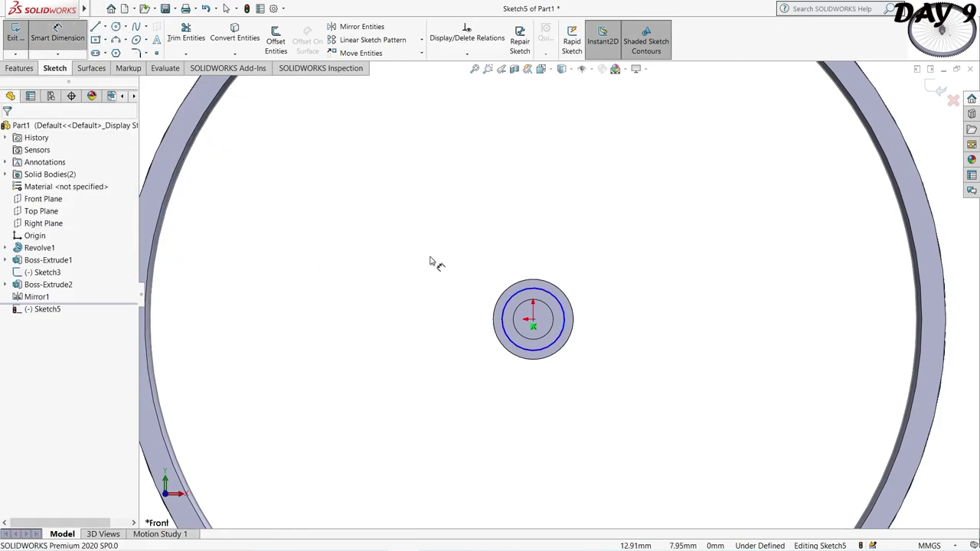
left_click(520, 295)
left_click(610, 272)
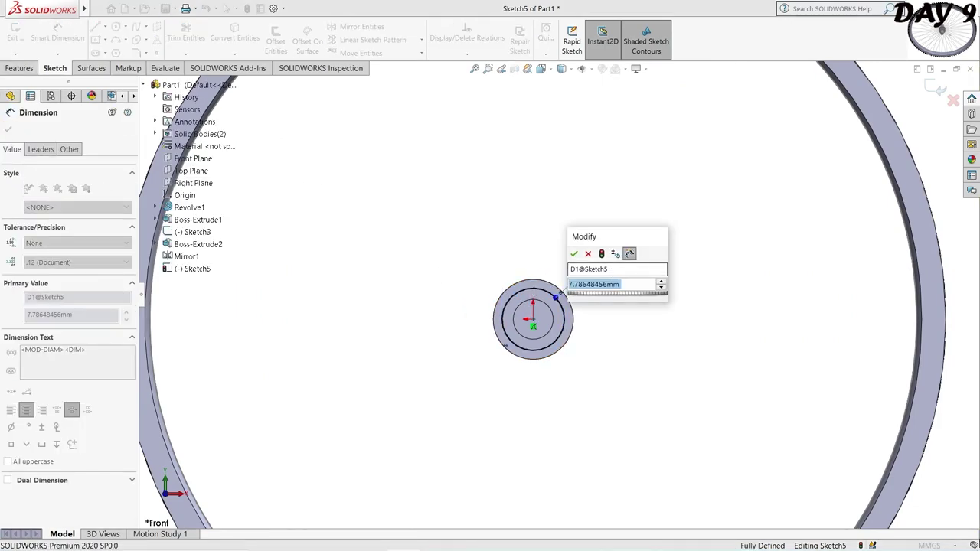
type("7.5")
key("Return")
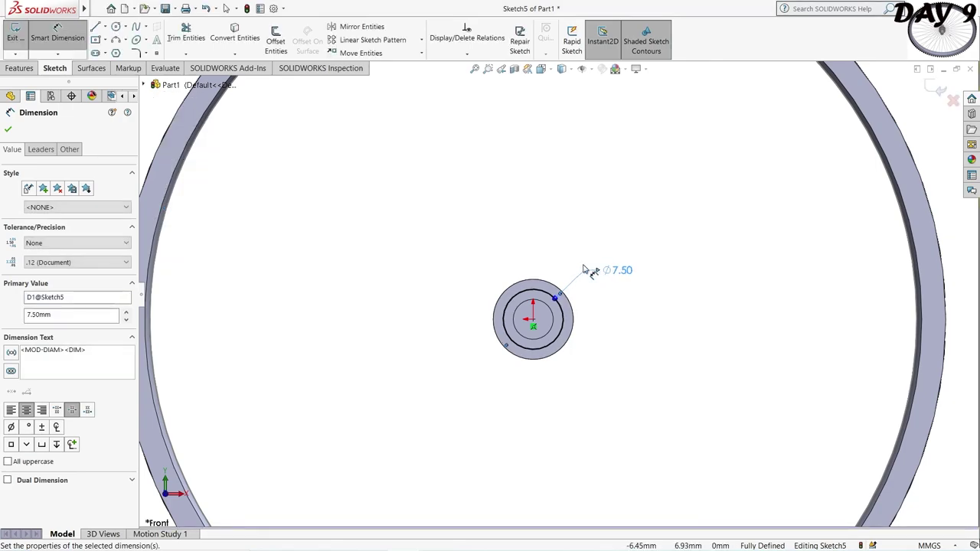
Orbit to check the circle, then return to a Normal To view of the Front Plane
mouse_move(561, 253)
middle_mouse_down()
mouse_move(616, 69)
mouse_move(419, 230)
middle_mouse_up()
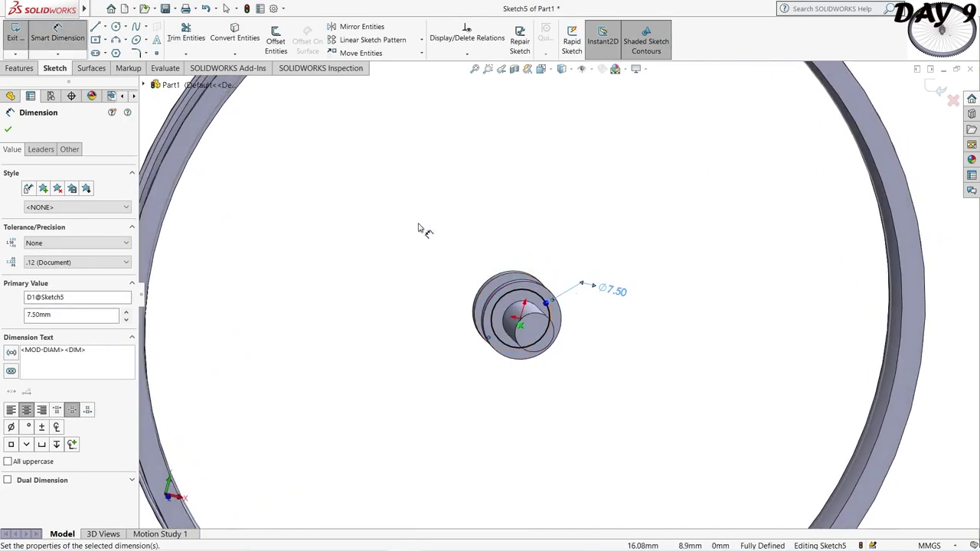
left_click(7, 131)
left_click(42, 198)
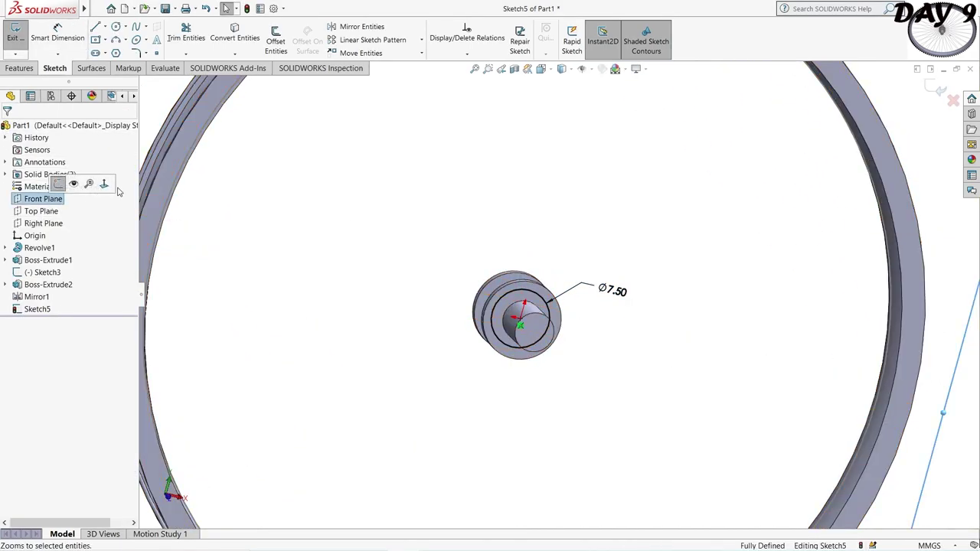
left_click(118, 191)
scroll(586, 264, "down", 5)
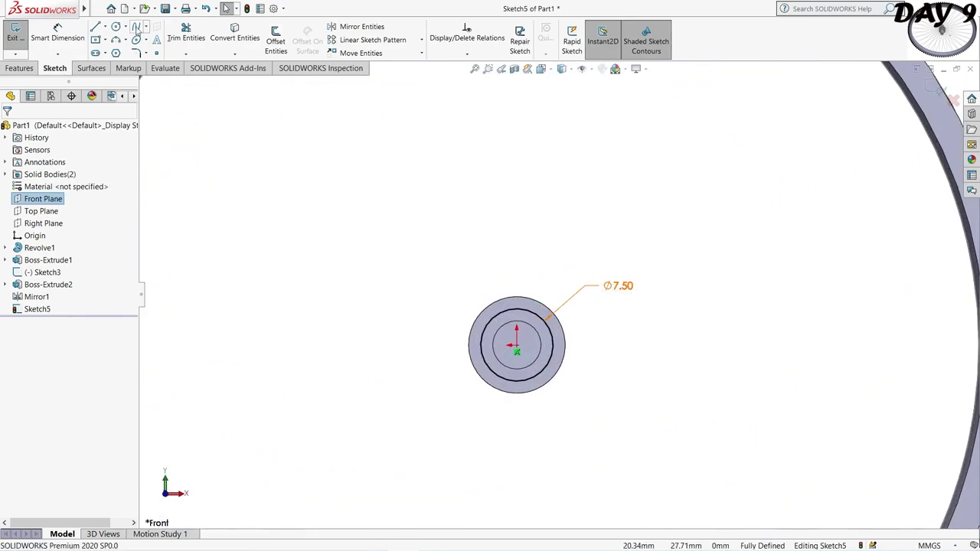
Draw a centerline from the hub centre to the Ø7.50 circle
left_click(107, 27)
left_click(119, 50)
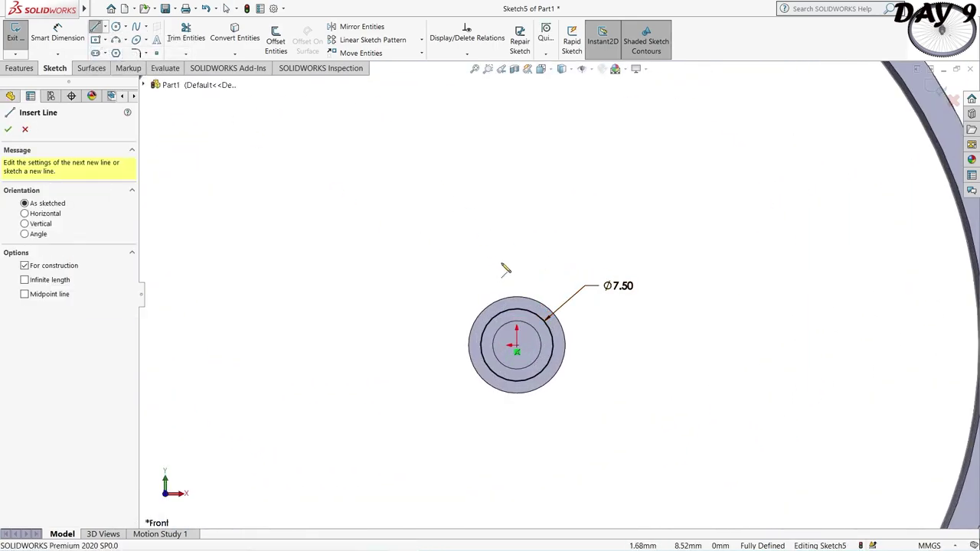
scroll(497, 245, "down", 1)
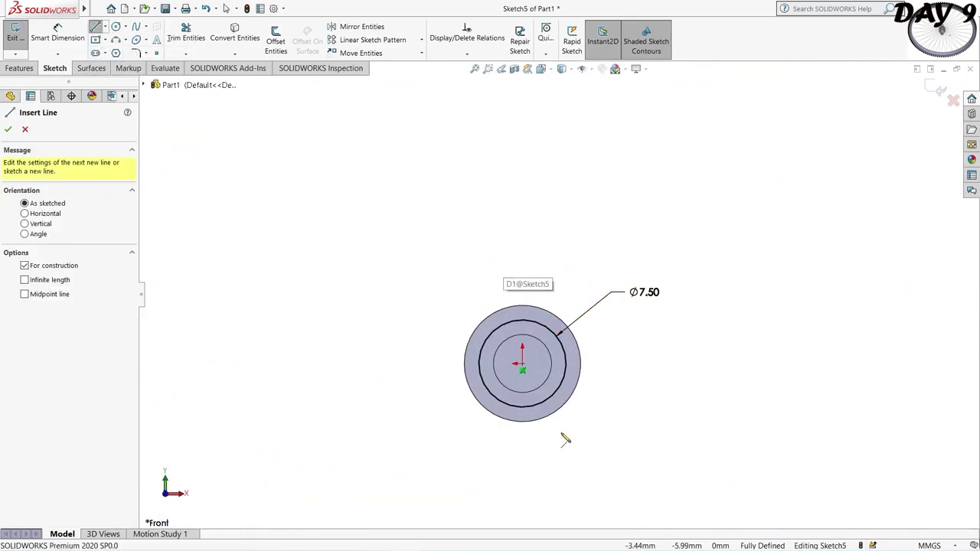
left_click(523, 367)
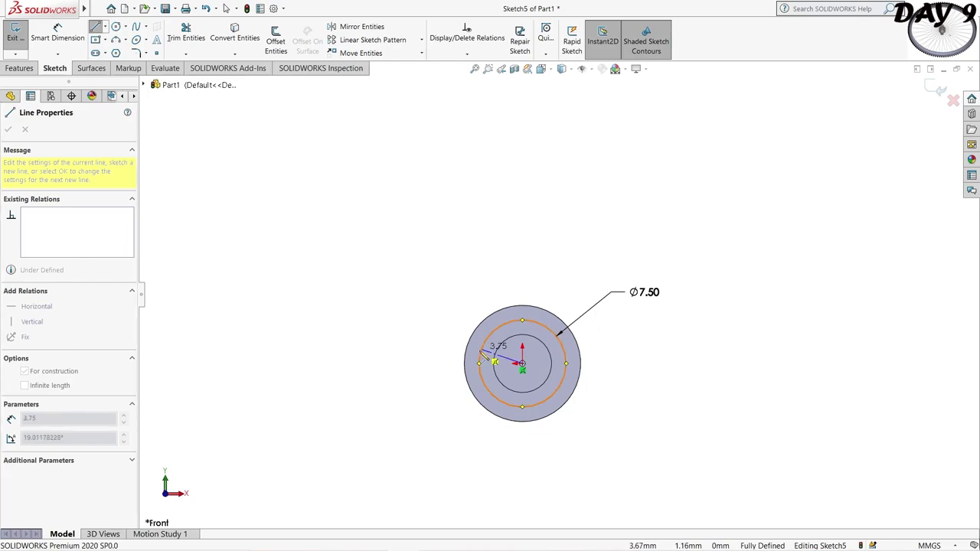
left_click(484, 337)
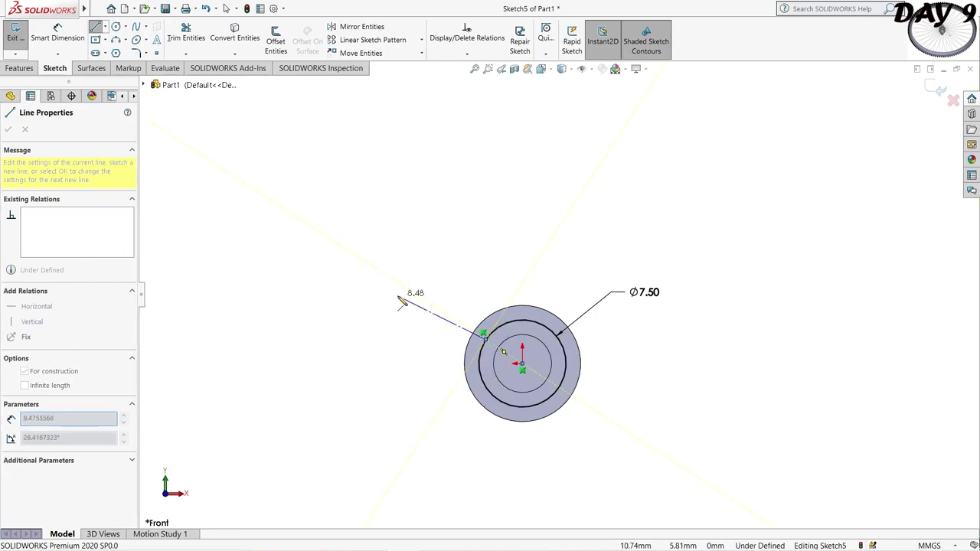
key("Escape")
Draw a roughly 46 mm spoke line from the Ø7.50 circle to the rim's inner edge
left_click(95, 28)
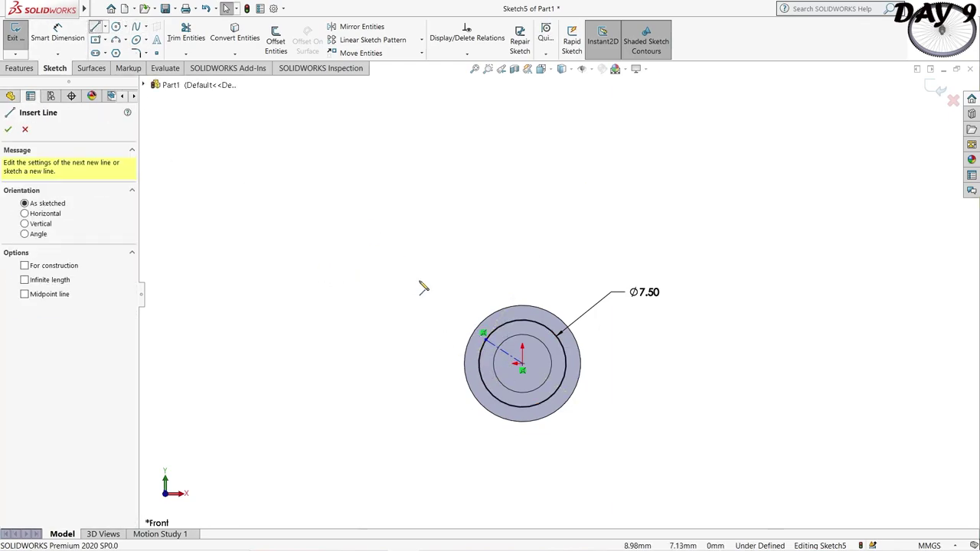
left_click(484, 337)
scroll(536, 383, "up", 3)
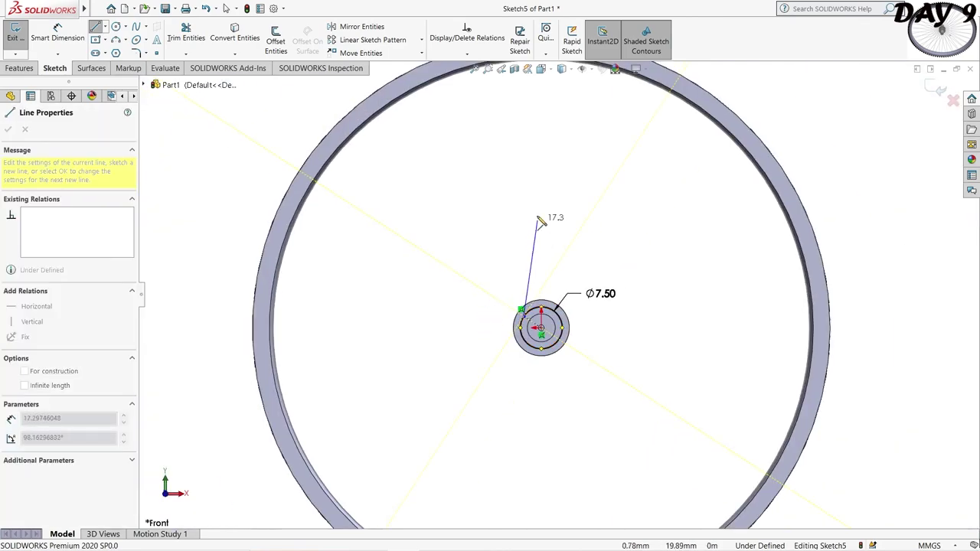
scroll(565, 168, "down", 2)
scroll(574, 146, "up", 1)
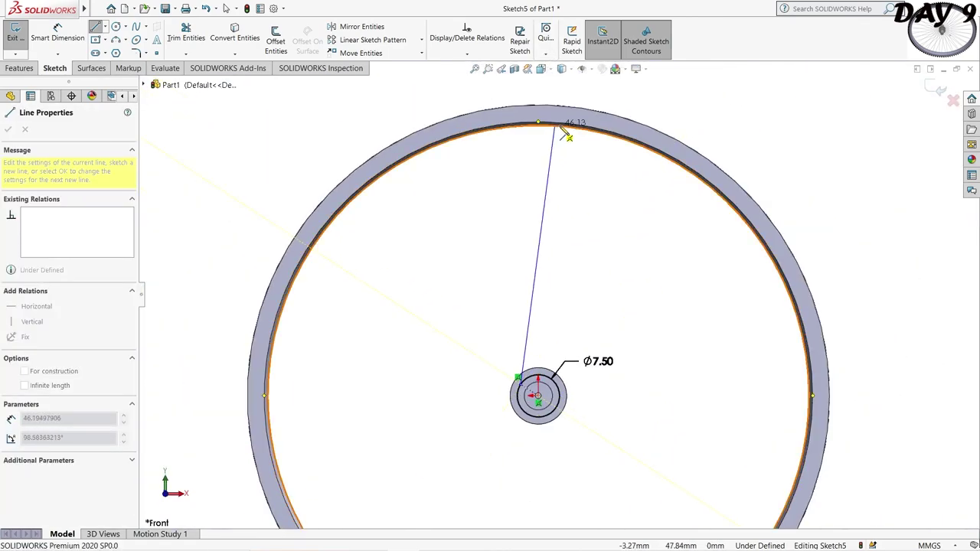
scroll(586, 136, "down", 3)
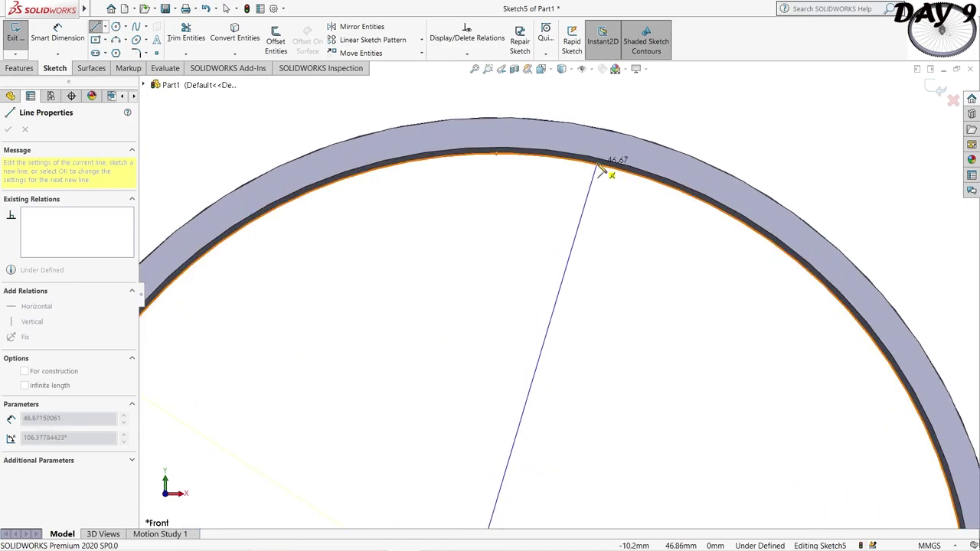
left_click(597, 165)
key("Escape")
scroll(708, 219, "up", 1)
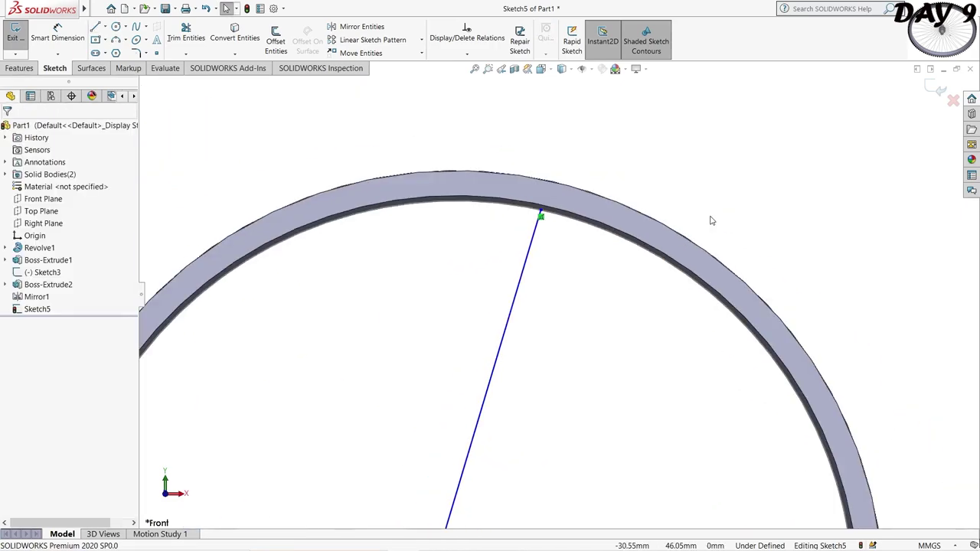
scroll(650, 247, "up", 2)
scroll(598, 198, "down", 1)
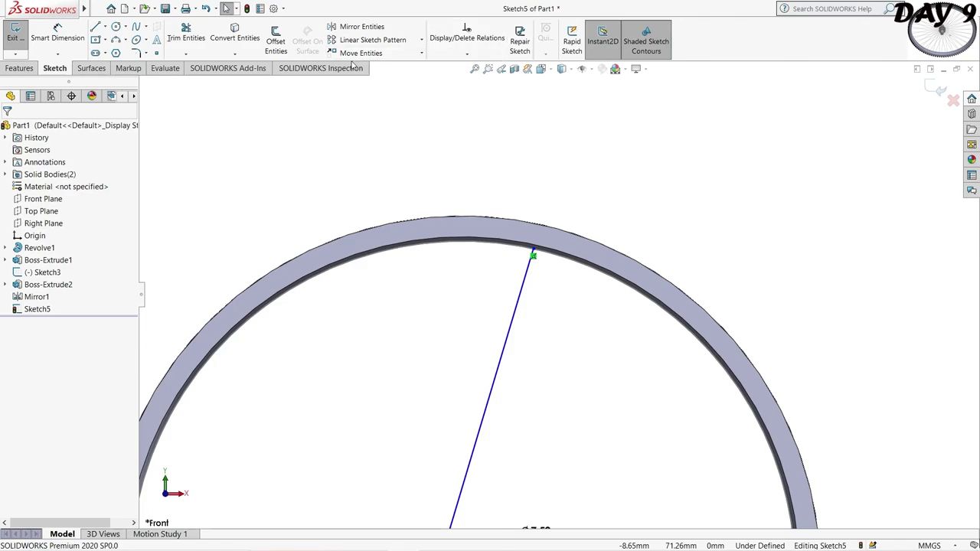
left_click(20, 68)
left_click(509, 54)
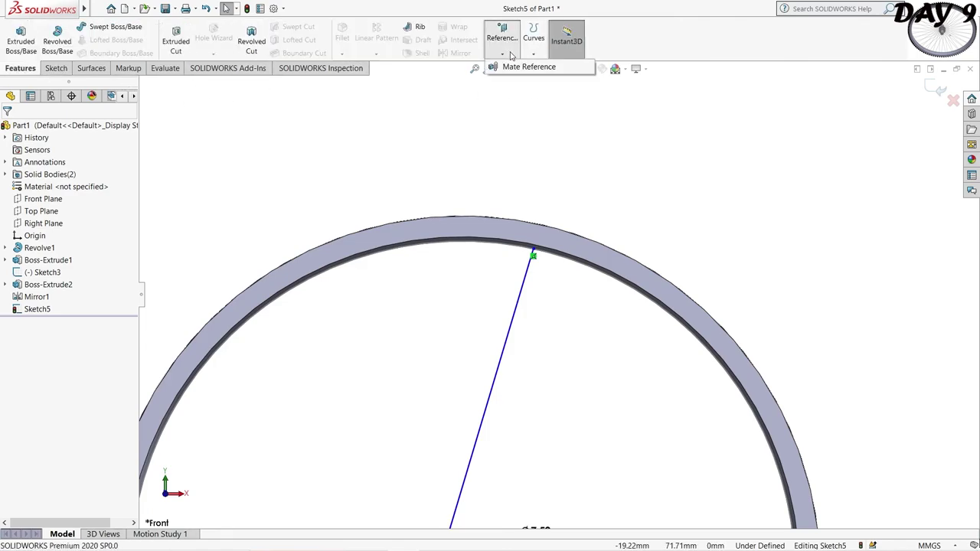
Create Plane1 through the spoke's rim-end point, parallel to the Top Plane
left_click(940, 89)
left_click(502, 54)
left_click(518, 71)
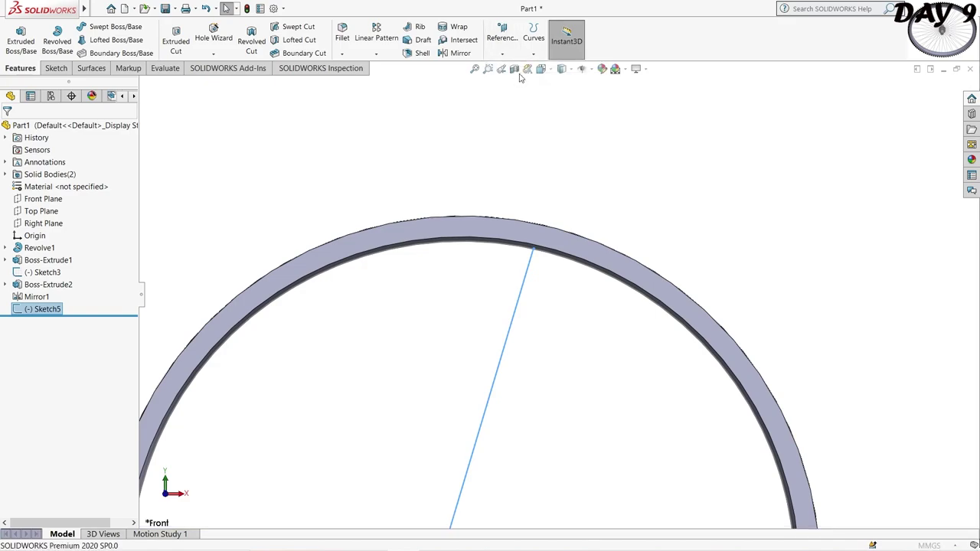
left_click(534, 253)
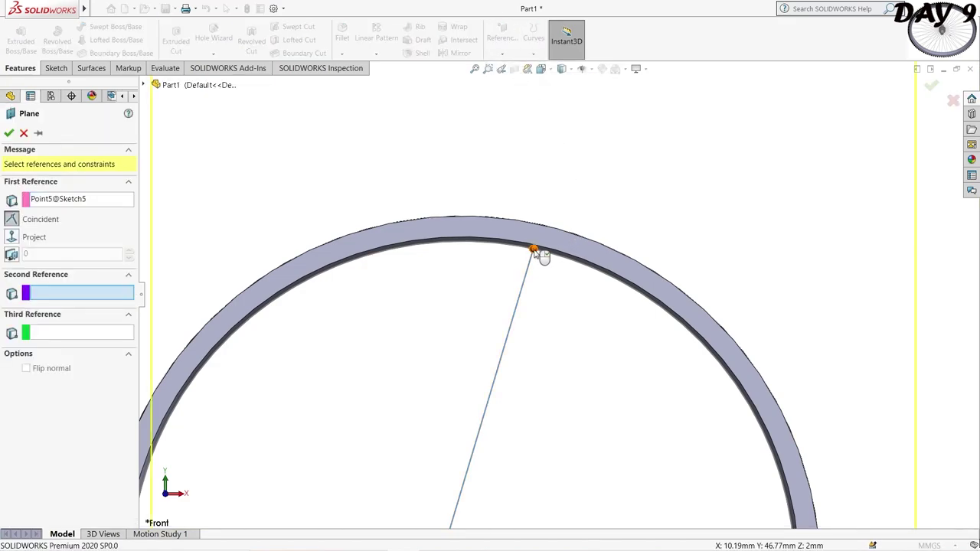
scroll(406, 241, "up", 2)
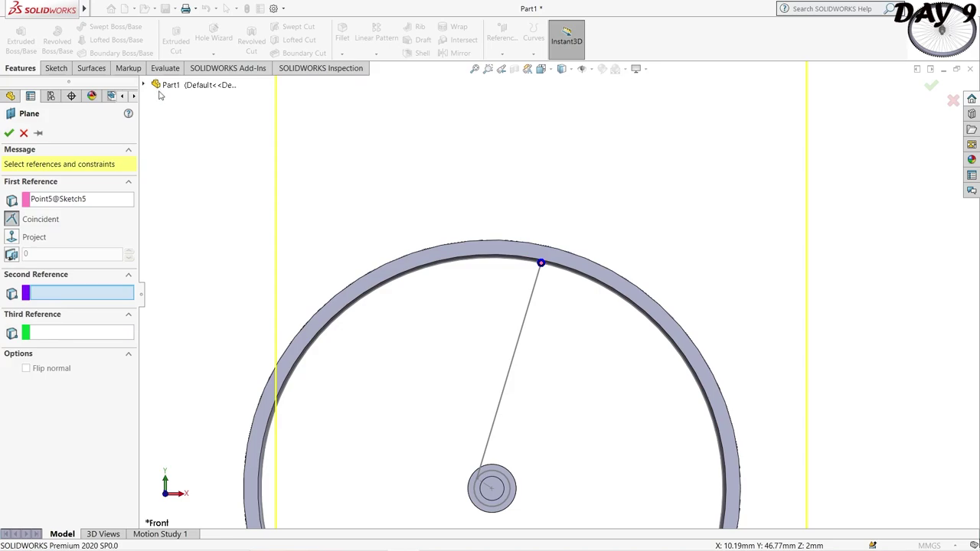
left_click(145, 85)
left_click(193, 183)
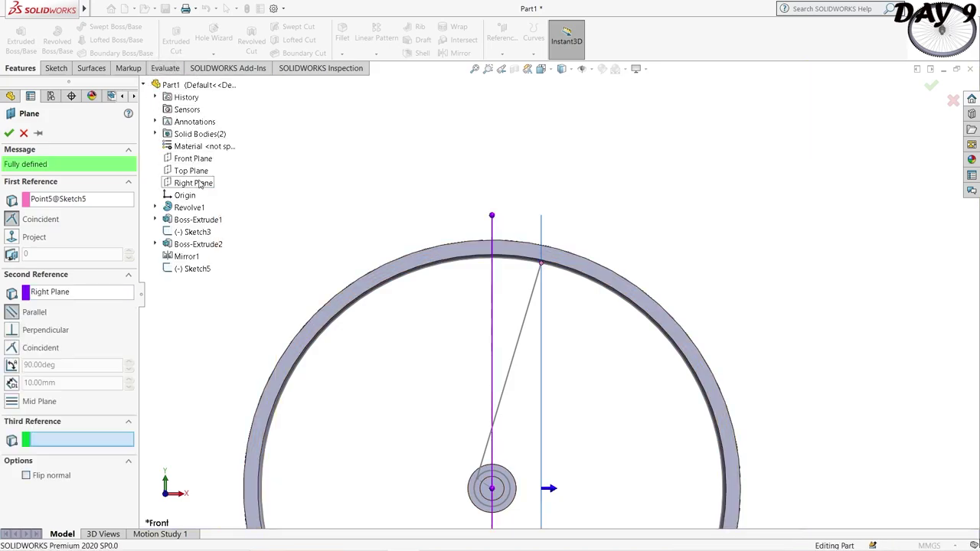
middle_click_drag(560, 261, 656, 409)
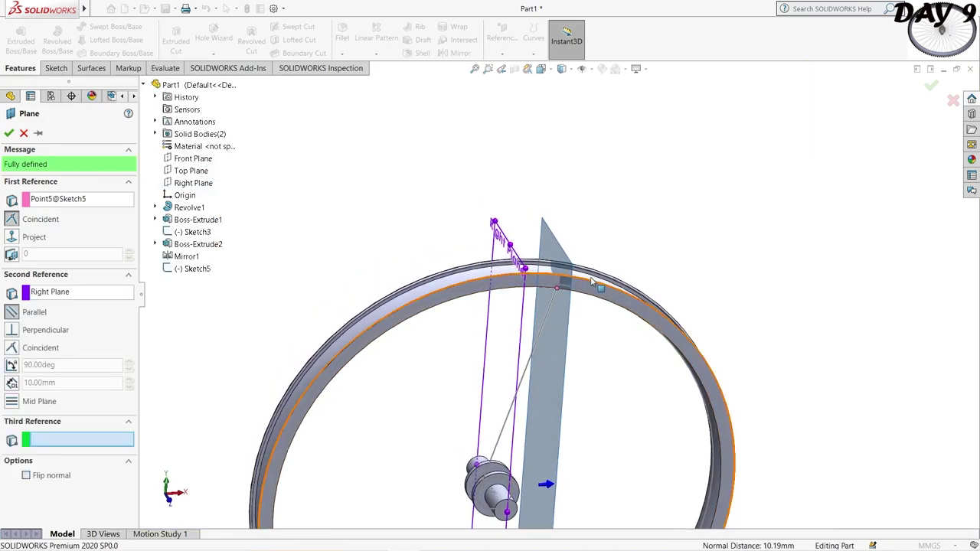
left_click(192, 171)
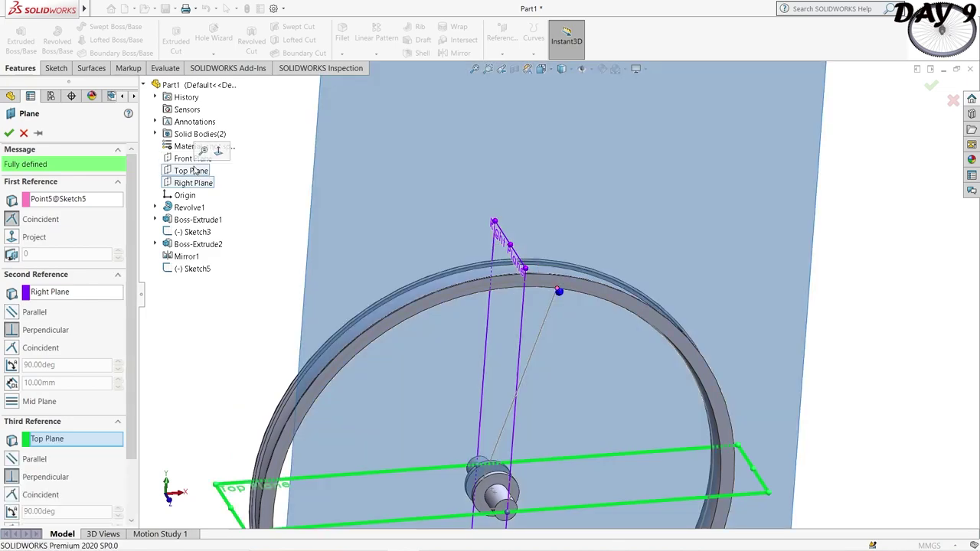
left_click(184, 183)
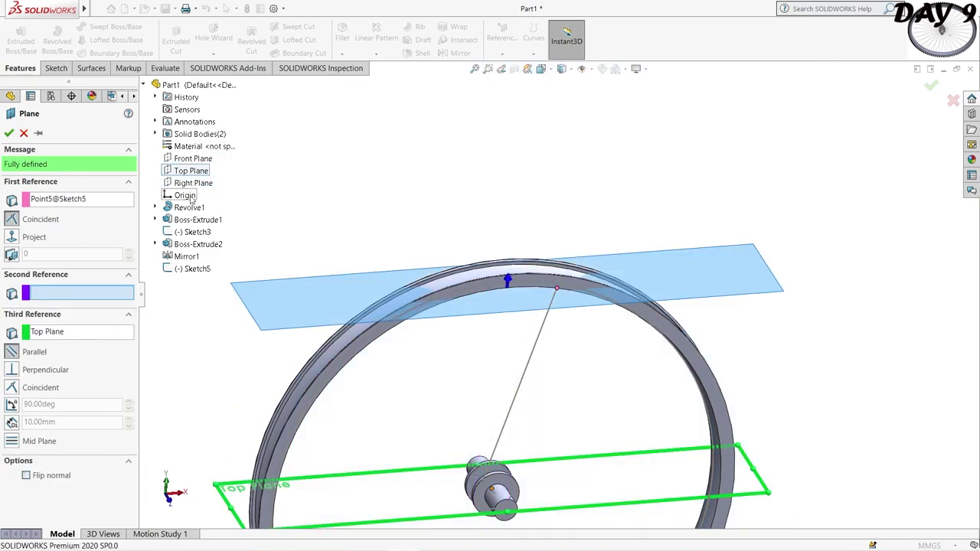
left_click(11, 134)
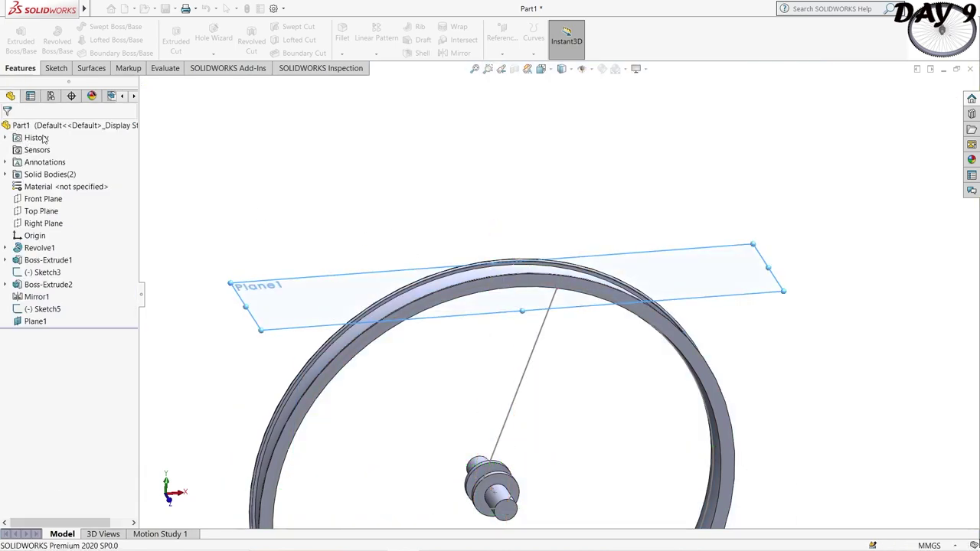
Start a sketch on Plane1 and draw a small circle at the spoke's rim end
left_click(43, 310)
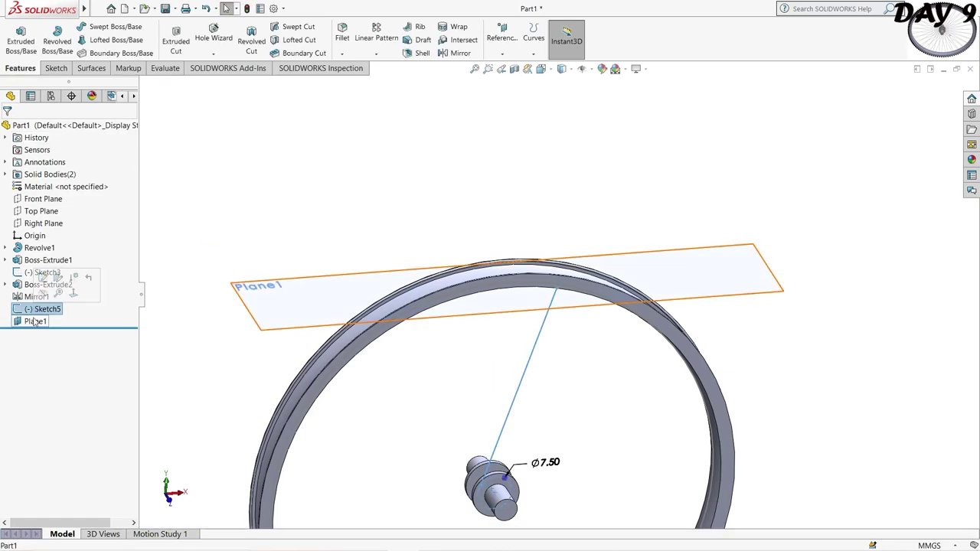
left_click(37, 321)
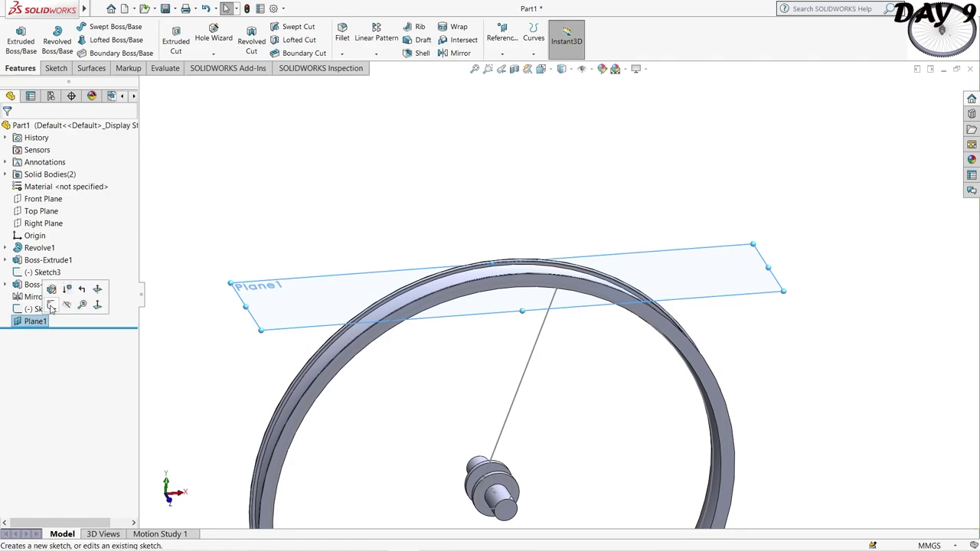
left_click(53, 307)
left_click(40, 211)
left_click(80, 197)
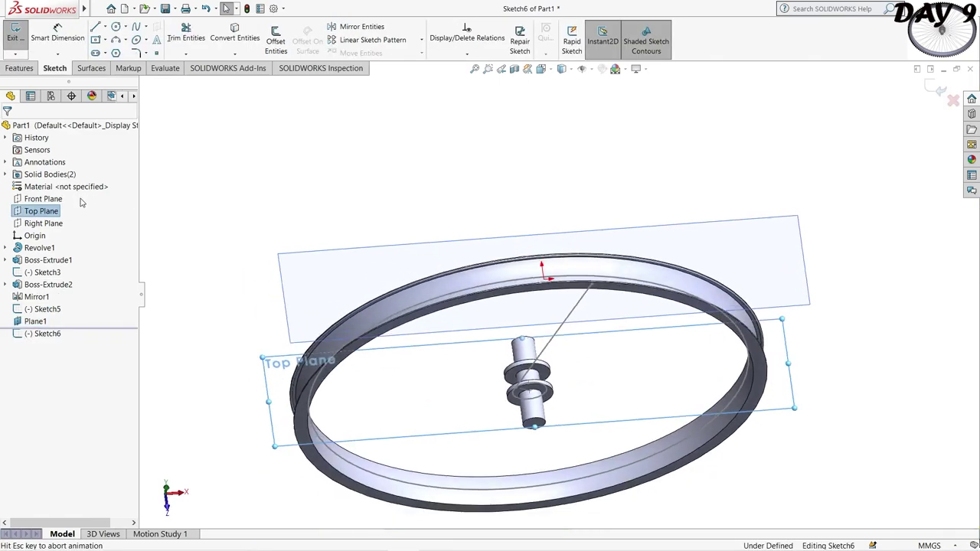
left_click(116, 27)
scroll(604, 329, "down", 3)
middle_click_drag(610, 328, 597, 309)
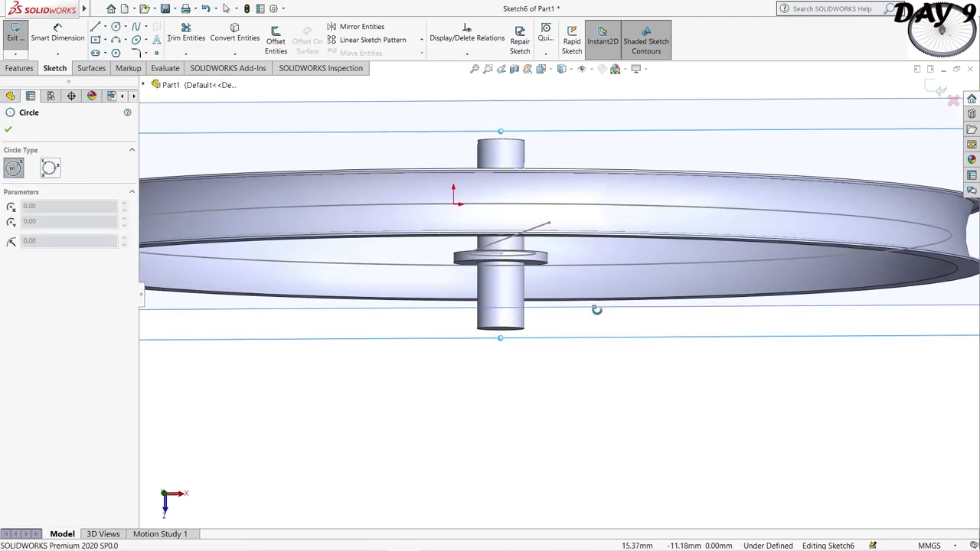
mouse_move(551, 228)
middle_mouse_down()
mouse_move(556, 284)
mouse_move(589, 165)
middle_mouse_up()
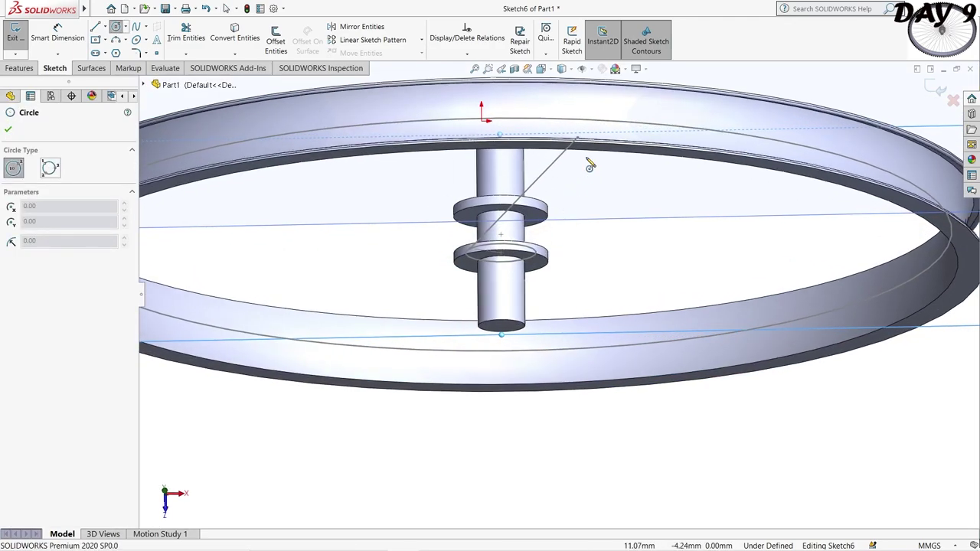
left_click(578, 139)
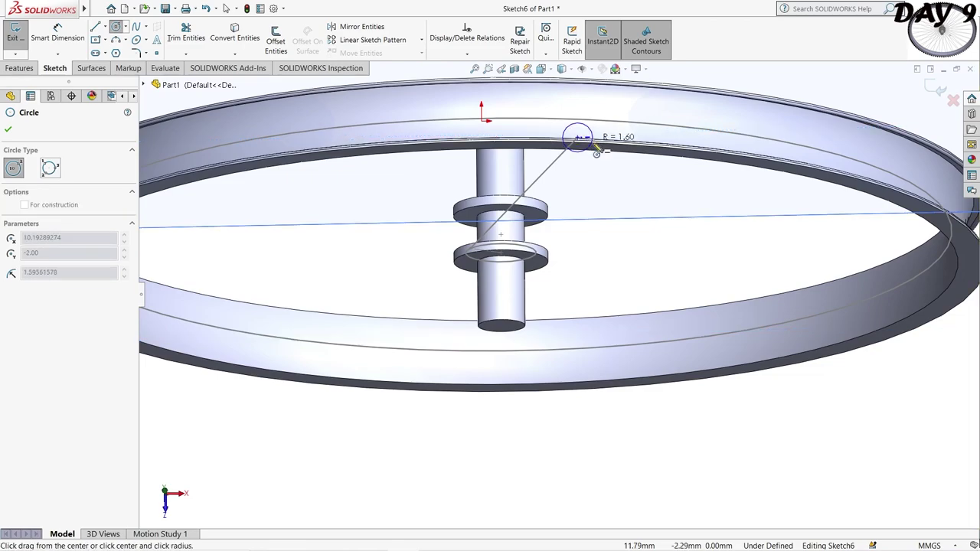
key("Up")
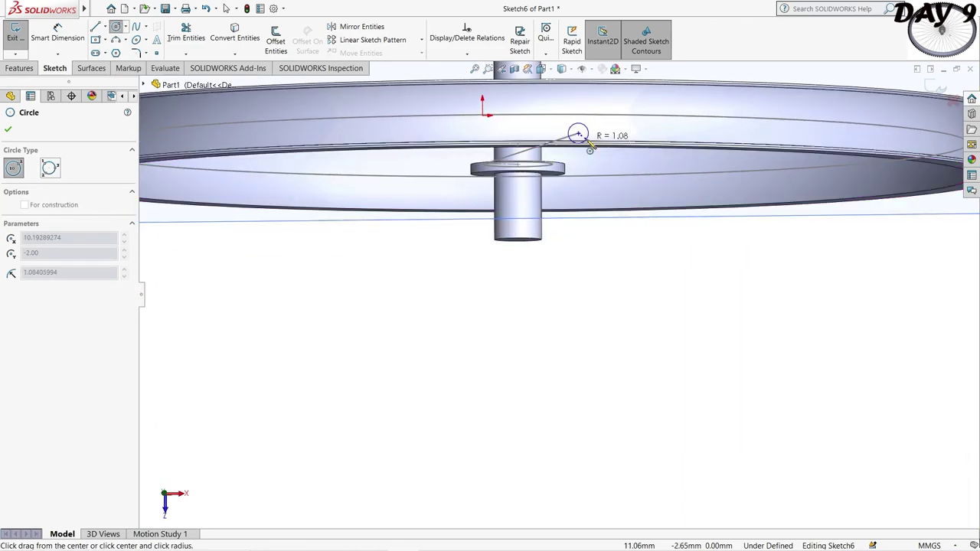
left_click(591, 146)
Dimension the circle's diameter to 0.25
scroll(582, 146, "down", 3)
key("Escape")
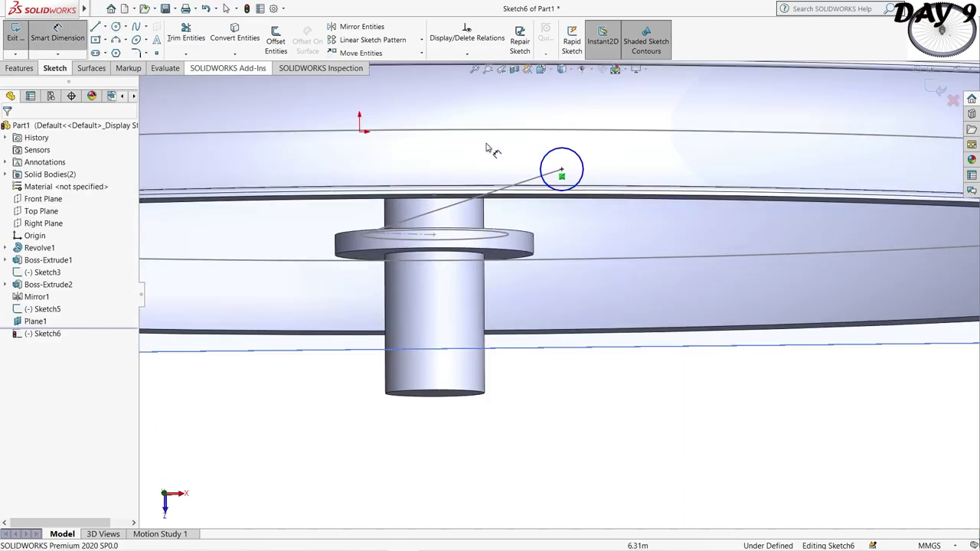
left_click(578, 155)
left_click(616, 157)
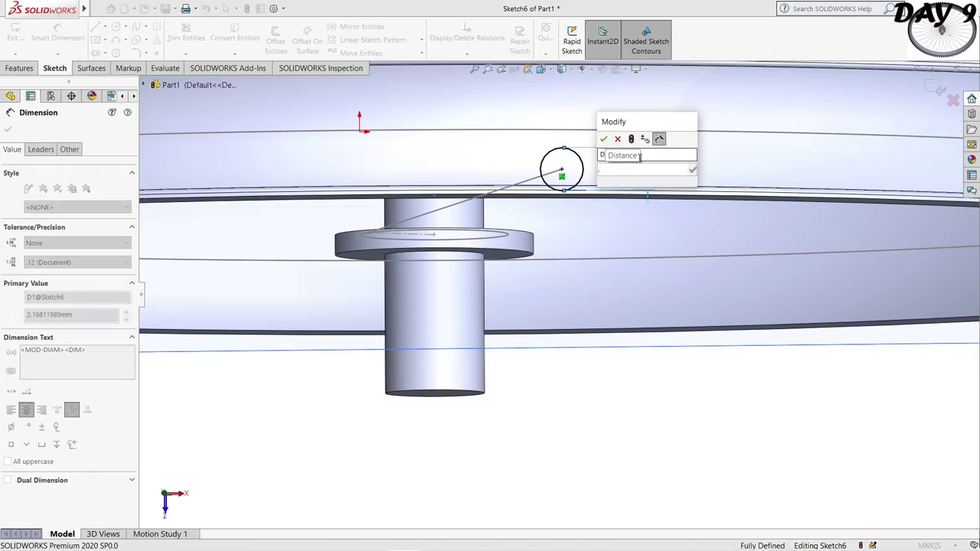
type("25")
key("Return")
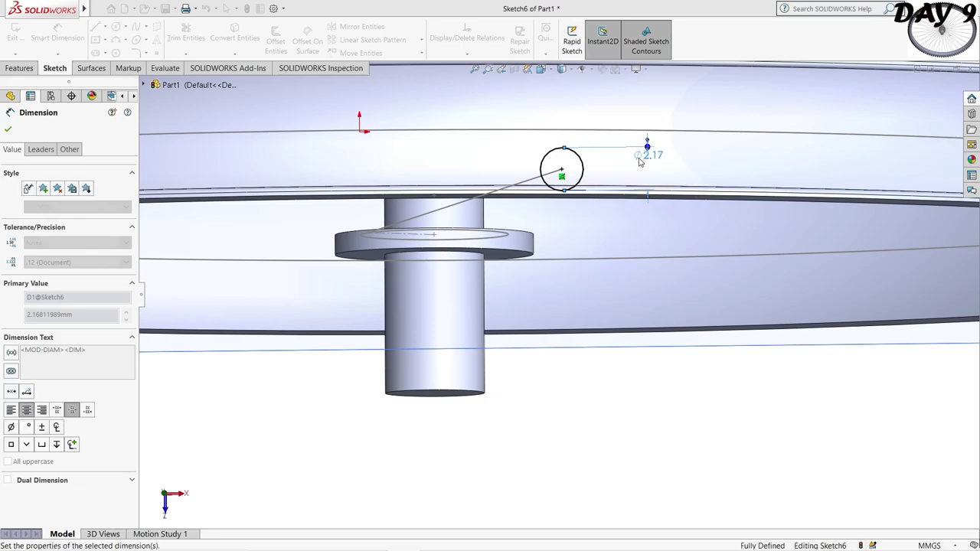
scroll(582, 168, "down", 2)
scroll(579, 186, "down", 2)
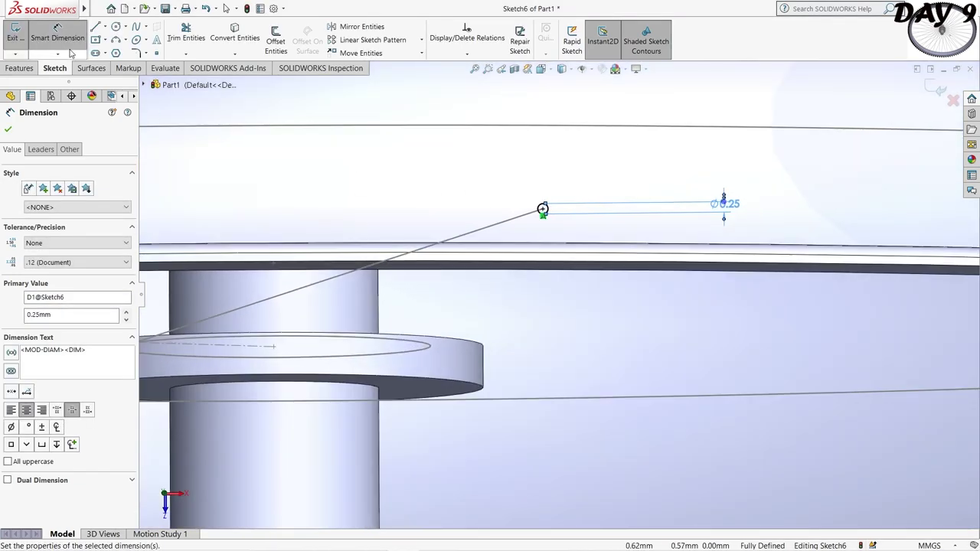
left_click(61, 37)
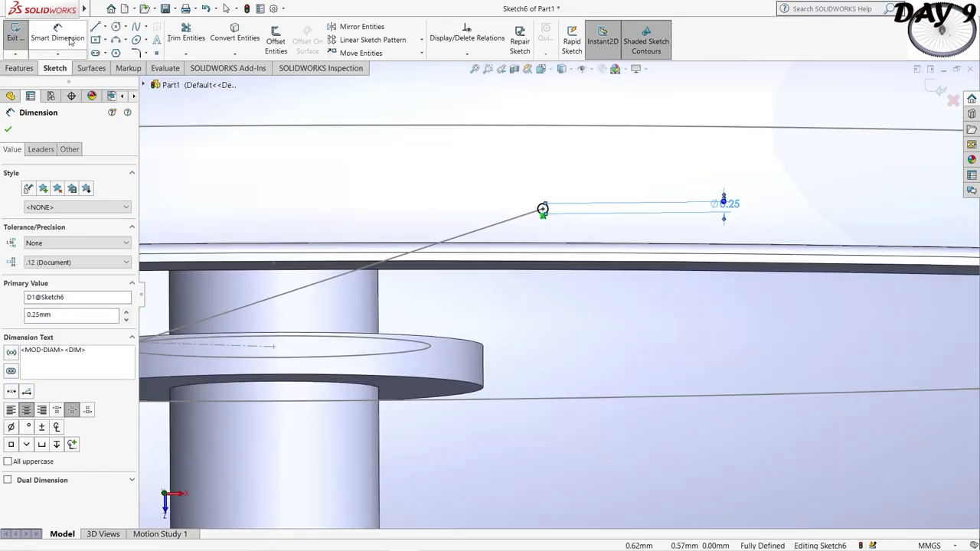
Sweep the Ø0.25 circle along the Sketch5 spoke line to create Sweep1
left_click(30, 69)
left_click(107, 26)
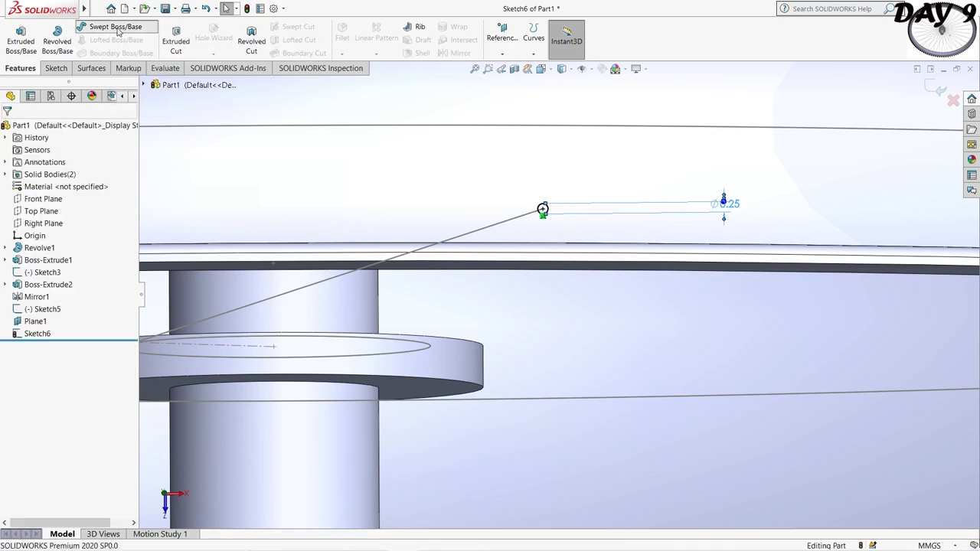
left_click(544, 210)
left_click(515, 180)
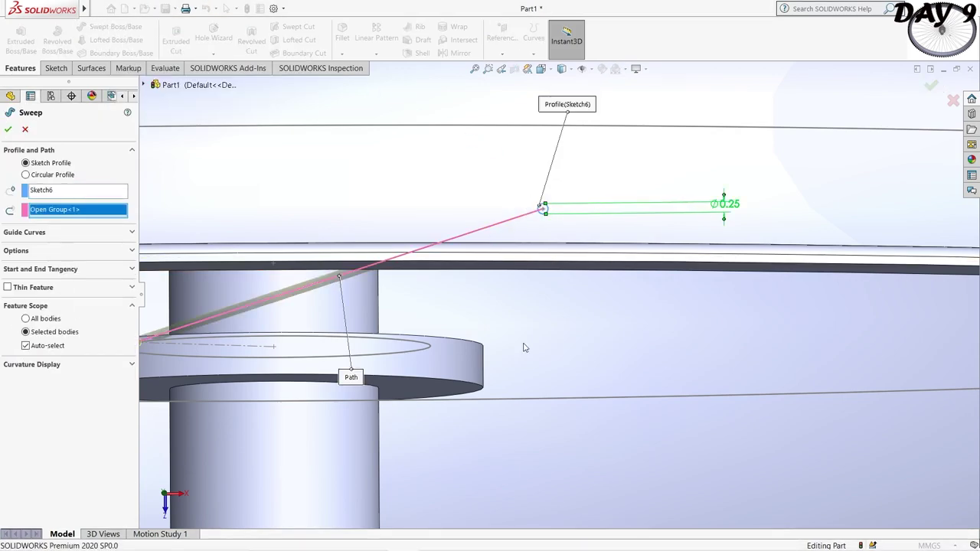
scroll(525, 270, "up", 2)
scroll(526, 275, "up", 3)
scroll(525, 274, "up", 2)
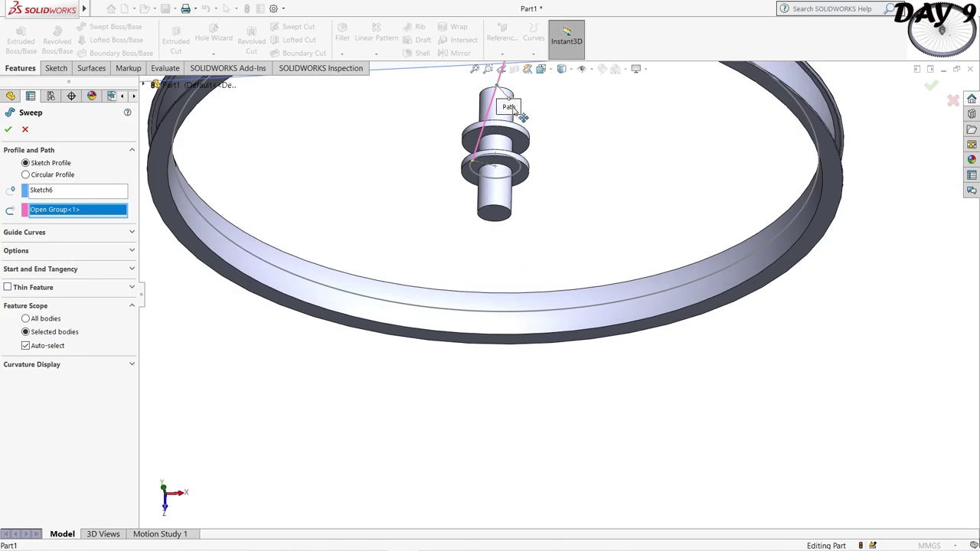
key("Return")
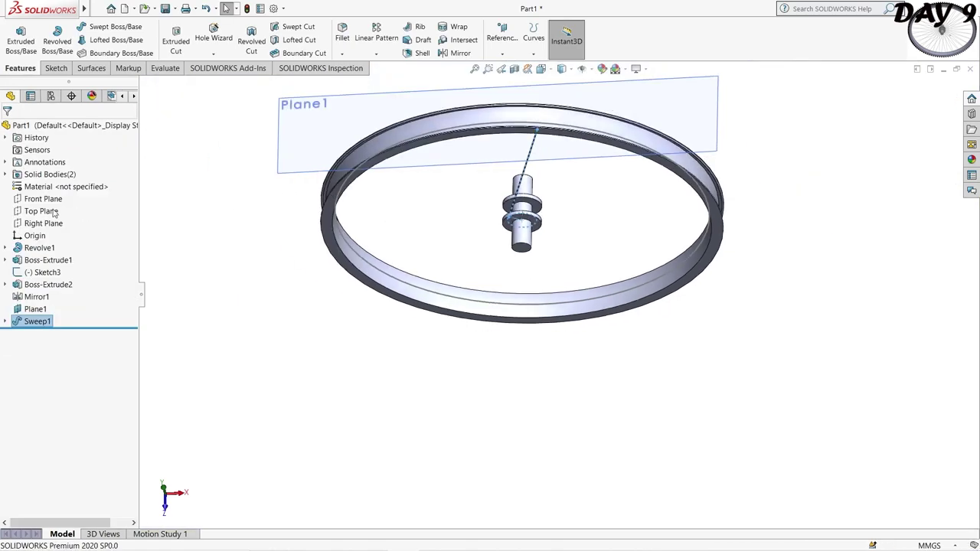
Circular-pattern the Sweep1 spoke about the hub's round face, 55 instances over 360°
left_click(46, 199)
left_click(100, 188)
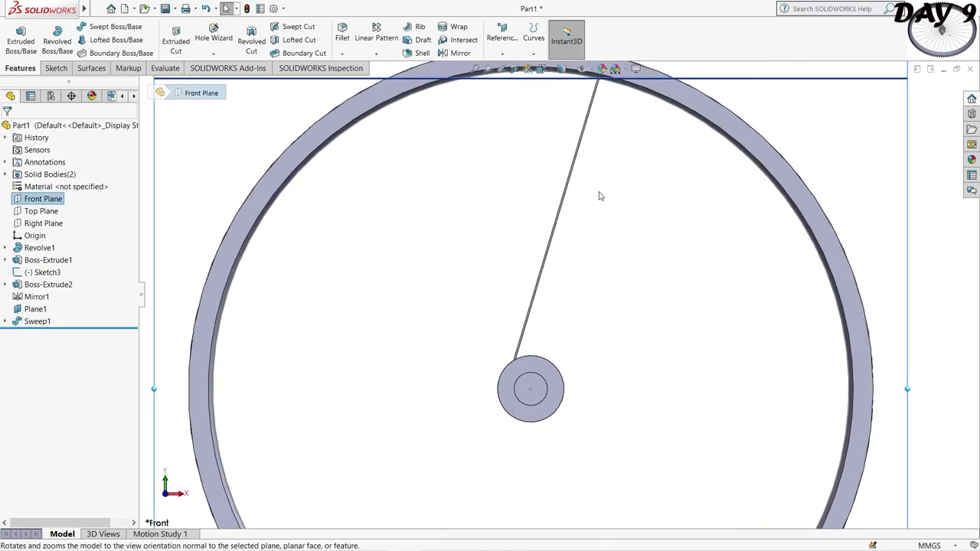
left_click(709, 199)
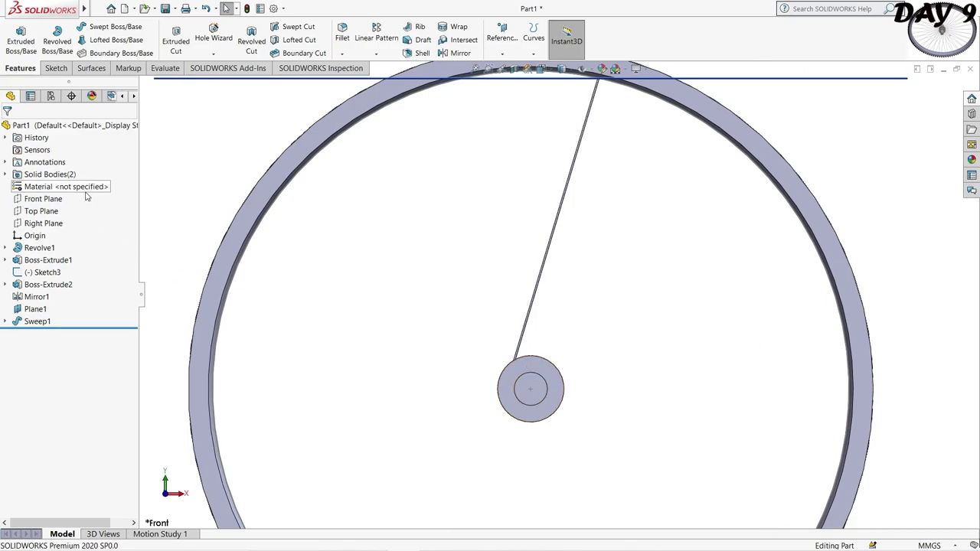
left_click(375, 53)
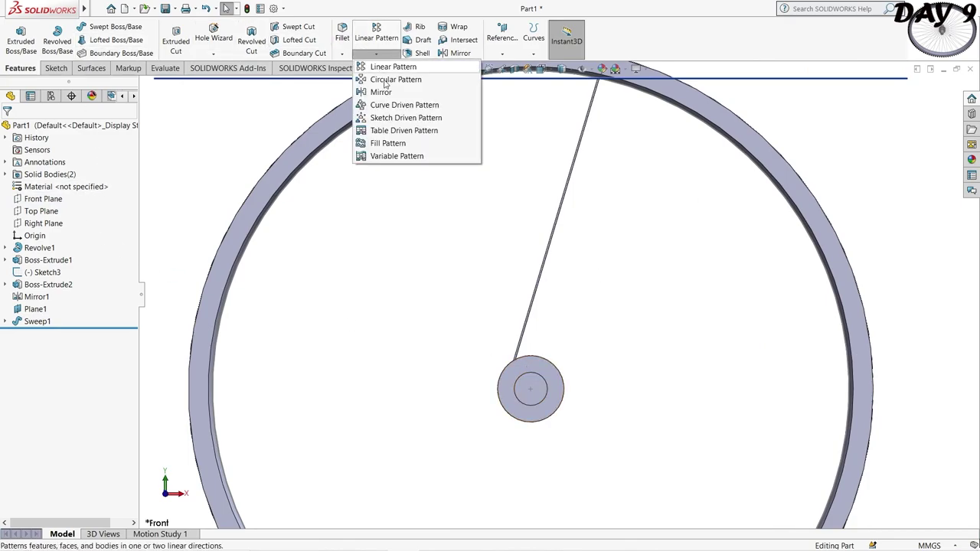
left_click(387, 79)
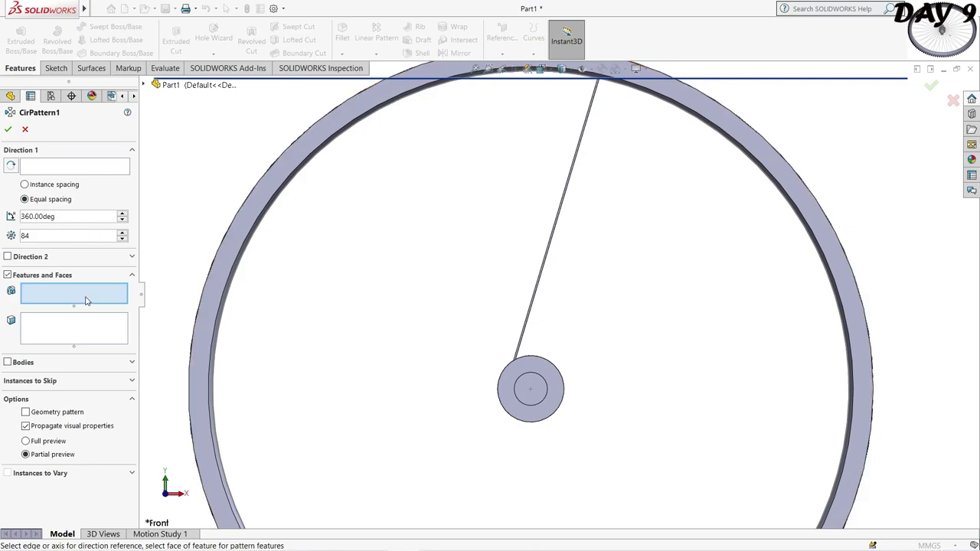
left_click(533, 303)
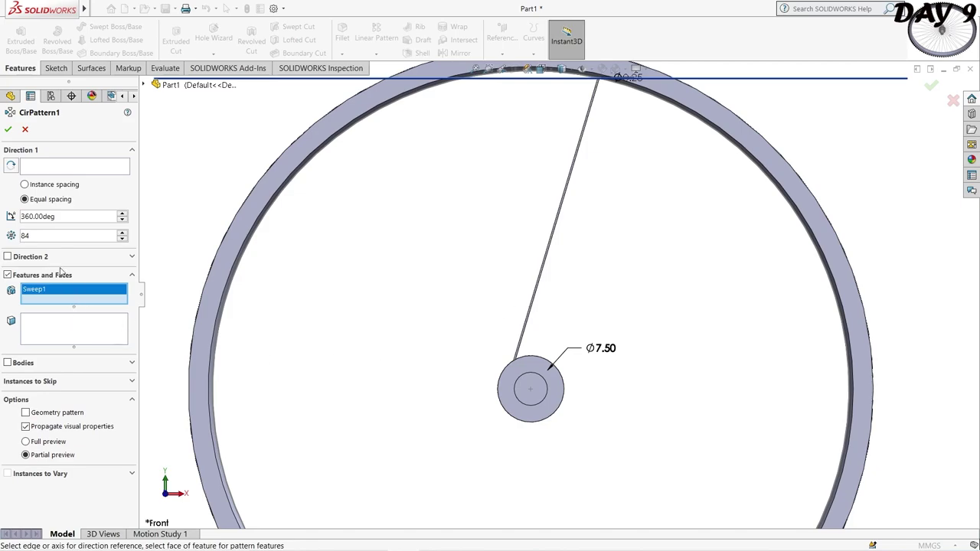
left_click(81, 166)
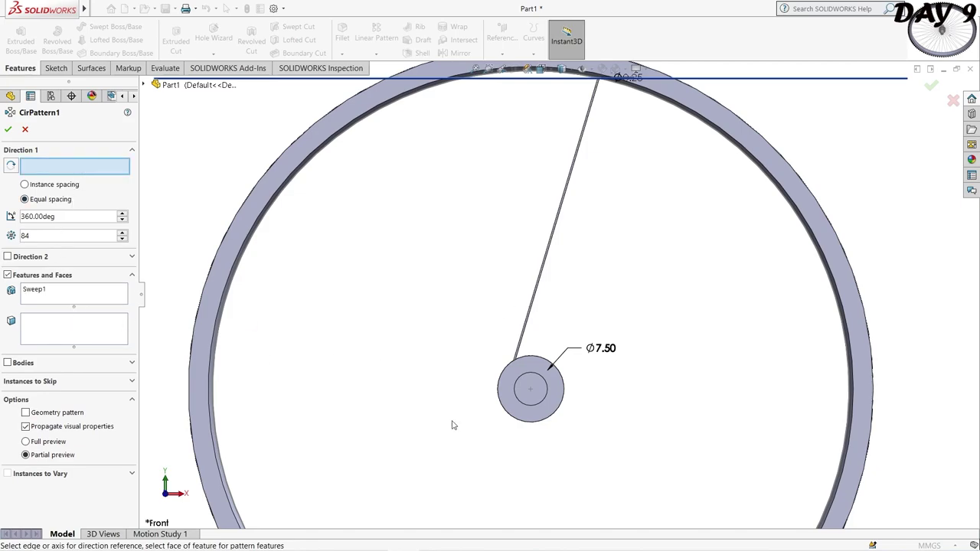
left_click(542, 393)
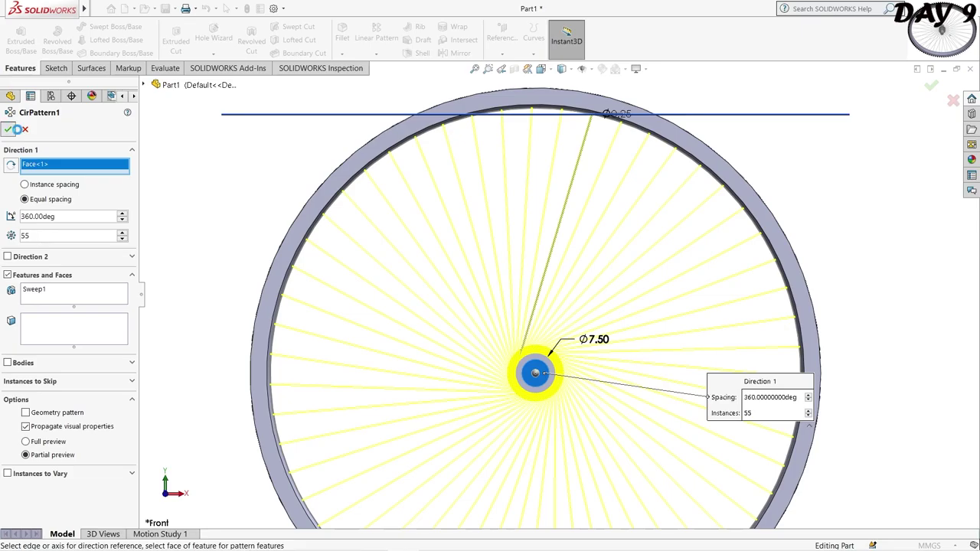
mouse_move(839, 246)
middle_mouse_down()
mouse_move(618, 314)
mouse_move(514, 288)
middle_mouse_up()
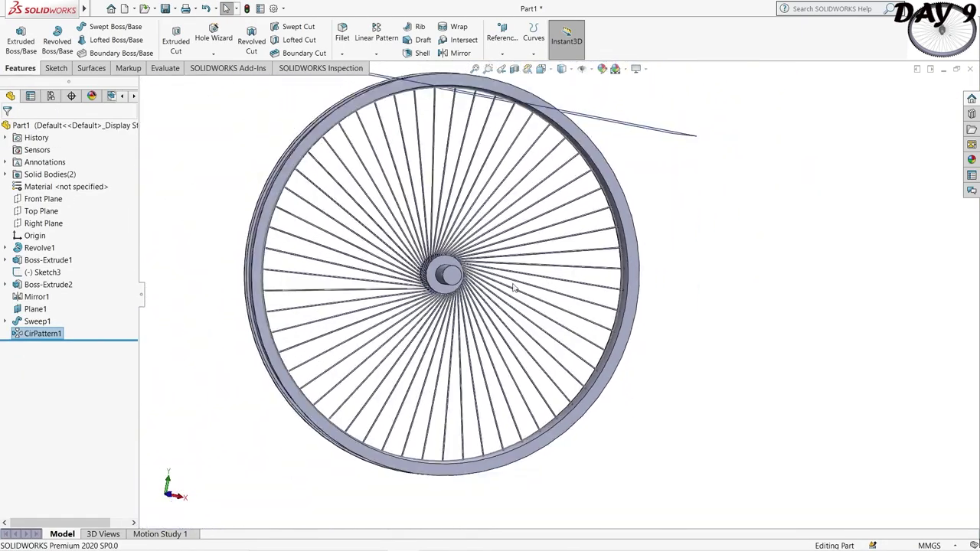
Edit the spoke circular pattern to 45 instances and confirm it
left_click(42, 333)
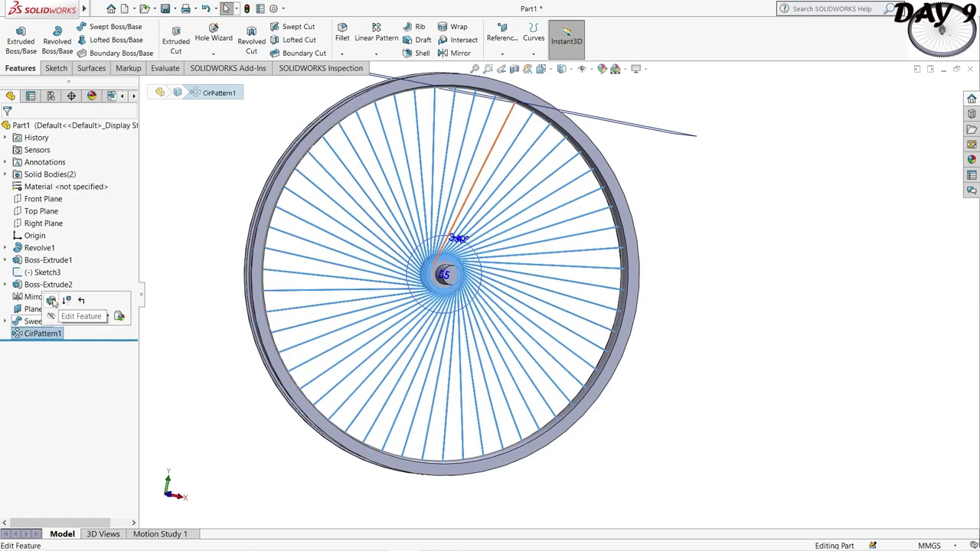
left_click(54, 304)
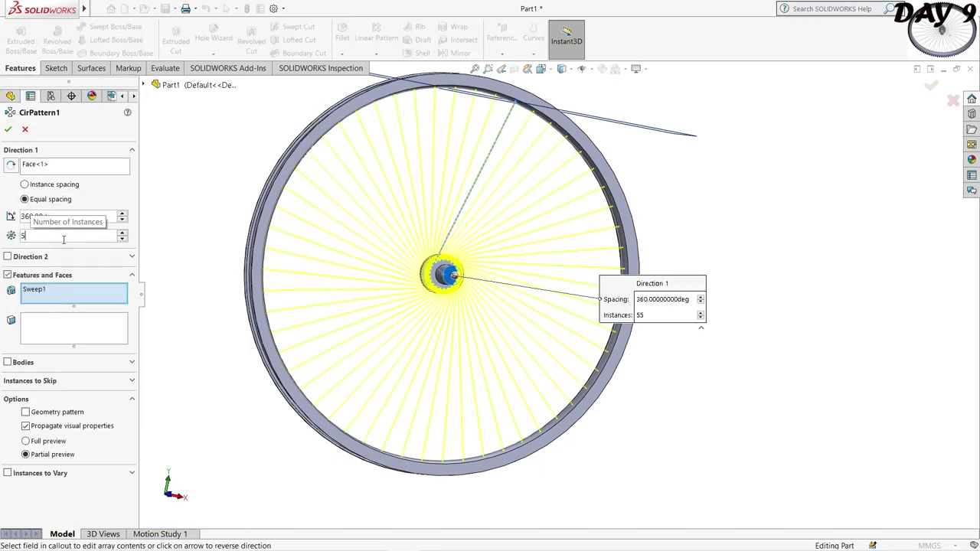
key("BackSpace")
type("45")
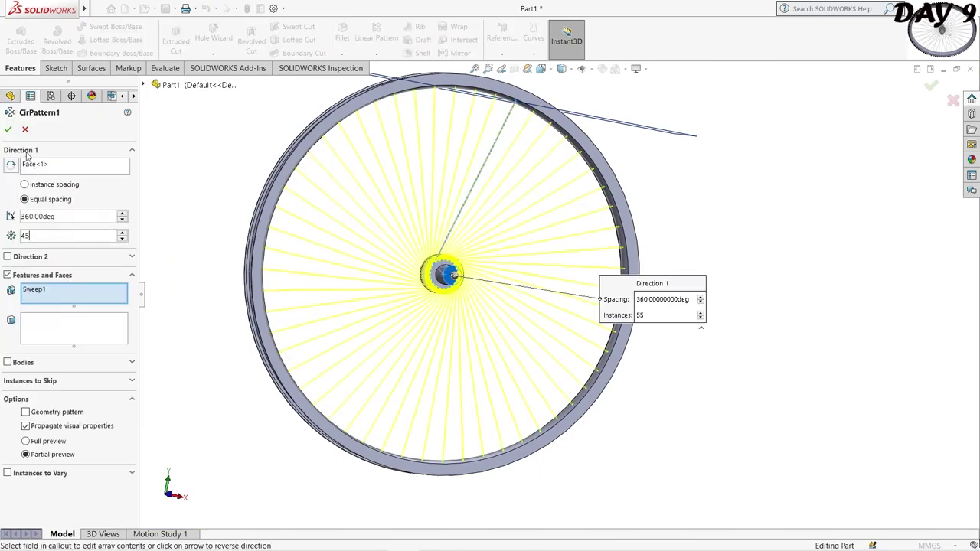
left_click(7, 128)
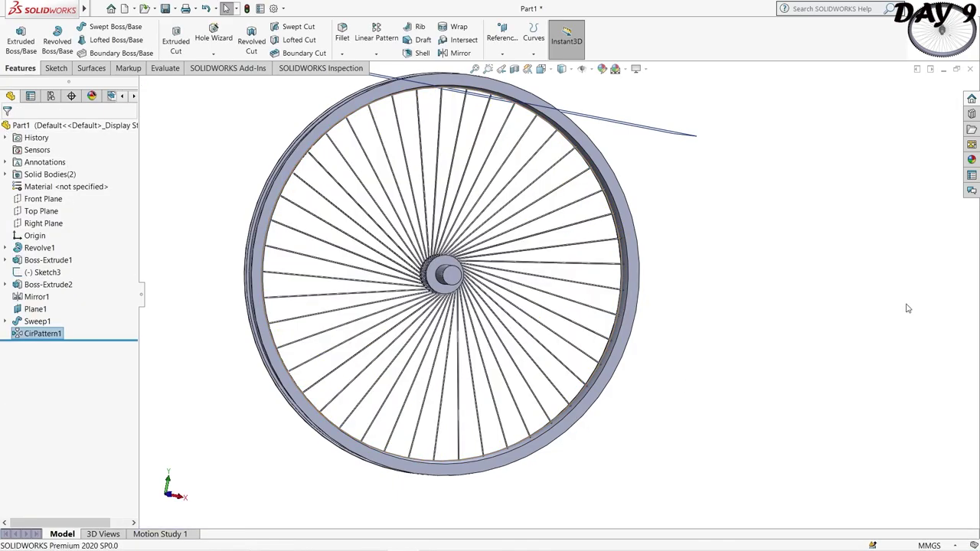
key("ctrl+7")
Orbit to an angled view and select the hub collar's face for a new sketch
scroll(513, 252, "down", 2)
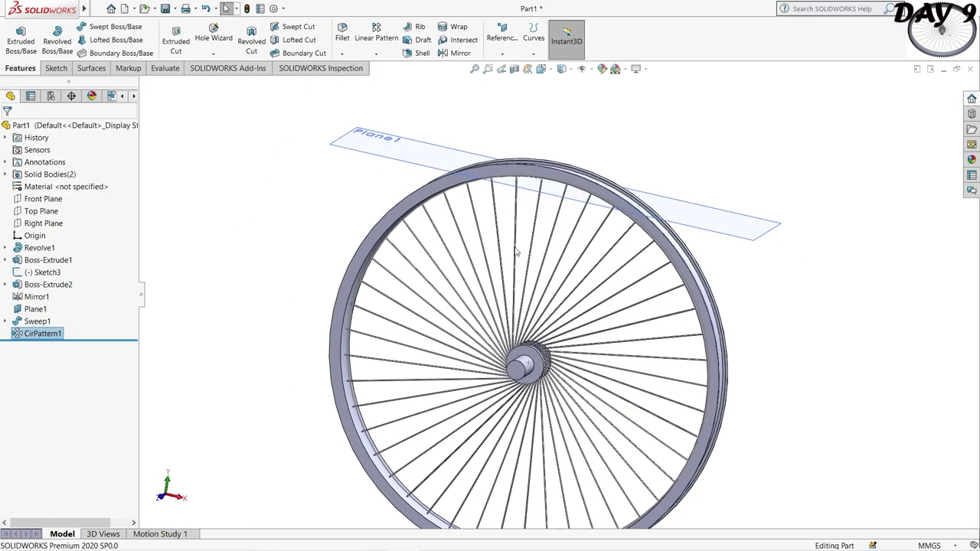
scroll(578, 258, "down", 2)
scroll(647, 331, "down", 2)
scroll(646, 331, "up", 2)
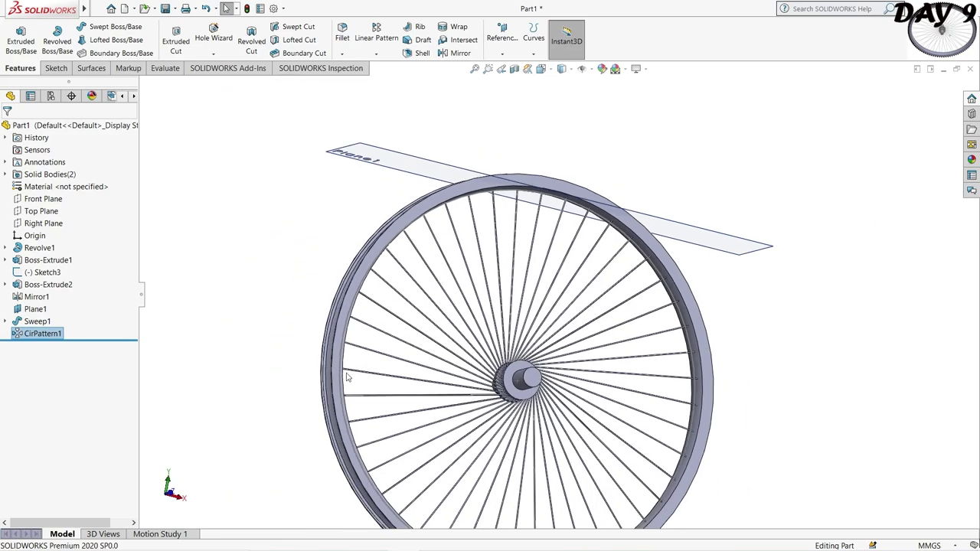
mouse_move(347, 376)
middle_mouse_down()
mouse_move(261, 376)
mouse_move(349, 348)
middle_mouse_up()
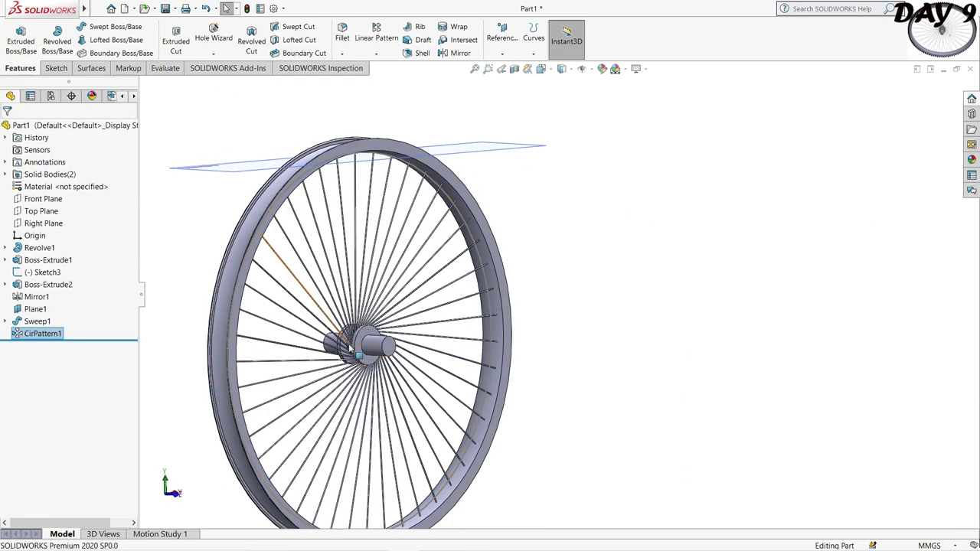
left_click(344, 347)
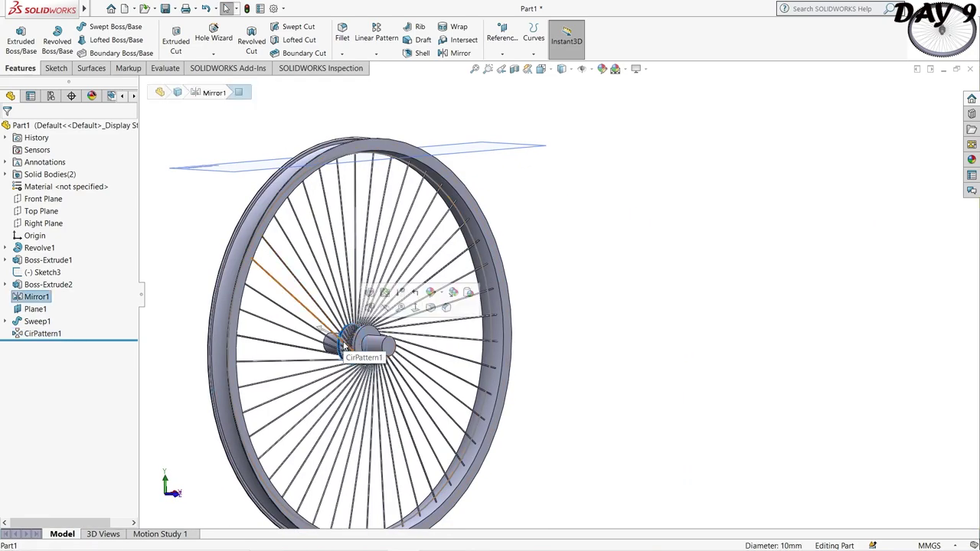
left_click(343, 346)
scroll(344, 345, "down", 5)
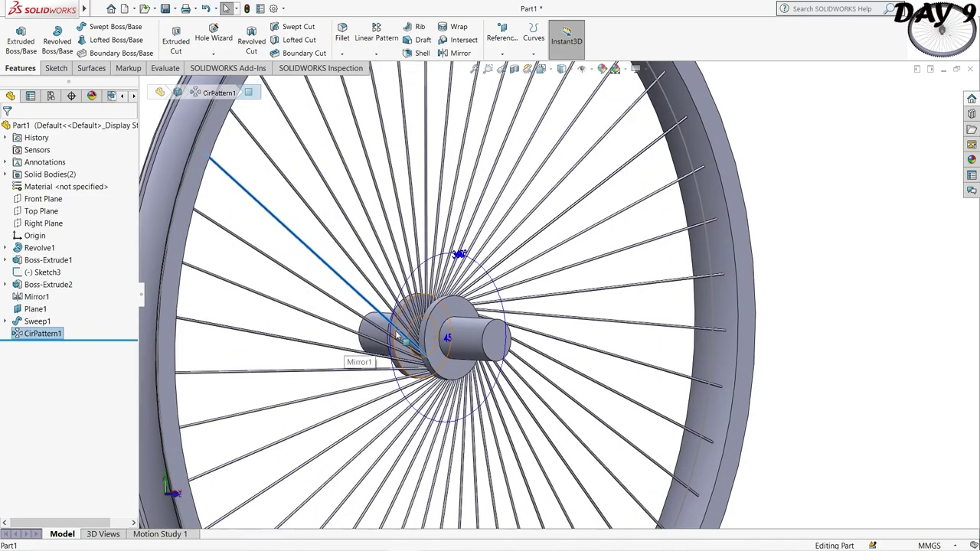
left_click(406, 337)
Start Sketch7 on the hub face and draw a circle centred on the origin
left_click(445, 300)
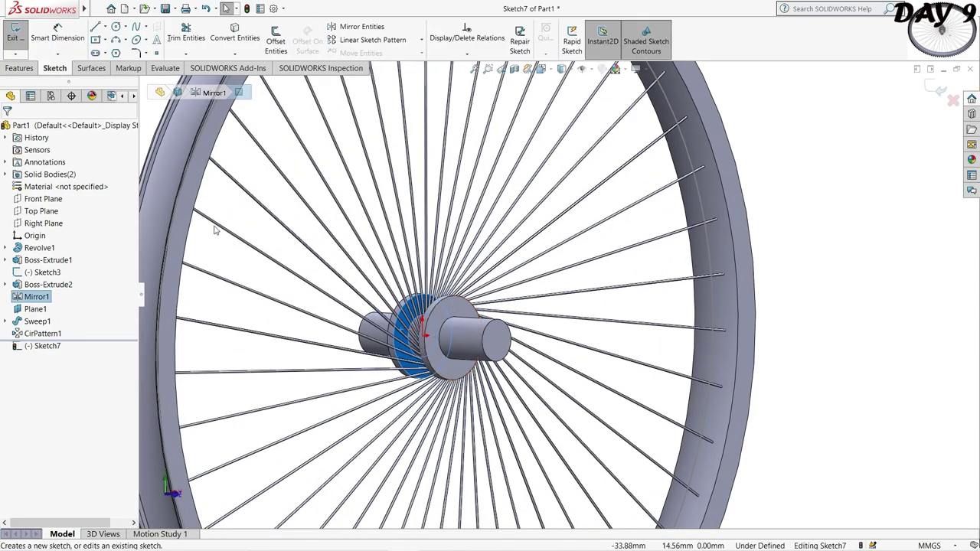
left_click(43, 198)
left_click(95, 184)
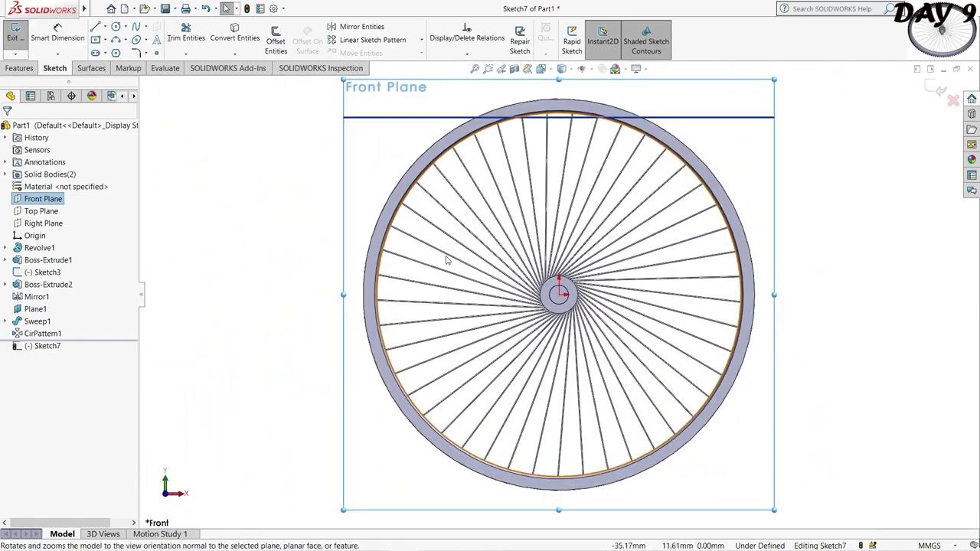
scroll(582, 272, "down", 2)
scroll(588, 275, "down", 3)
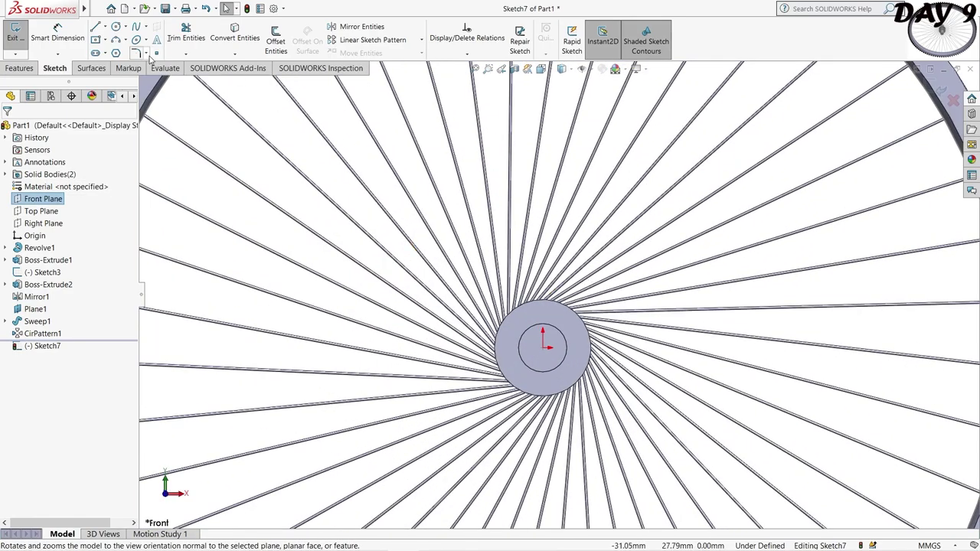
left_click(117, 28)
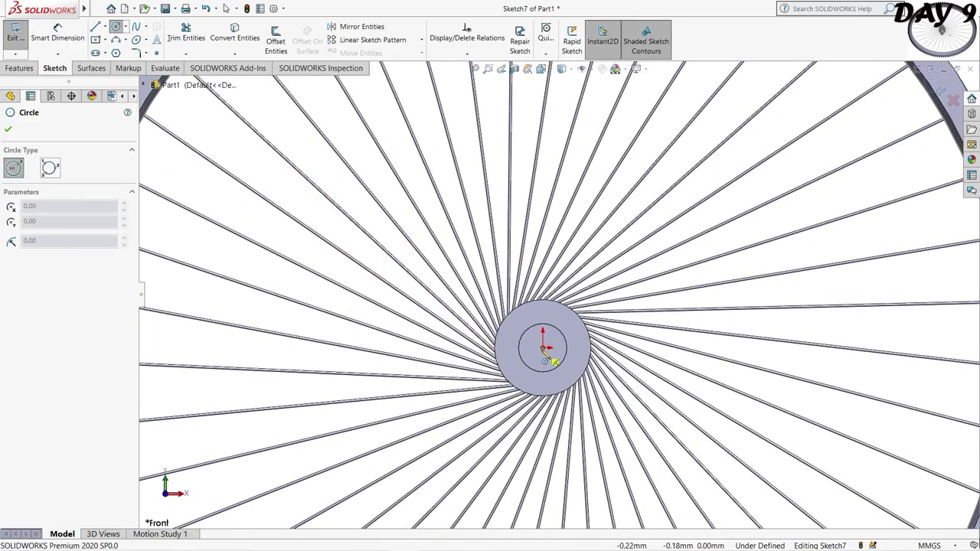
left_click(542, 349)
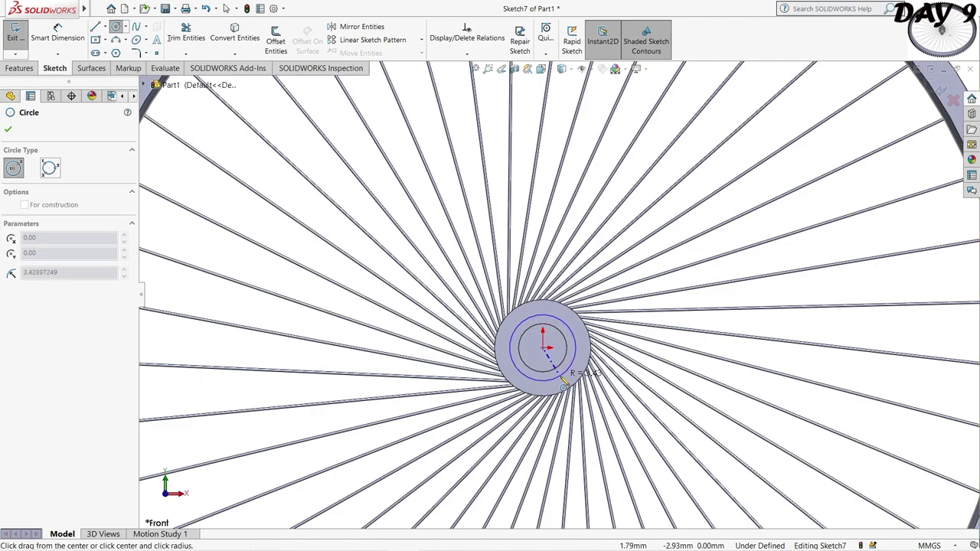
left_click(564, 380)
Dimension the hub circle's diameter to 7.5 mm
left_click(58, 34)
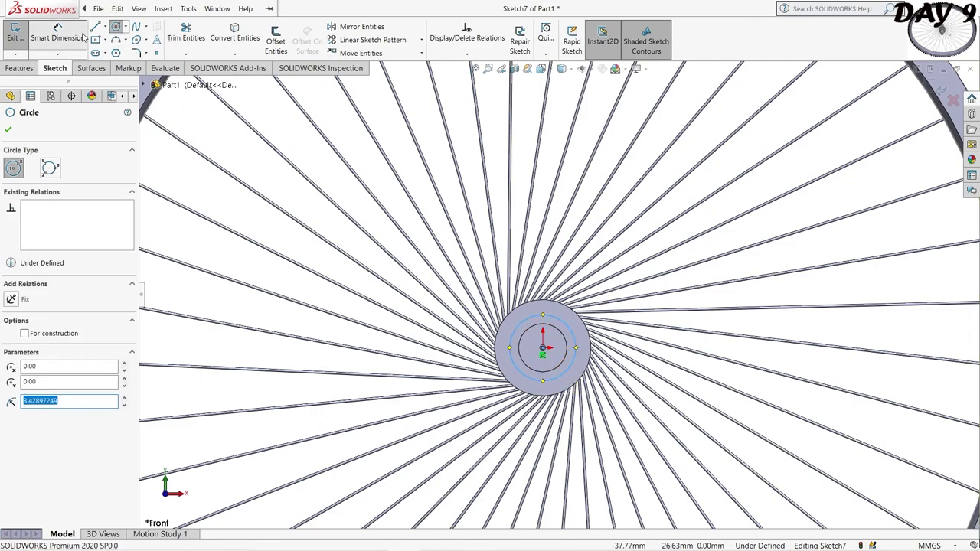
left_click(558, 317)
left_click(657, 385)
type("7")
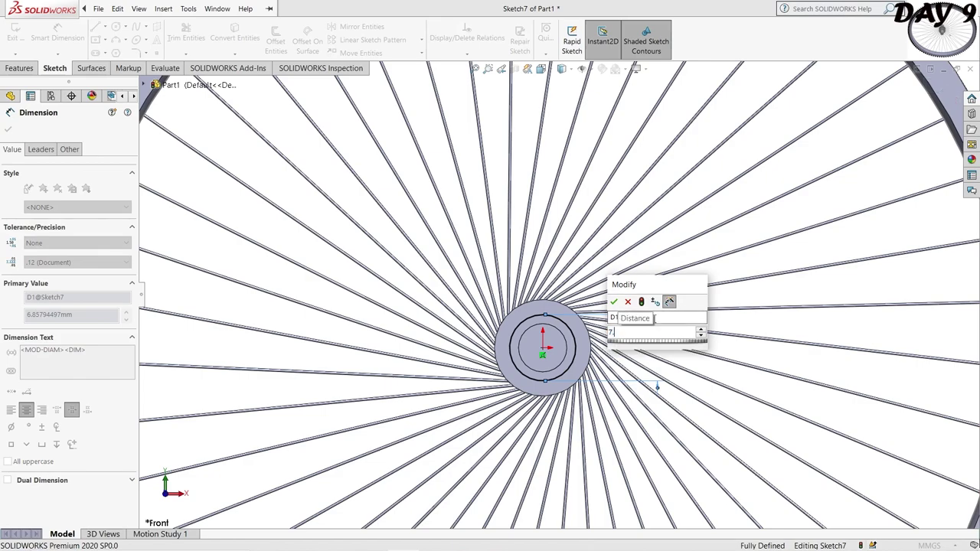
type(".5")
key("Return")
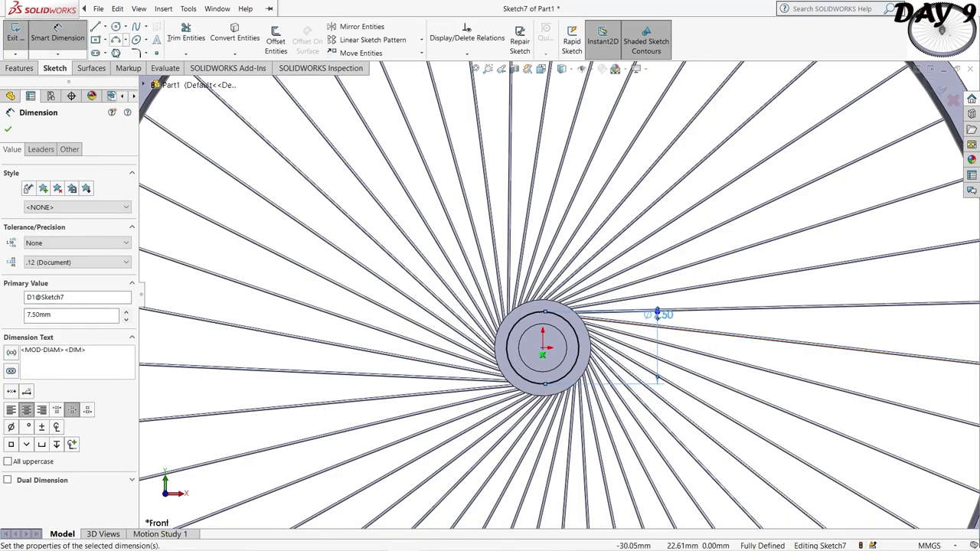
left_click(105, 26)
Draw a centerline from the hub origin at 45 degrees
left_click(98, 29)
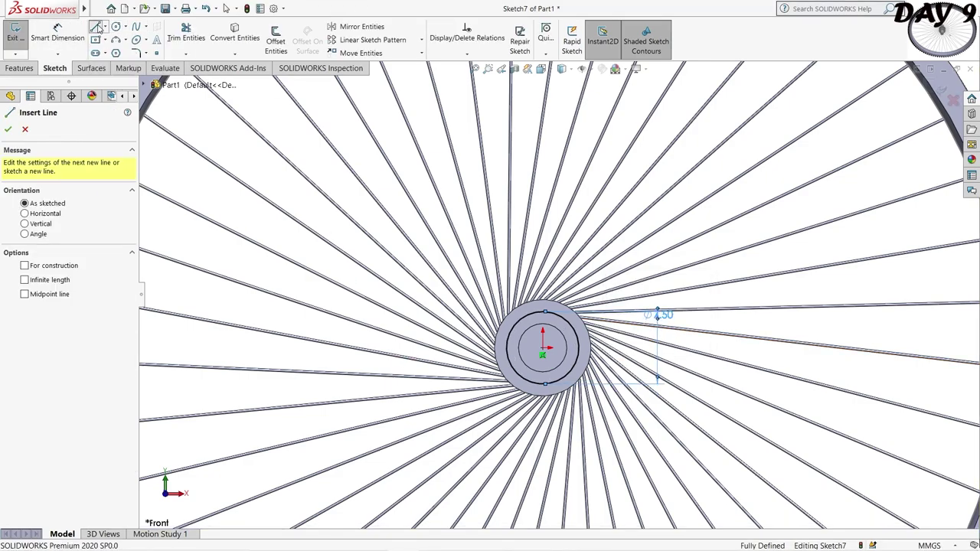
left_click(105, 27)
left_click(122, 51)
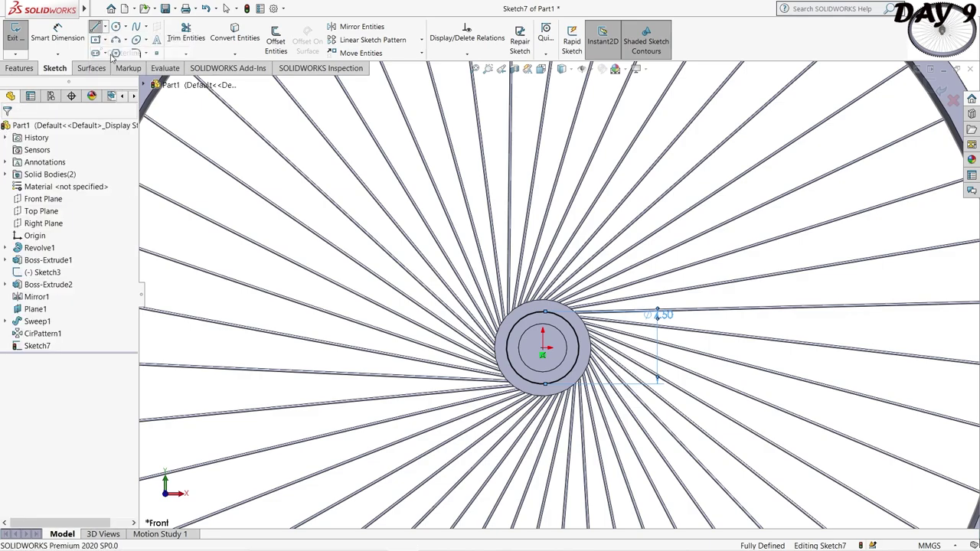
left_click(542, 349)
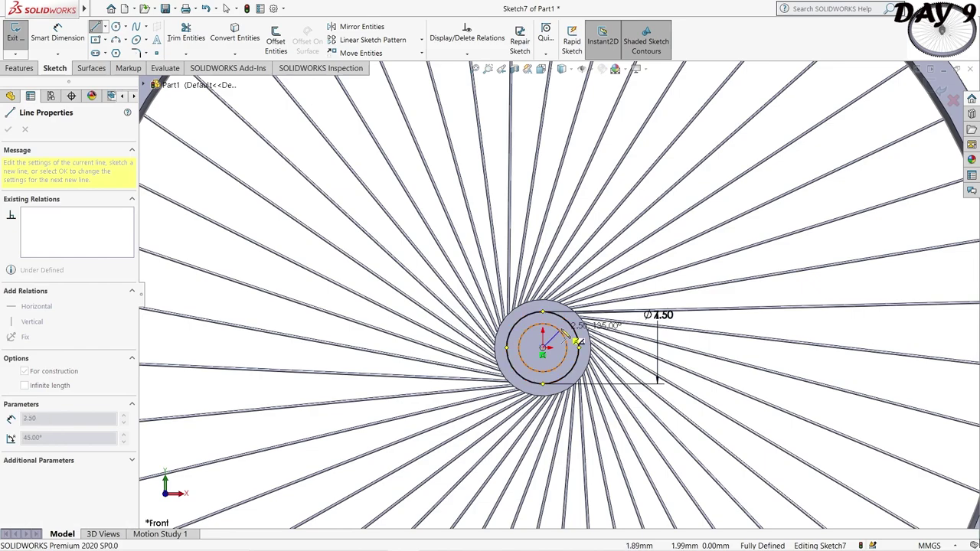
left_click(583, 334)
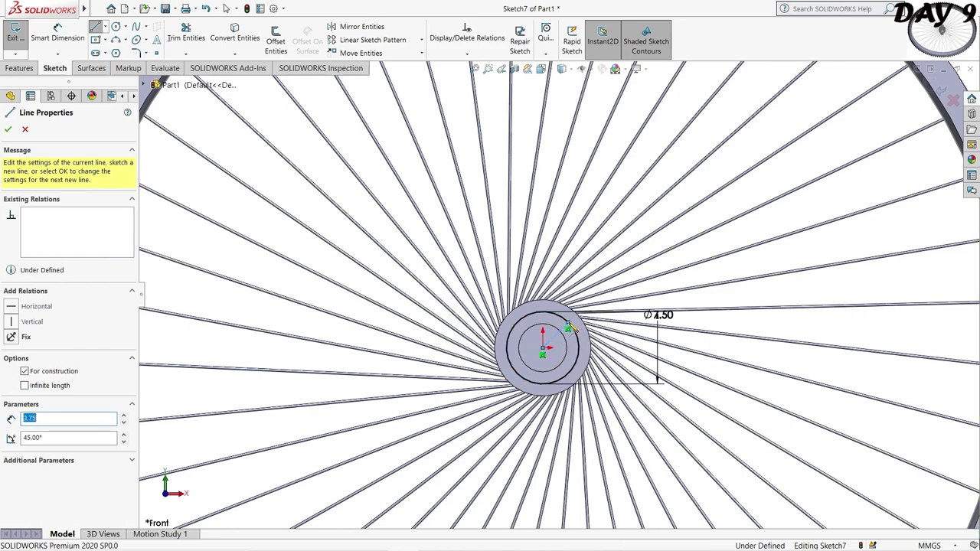
scroll(557, 294, "up", 2)
scroll(558, 294, "up", 2)
key("a")
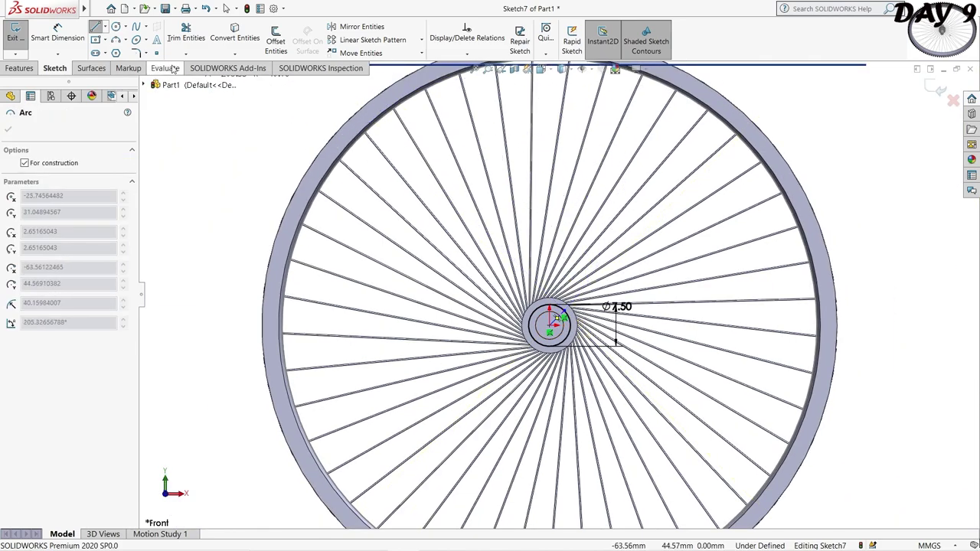
Draw a roughly 46 mm spoke line from the Ø7.50 hub circle to the rim's inner edge
left_click(99, 27)
left_click(106, 26)
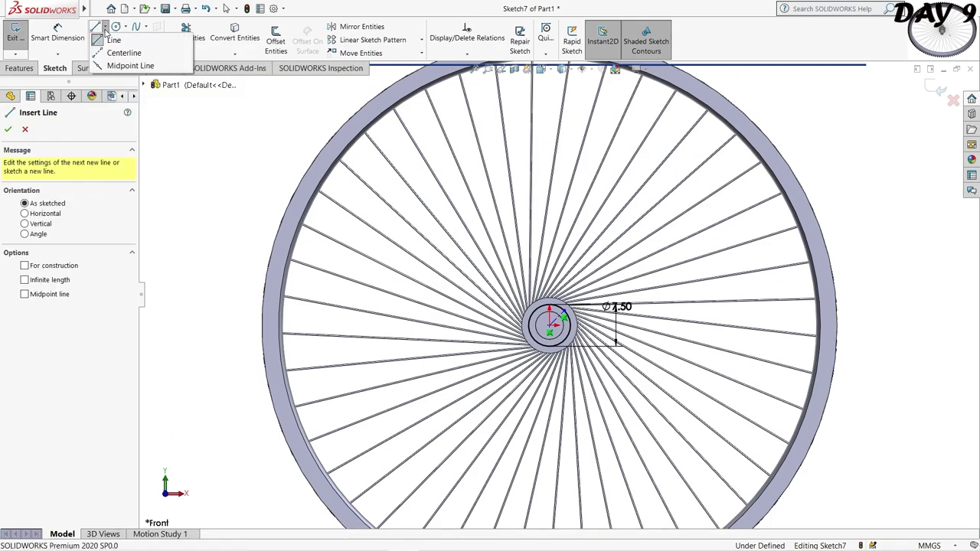
key("Escape")
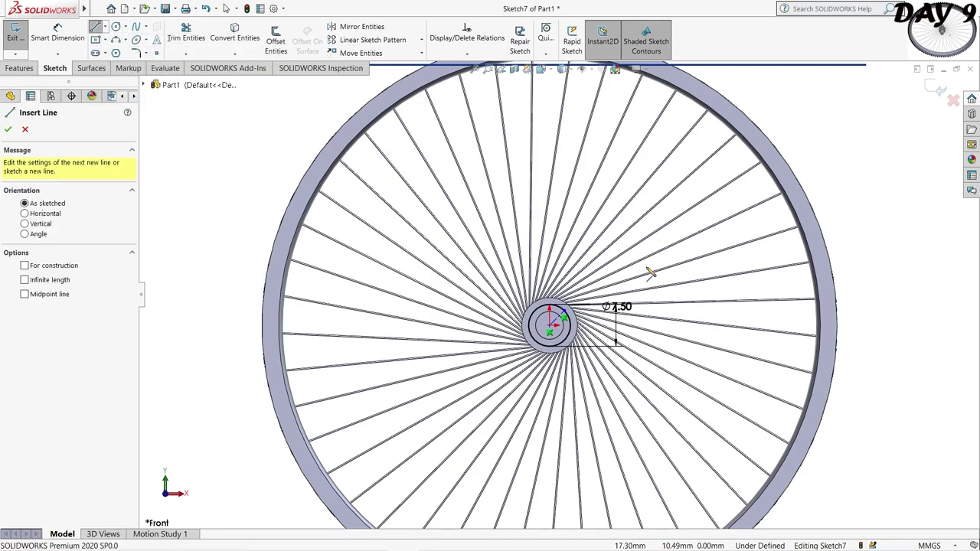
scroll(589, 302, "down", 3)
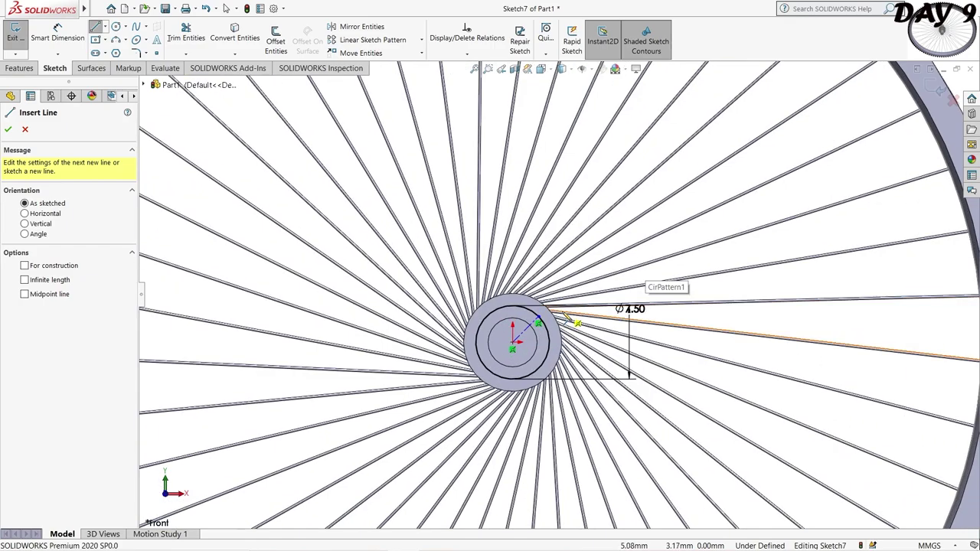
scroll(570, 320, "down", 3)
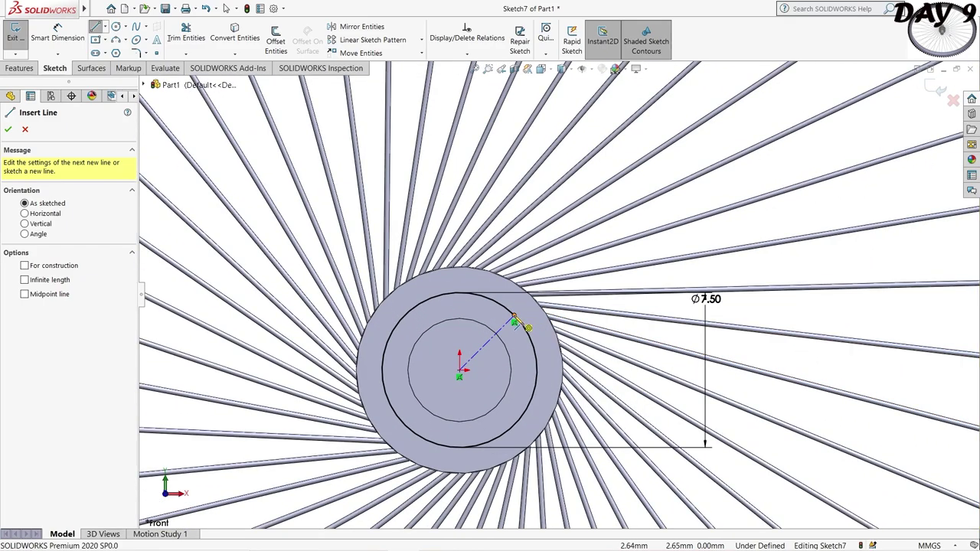
left_click(514, 320)
scroll(514, 321, "up", 3)
scroll(528, 313, "up", 3)
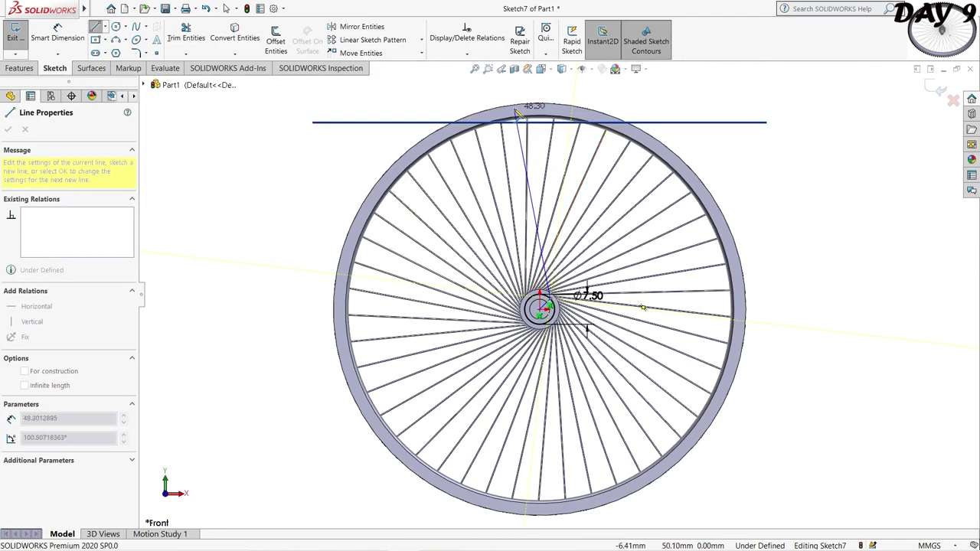
scroll(527, 130, "down", 2)
scroll(528, 165, "down", 2)
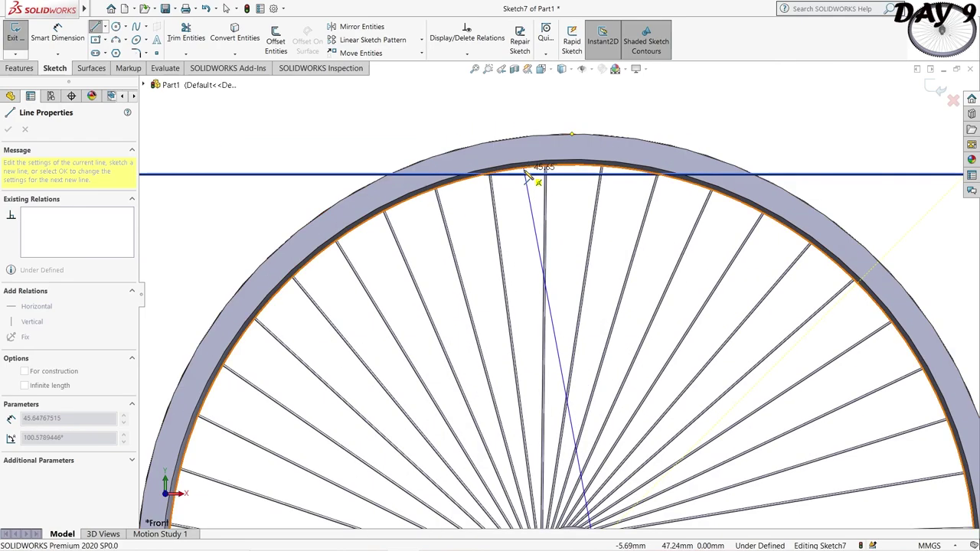
scroll(527, 180, "down", 2)
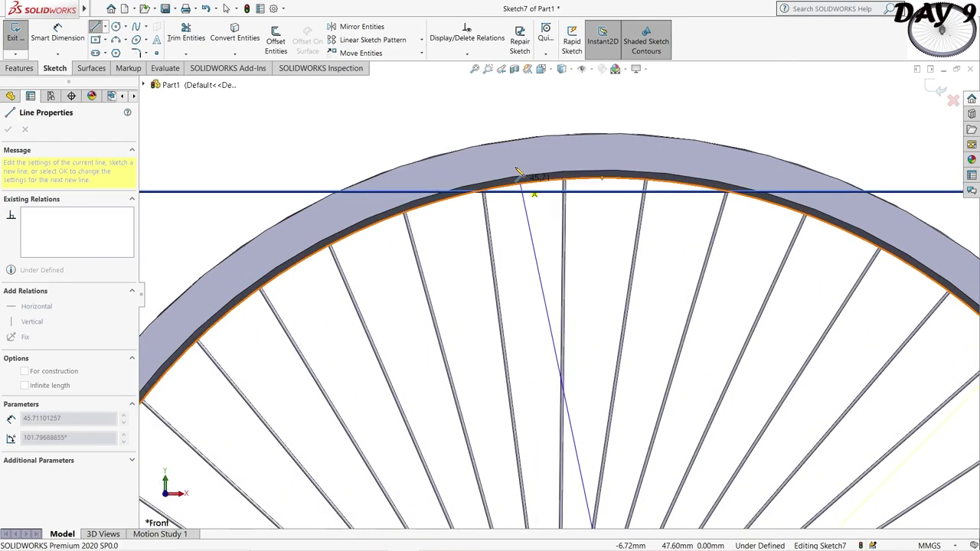
left_click(522, 178)
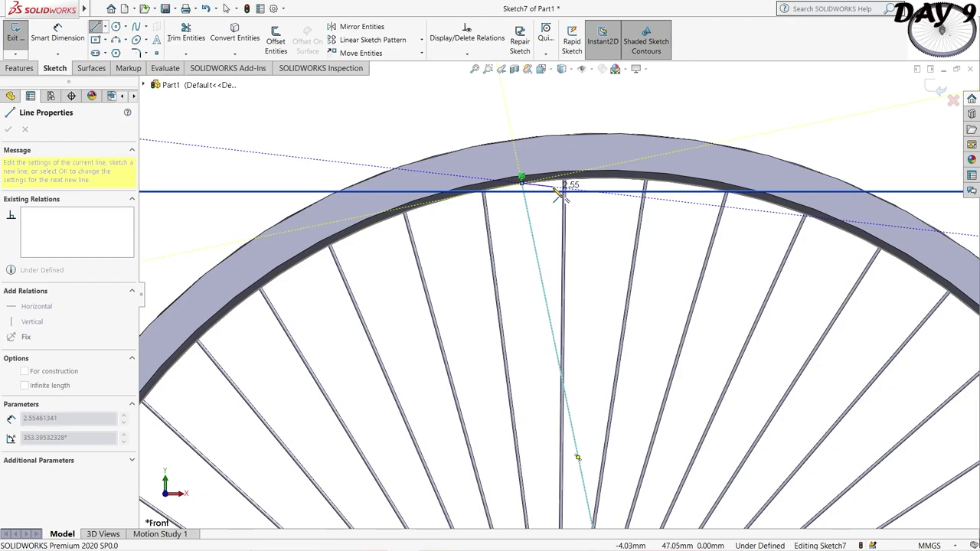
key("Escape")
scroll(552, 197, "up", 2)
scroll(570, 215, "up", 3)
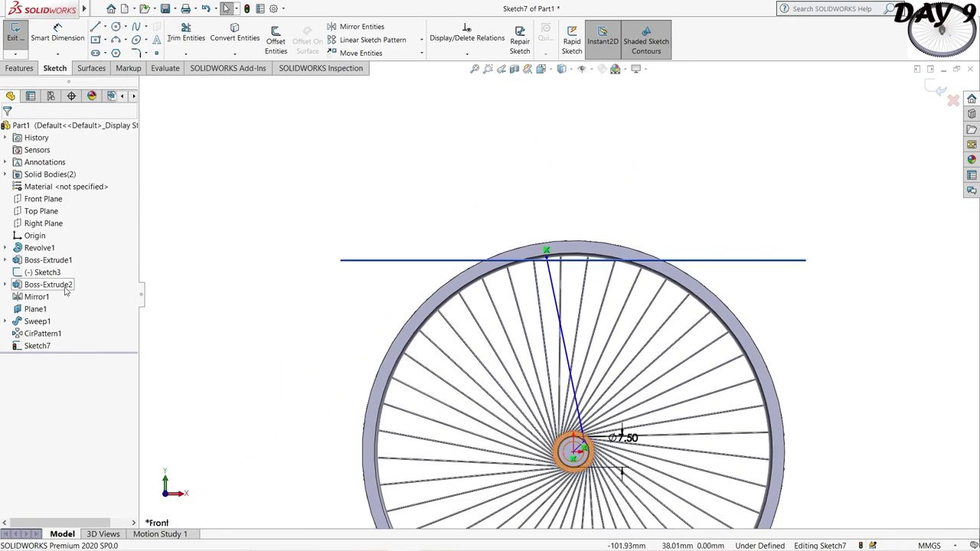
Select Plane1 and open the Reference Geometry options on the Features tab
right_click(36, 309)
left_click(72, 298)
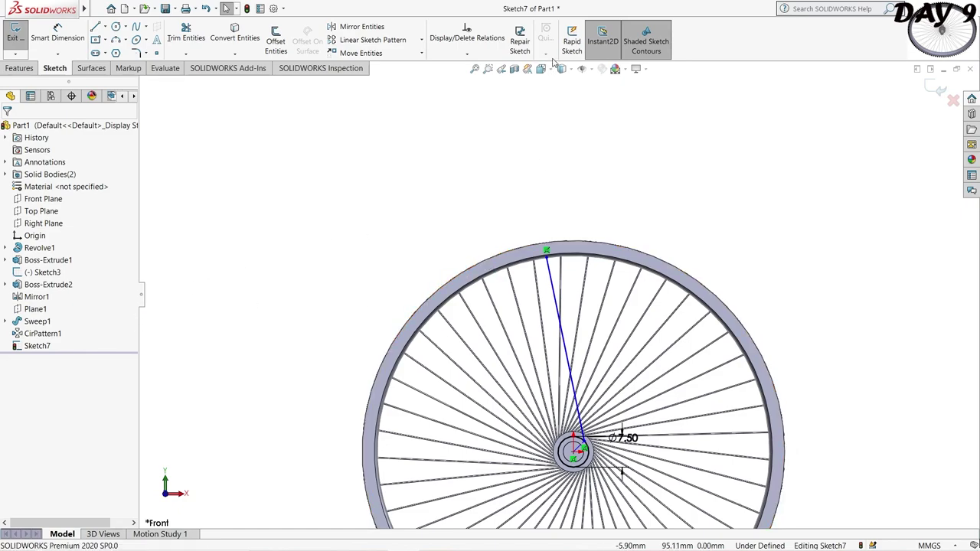
left_click(20, 69)
left_click(501, 54)
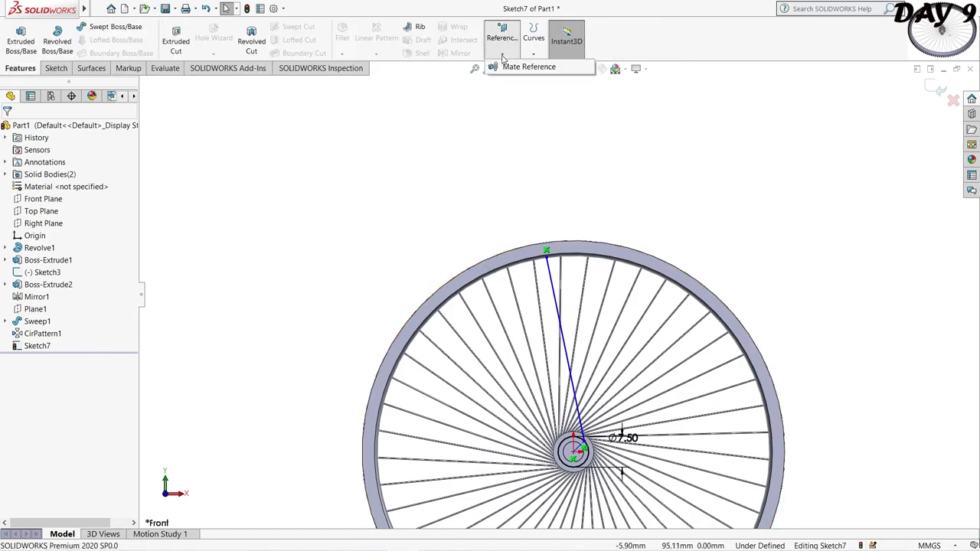
Exit Sketch7 and create Plane2 parallel to Top Plane through the spoke line's top endpoint
left_click(937, 88)
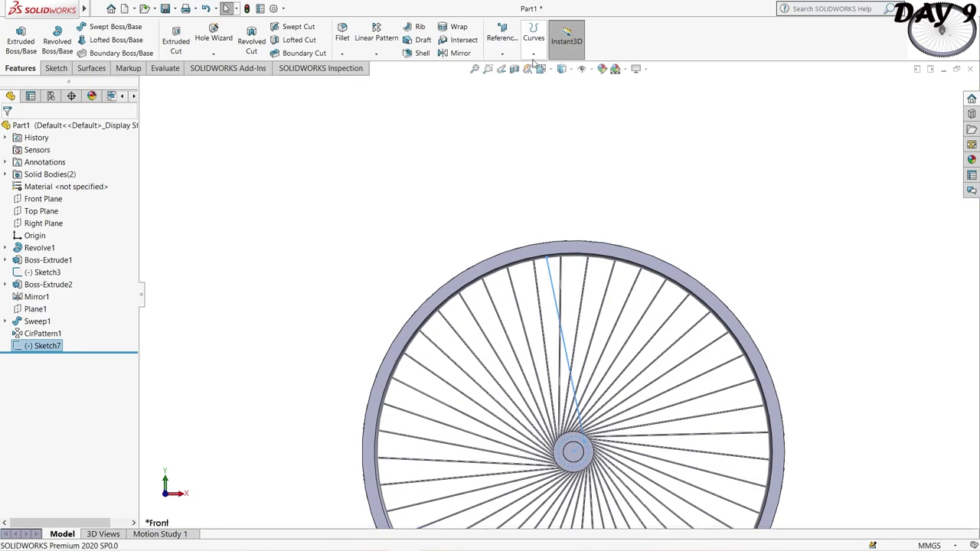
left_click(502, 54)
left_click(514, 68)
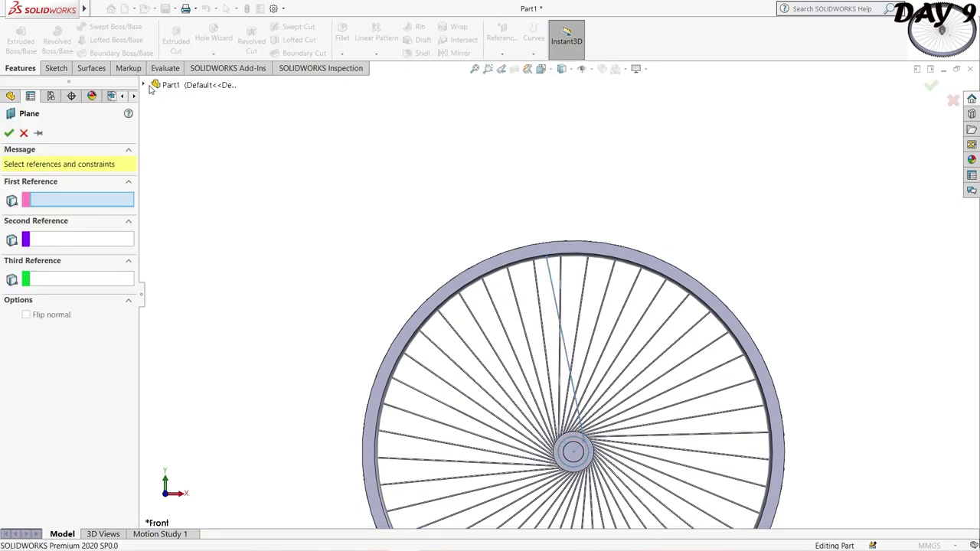
left_click(150, 87)
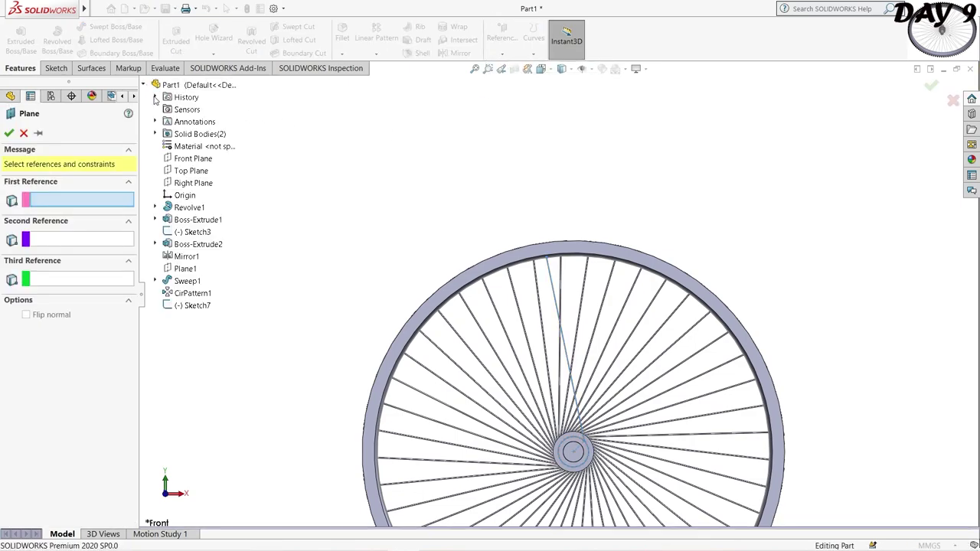
left_click(191, 171)
scroll(551, 258, "down", 3)
scroll(582, 254, "down", 2)
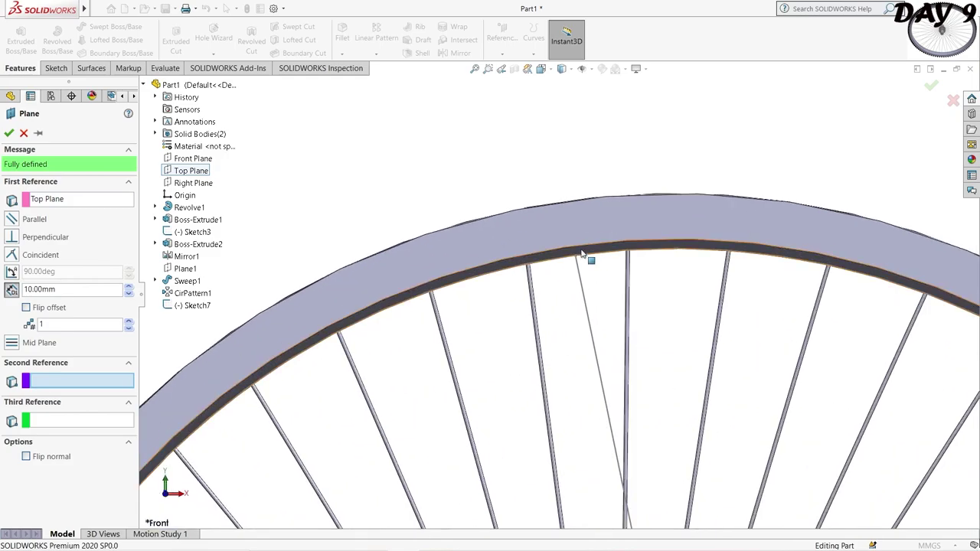
left_click(580, 256)
scroll(581, 259, "up", 2)
scroll(580, 245, "up", 3)
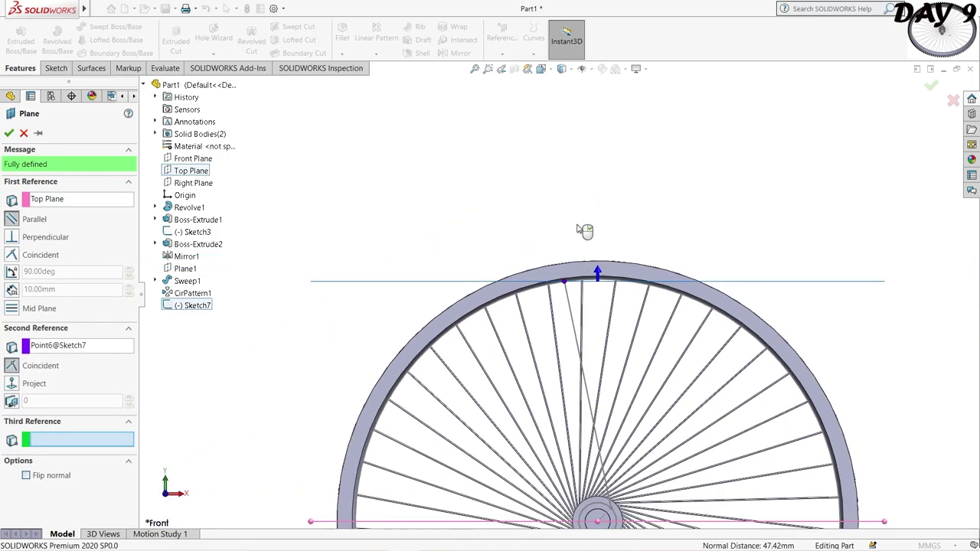
left_click(8, 132)
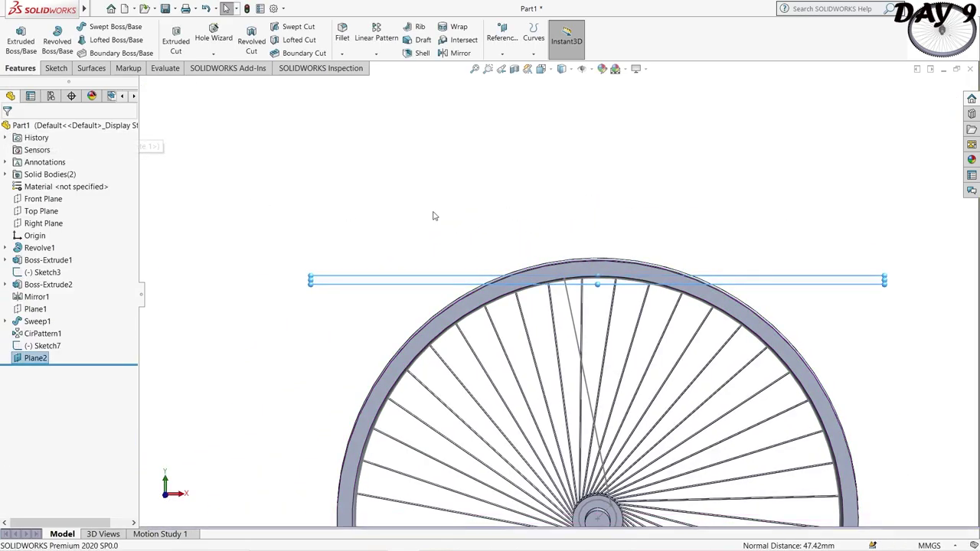
right_click(44, 363)
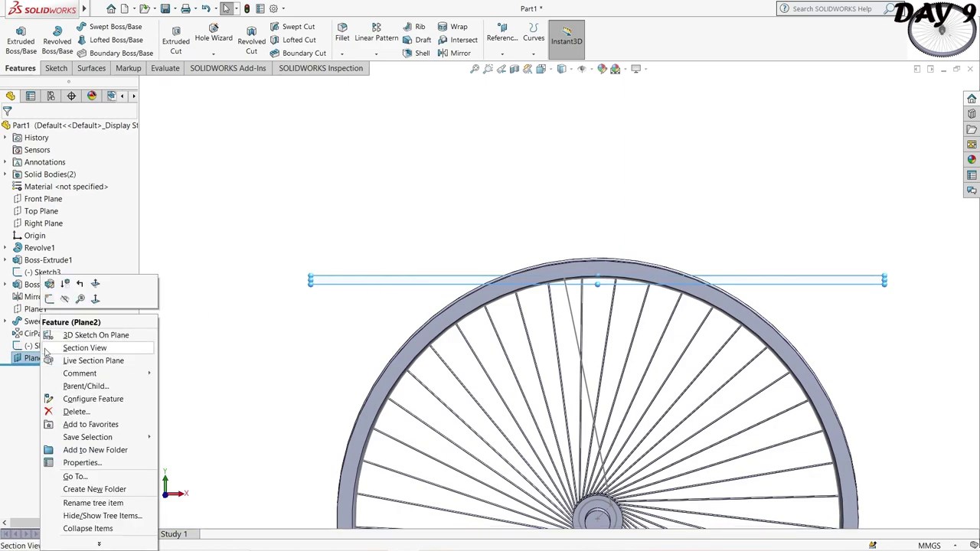
Sketch a circle on Plane2 centred on the slanted line's top end
left_click(49, 284)
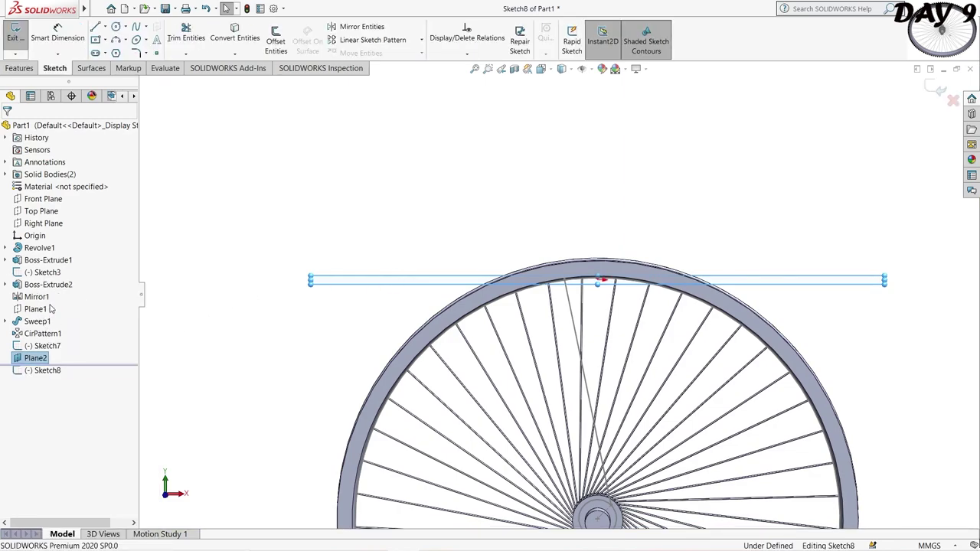
left_click(48, 214)
left_click(100, 197)
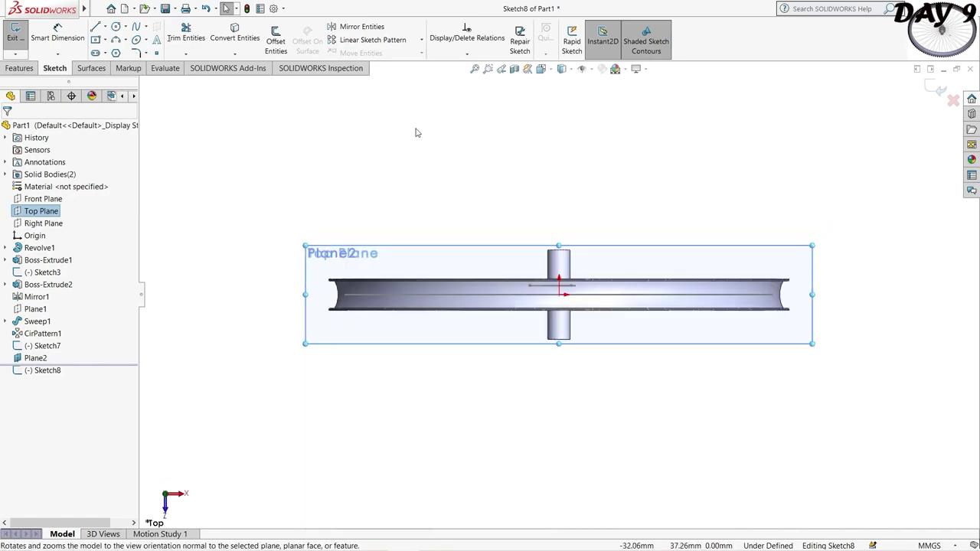
left_click(116, 27)
scroll(423, 237, "down", 2)
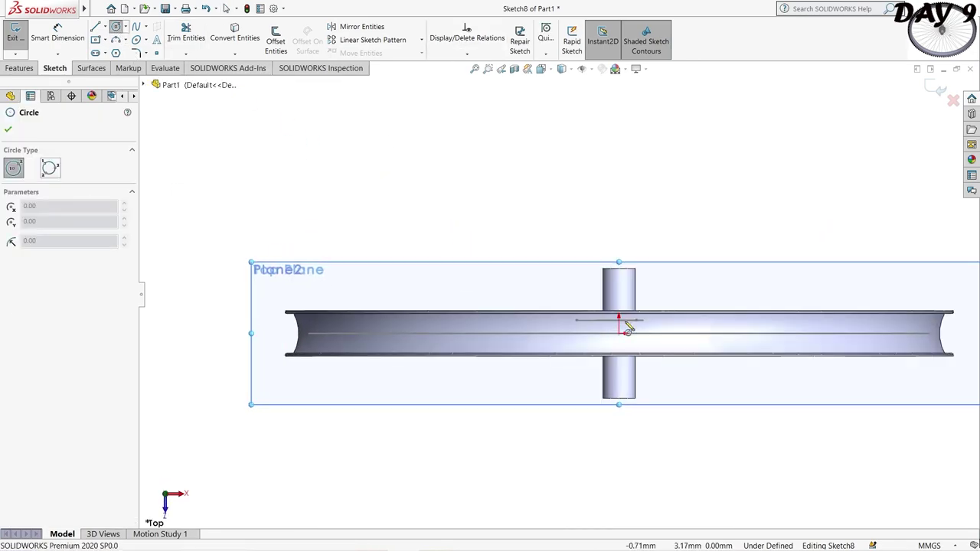
middle_click_drag(627, 380, 624, 250)
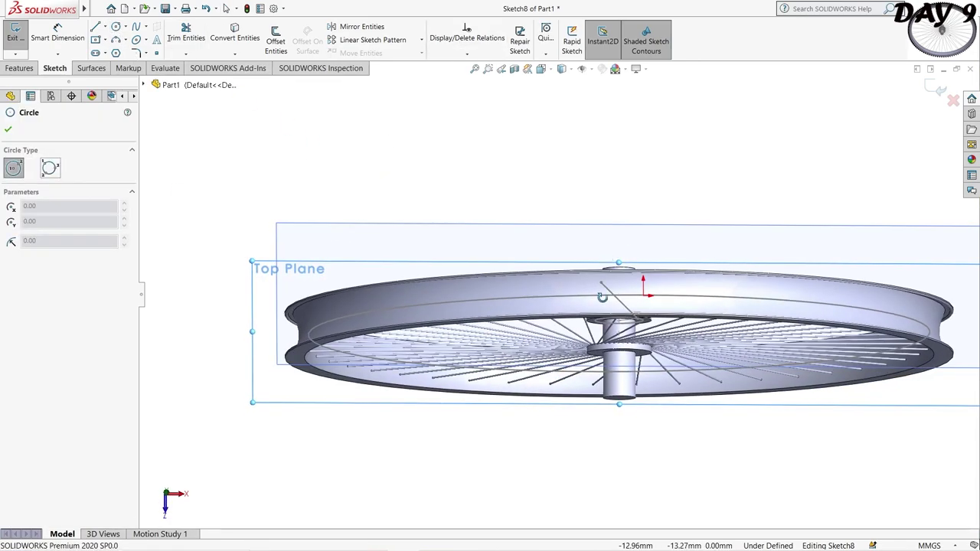
scroll(605, 290, "down", 2)
scroll(605, 291, "down", 1)
left_click(588, 277)
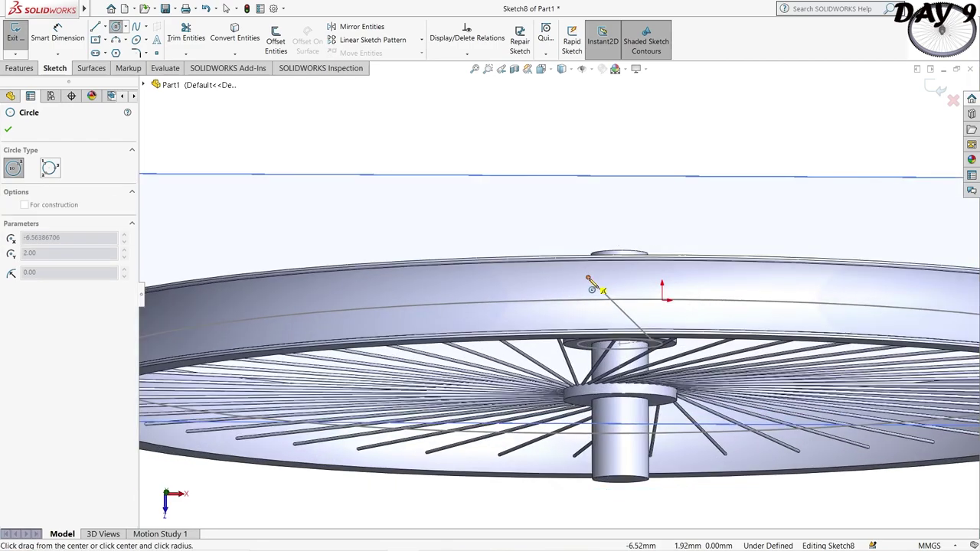
left_click(596, 289)
Dimension the circle to Ø0.25 and exit Sketch8
left_click(58, 36)
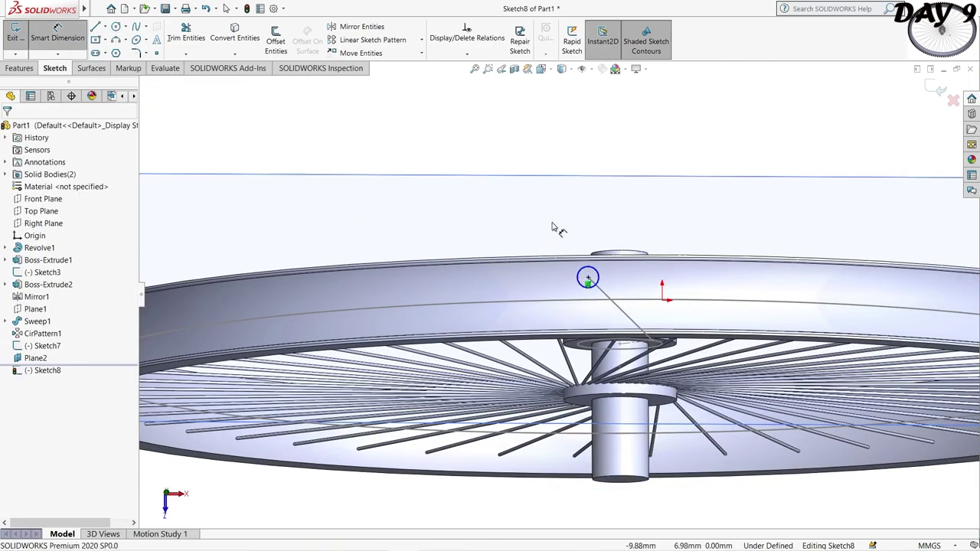
left_click(599, 274)
left_click(629, 271)
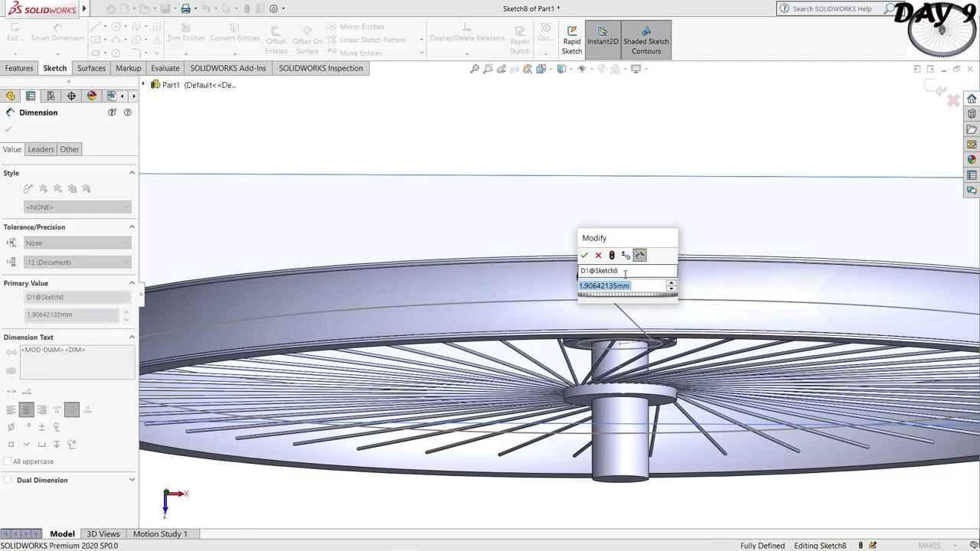
type(".25")
key("Return")
scroll(627, 232, "down", 3)
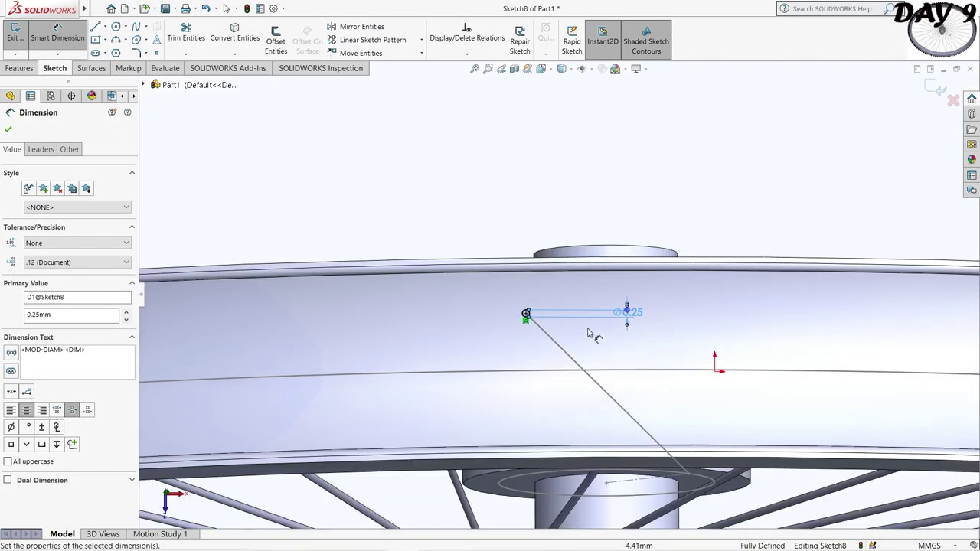
left_click(31, 70)
Sweep Sketch8's circle along Sketch7's slanted line to create Sweep2
left_click(111, 27)
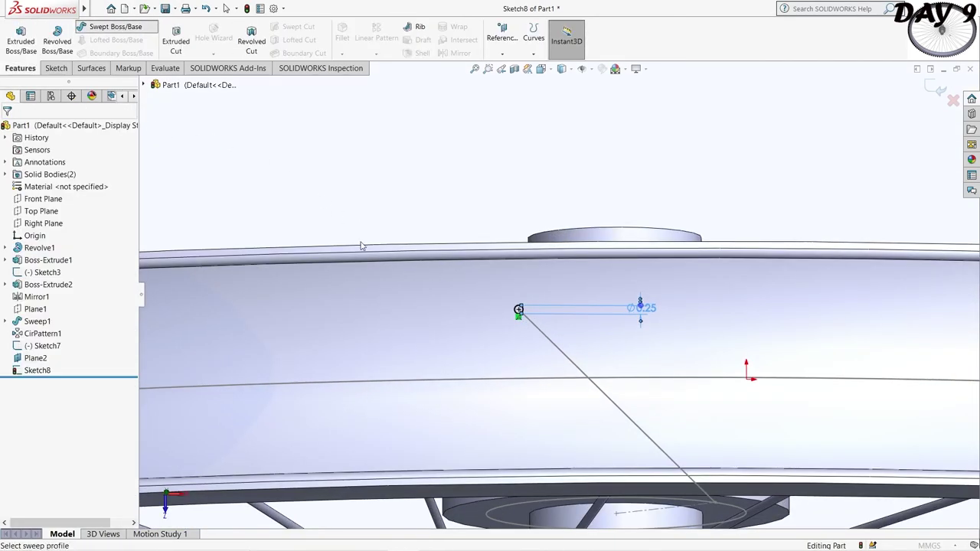
left_click(516, 310)
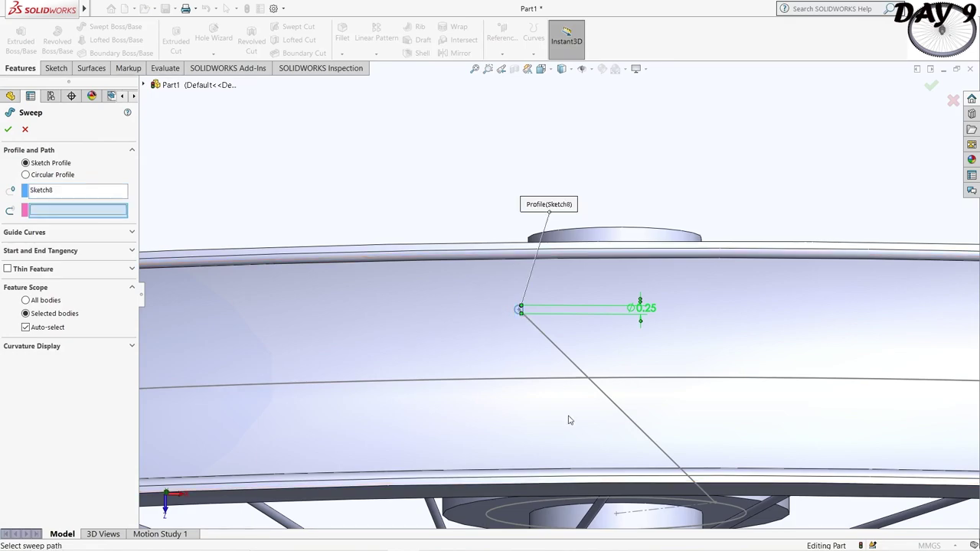
scroll(568, 420, "up", 4)
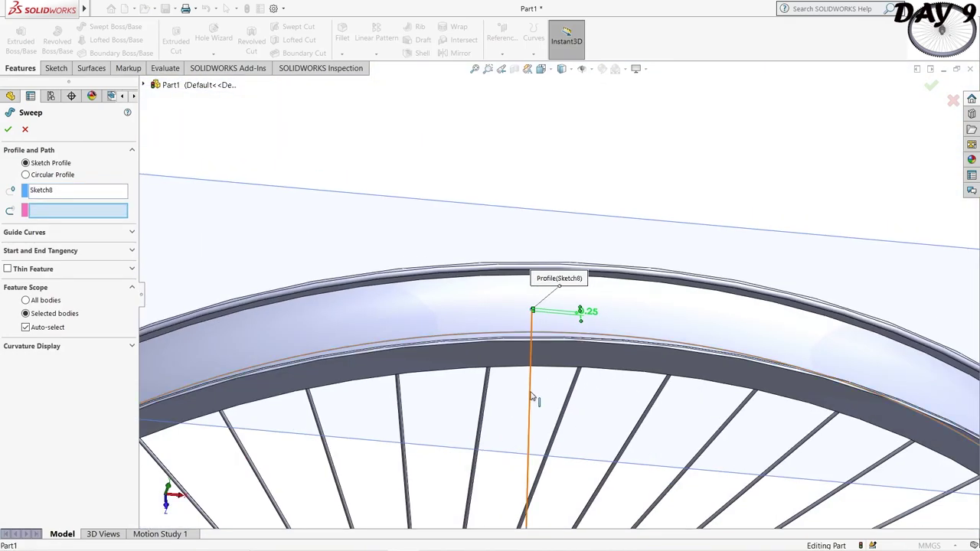
left_click(534, 397)
left_click(560, 429)
key("f")
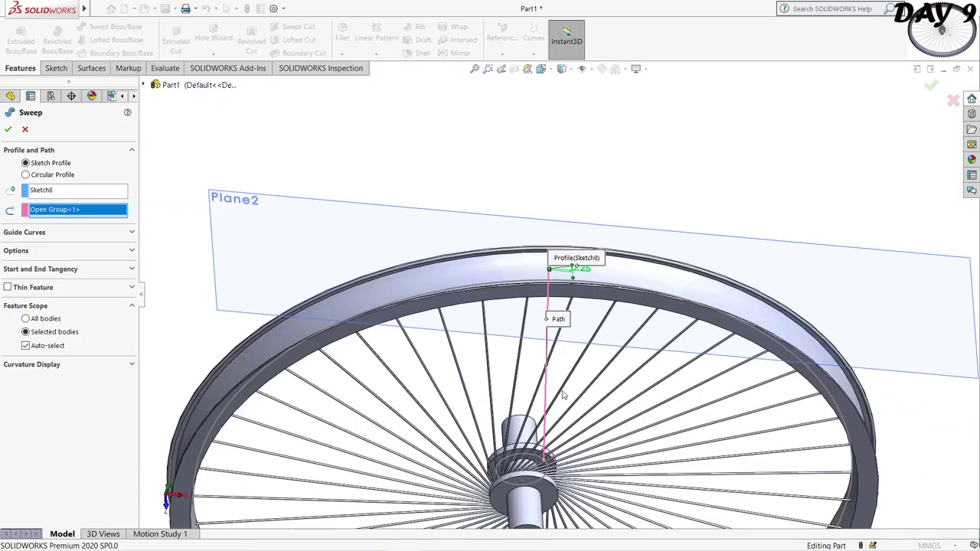
left_click(8, 129)
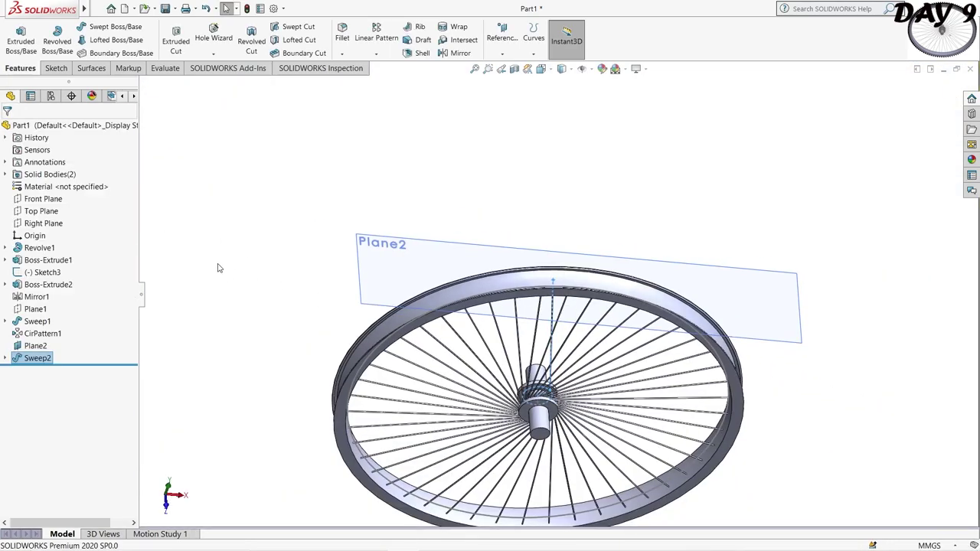
Circular-pattern the Sweep2 spoke around the hub face, 45 instances over 360°
left_click(38, 200)
left_click(107, 187)
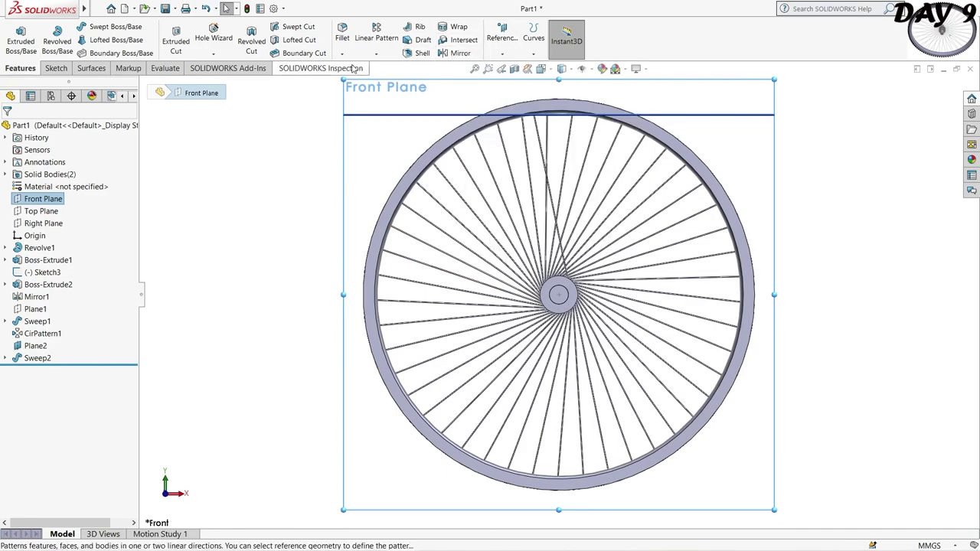
left_click(376, 53)
left_click(378, 79)
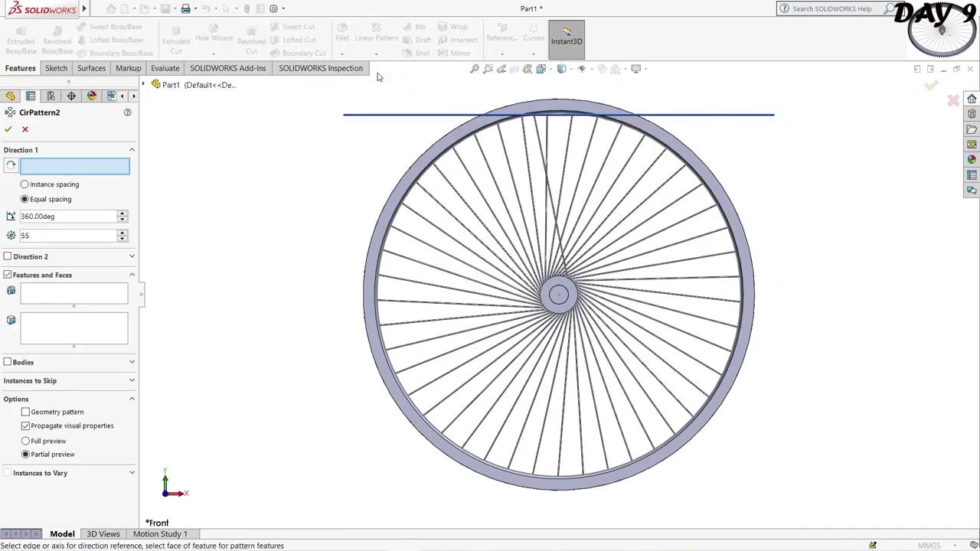
double_click(29, 237)
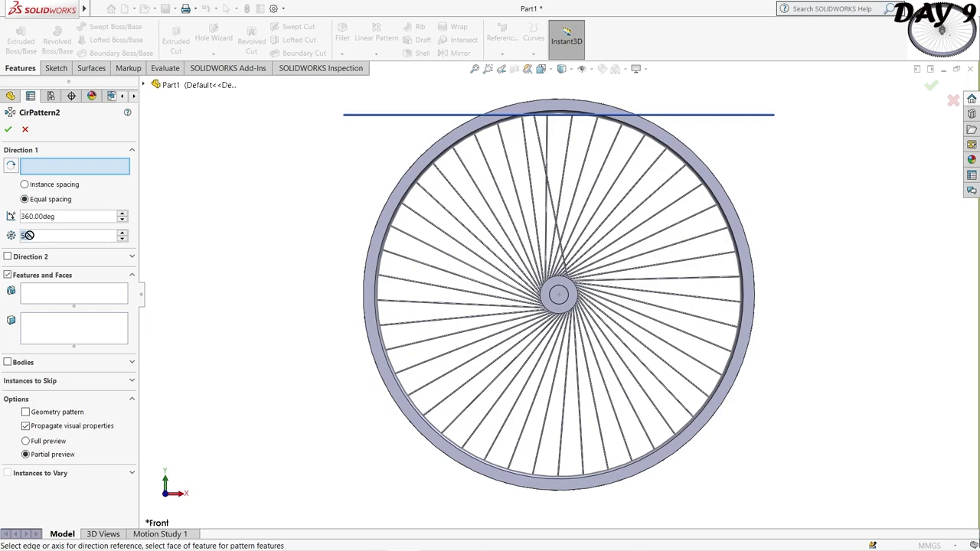
type("45")
left_click(83, 293)
left_click(555, 217)
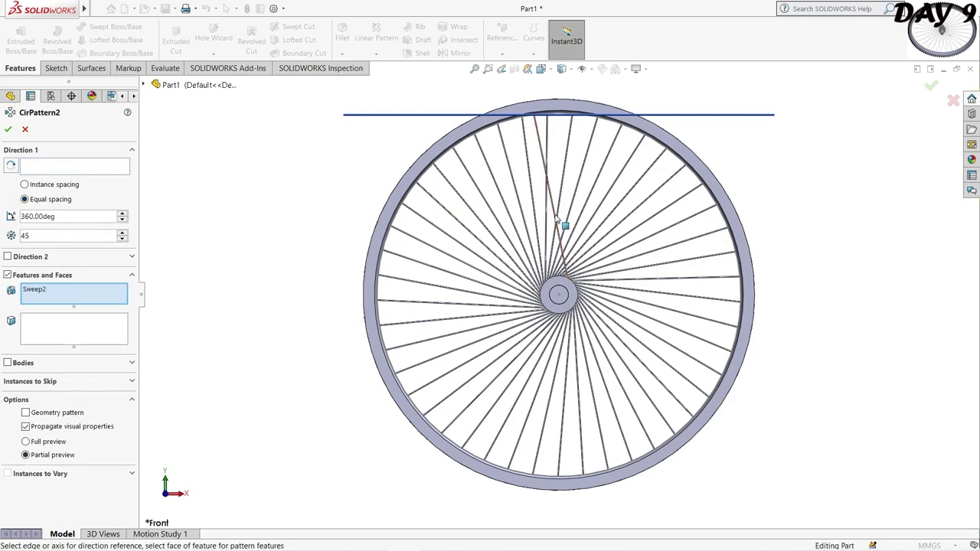
left_click(118, 168)
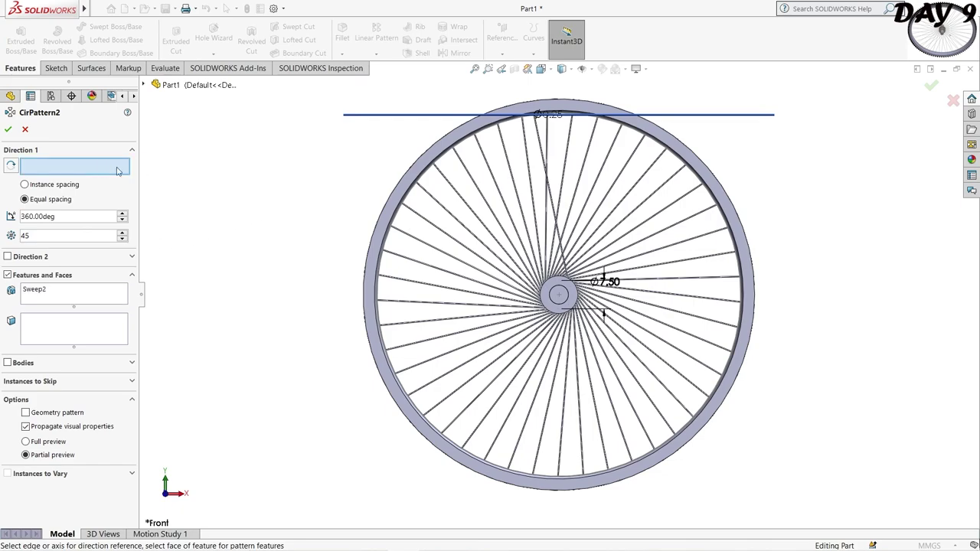
left_click(564, 299)
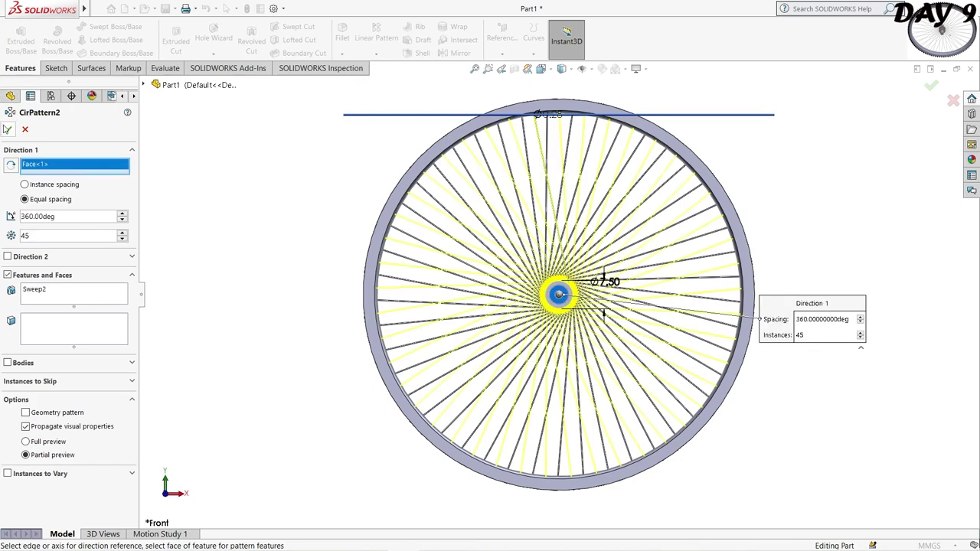
key("Return")
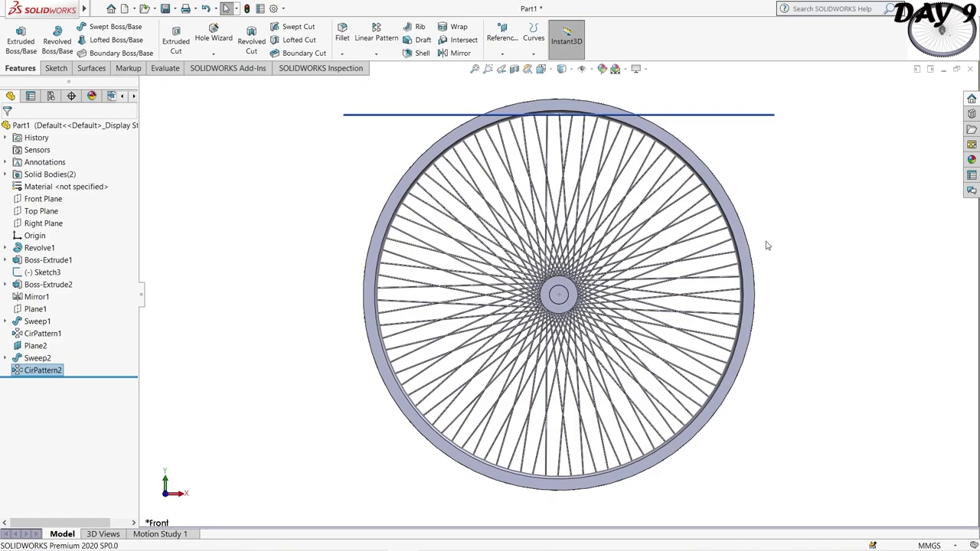
Orbit and zoom the wheel to inspect the two crossing spoke sets
mouse_move(769, 244)
middle_mouse_down()
mouse_move(733, 232)
mouse_move(651, 275)
middle_mouse_up()
scroll(651, 276, "up", 3)
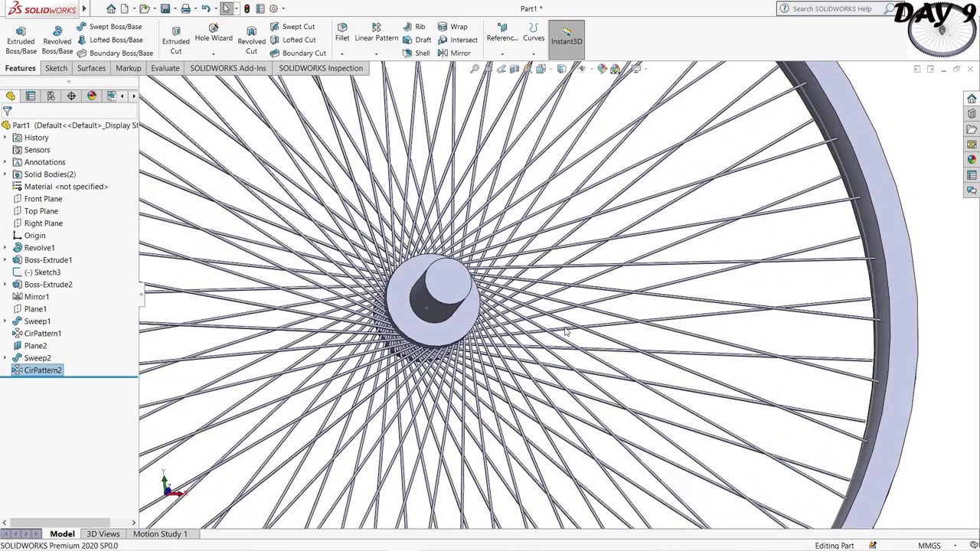
scroll(564, 329, "down", 2)
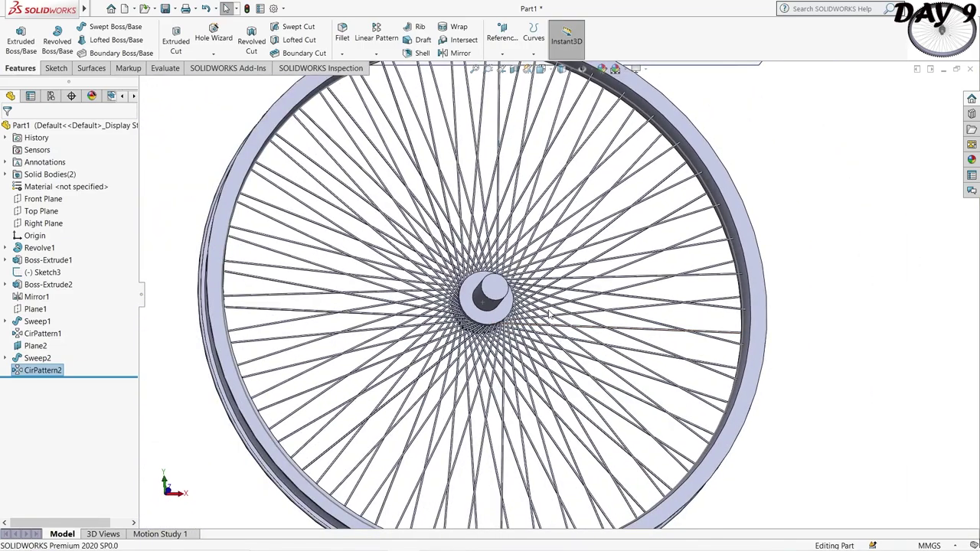
scroll(532, 246, "up", 3)
mouse_move(532, 246)
middle_mouse_down()
mouse_move(593, 245)
mouse_move(435, 283)
mouse_move(586, 324)
middle_mouse_up()
scroll(594, 245, "down", 1)
scroll(586, 324, "down", 2)
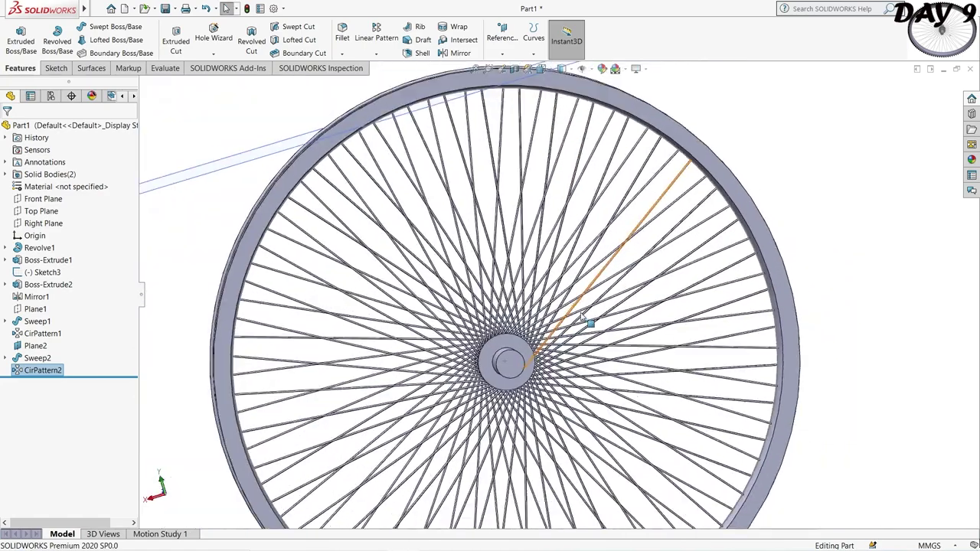
scroll(627, 292, "up", 2)
middle_click_drag(626, 292, 665, 300)
scroll(664, 300, "down", 4)
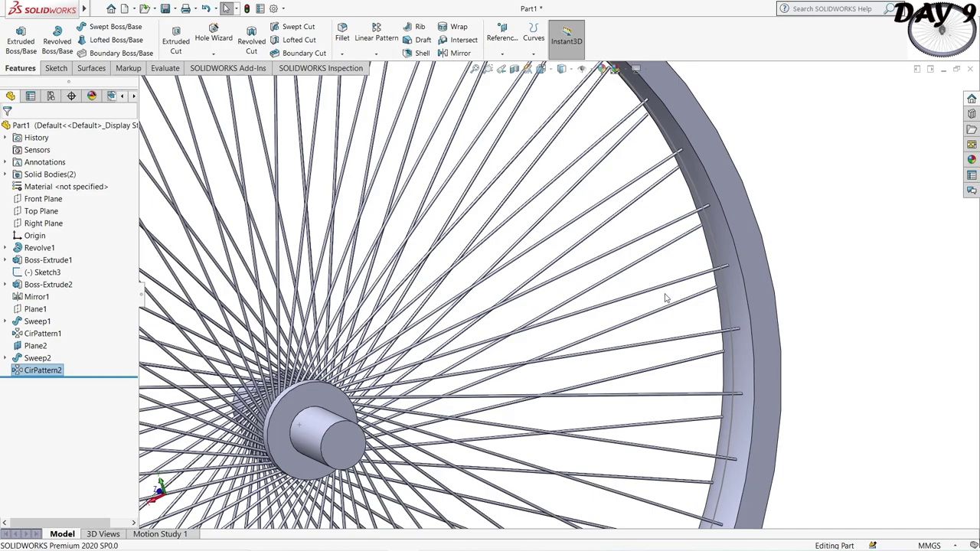
scroll(641, 274, "up", 2)
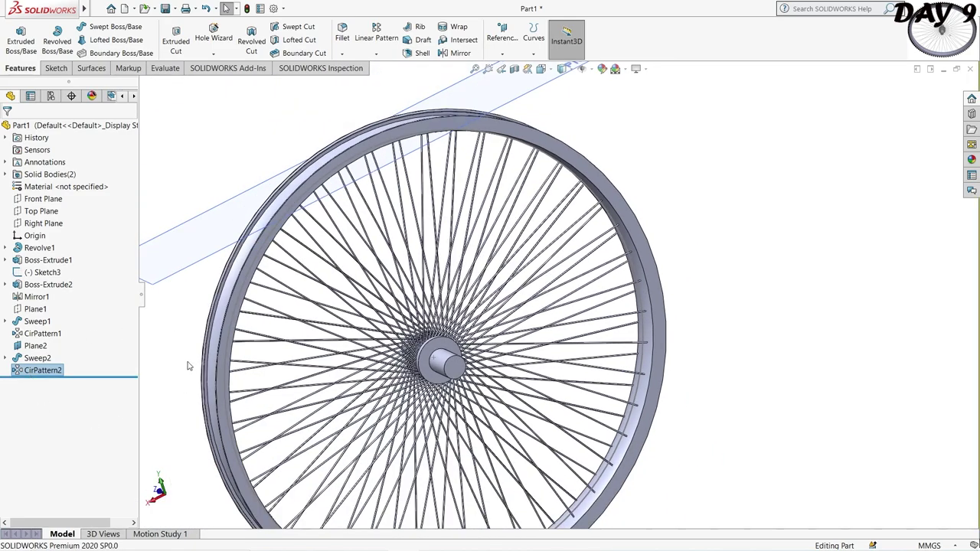
Reduce CirPattern2 and CirPattern1 from 45 to 30 spoke instances each
right_click(42, 370)
left_click(57, 307)
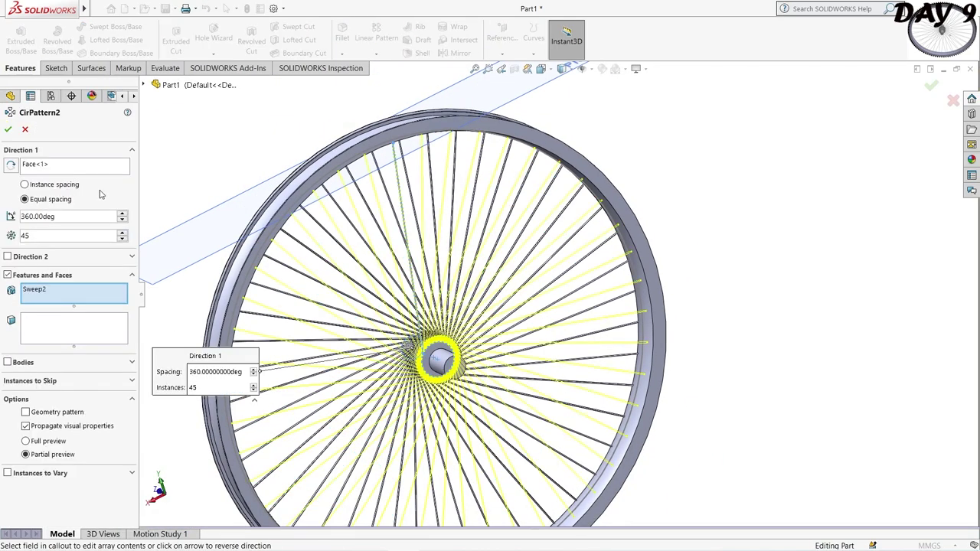
key("BackSpace")
key("BackSpace")
type("30")
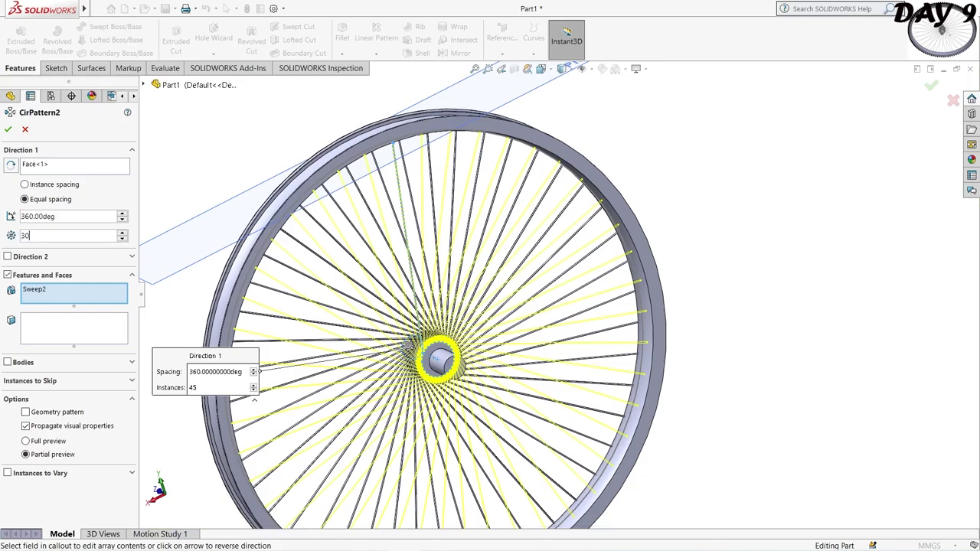
left_click(7, 129)
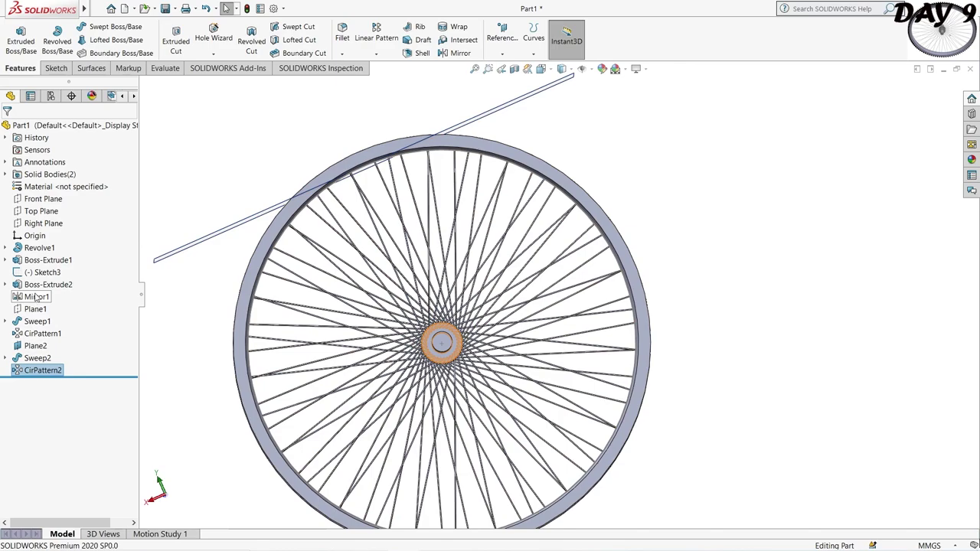
right_click(38, 333)
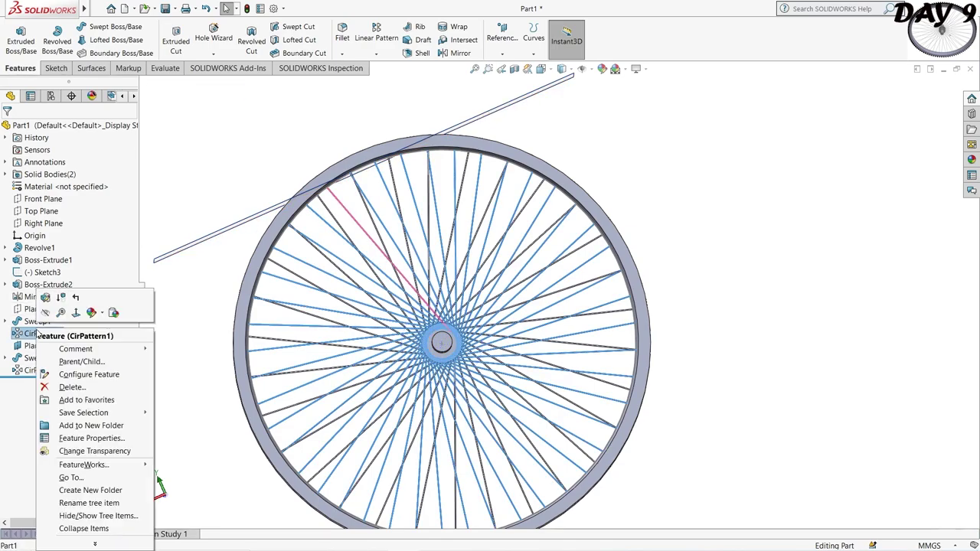
left_click(48, 304)
double_click(23, 236)
type("30")
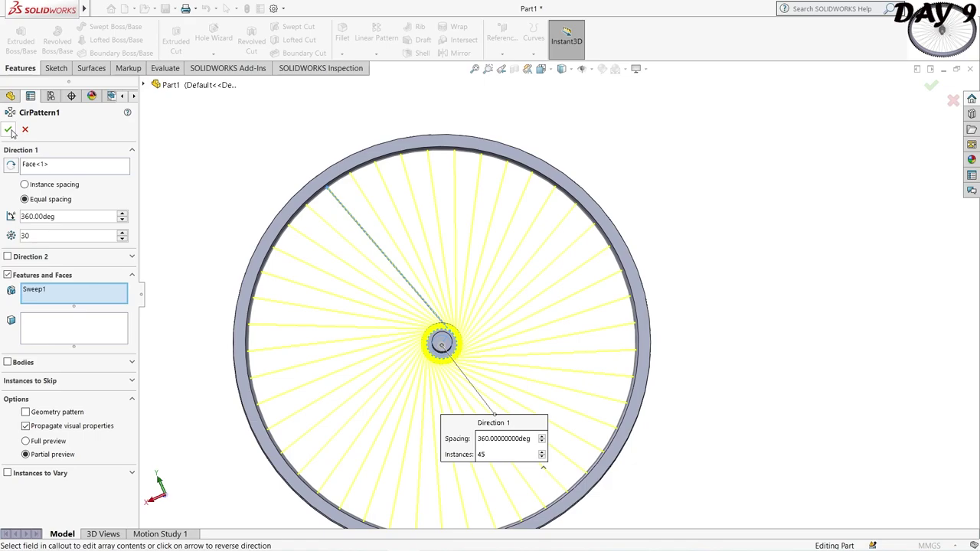
left_click(9, 130)
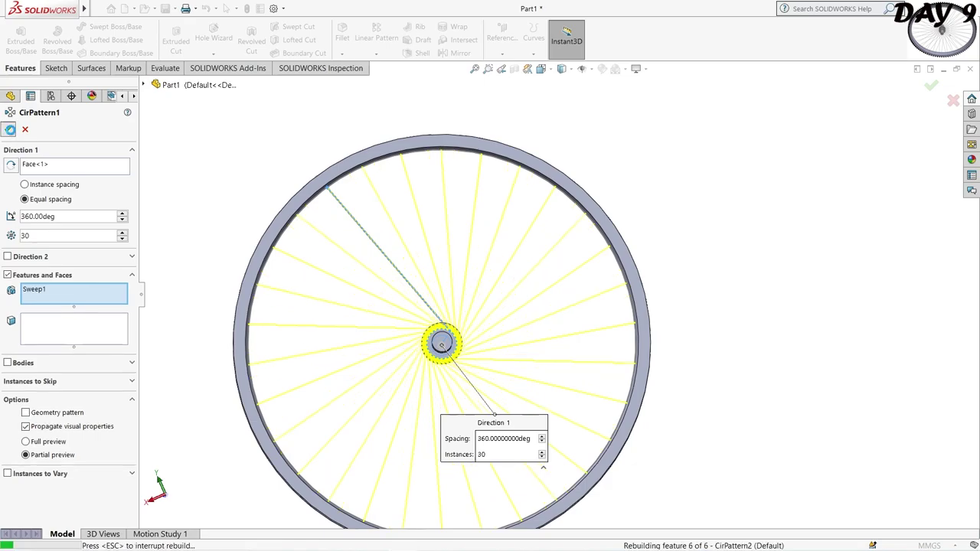
mouse_move(604, 253)
middle_mouse_down()
mouse_move(663, 350)
mouse_move(602, 344)
mouse_move(580, 328)
mouse_move(651, 282)
mouse_move(676, 241)
mouse_move(562, 227)
middle_mouse_up()
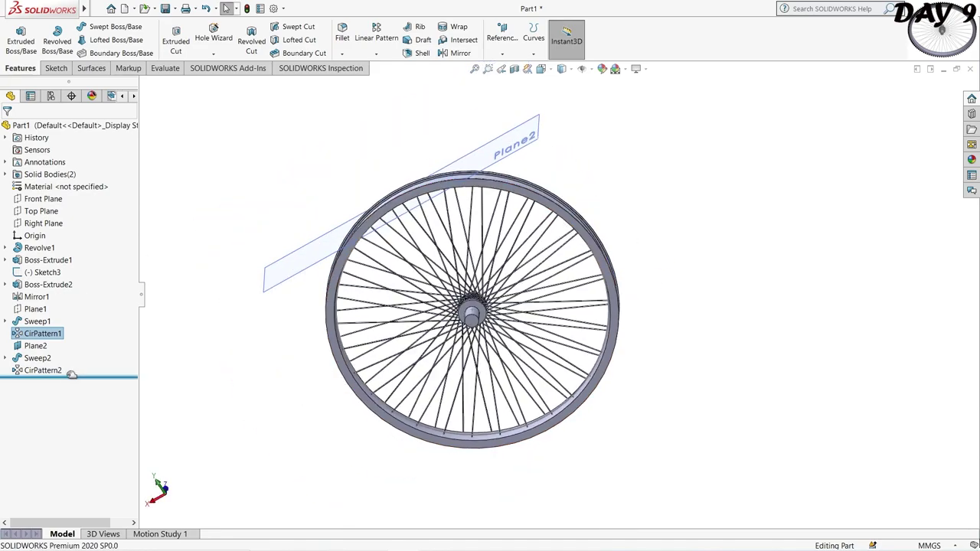
key("f")
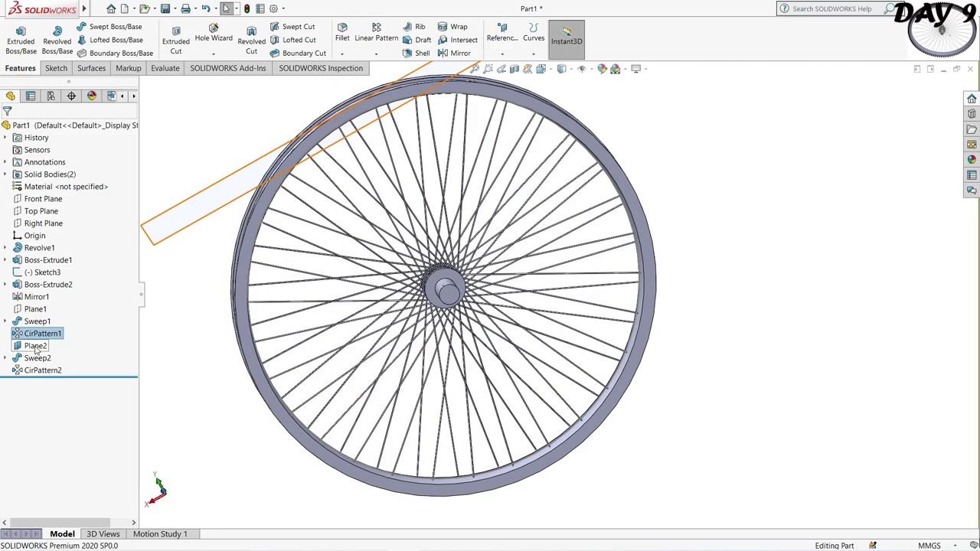
Hide Plane2 and view the wheel edge-on, normal to the Right Plane
left_click(33, 347)
right_click(34, 347)
left_click(66, 302)
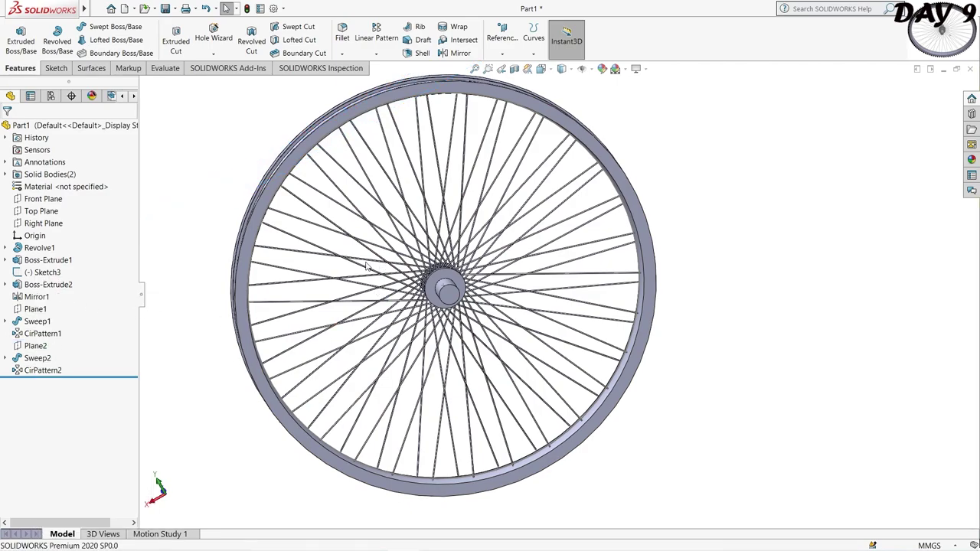
left_click(43, 222)
left_click(107, 215)
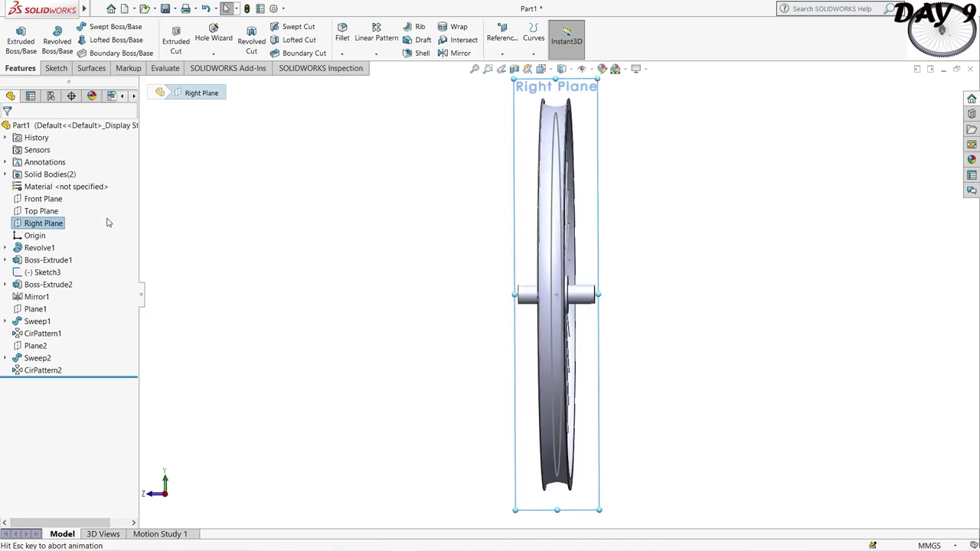
scroll(573, 137, "down", 1)
scroll(571, 133, "down", 1)
Start Sketch9 on the Right Plane and convert the rim's curved inner edge into it
scroll(567, 127, "down", 1)
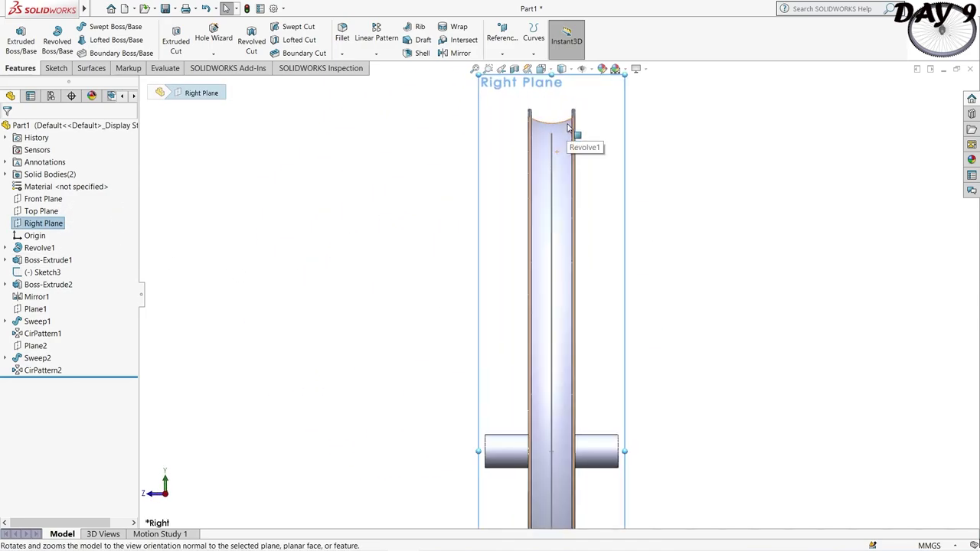
scroll(571, 111, "down", 1)
scroll(527, 160, "down", 1)
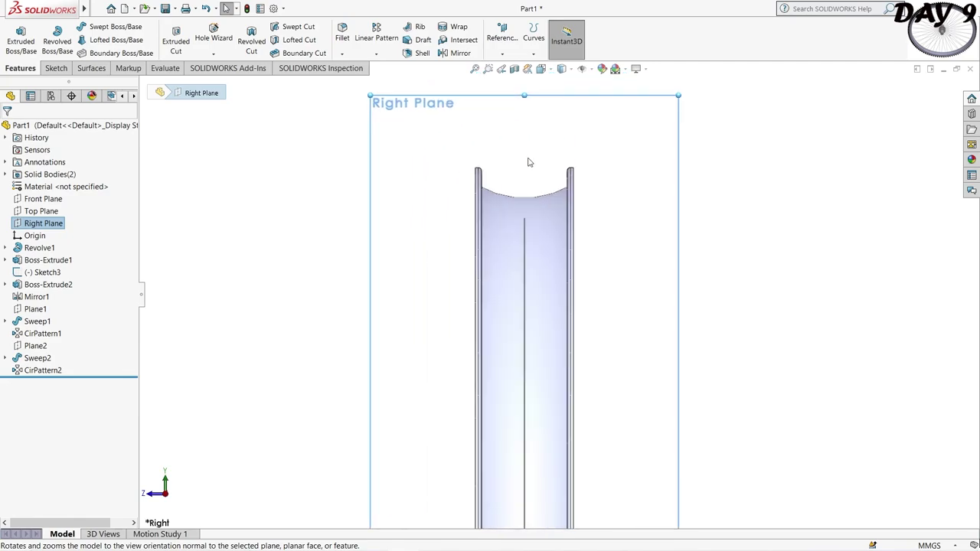
scroll(528, 160, "down", 1)
left_click(62, 69)
left_click(15, 34)
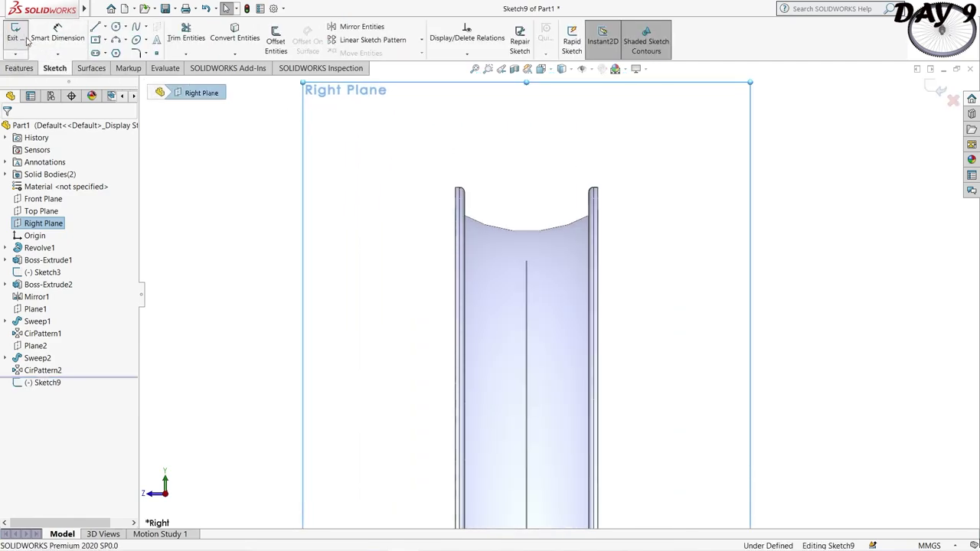
left_click(505, 232)
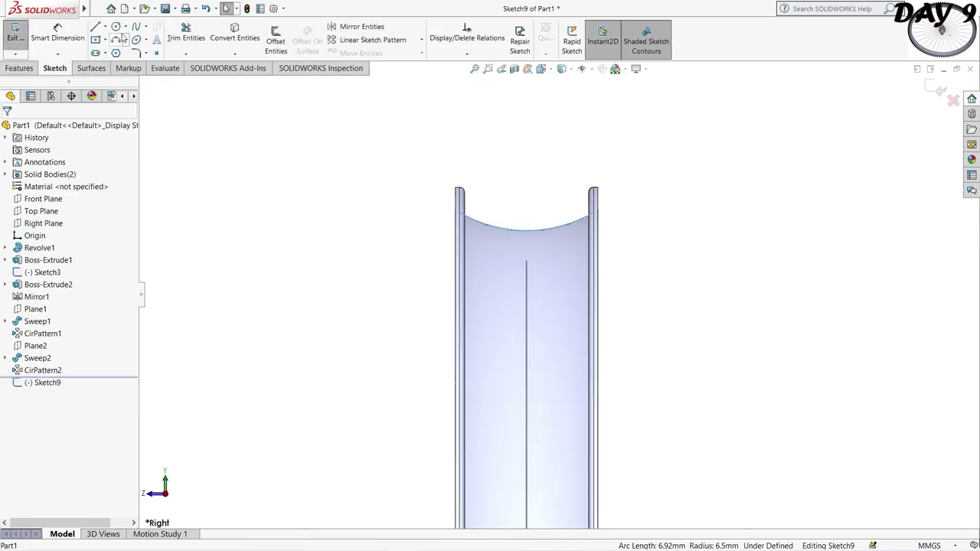
scroll(503, 186, "down", 1)
scroll(505, 305, "down", 2)
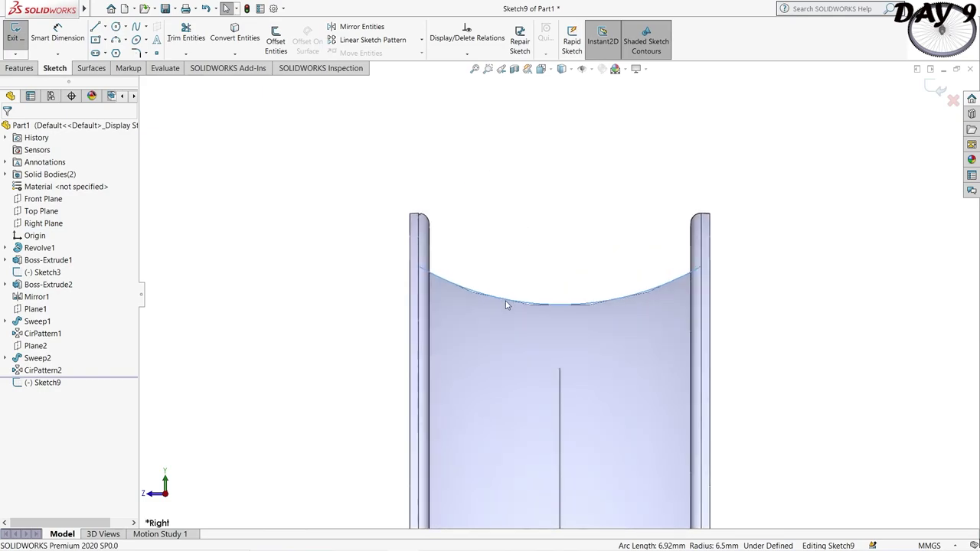
left_click(235, 34)
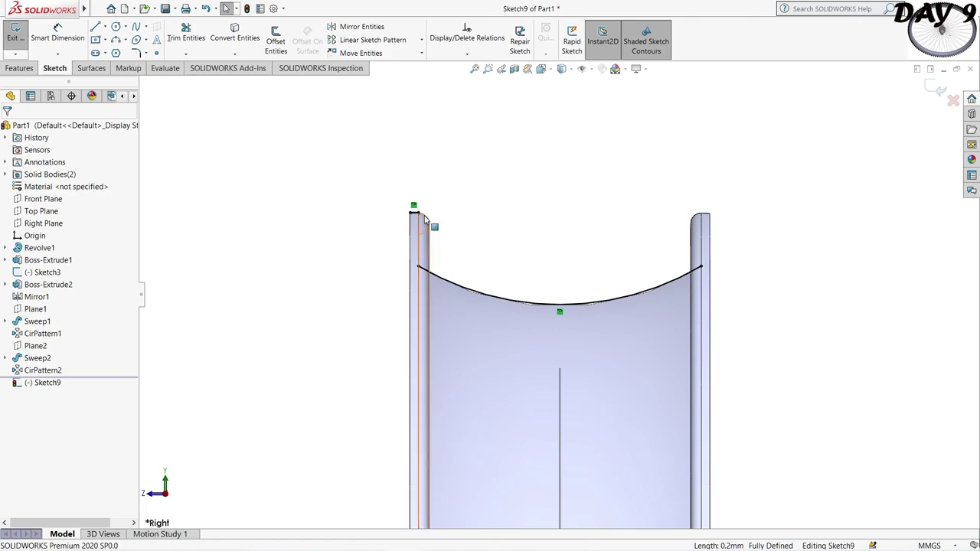
Convert both rim walls' rounded tops and the right wall's top edge into Sketch9
left_click(218, 29)
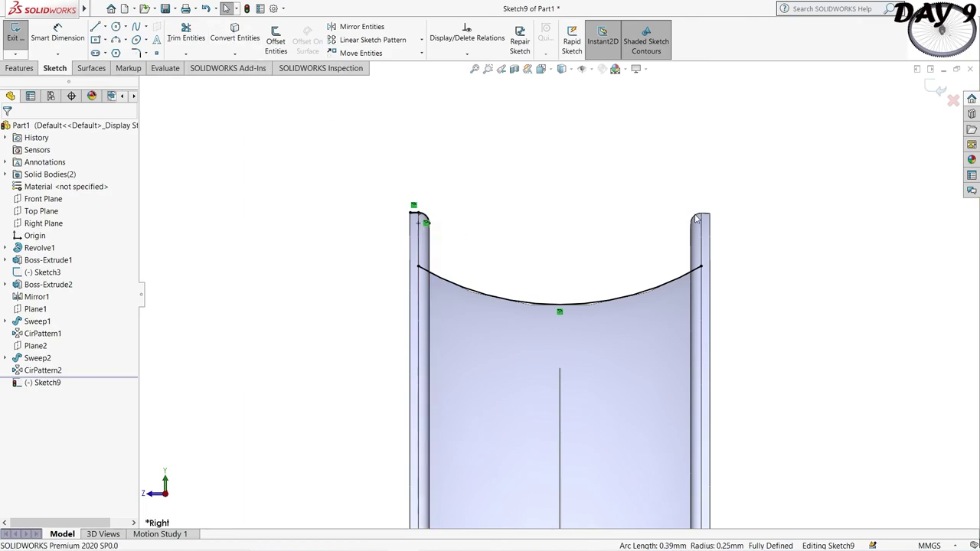
left_click(696, 220)
left_click(230, 30)
scroll(706, 217, "down", 3)
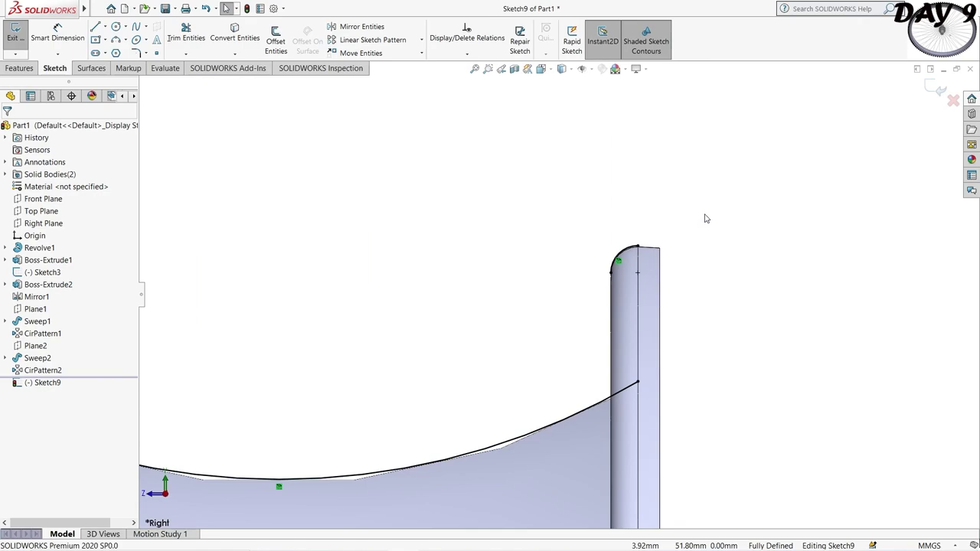
left_click(647, 246)
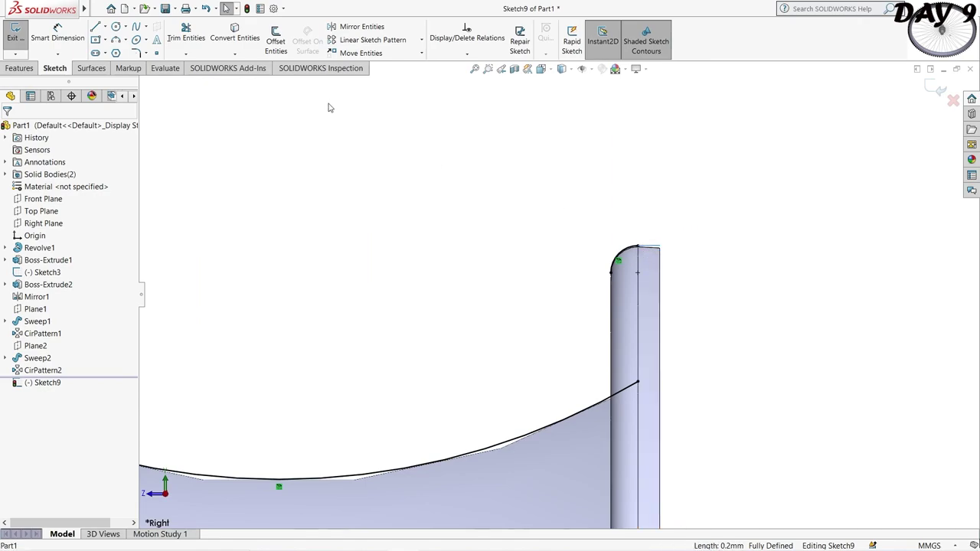
left_click(235, 30)
scroll(444, 329, "up", 2)
Draw lines on both rim walls and a three-point arc bulging over the rim
left_click(95, 26)
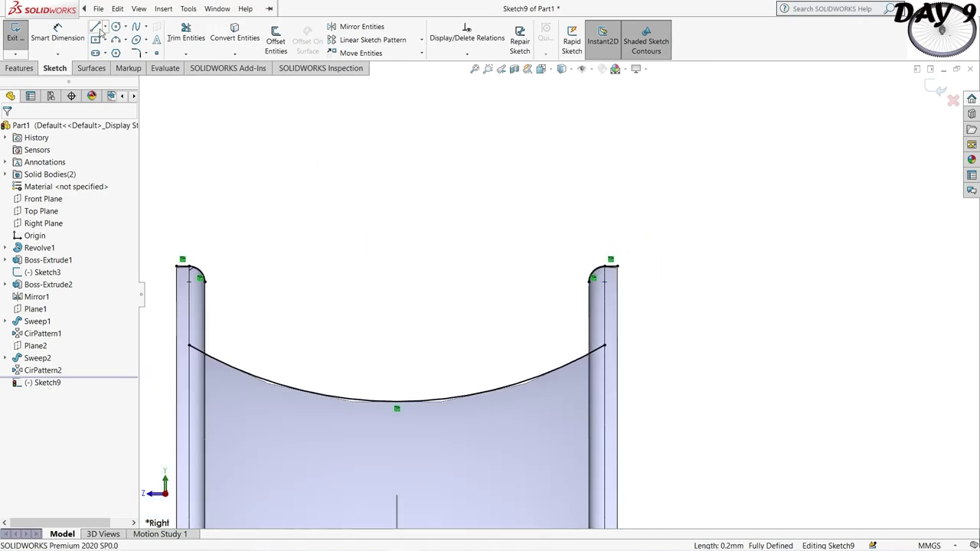
scroll(604, 292, "up", 1)
scroll(571, 300, "down", 2)
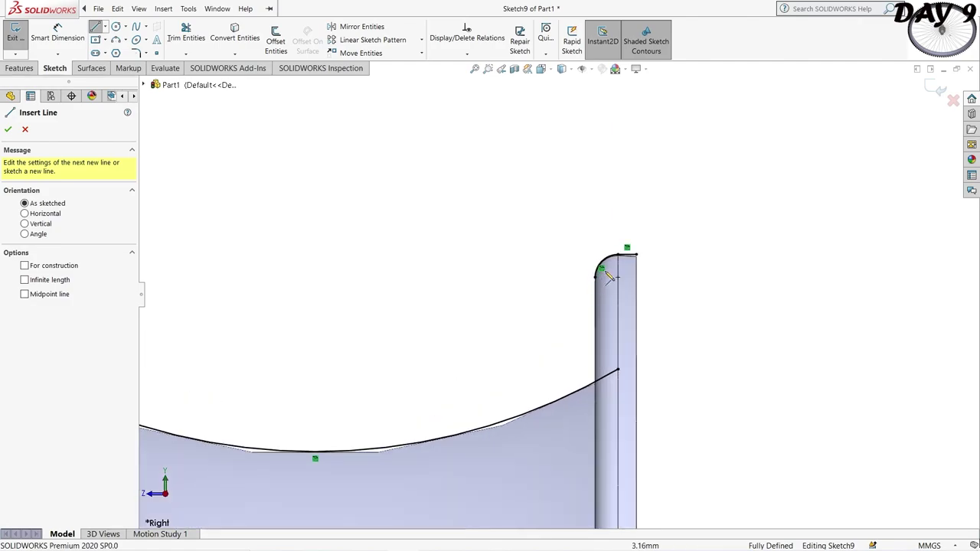
left_click(595, 277)
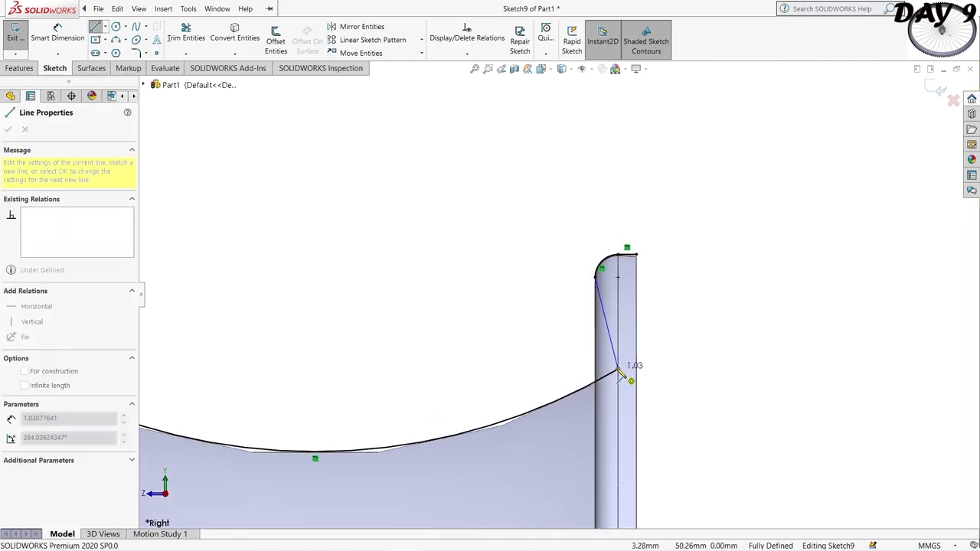
left_click(618, 372)
scroll(328, 284, "up", 2)
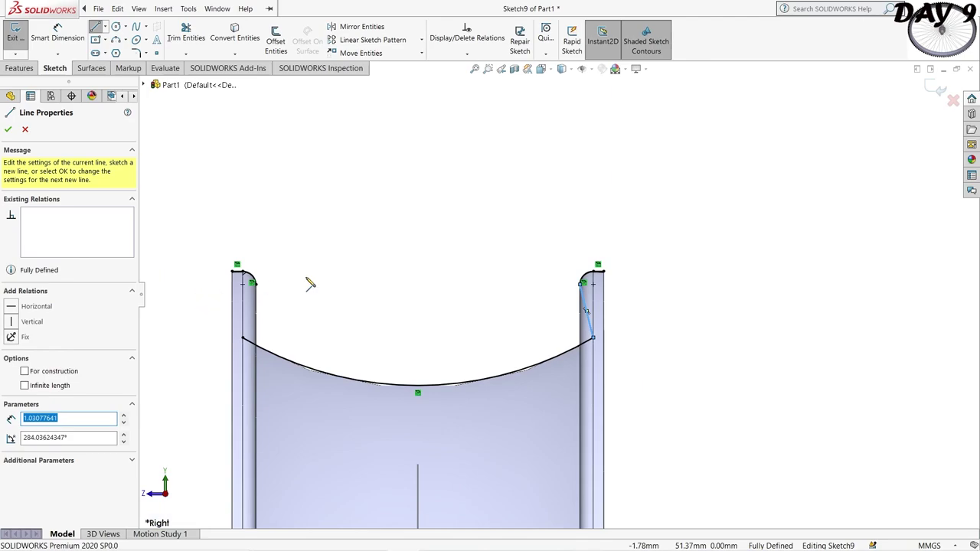
left_click_drag(253, 283, 243, 338)
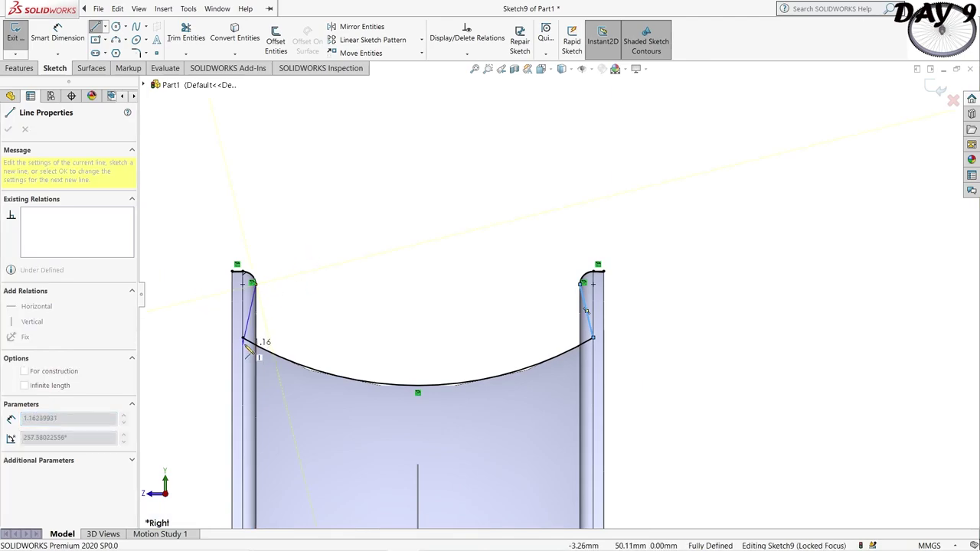
left_click(115, 40)
left_click(237, 270)
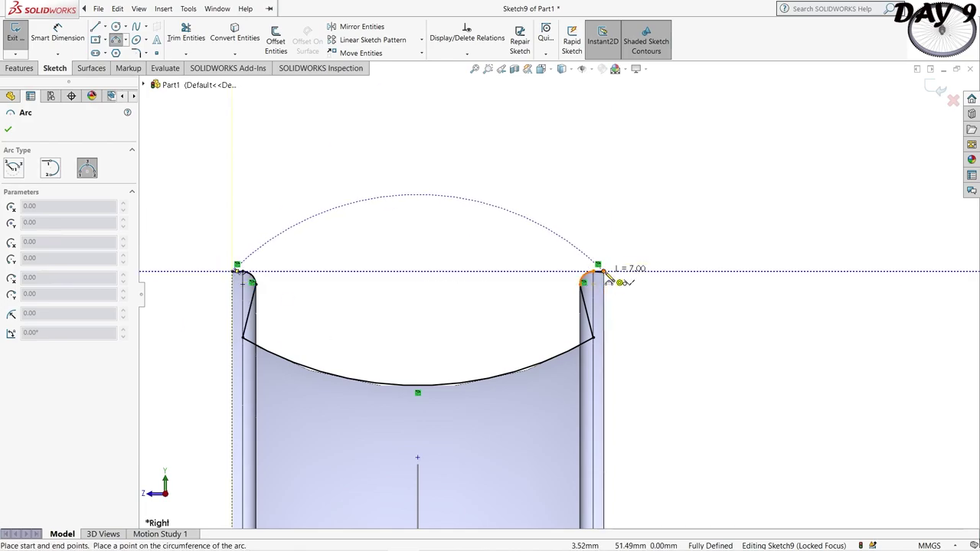
left_click(603, 272)
left_click(507, 188)
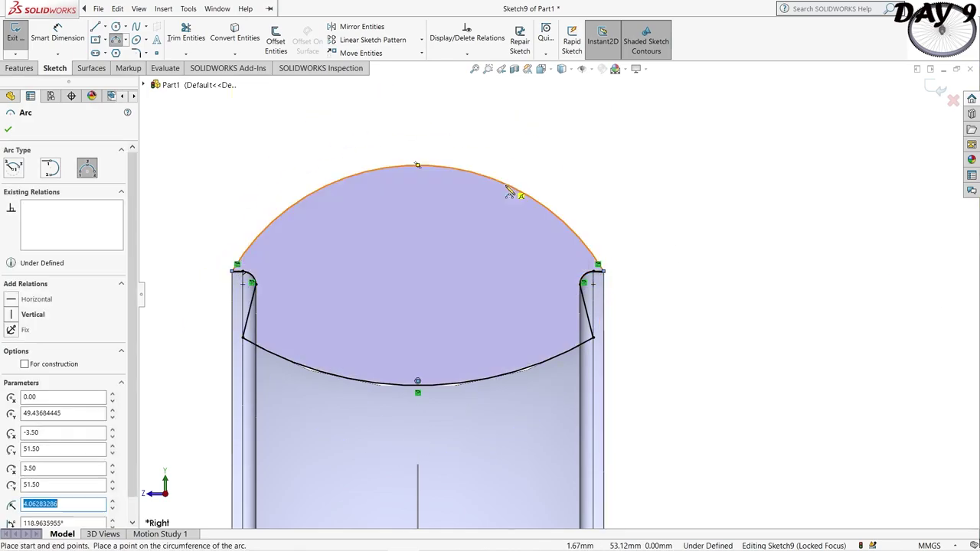
Dimension the tire arc to a 4 mm radius and close the Dimension properties
left_click(56, 31)
left_click(525, 196)
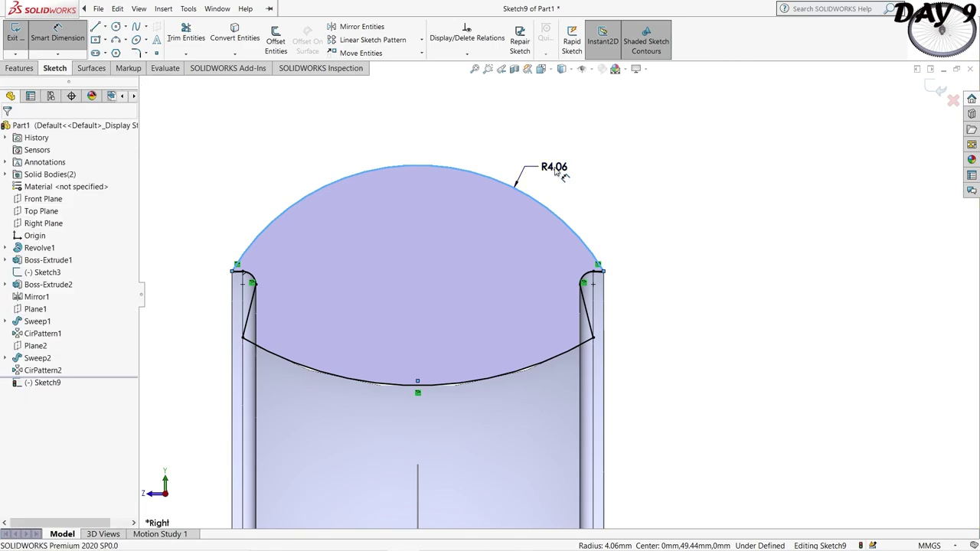
left_click(561, 174)
type("4.00mm")
key("Return")
scroll(558, 245, "up", 3)
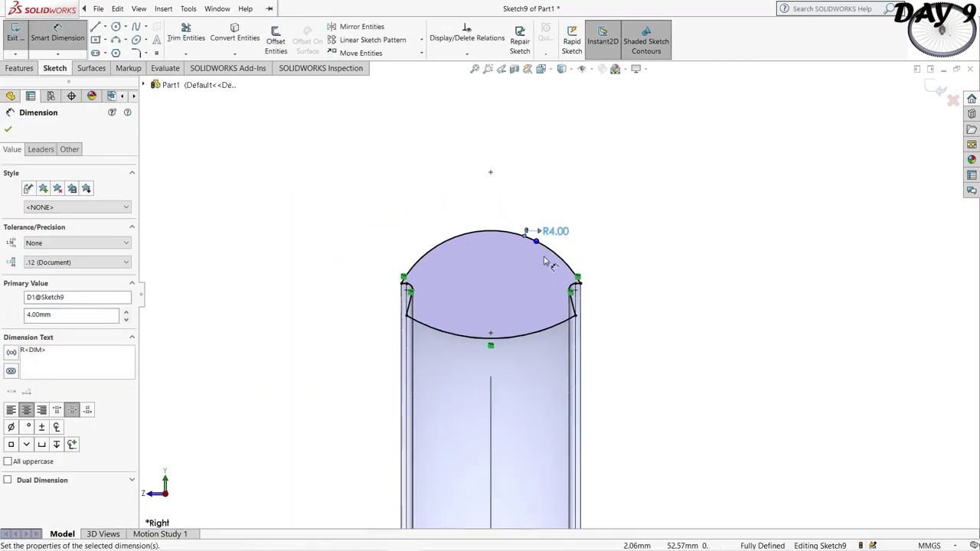
middle_click_drag(373, 344, 402, 342)
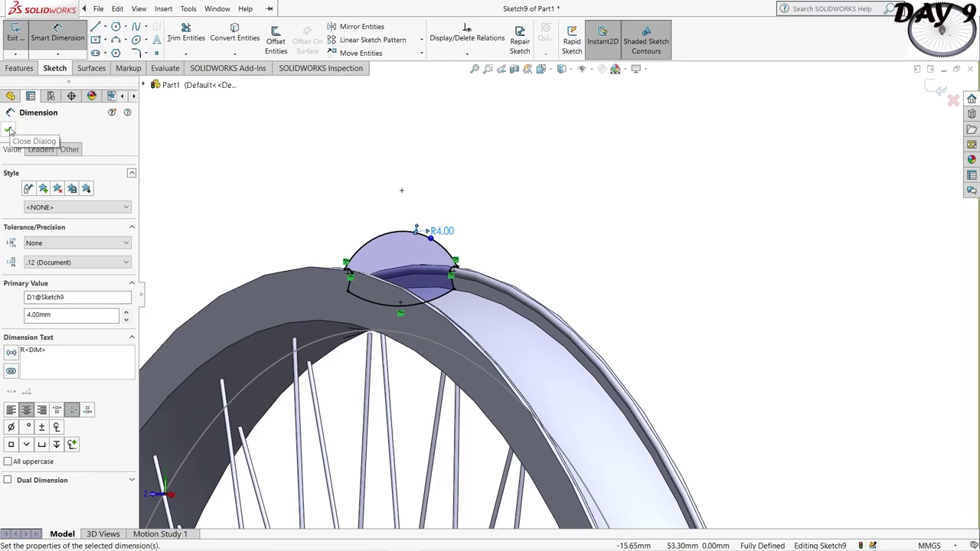
left_click(57, 53)
Abandon a revolve lacking an axis and view the wheel normal to the Right Plane
left_click(19, 68)
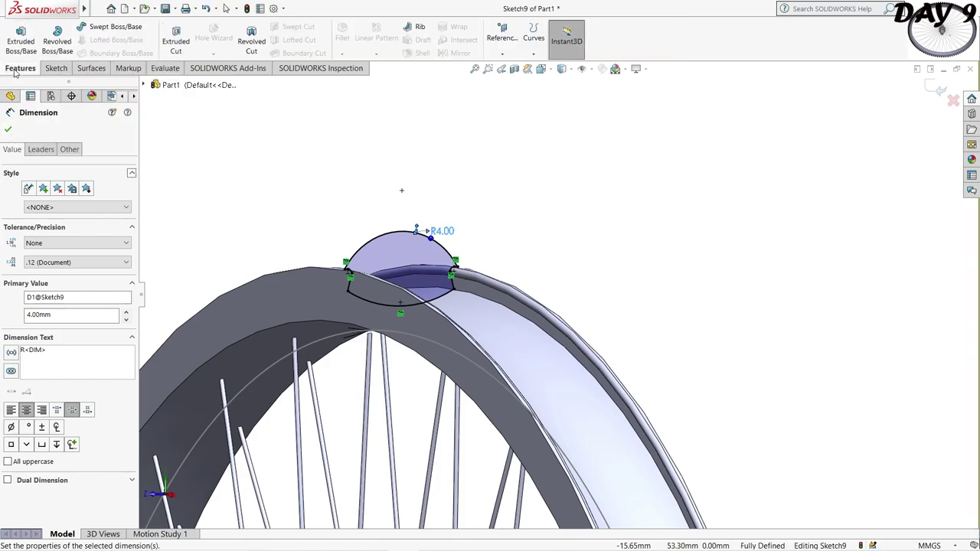
left_click(58, 44)
middle_click_drag(192, 321, 381, 404)
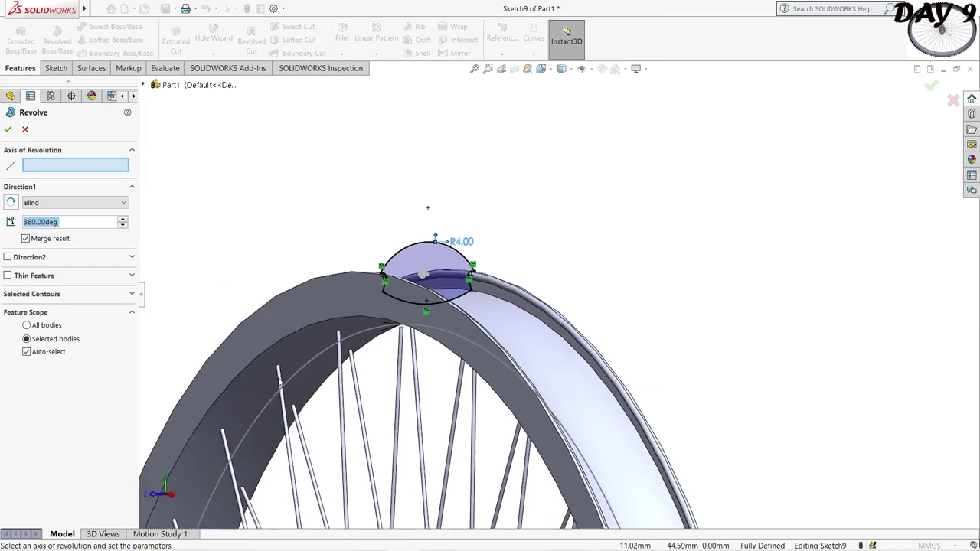
left_click(25, 130)
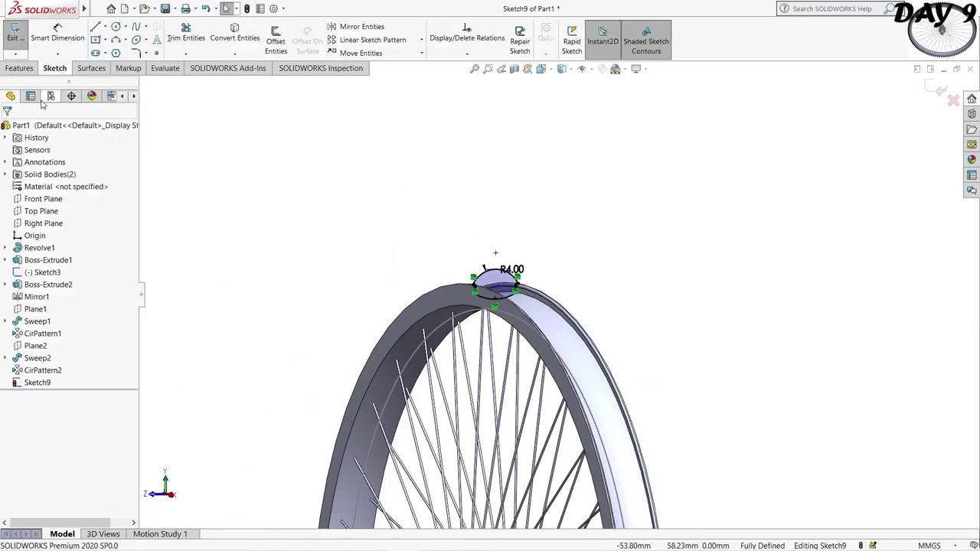
left_click(43, 223)
left_click(107, 208)
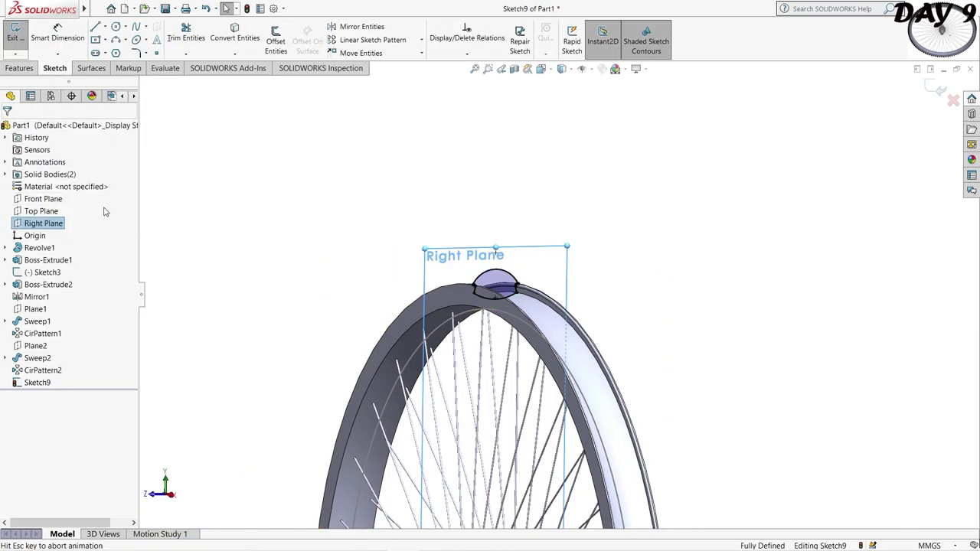
Draw a horizontal centerline from the hub origin out to the right
left_click(123, 52)
scroll(574, 392, "down", 2)
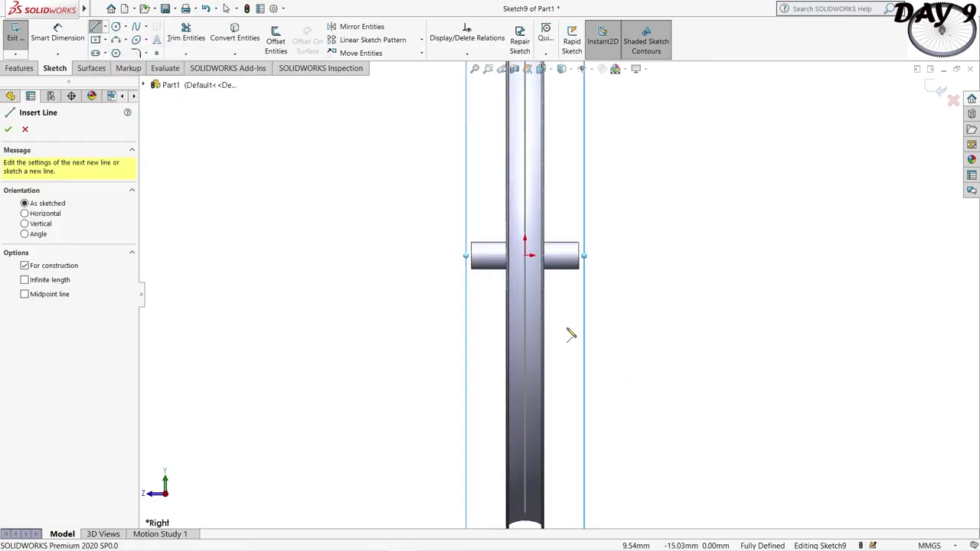
left_click(526, 256)
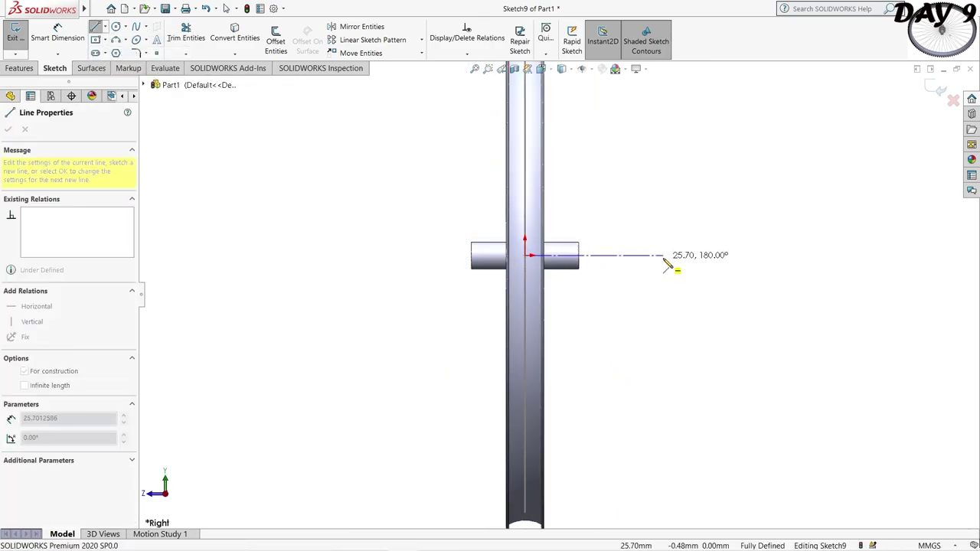
left_click(663, 258)
key("Escape")
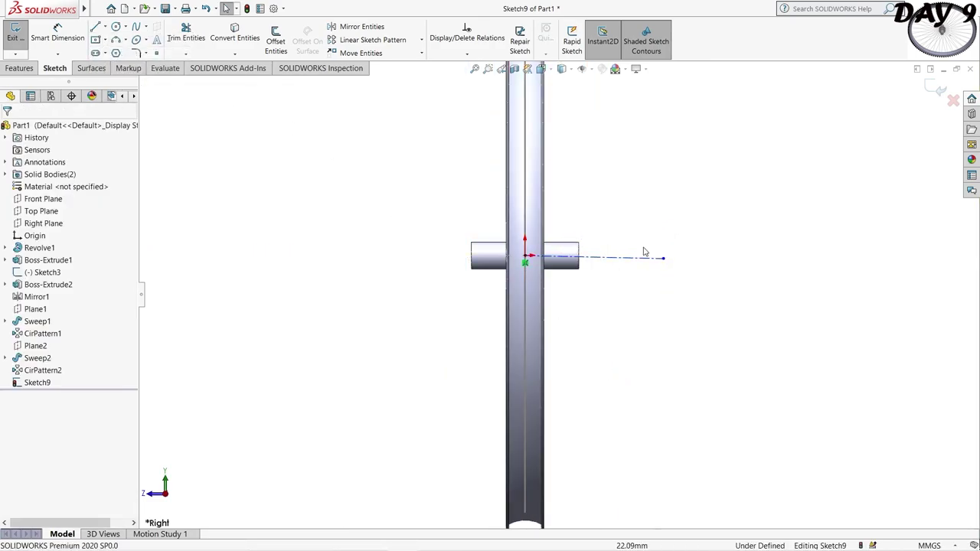
right_click(635, 261)
left_click(650, 228)
left_click(610, 233)
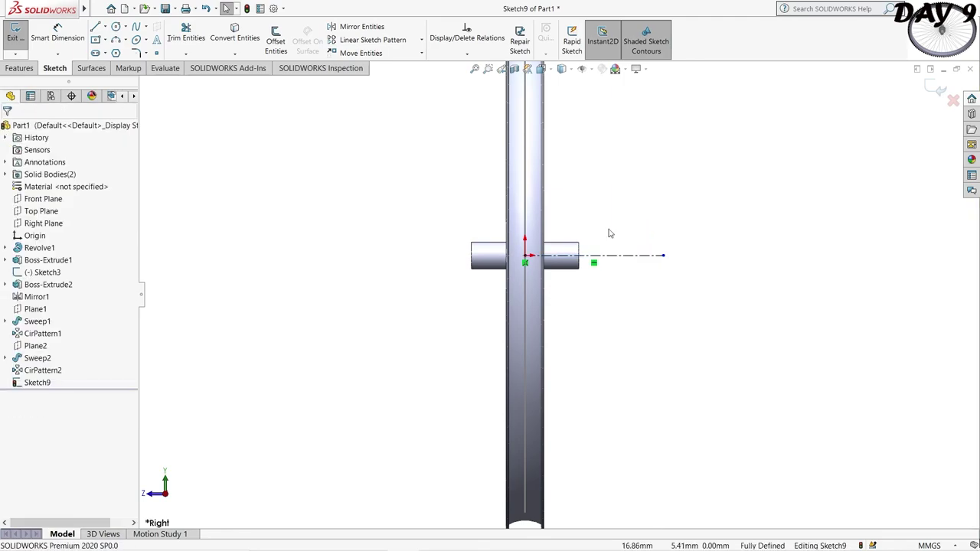
scroll(535, 245, "up", 3)
Revolve the tire profile 360° about the centerline to wrap the tire around the rim
left_click(20, 68)
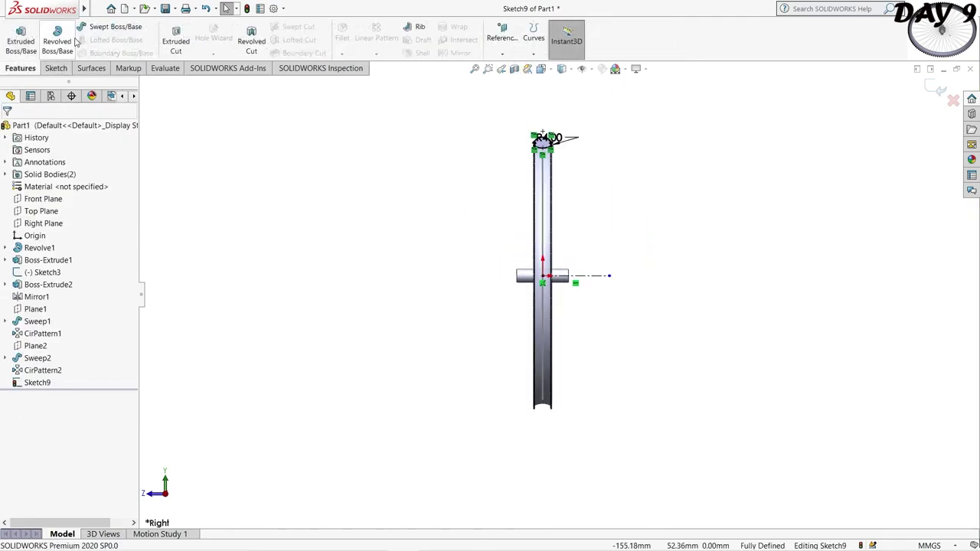
left_click(57, 43)
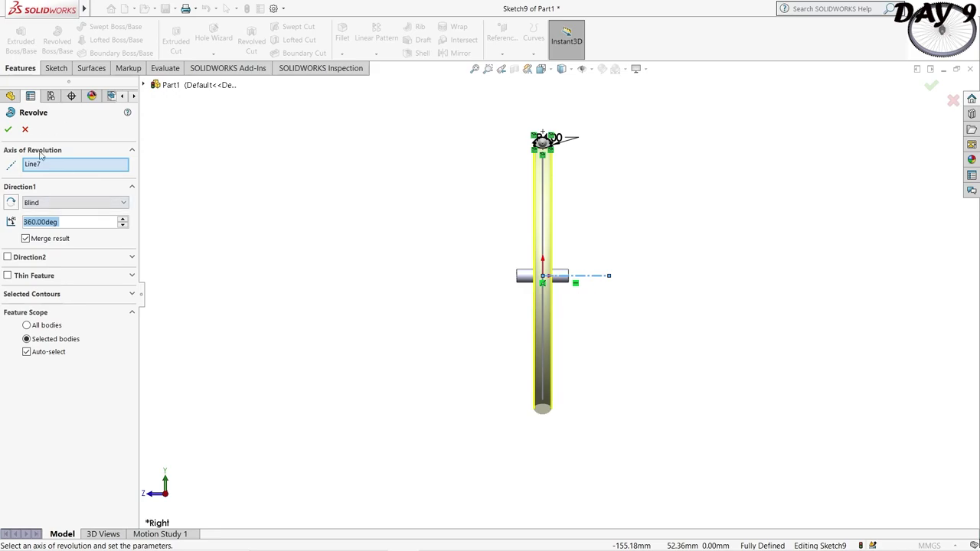
middle_click_drag(312, 241, 446, 269)
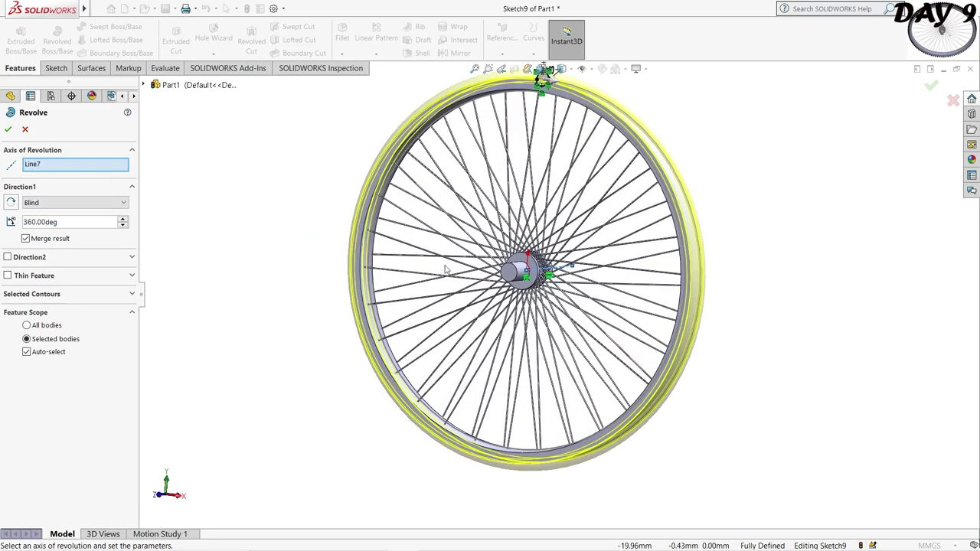
left_click(8, 131)
mouse_move(728, 283)
middle_mouse_down()
mouse_move(665, 334)
mouse_move(645, 331)
middle_mouse_up()
scroll(645, 331, "down", 5)
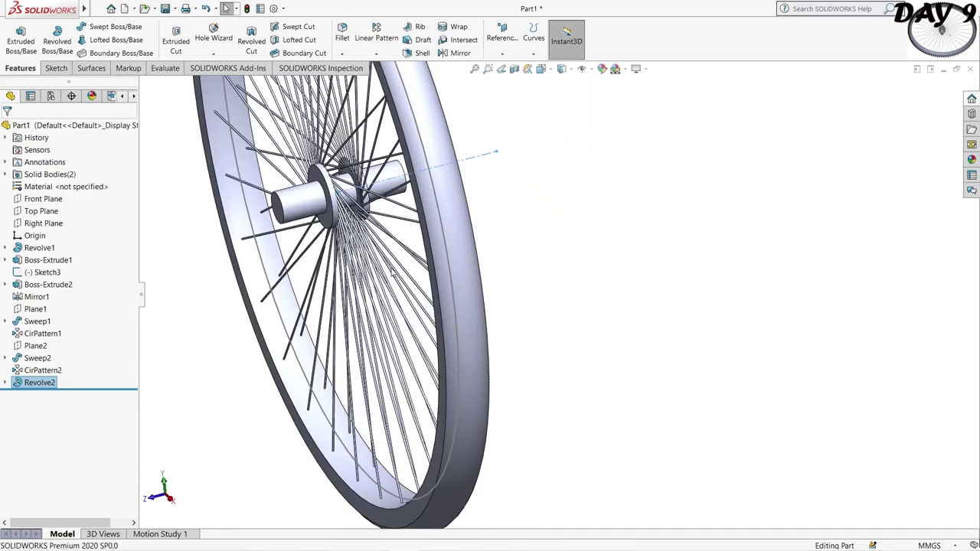
key("ctrl+1")
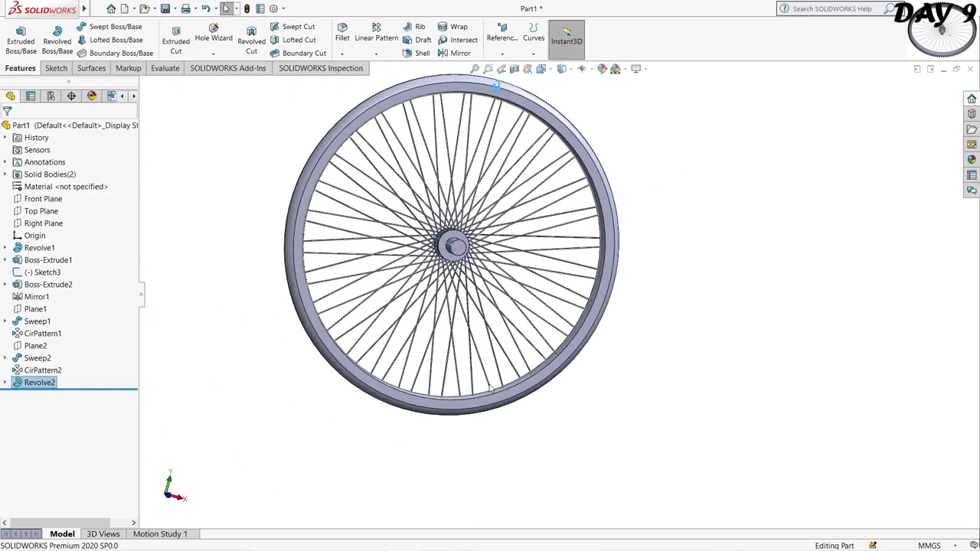
middle_click_drag(306, 311, 502, 346)
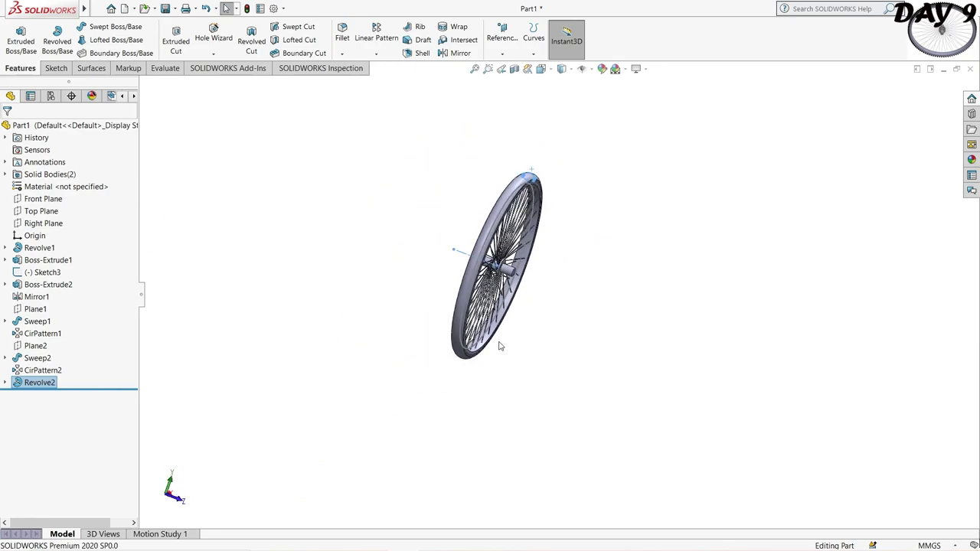
left_click(514, 68)
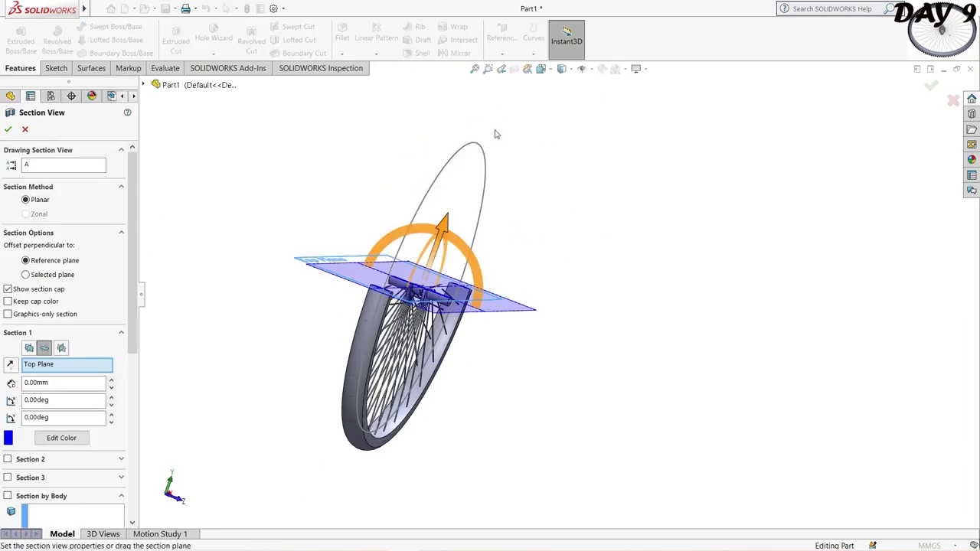
mouse_move(544, 230)
middle_mouse_down()
mouse_move(540, 299)
mouse_move(485, 483)
middle_mouse_up()
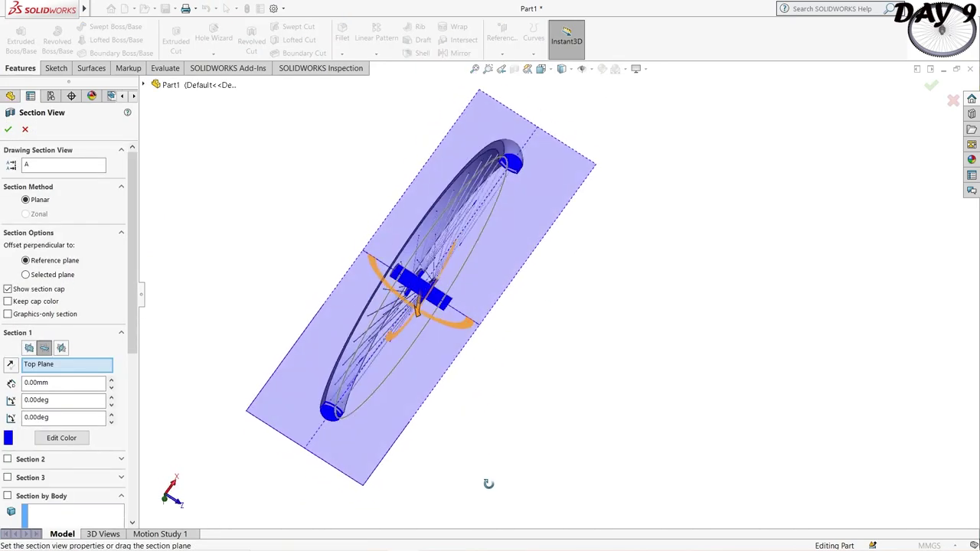
scroll(503, 148, "down", 3)
mouse_move(654, 353)
middle_mouse_down()
mouse_move(525, 180)
mouse_move(582, 219)
mouse_move(595, 212)
mouse_move(530, 269)
middle_mouse_up()
left_click(8, 129)
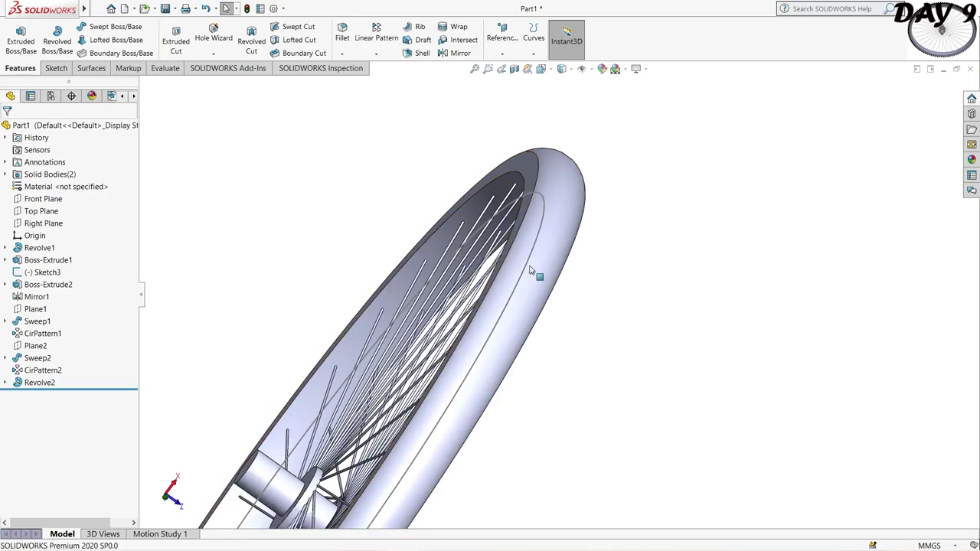
left_click(43, 198)
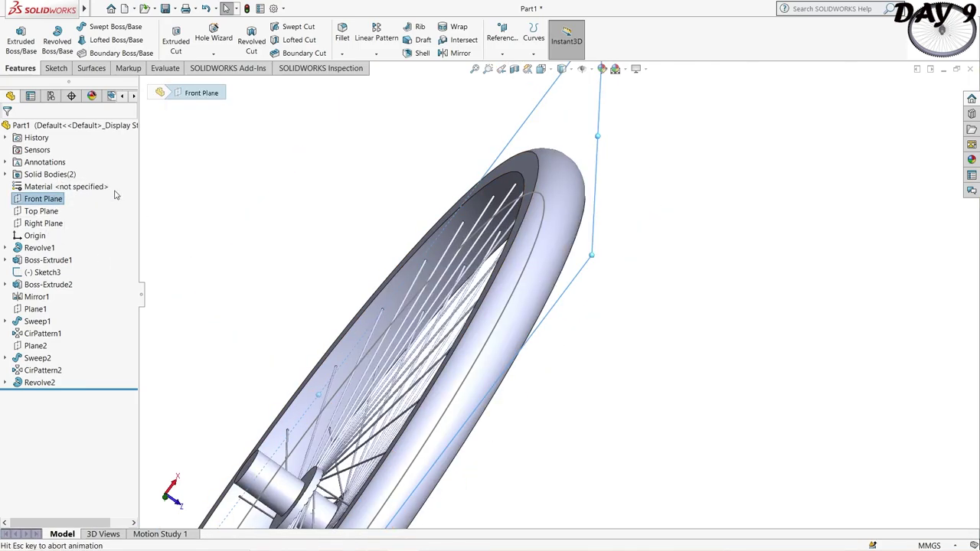
left_click(114, 190)
left_click(41, 210)
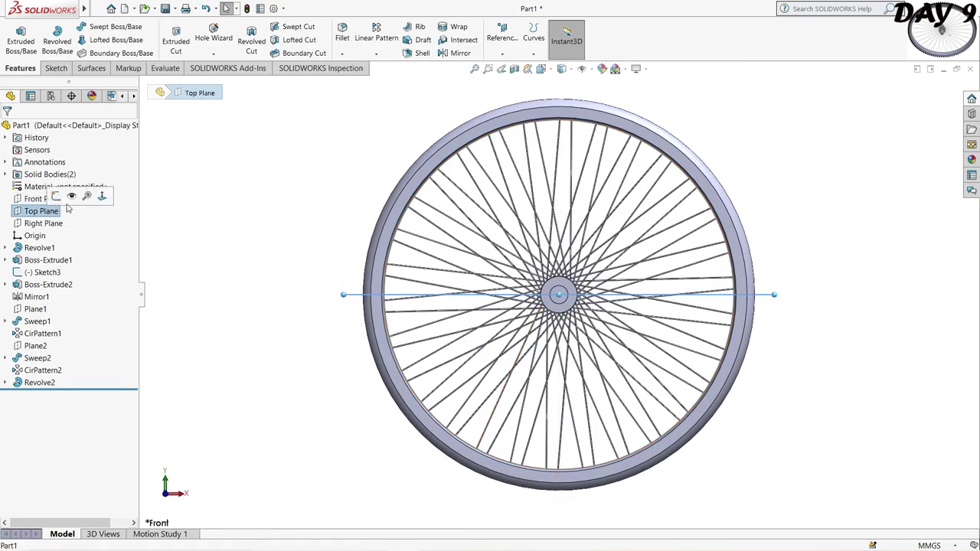
left_click(105, 202)
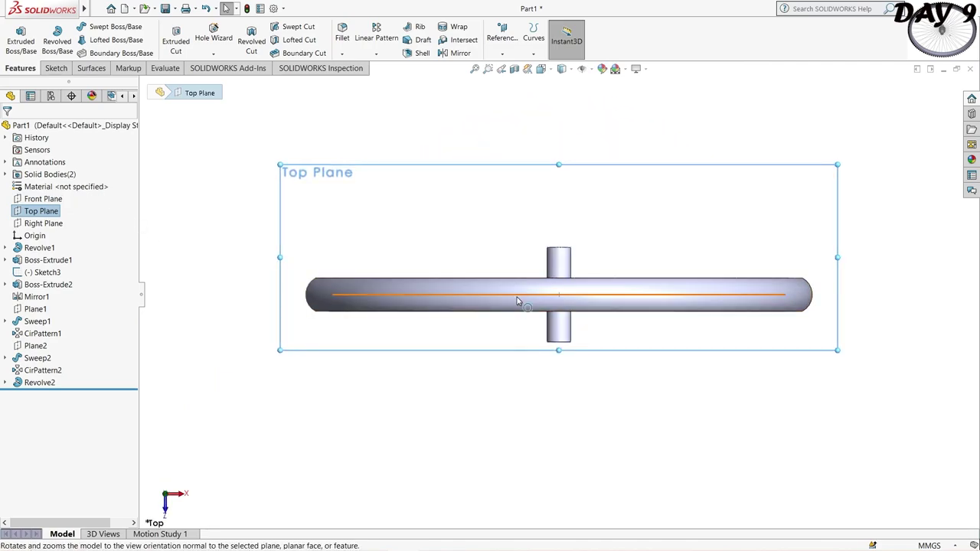
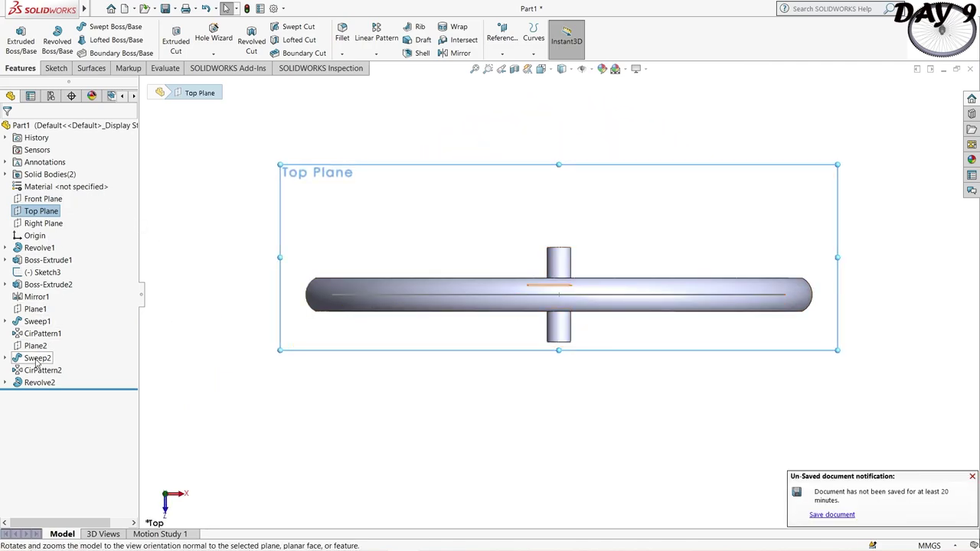
Start a new sketch on Plane1, looking straight down onto the Top Plane
left_click(43, 199)
left_click(92, 189)
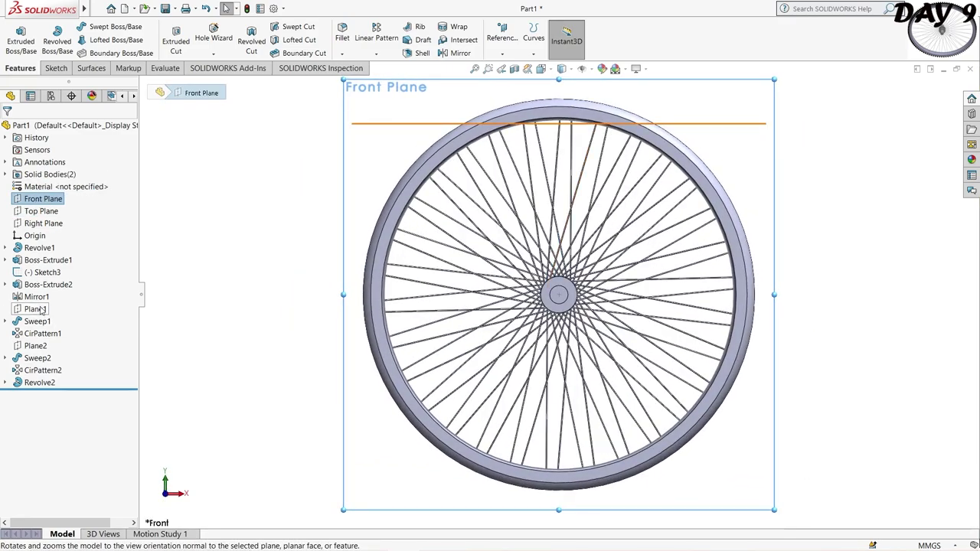
left_click(36, 309)
left_click(48, 291)
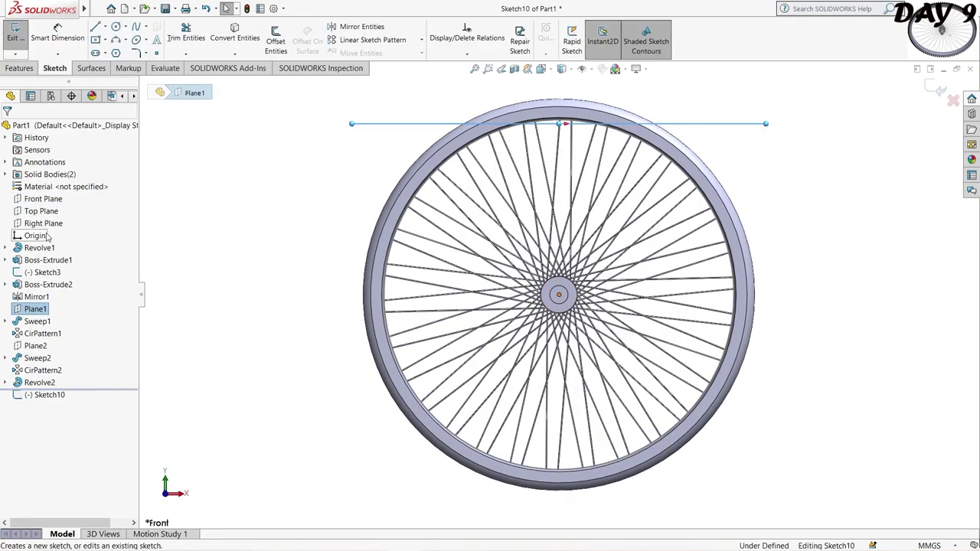
left_click(47, 212)
left_click(94, 197)
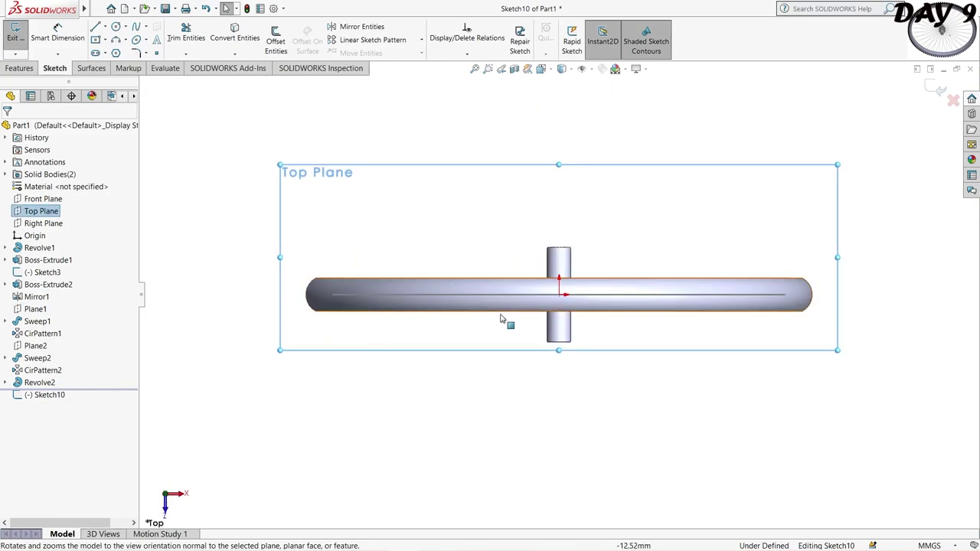
scroll(538, 317, "down", 3)
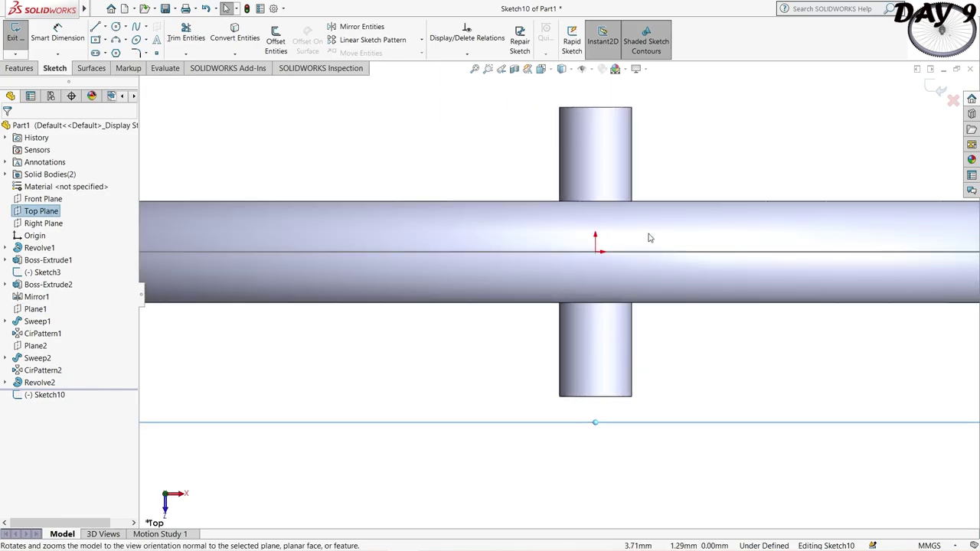
Draw a small center rectangle centred on the origin over the hub shaft
left_click(95, 41)
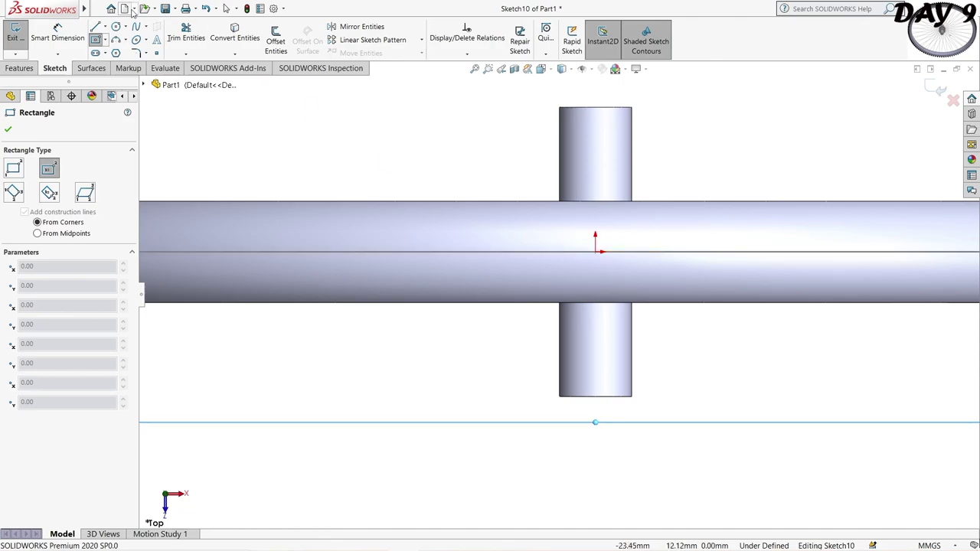
left_click(105, 40)
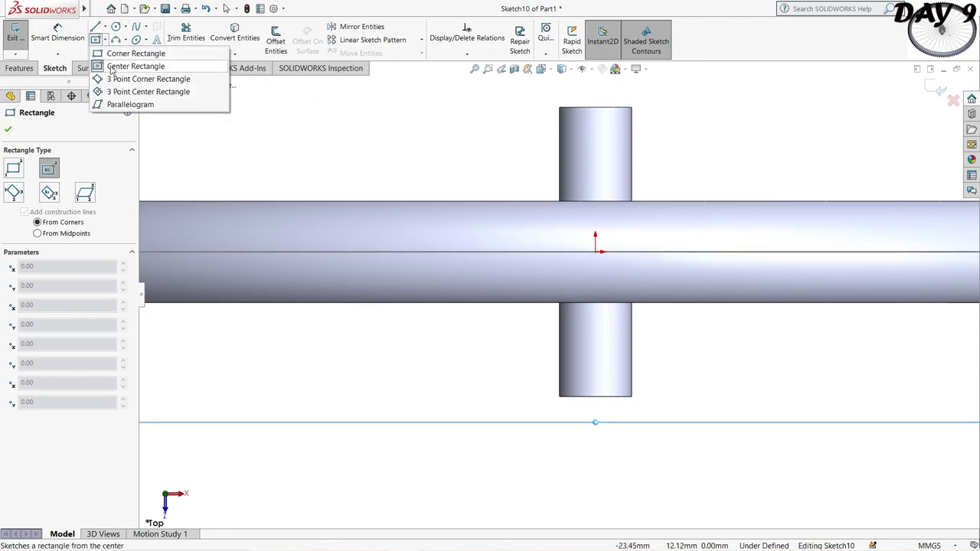
left_click(153, 162)
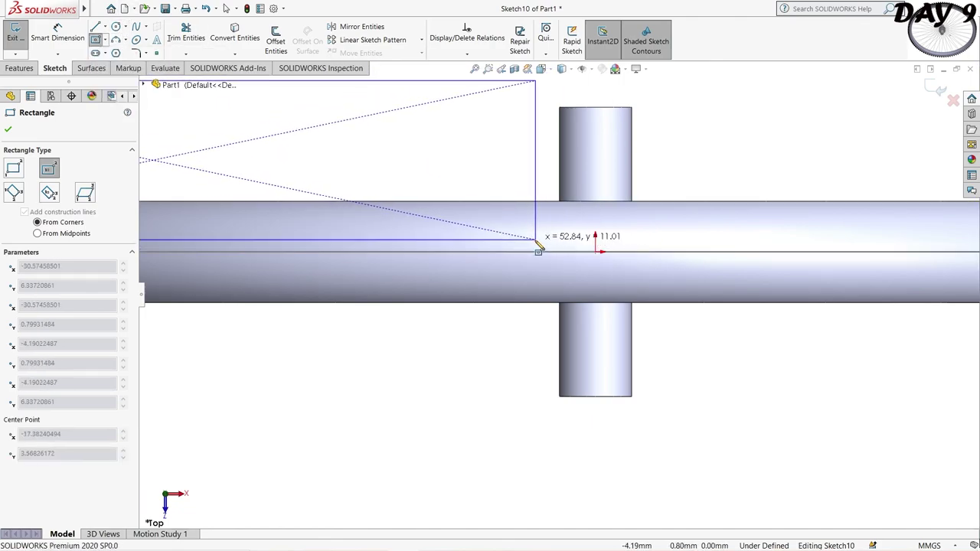
key("Escape")
left_click(96, 41)
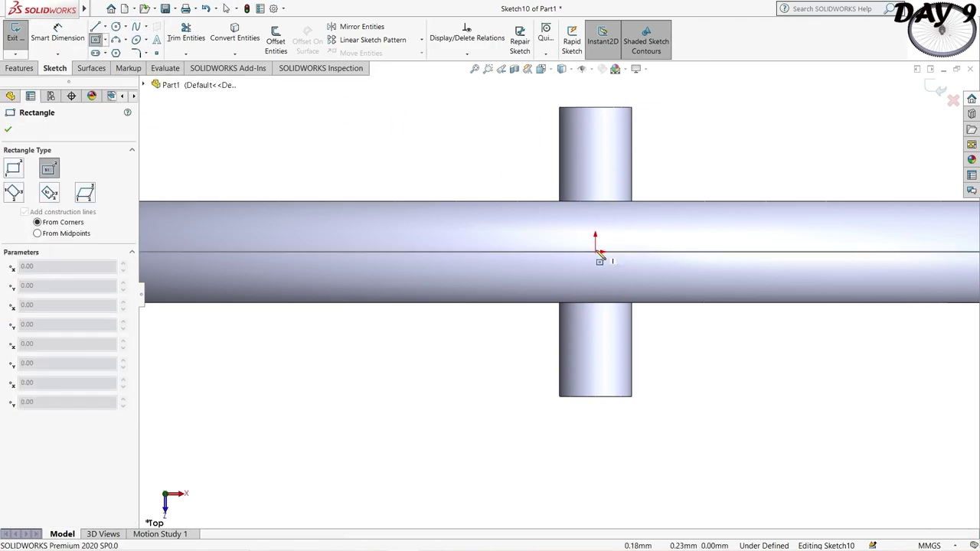
scroll(597, 283, "down", 1)
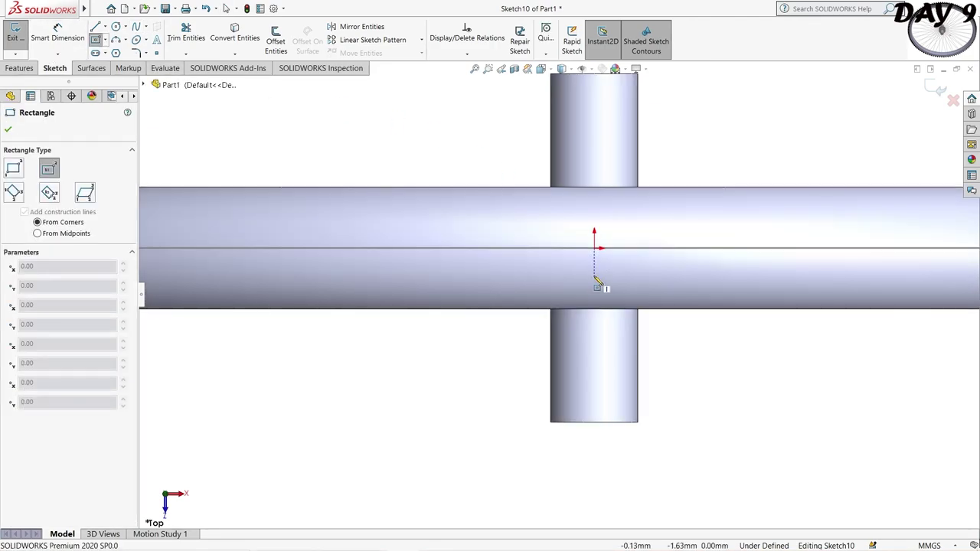
left_click(595, 248)
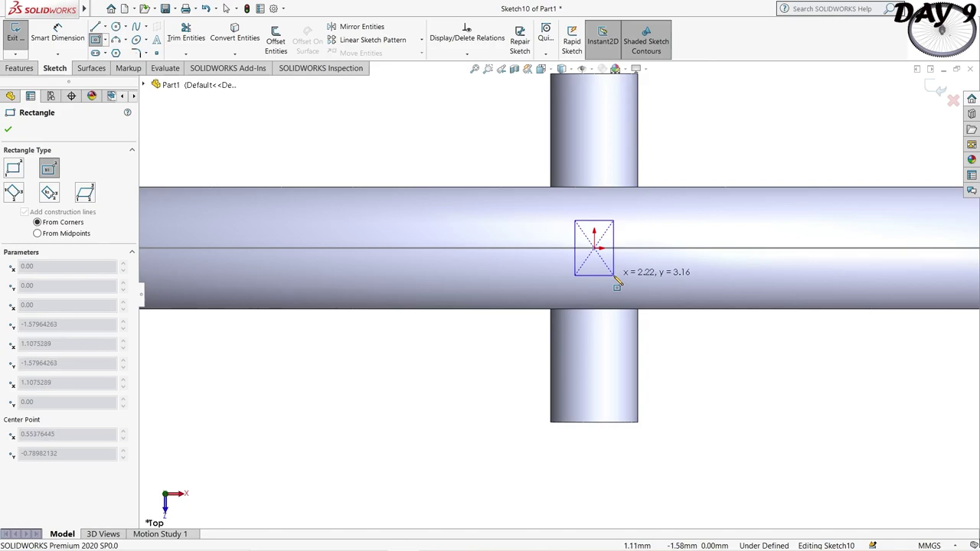
left_click(617, 273)
key("Escape")
left_click(57, 34)
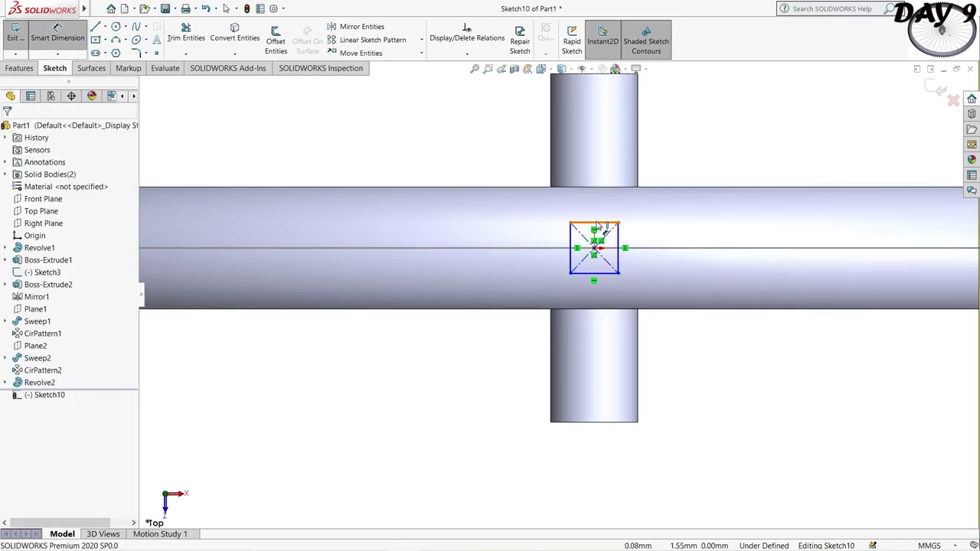
Dimension the rectangle 1.30 wide and 1.90 tall
left_click(595, 223)
left_click(588, 207)
type("30")
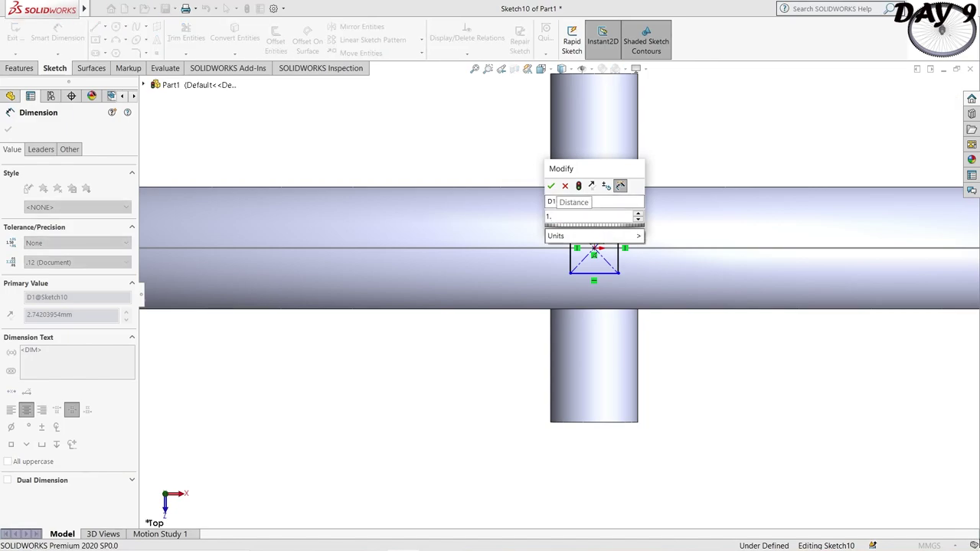
key("Return")
left_click(605, 257)
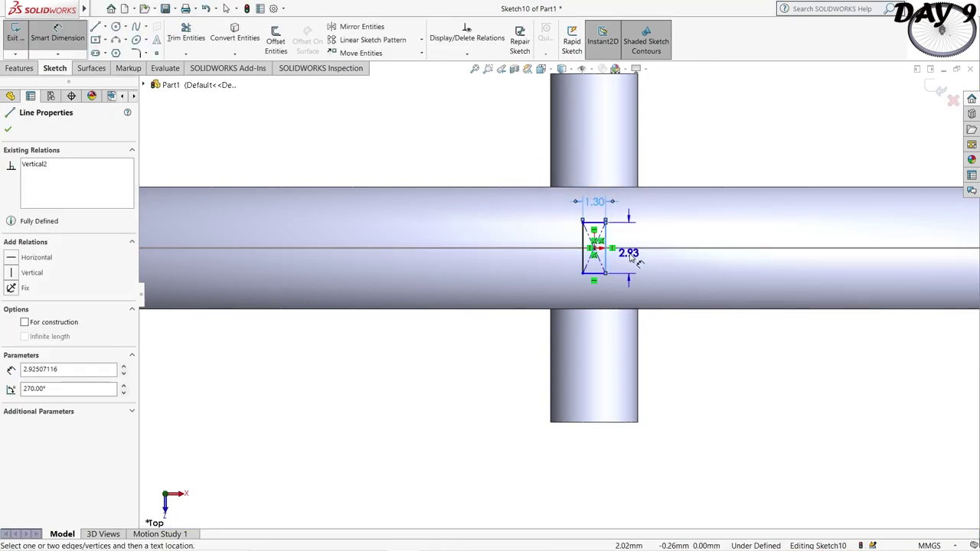
left_click(630, 259)
type("1.9")
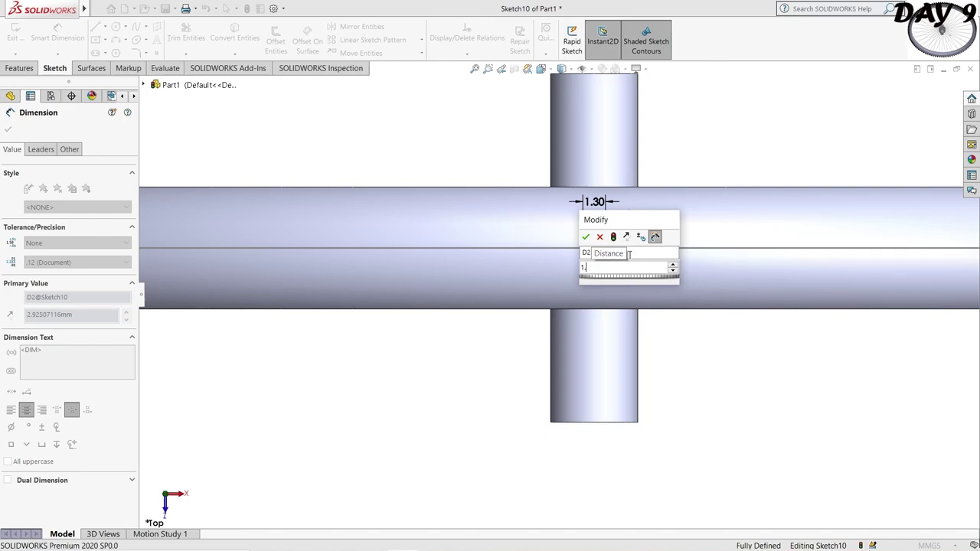
key("Return")
Draw two short diagonal lines across the rectangle's upper-left and lower-left corners
scroll(612, 258, "down", 3)
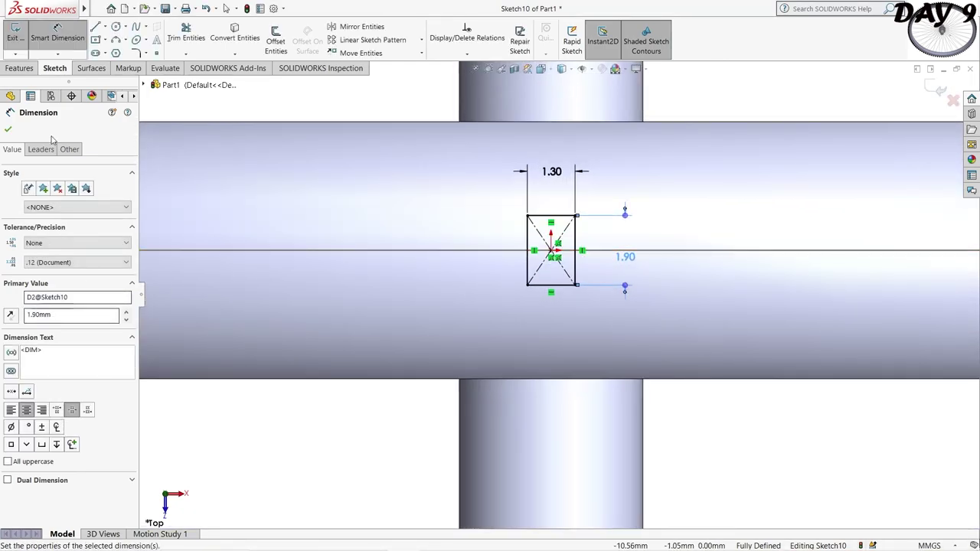
left_click(95, 27)
scroll(513, 286, "down", 3)
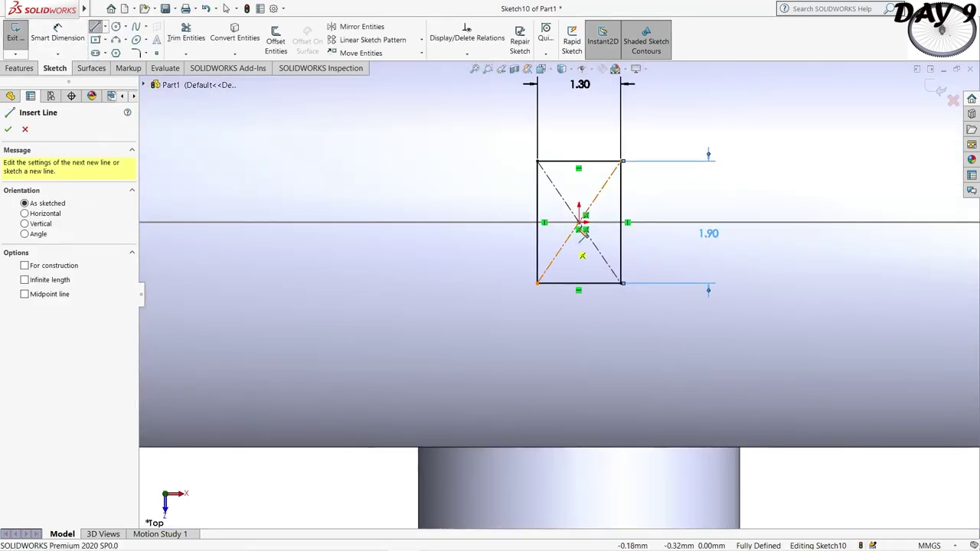
left_click(562, 162)
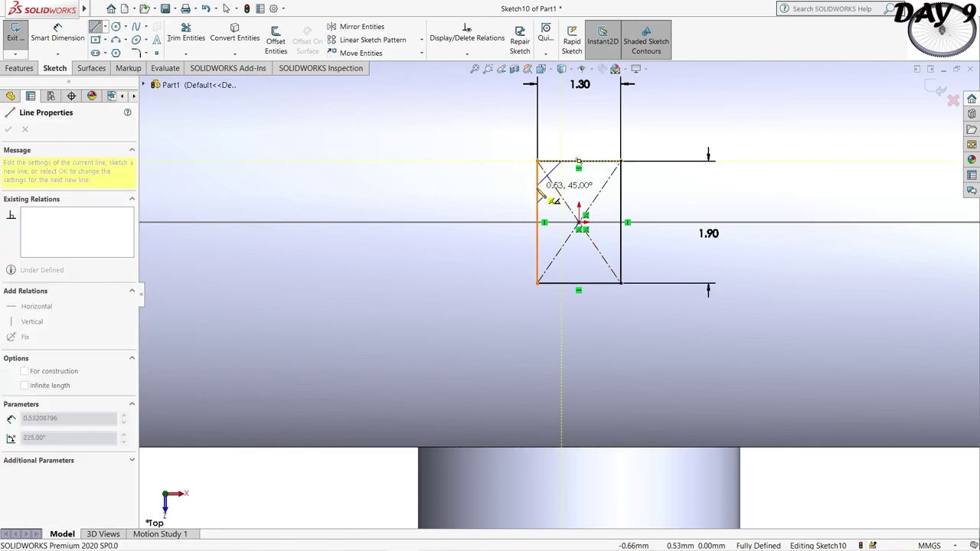
double_click(538, 187)
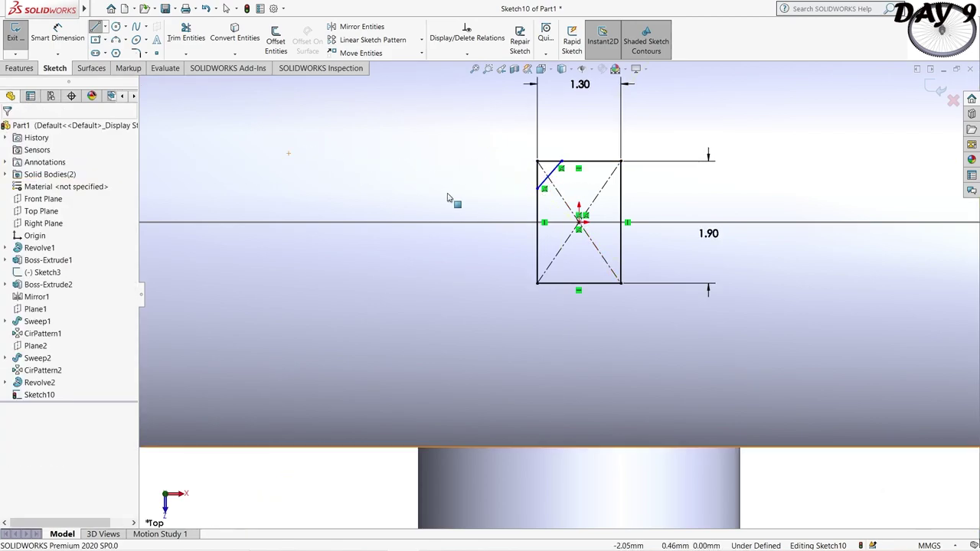
left_click(544, 253)
left_click(567, 283)
key("Escape")
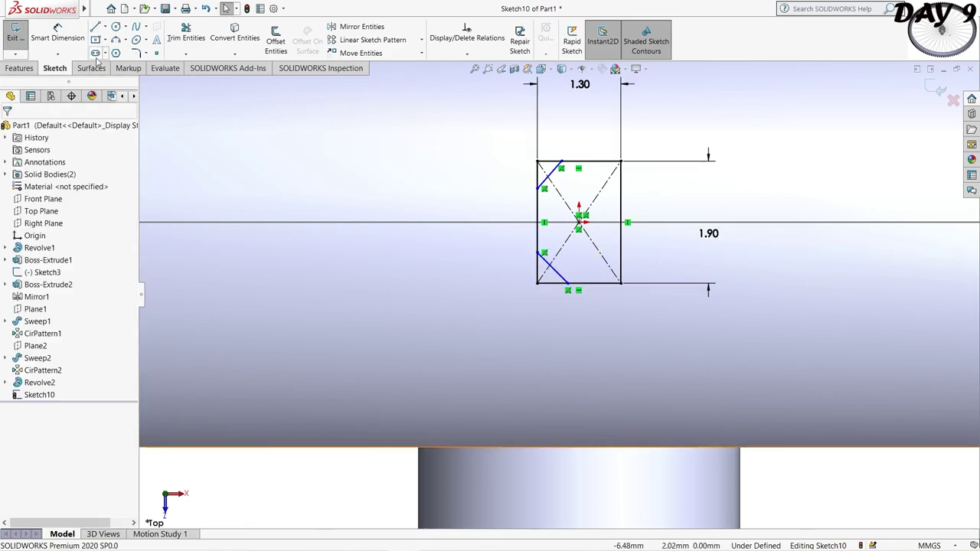
Trim away the rectangle's left corner pieces, leaving two chamfered corners
left_click(186, 35)
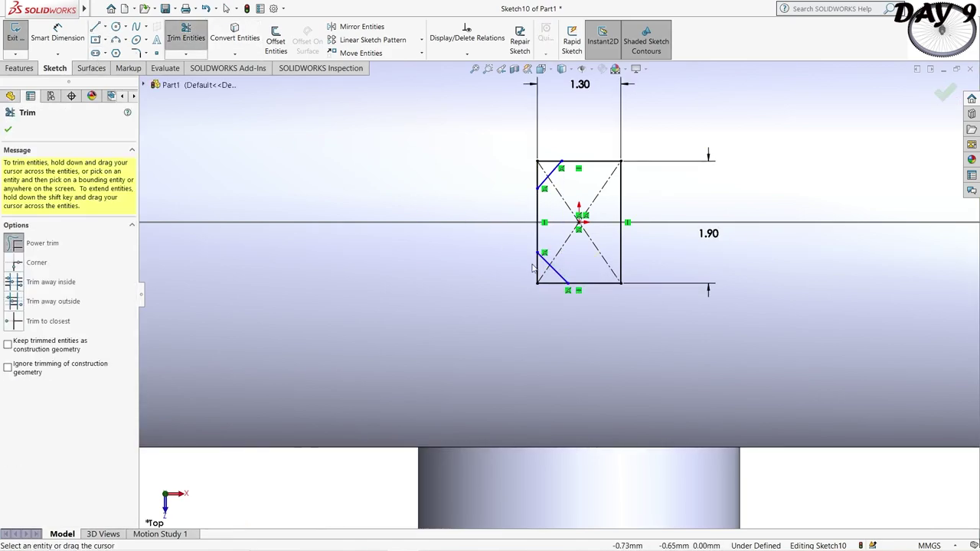
left_click_drag(529, 260, 557, 293)
left_click_drag(524, 178, 552, 159)
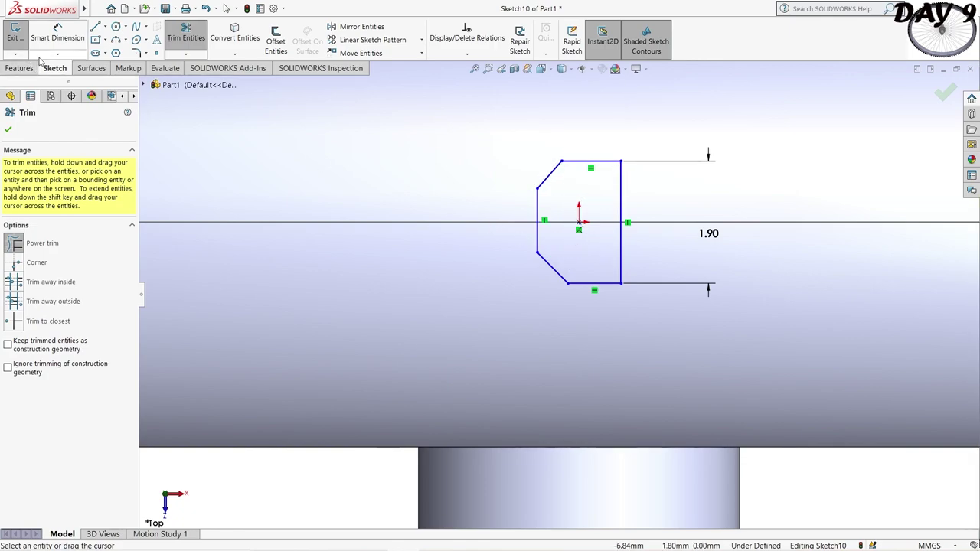
key("Escape")
left_click(275, 42)
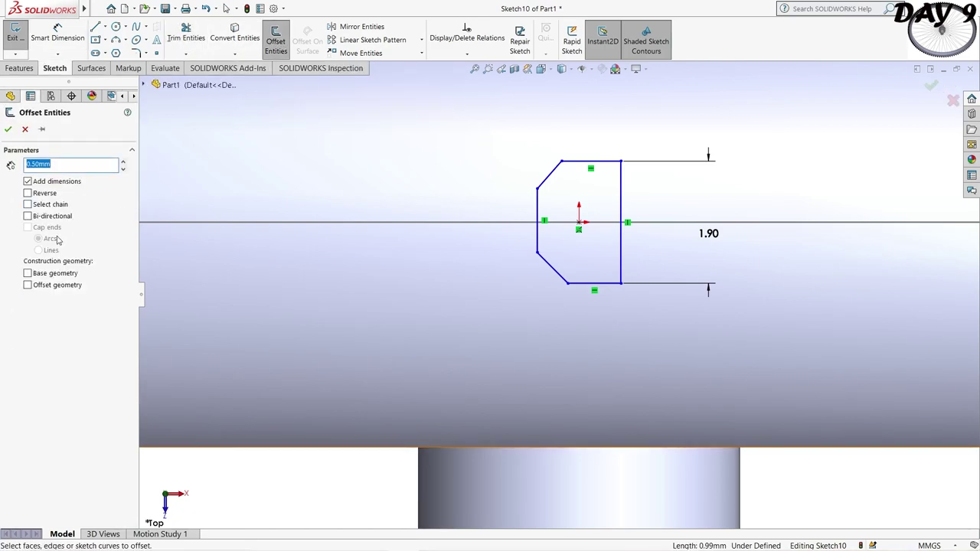
Offset the left edge and both chamfers 0.80 inward
left_click(536, 222)
left_click(549, 174)
left_click(560, 274)
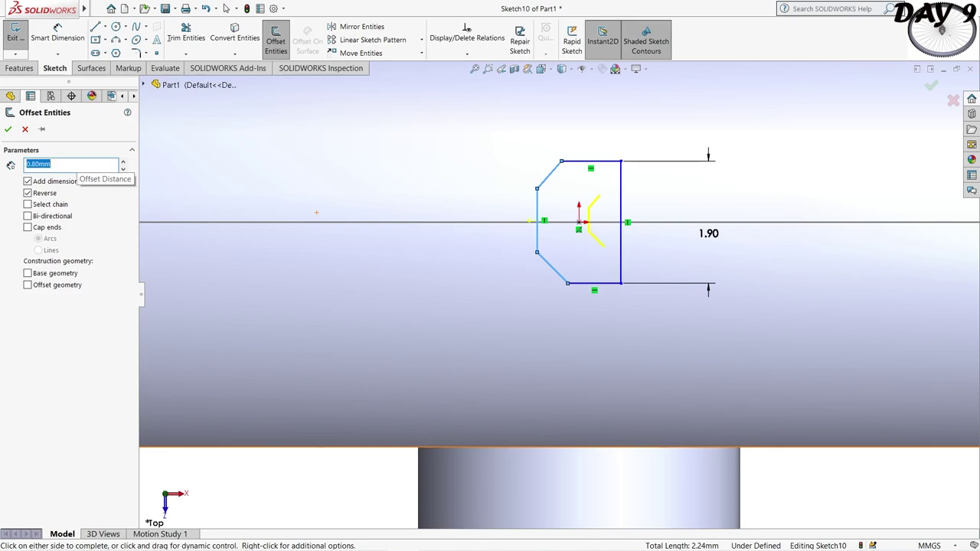
left_click(9, 130)
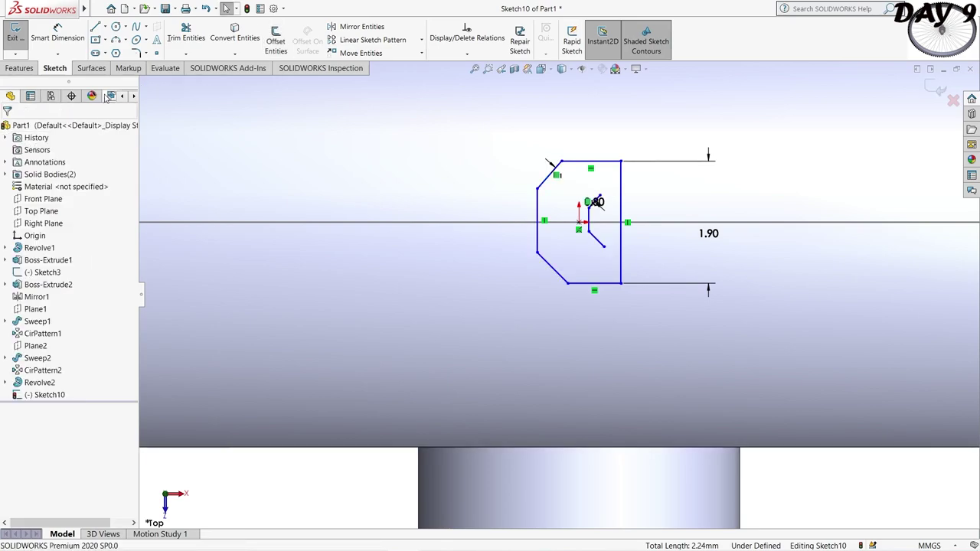
Draw a vertical line to the top edge and another from the inner diagonal to the bottom edge
left_click(97, 26)
scroll(631, 176, "down", 2)
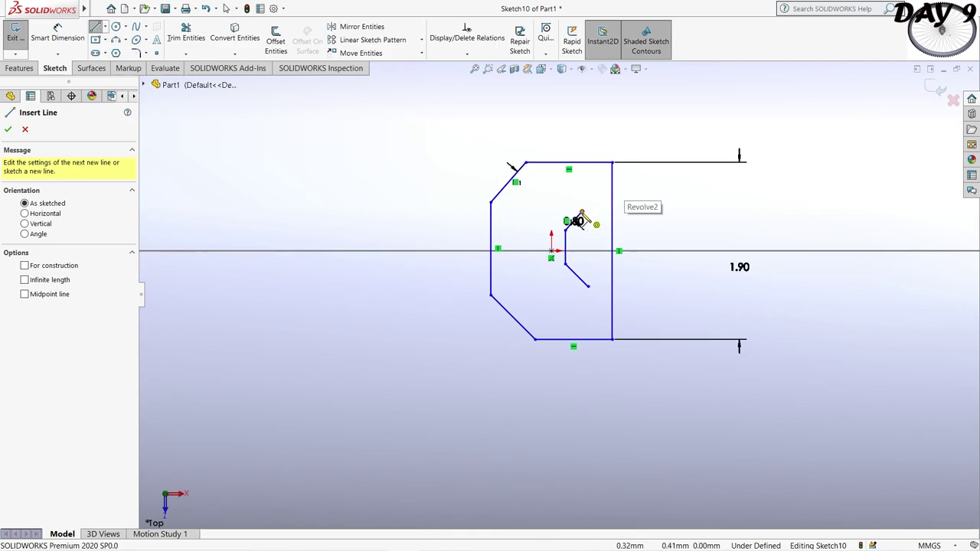
left_click(582, 164)
key("Escape")
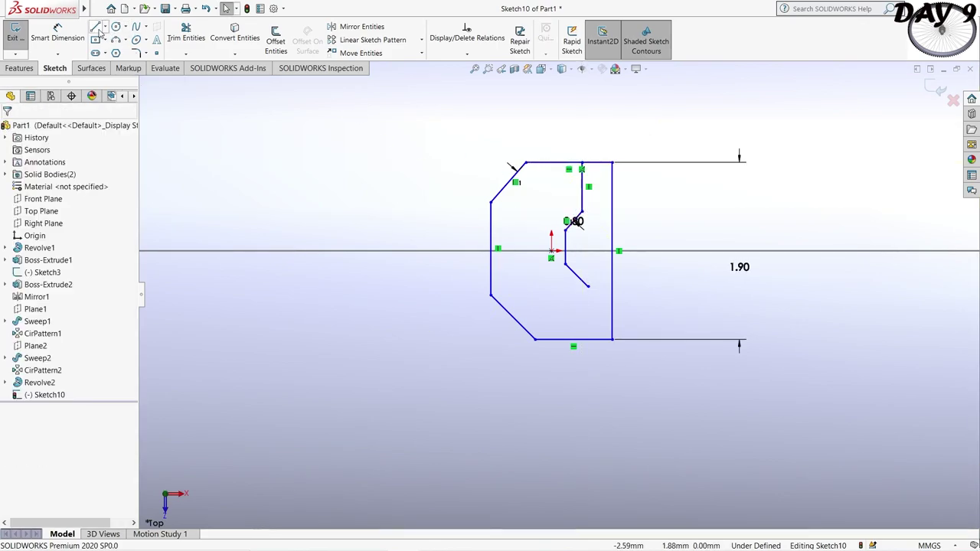
left_click(97, 26)
scroll(665, 370, "down", 2)
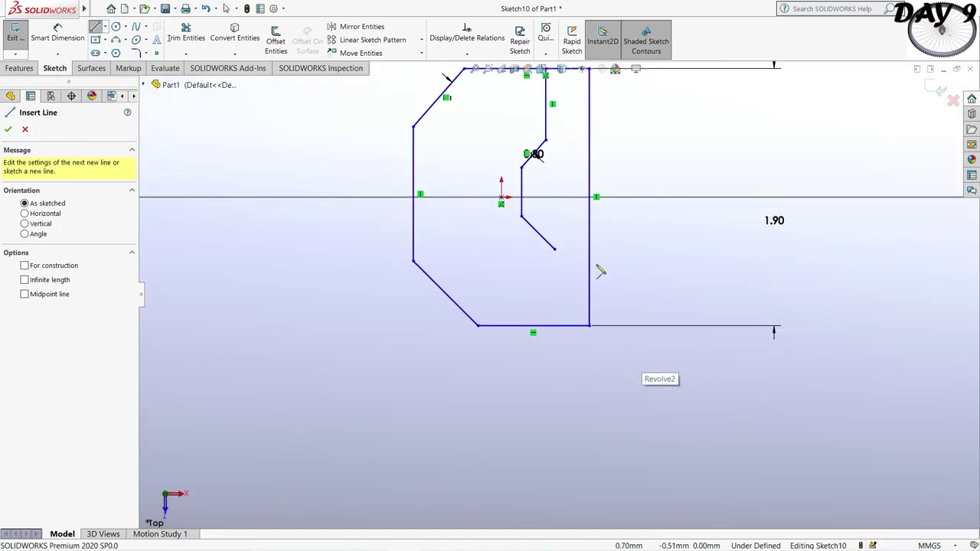
left_click(554, 249)
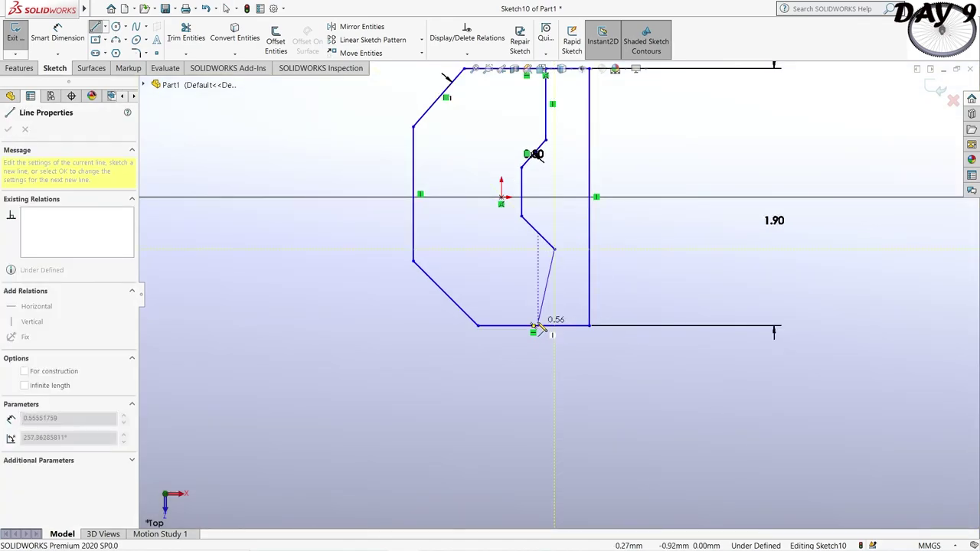
left_click(554, 326)
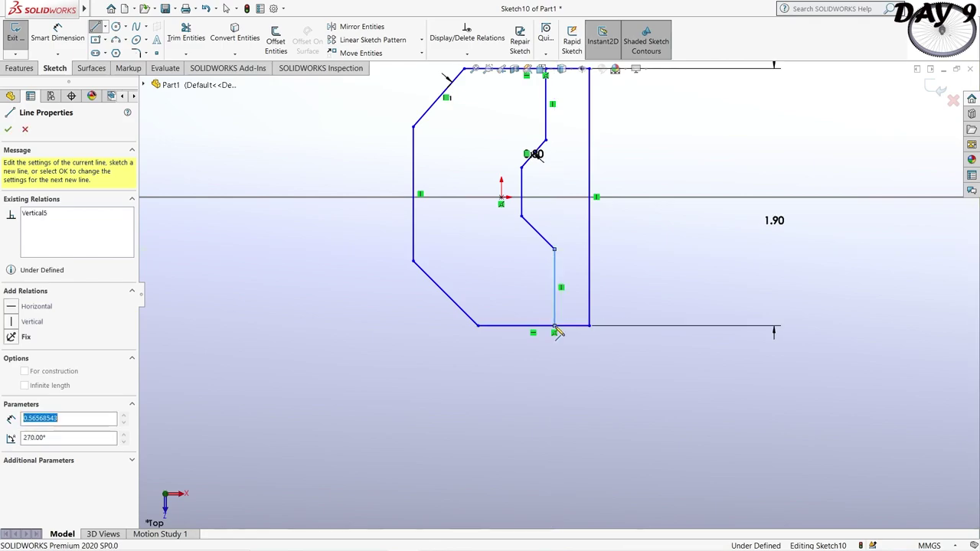
key("Escape")
Trim off the extra right part of the top line
scroll(608, 325, "up", 2)
left_click(186, 34)
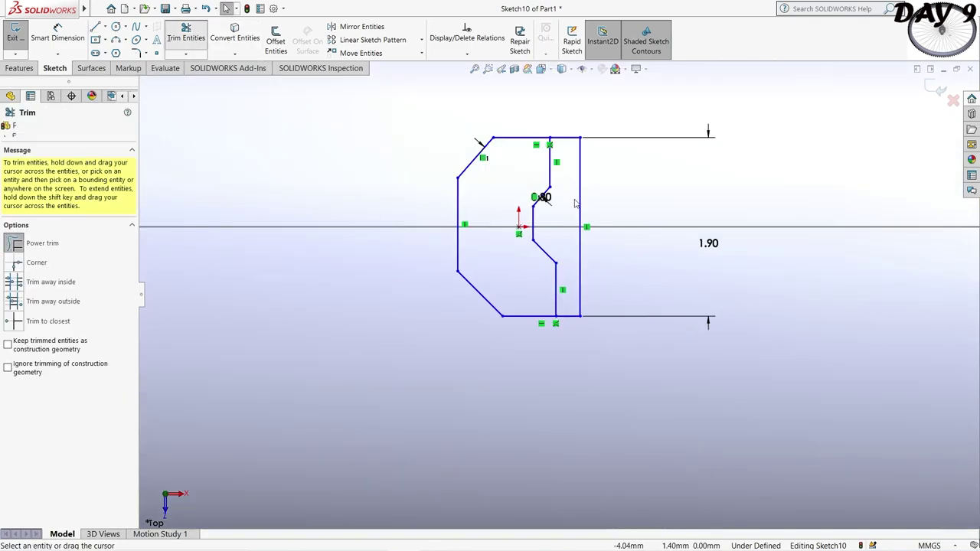
left_click_drag(579, 188, 613, 231)
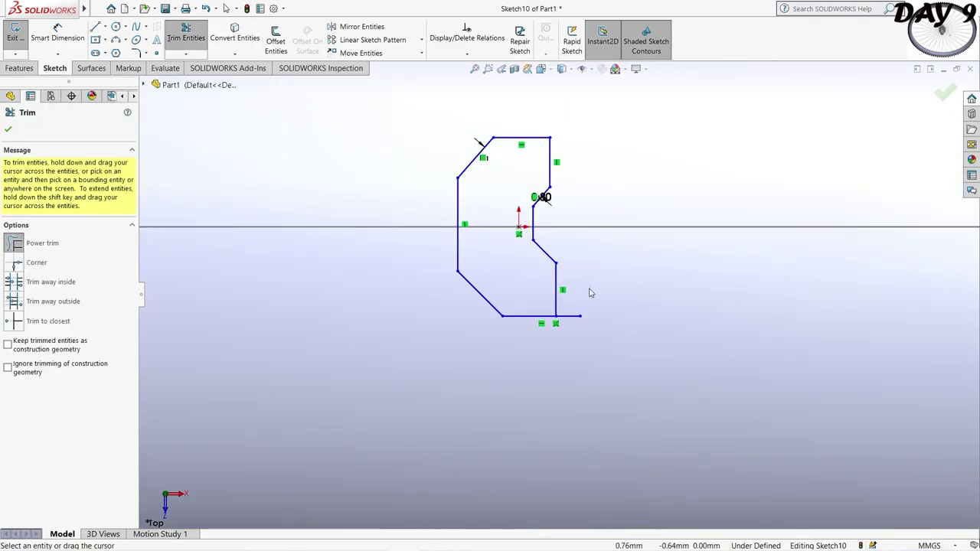
left_click(9, 128)
scroll(536, 298, "up", 2)
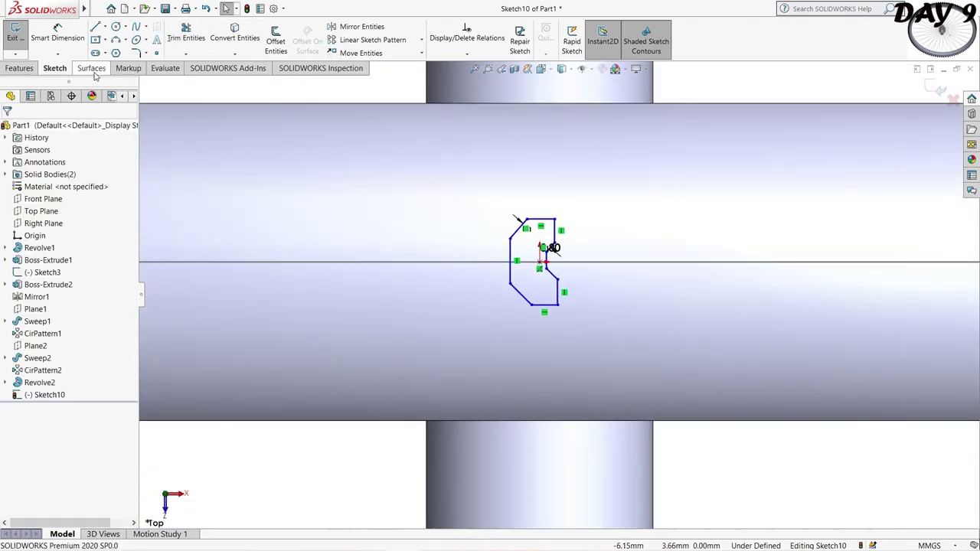
Sketch a closed, slanted zigzag line outline below and left of the first profile
left_click(96, 27)
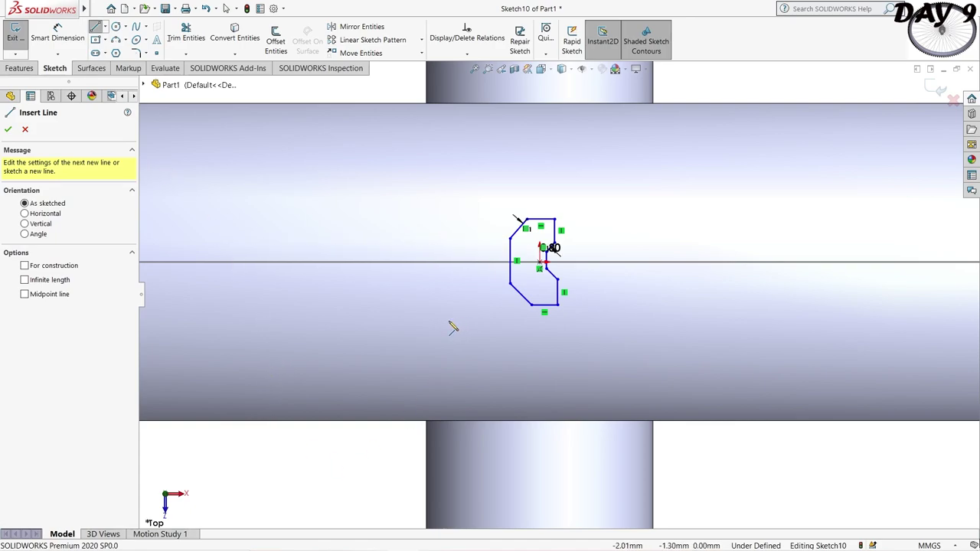
left_click(448, 306)
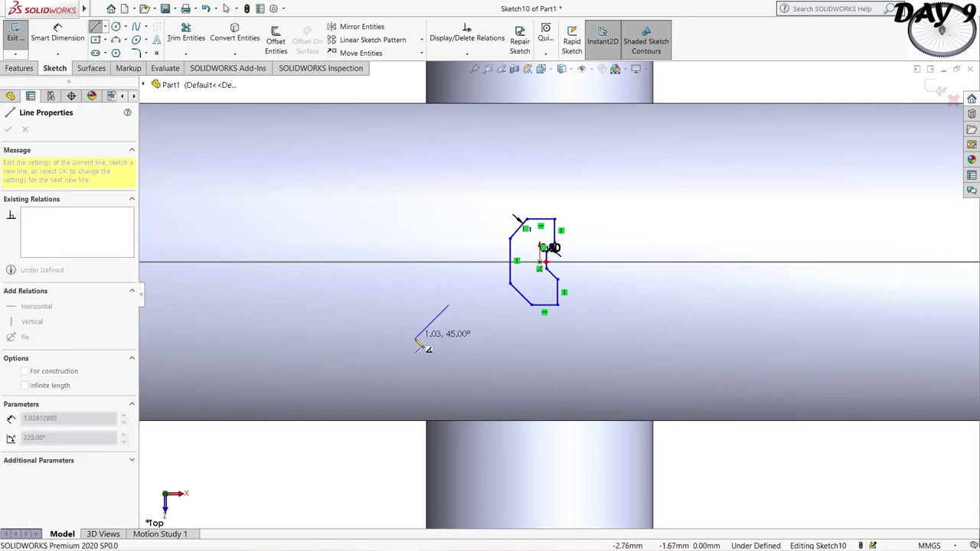
left_click(414, 339)
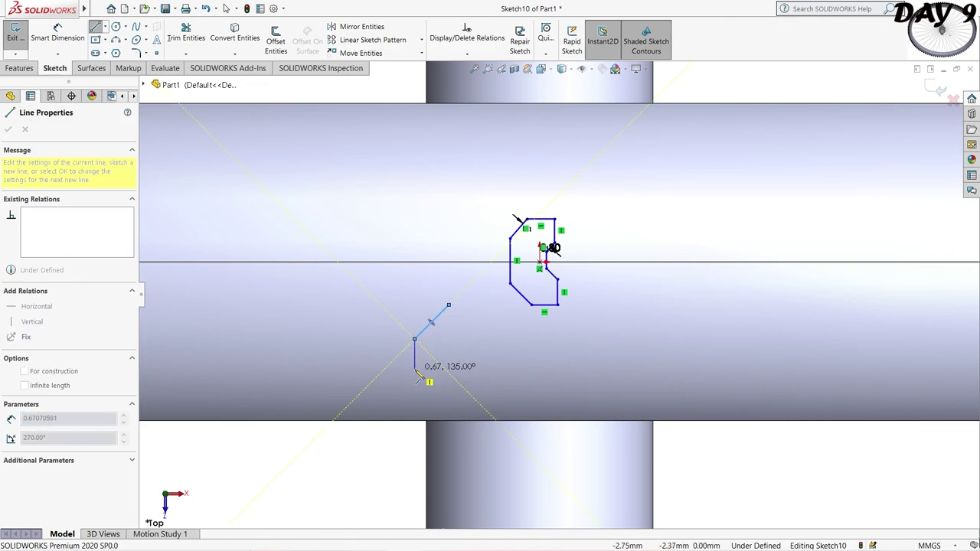
left_click(414, 371)
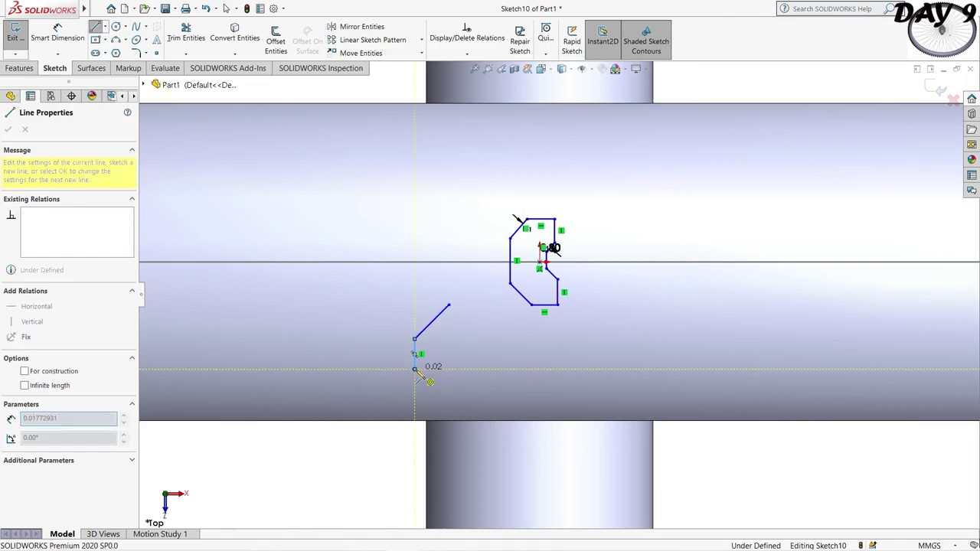
left_click(378, 399)
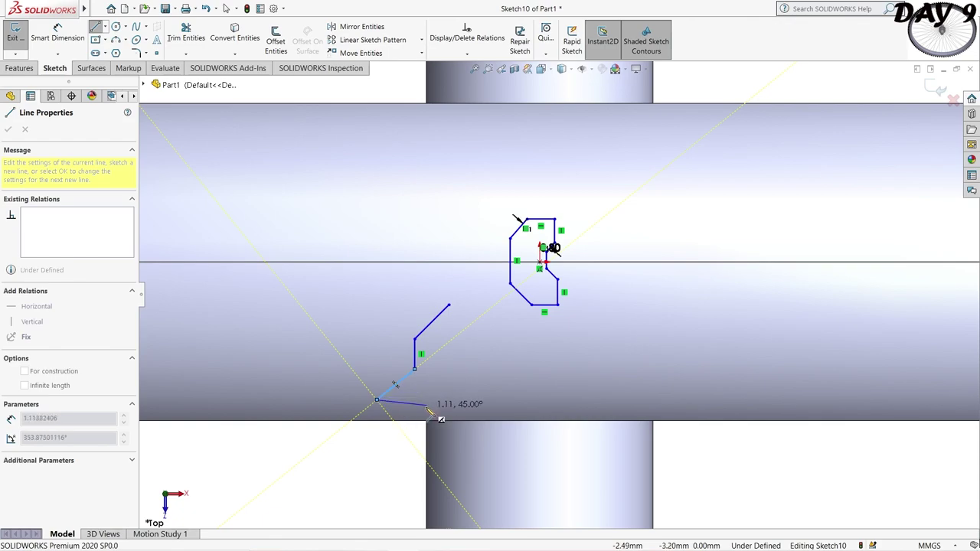
left_click(376, 400)
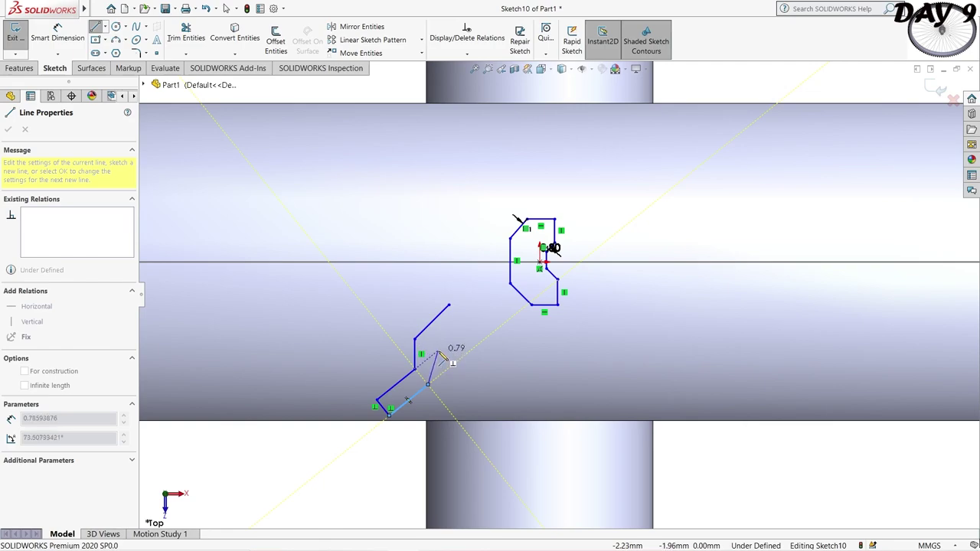
left_click(447, 307)
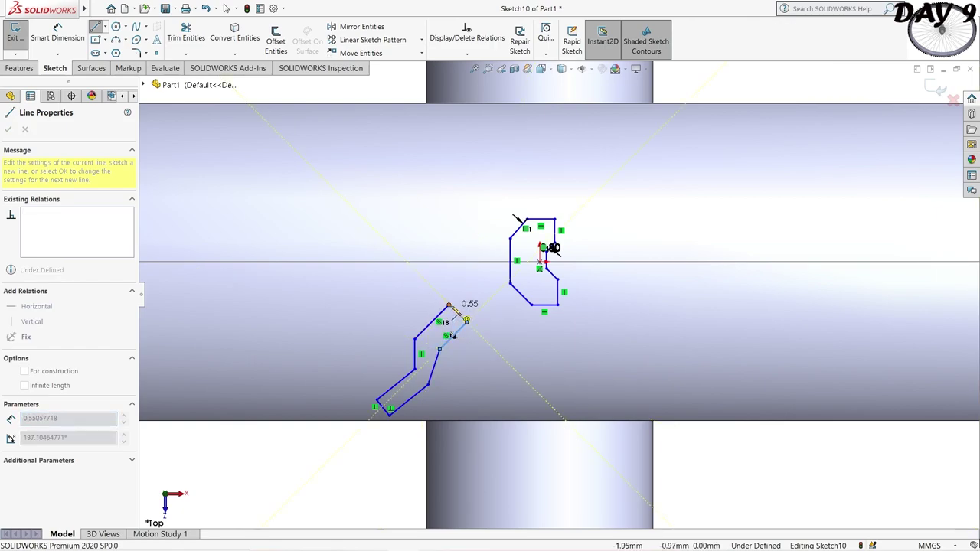
double_click(464, 317)
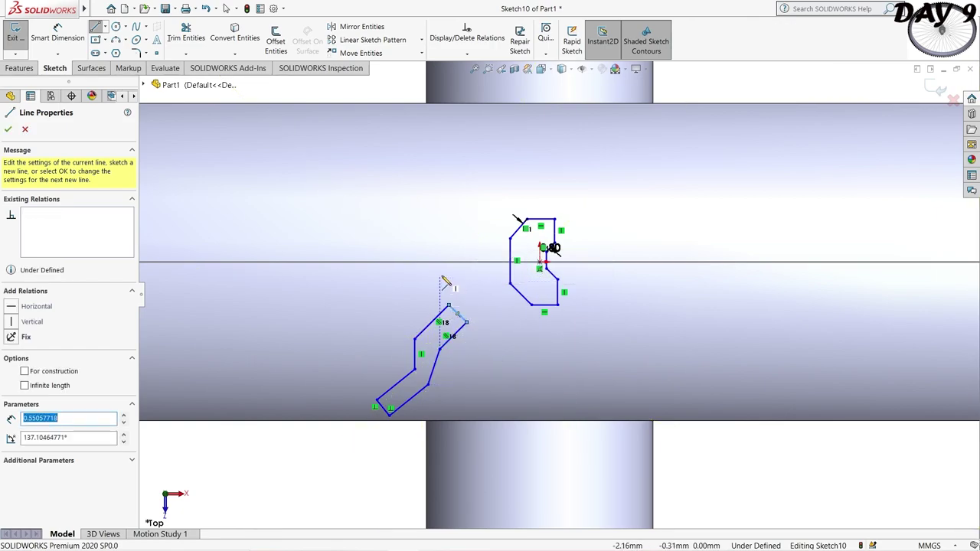
key("Escape")
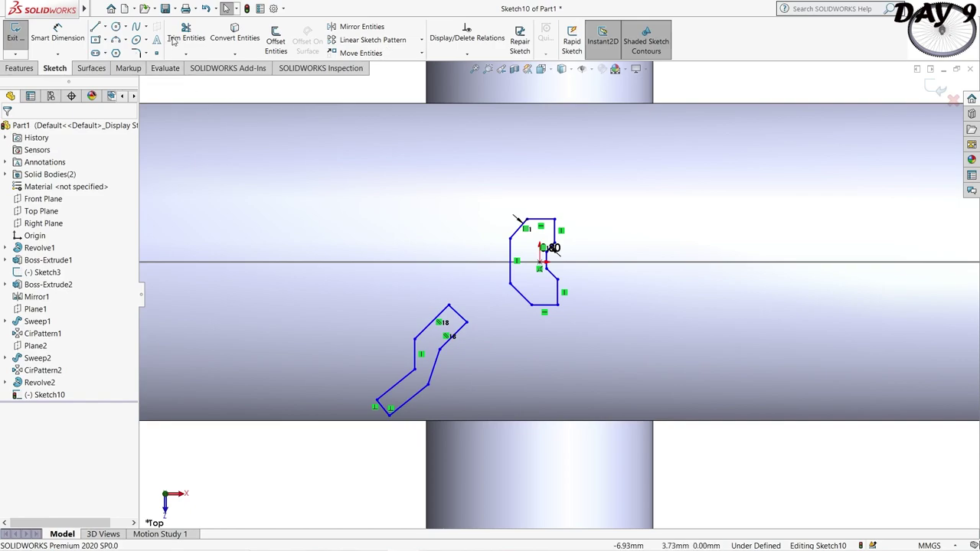
Mirror the lower zigzag outline's lines about the Front Plane to create an upper copy
left_click(379, 29)
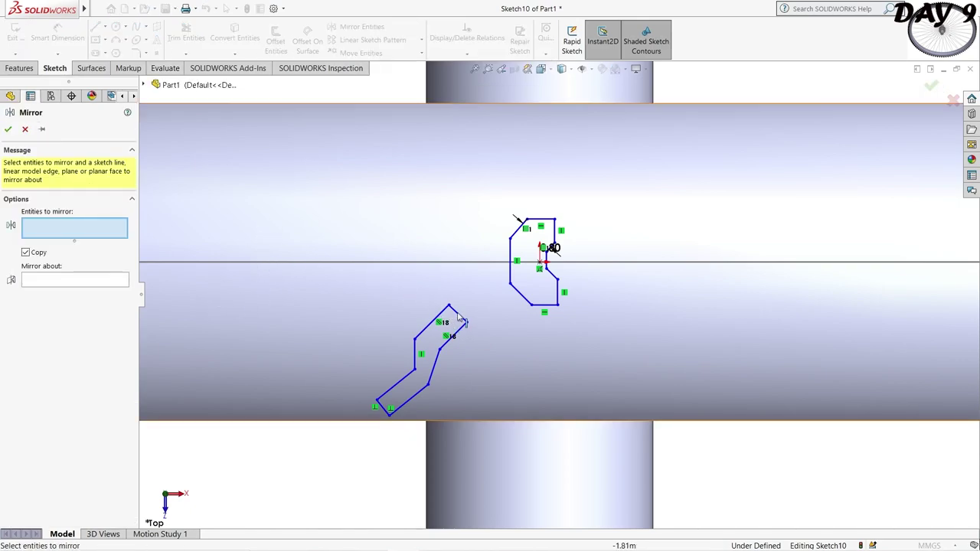
left_click_drag(469, 293, 362, 410)
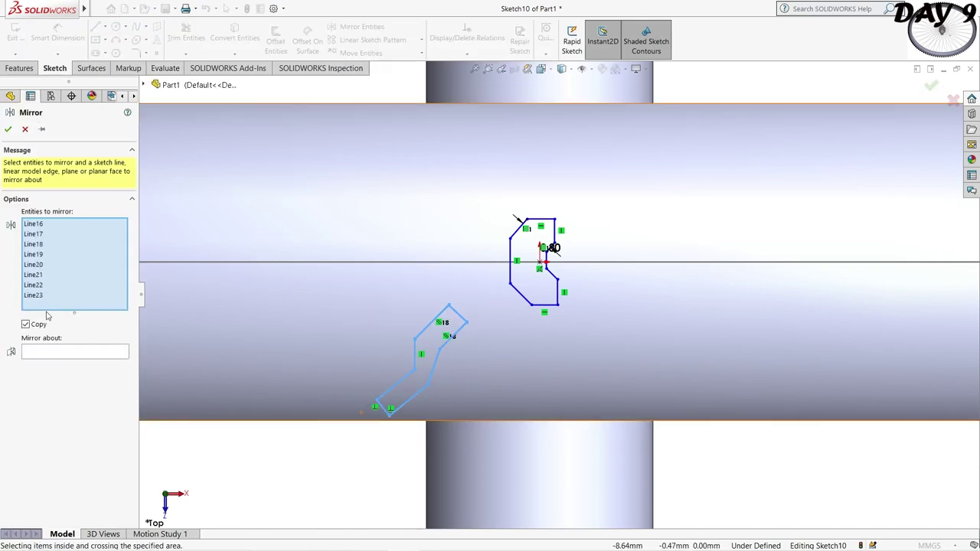
left_click(48, 352)
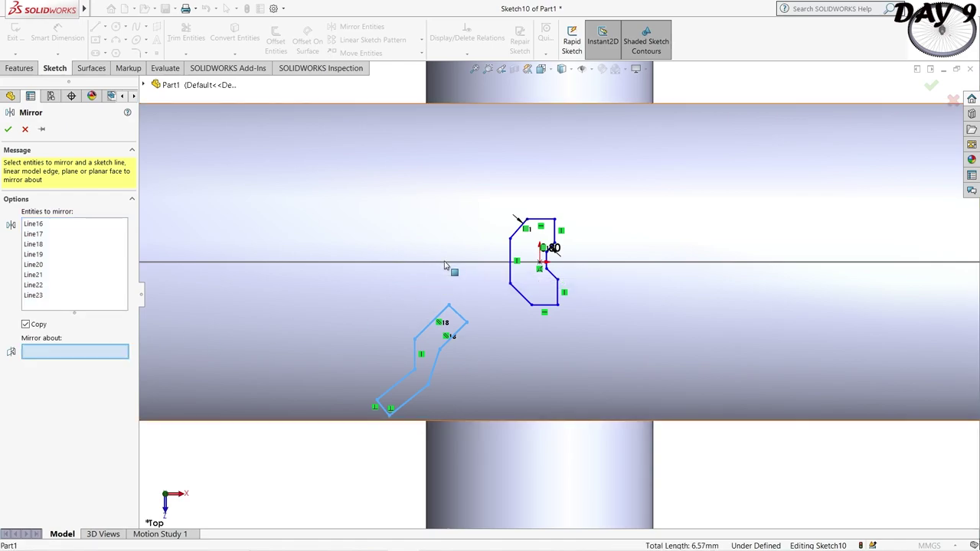
scroll(455, 306, "up", 5)
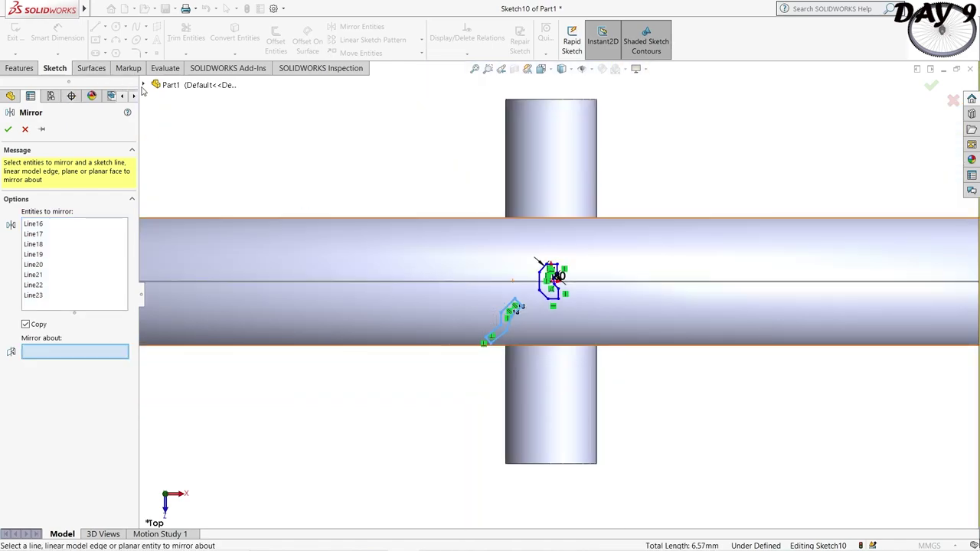
left_click(142, 85)
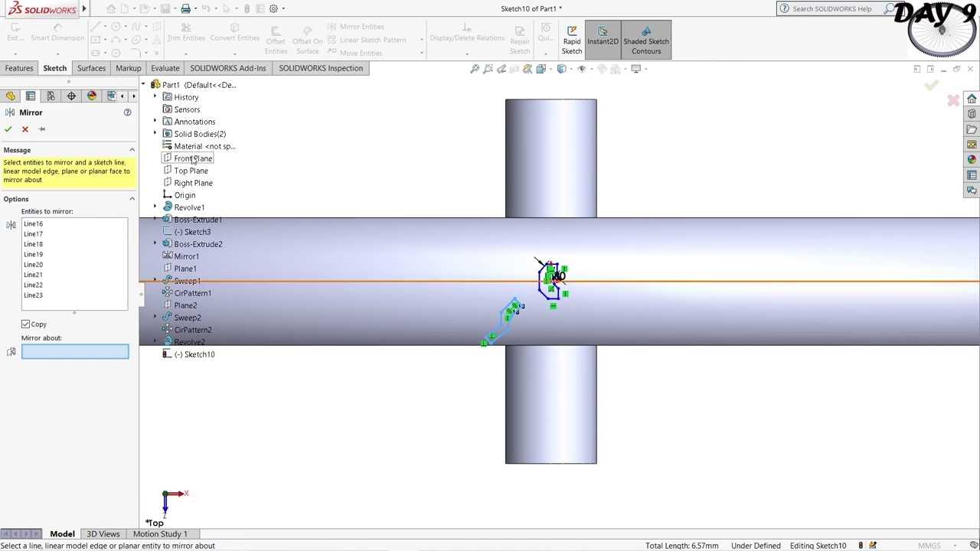
left_click(193, 159)
left_click(7, 129)
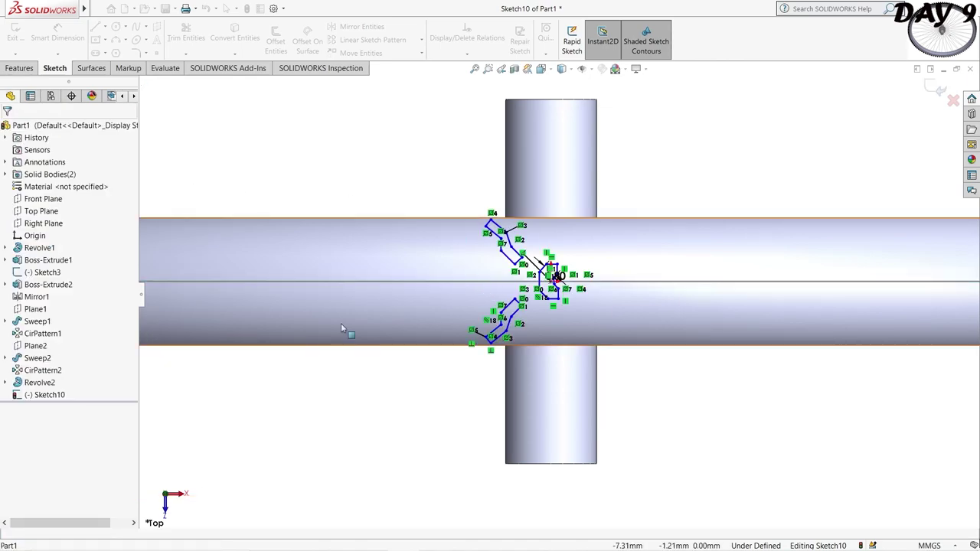
scroll(459, 257, "down", 2)
left_click(22, 68)
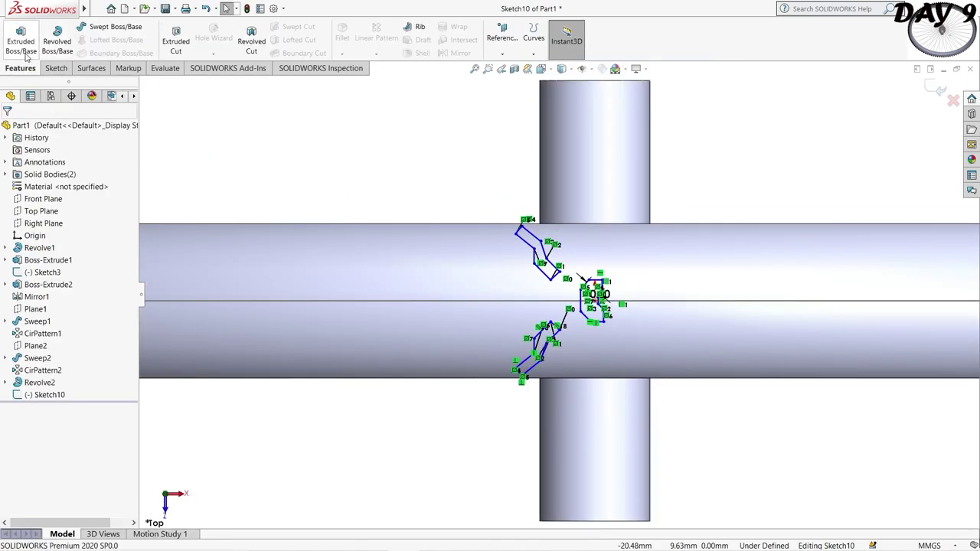
Extrude Sketch10 as Boss-Extrude4, Blind 4.00mm, starting from a 3.00mm offset
left_click(22, 55)
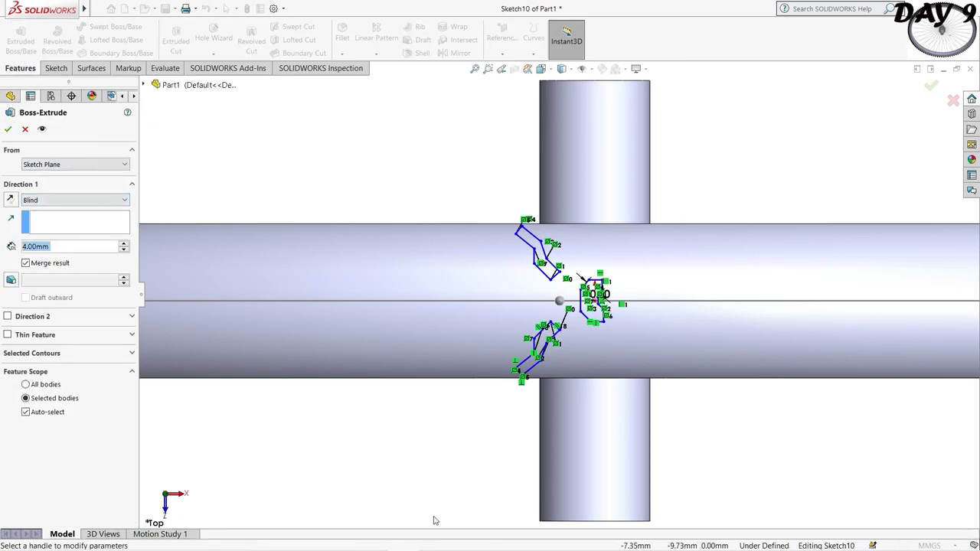
middle_click_drag(433, 521, 274, 239)
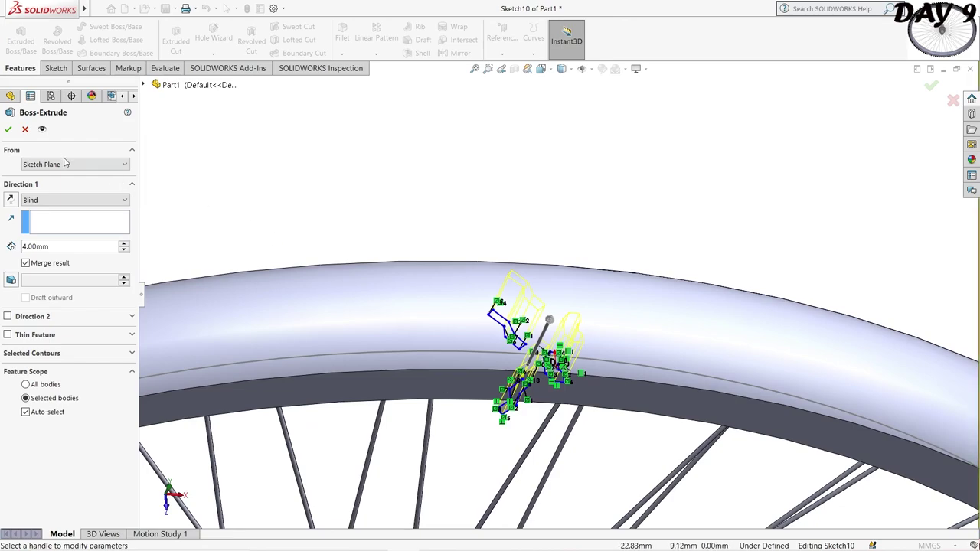
left_click(65, 163)
left_click(69, 198)
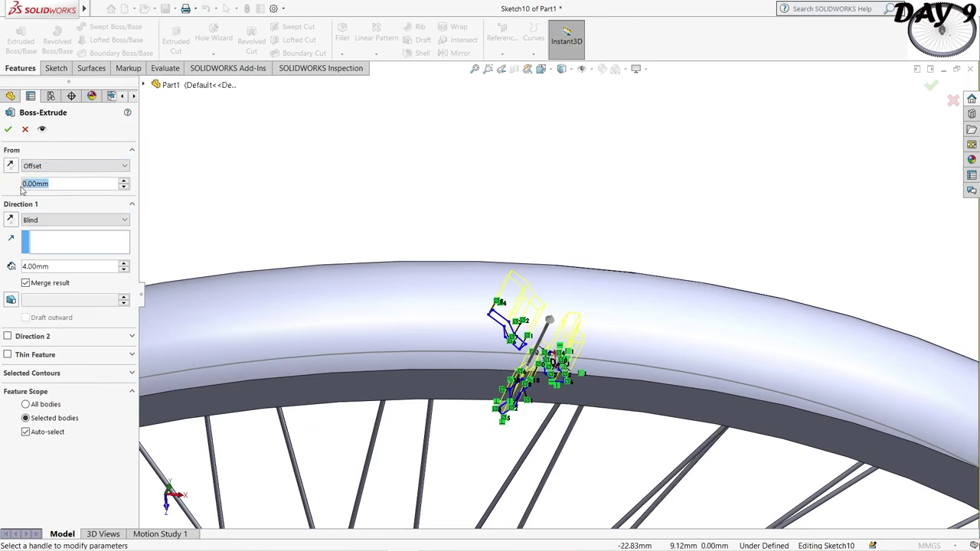
type("2")
key("Return")
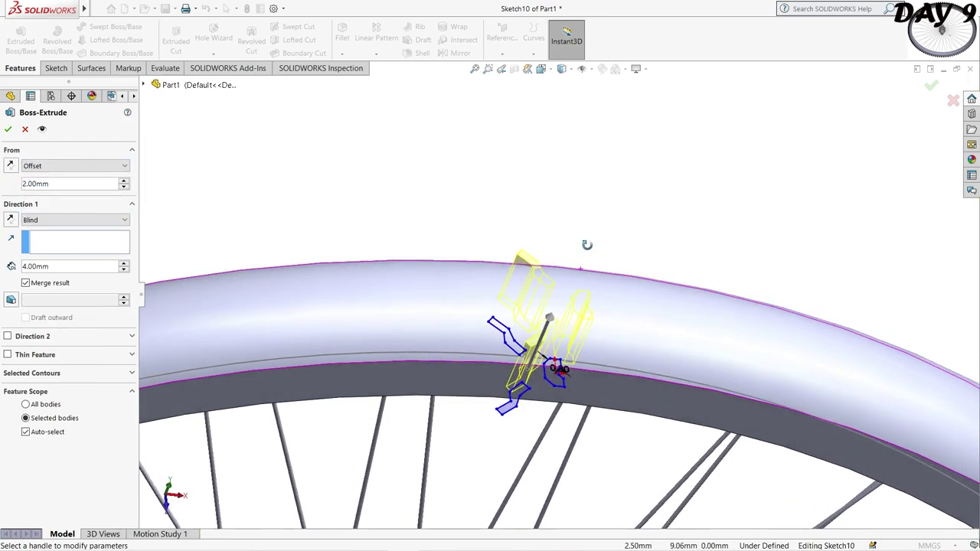
middle_click_drag(587, 245, 603, 402)
scroll(603, 402, "up", 5)
scroll(582, 368, "down", 2)
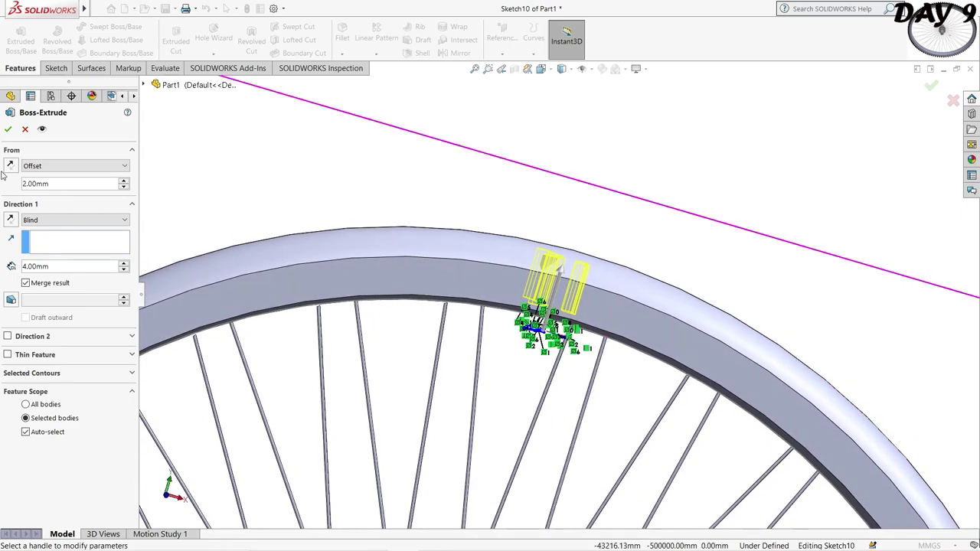
right_click(25, 184)
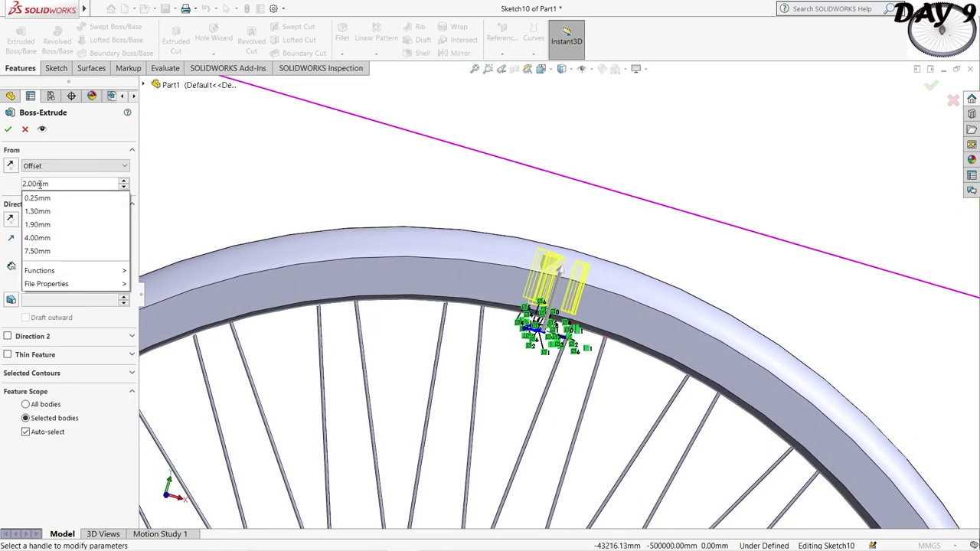
right_click(24, 183)
left_click(28, 189)
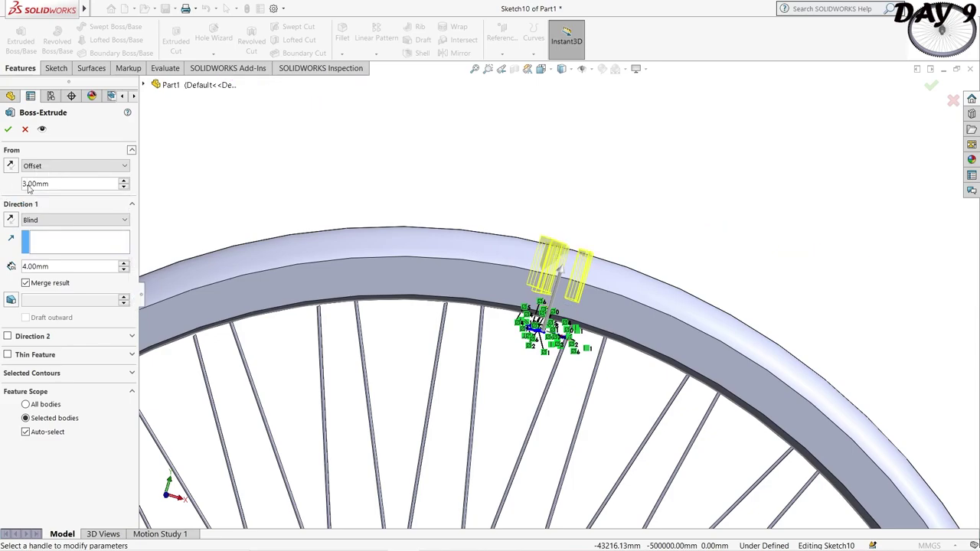
middle_click_drag(626, 216, 225, 241)
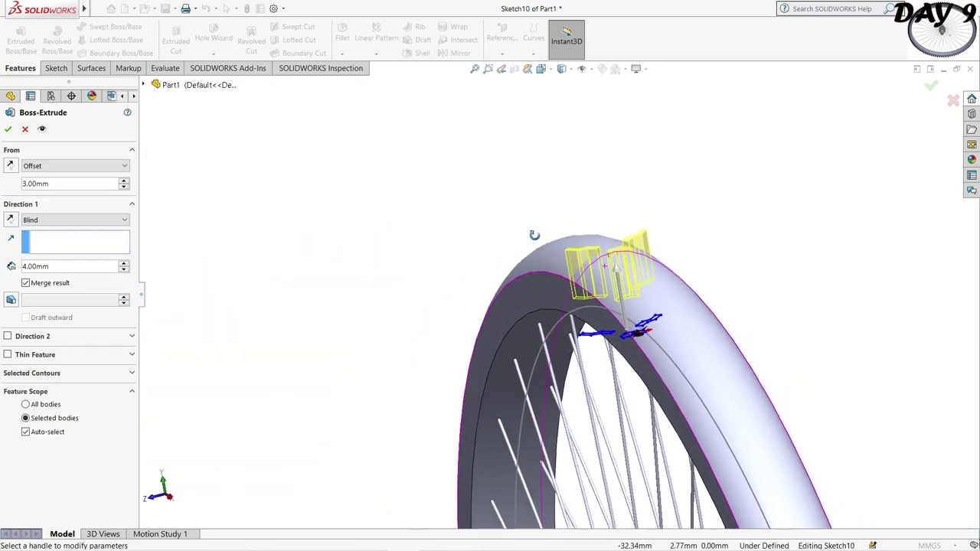
left_click(7, 129)
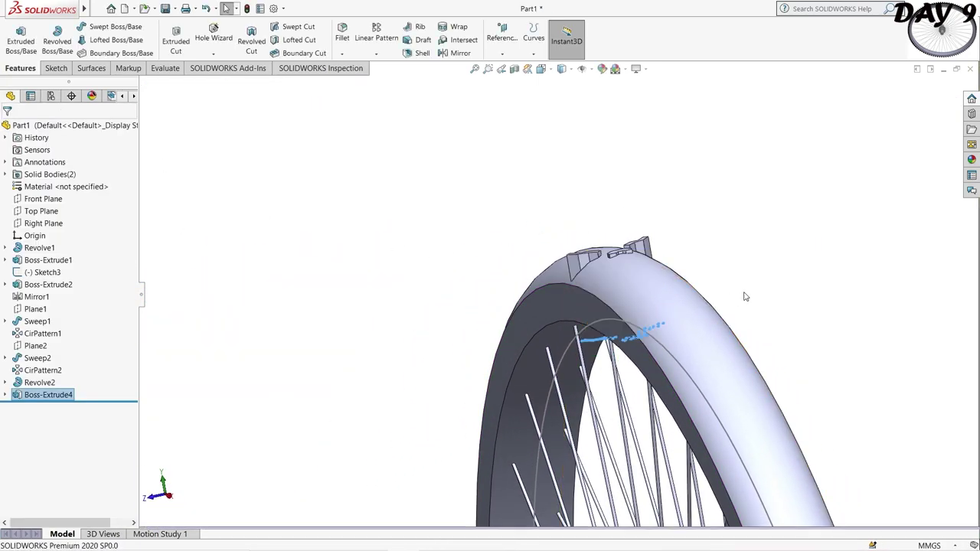
Start a new sketch on the Right Plane, viewed normal to it
middle_click_drag(748, 295, 529, 286)
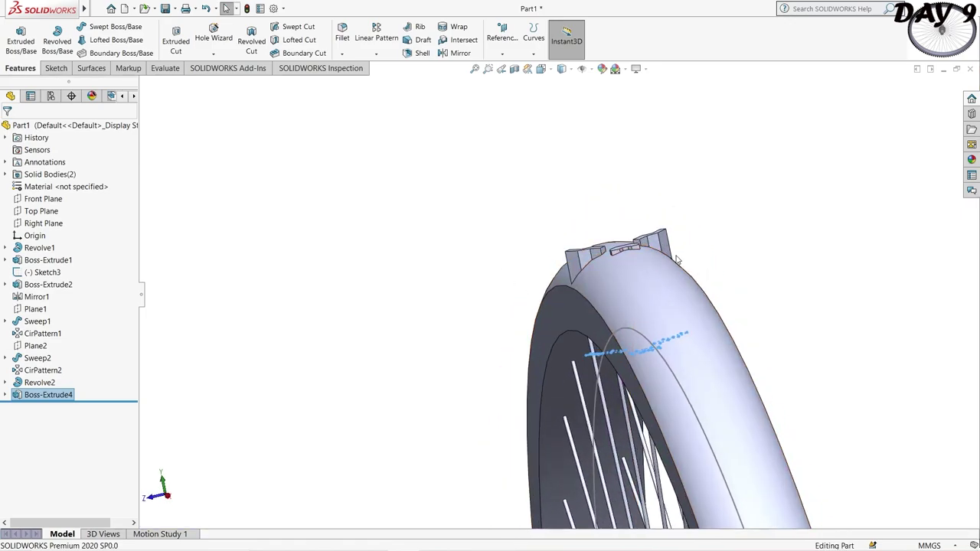
left_click(43, 223)
left_click(100, 212)
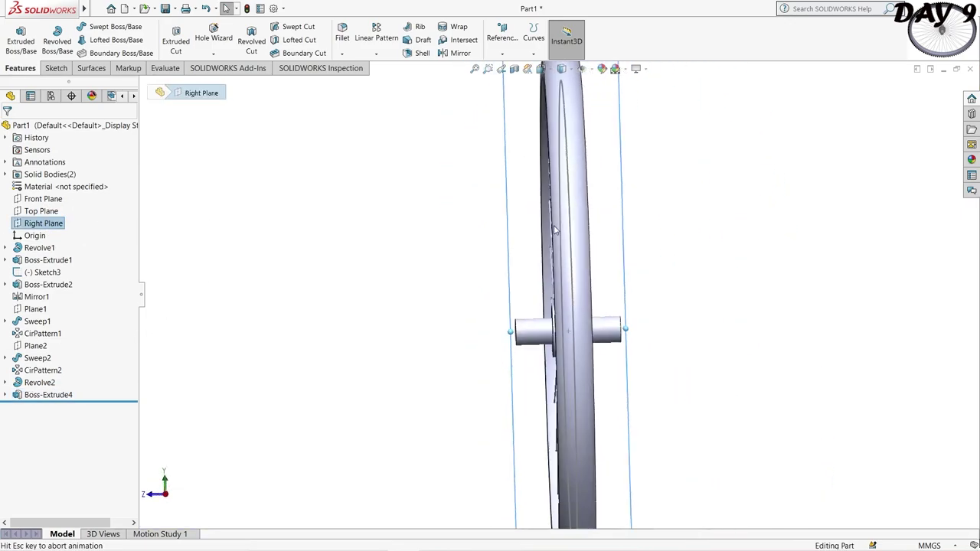
scroll(561, 122, "down", 5)
scroll(568, 140, "down", 3)
left_click(580, 145)
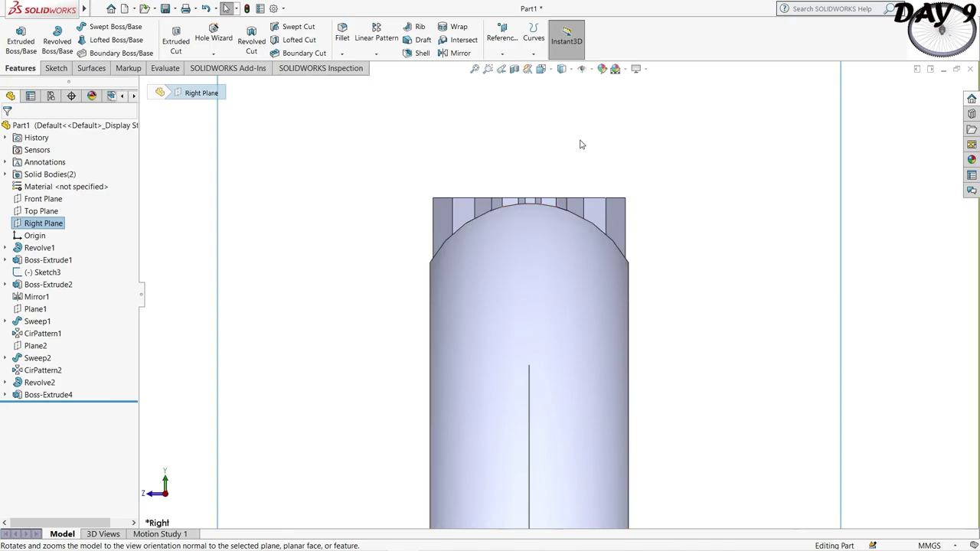
scroll(528, 176, "down", 3)
mouse_move(542, 210)
middle_mouse_down()
mouse_move(541, 241)
mouse_move(544, 220)
middle_mouse_up()
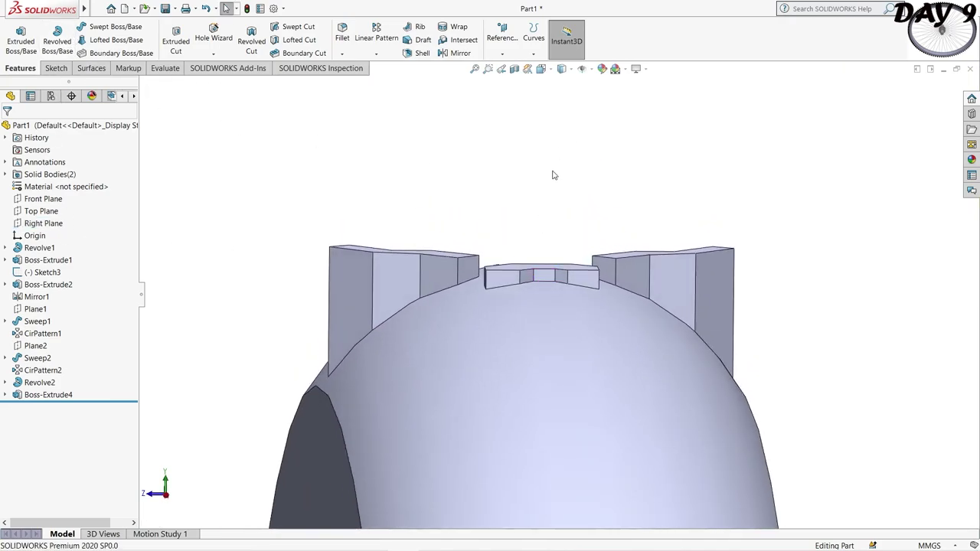
middle_click_drag(554, 175, 562, 157)
left_click(56, 68)
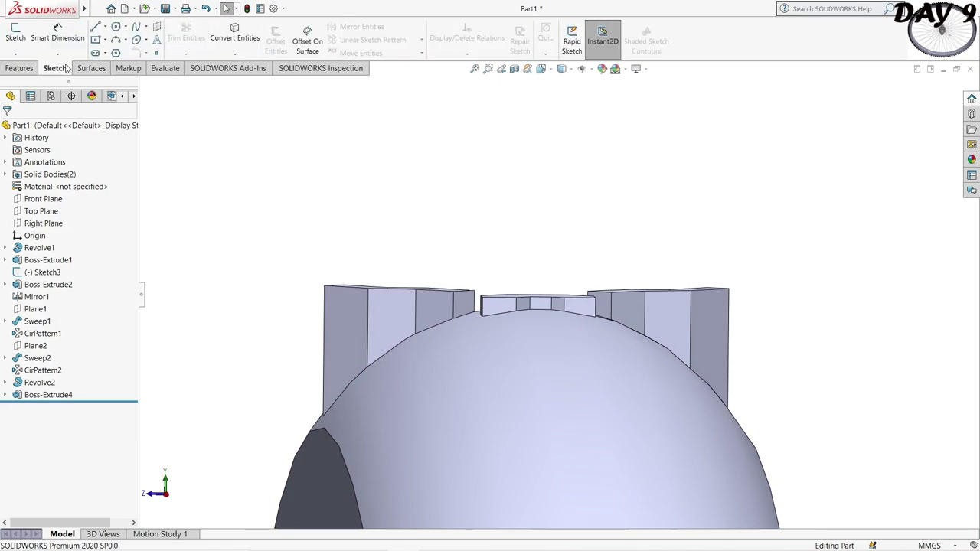
left_click(16, 32)
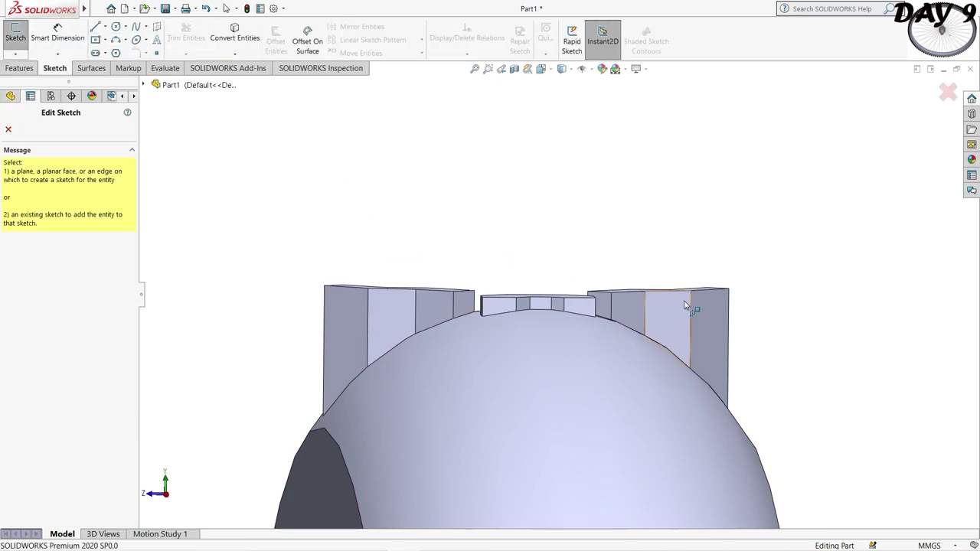
left_click(9, 129)
right_click(37, 224)
left_click(74, 202)
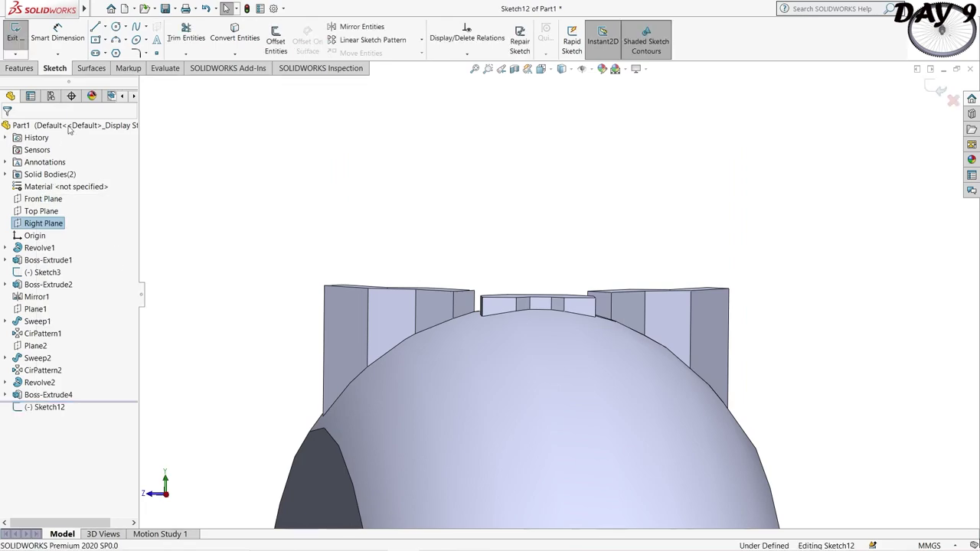
Draw an arc over the tire crown and close it with three lines above the tabs
left_click(116, 41)
left_click(720, 386)
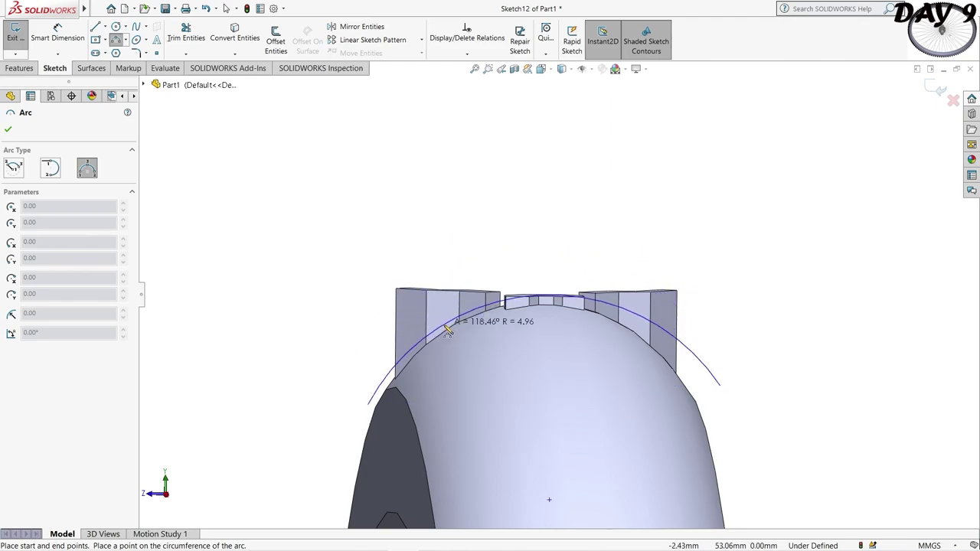
left_click(448, 329)
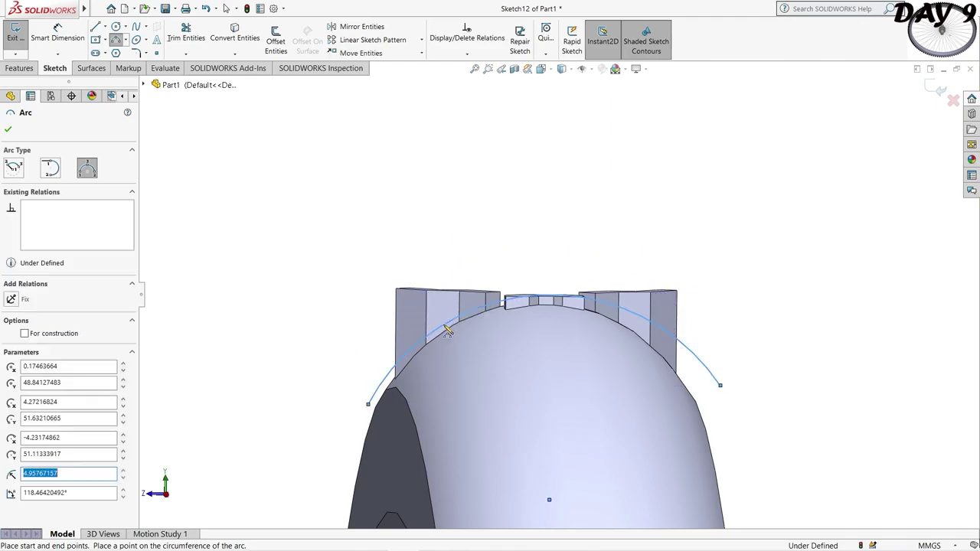
left_click(7, 129)
left_click(95, 27)
left_click(368, 404)
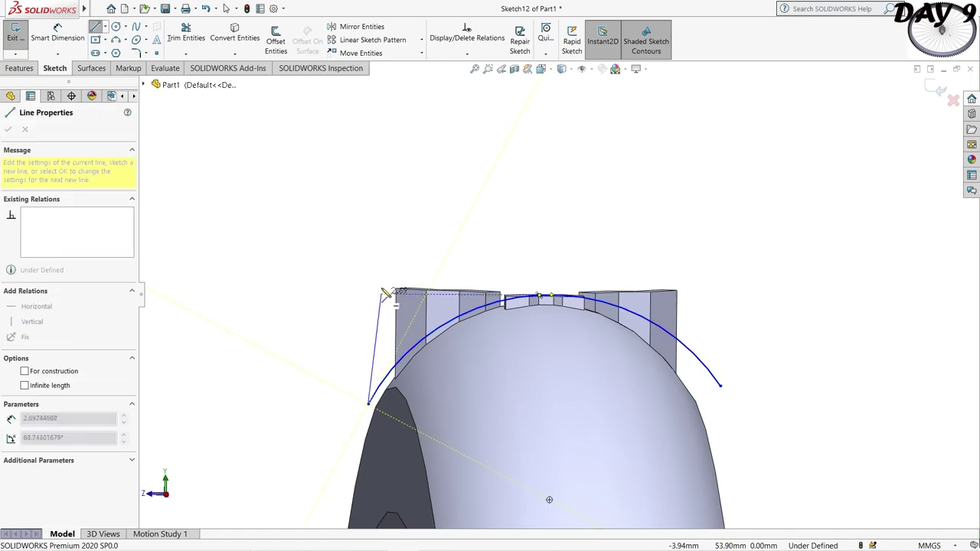
left_click(370, 249)
left_click(744, 232)
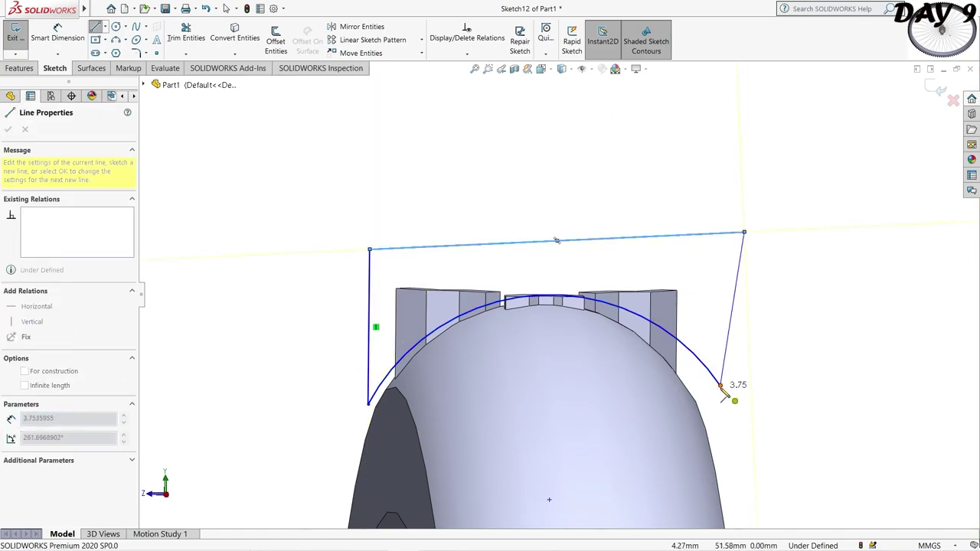
left_click(719, 385)
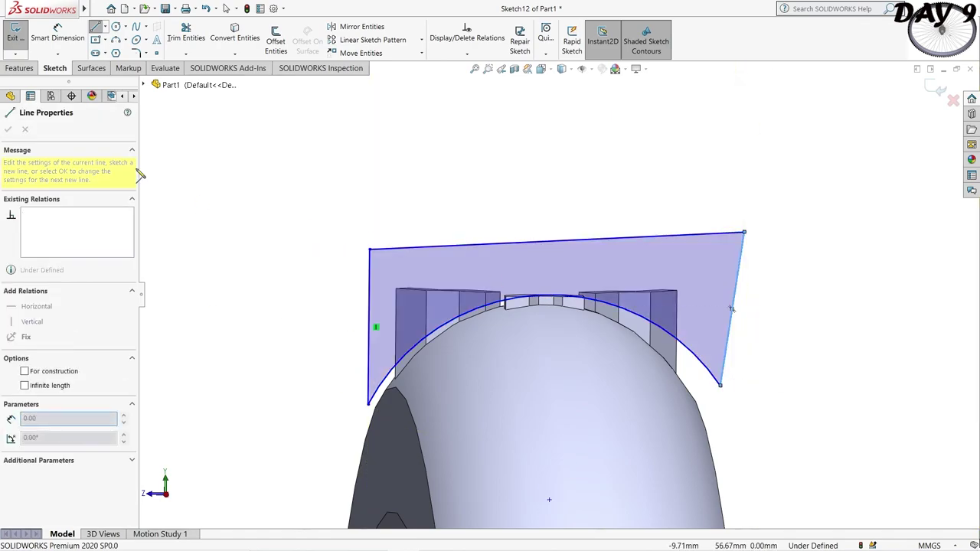
left_click(7, 130)
Cut-extrude the arc profile 4 mm blind to trim the tabs to the crown curve
left_click(23, 68)
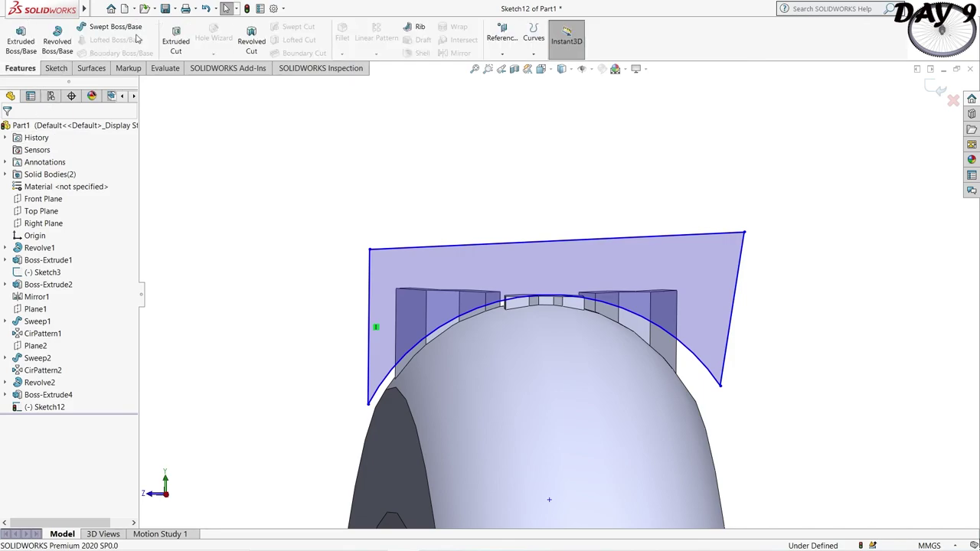
left_click(182, 40)
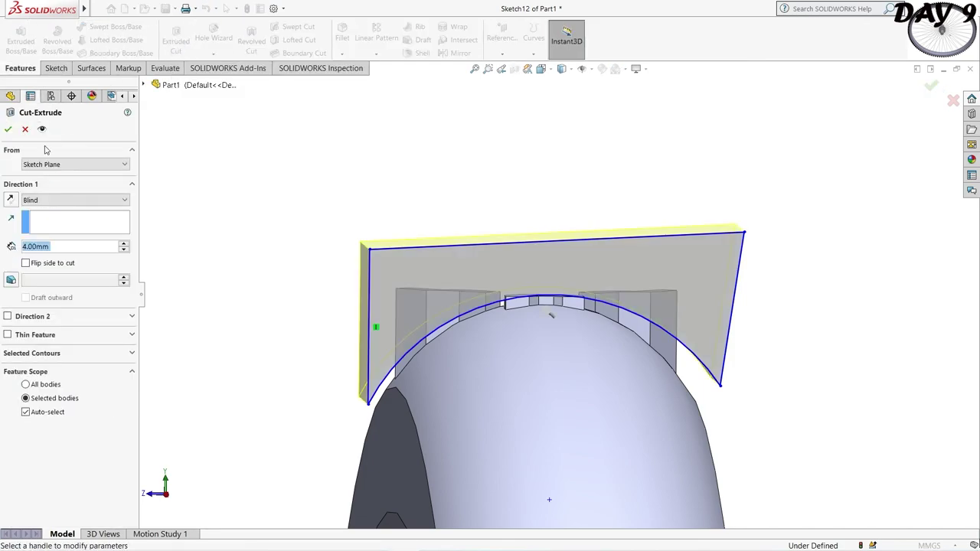
left_click(6, 130)
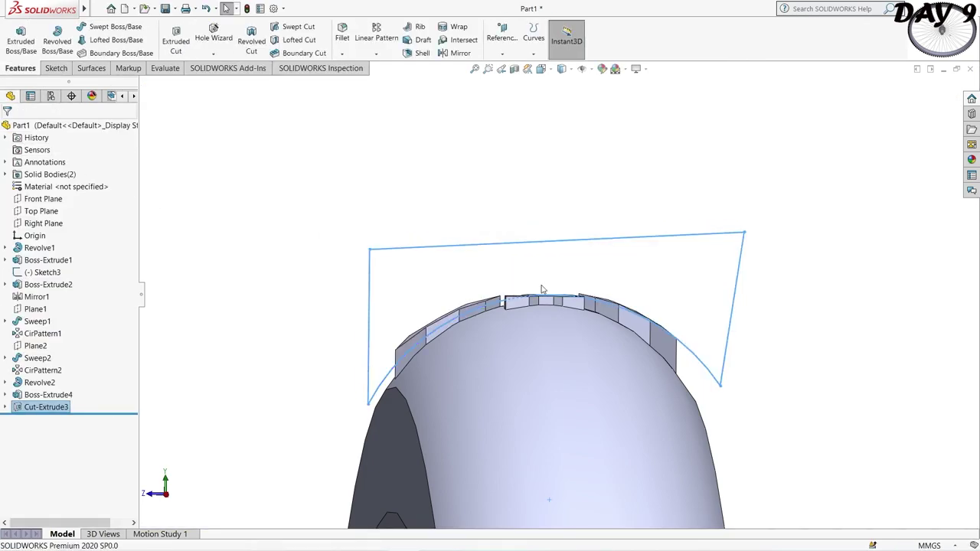
left_click(409, 247)
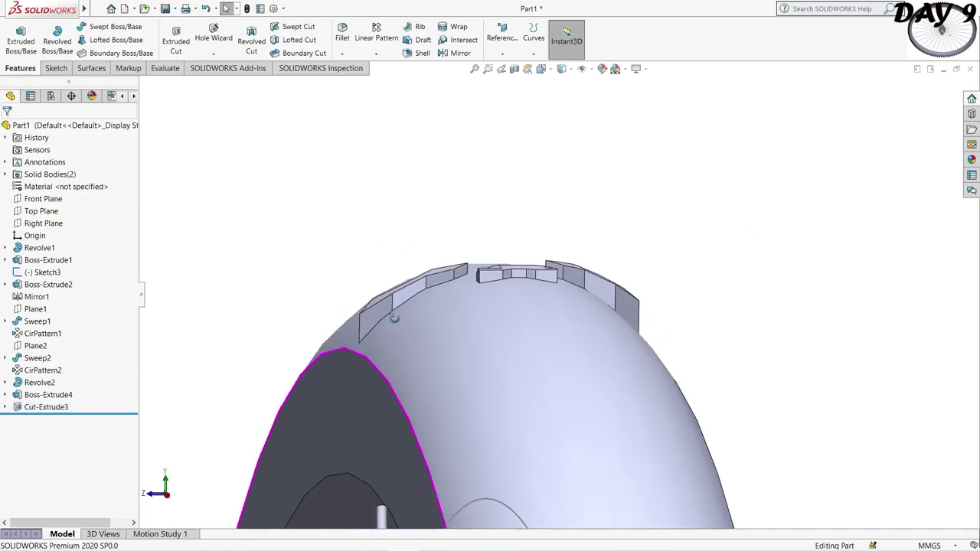
middle_click_drag(392, 321, 638, 265)
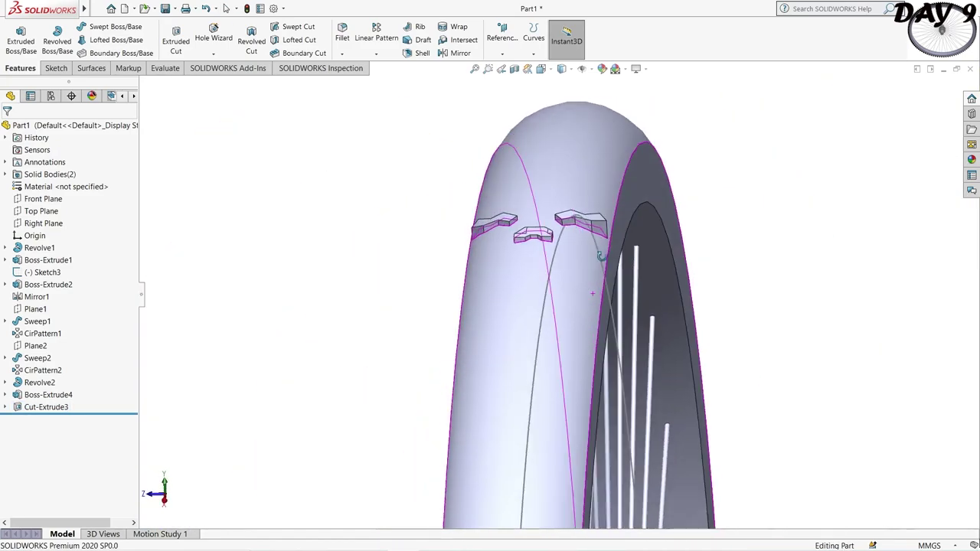
Start a circular pattern from the front view and add the Boss-Extrude4 tabs to it
mouse_move(754, 462)
middle_mouse_down()
mouse_move(743, 396)
mouse_move(502, 455)
mouse_move(528, 418)
middle_mouse_up()
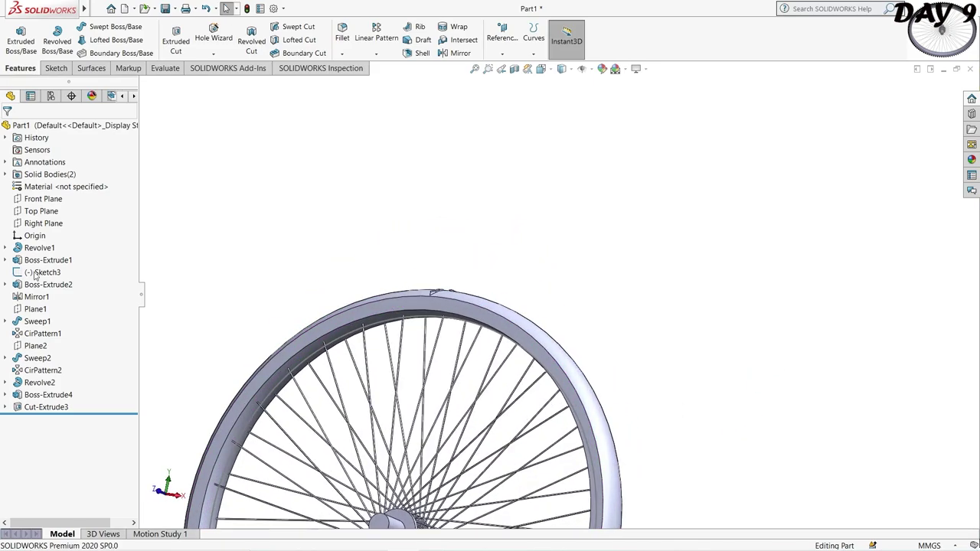
left_click(36, 200)
left_click(89, 188)
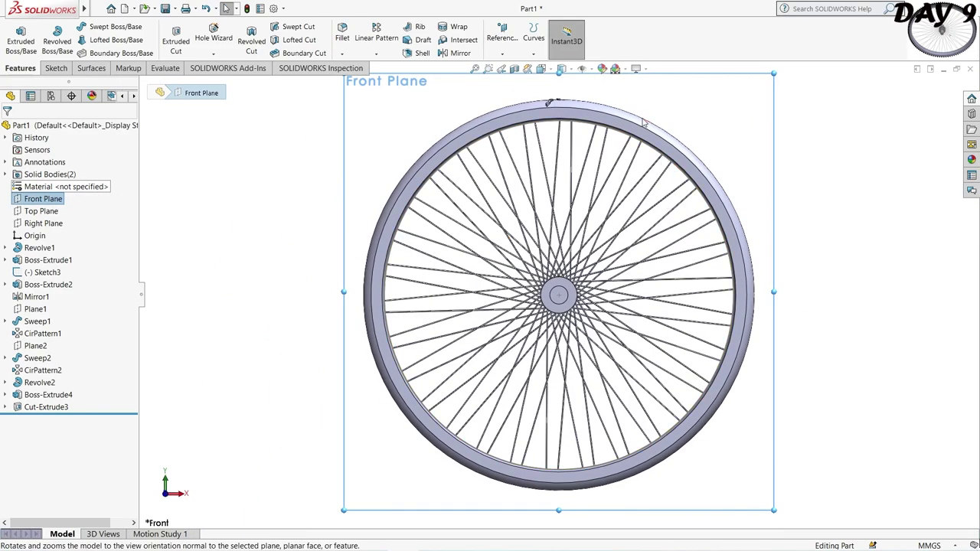
left_click(378, 54)
left_click(390, 79)
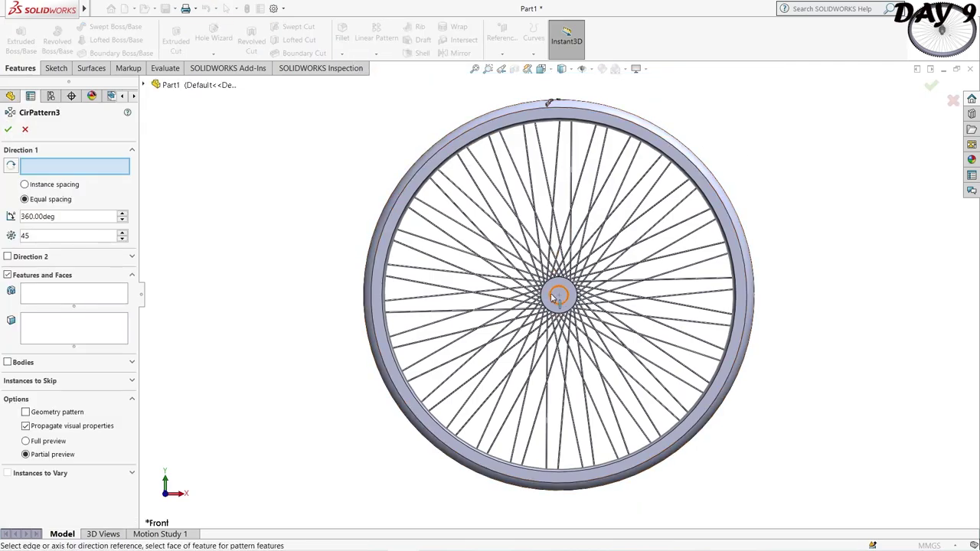
left_click(556, 296)
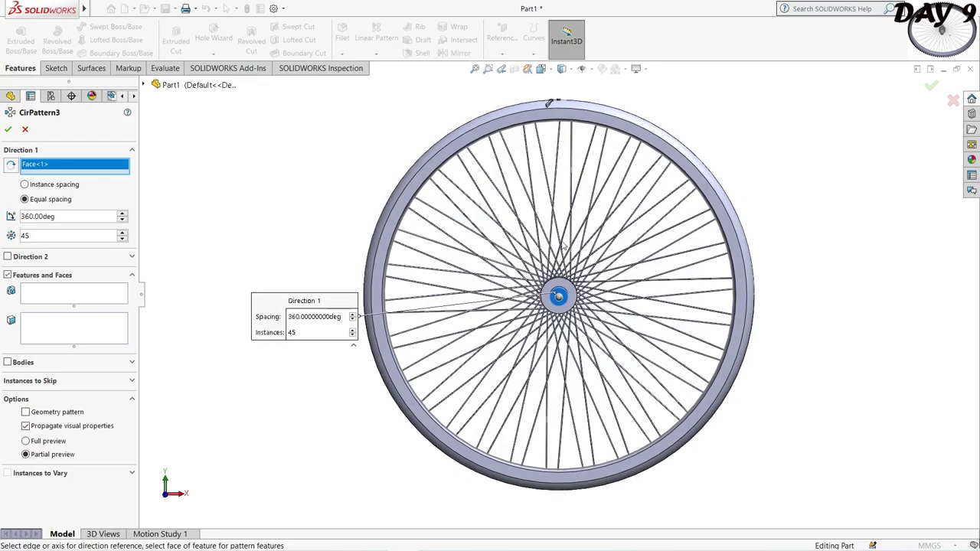
key("Delete")
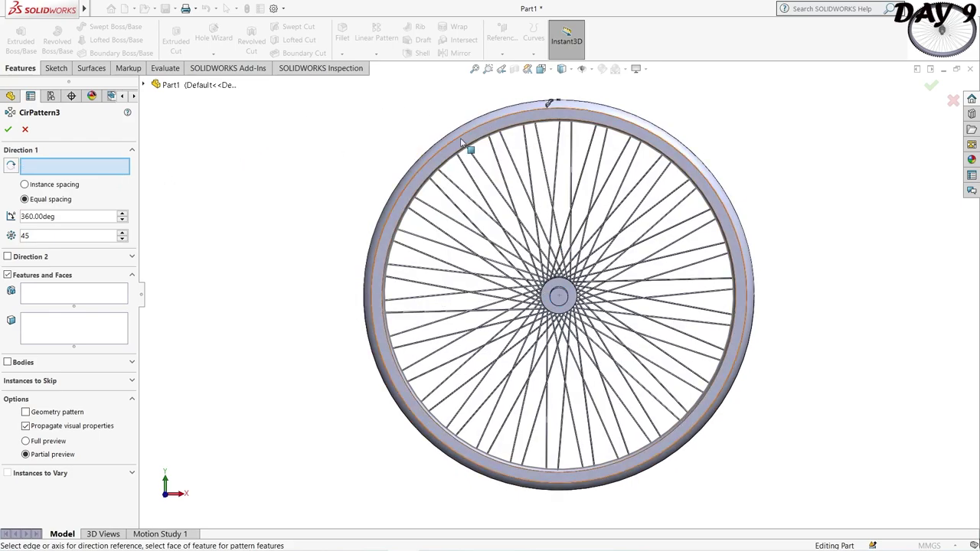
left_click(460, 144)
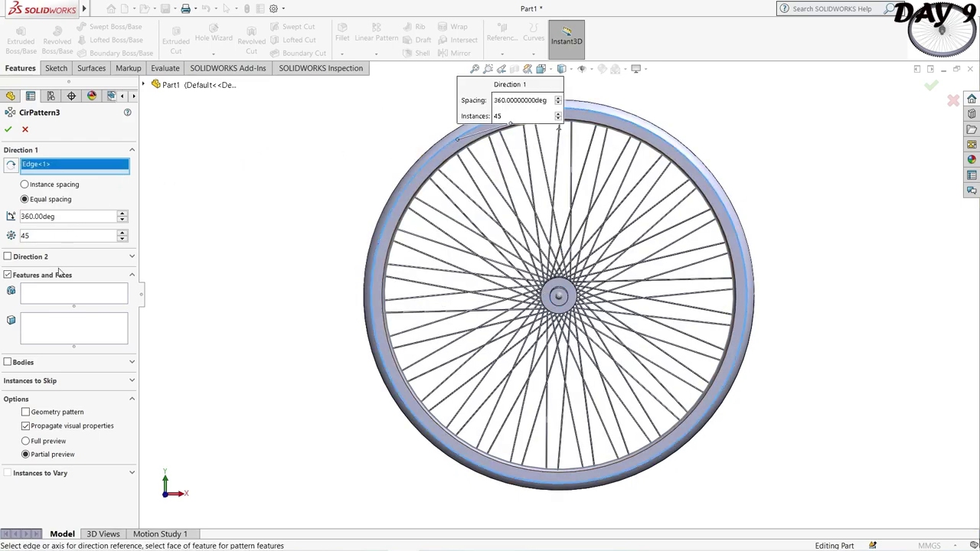
left_click(92, 294)
middle_click_drag(667, 100, 475, 199)
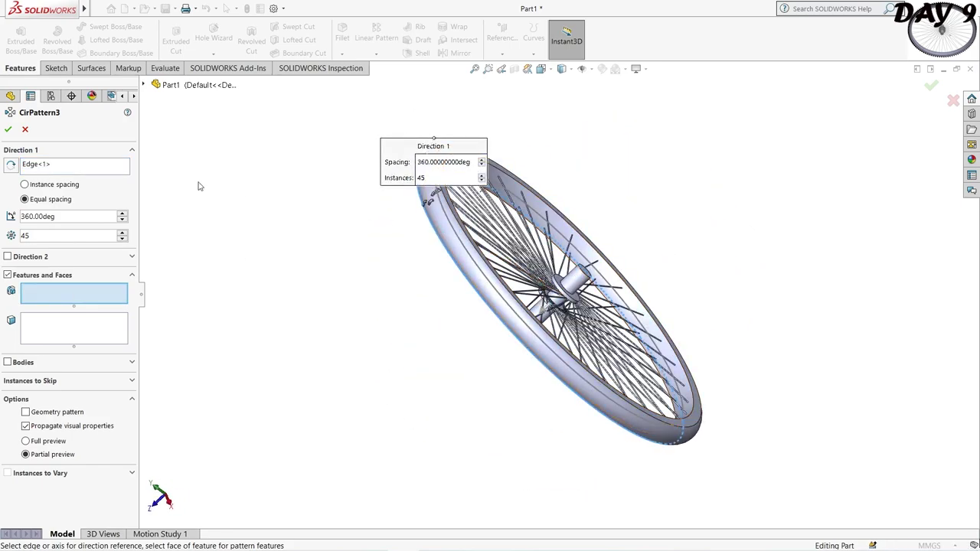
left_click(55, 170)
key("Delete")
left_click(60, 291)
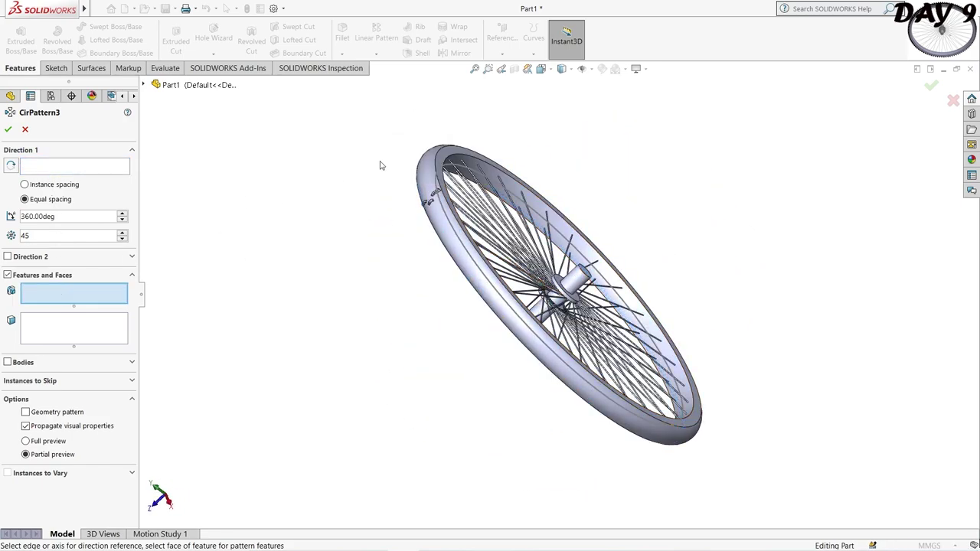
scroll(462, 251, "down", 3)
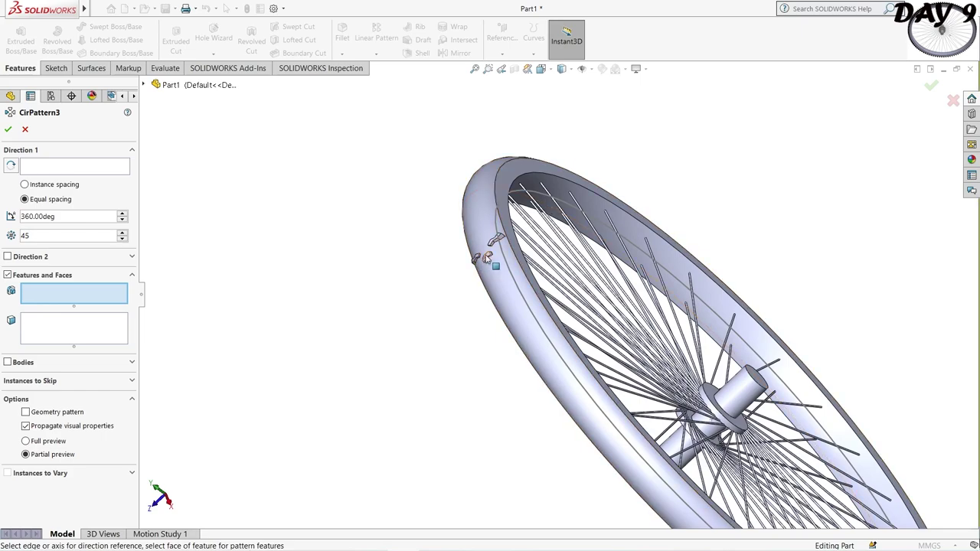
left_click(492, 262)
Use the rim edge as axis and finish the pattern: 45 equal instances over 360°
scroll(497, 268, "down", 3)
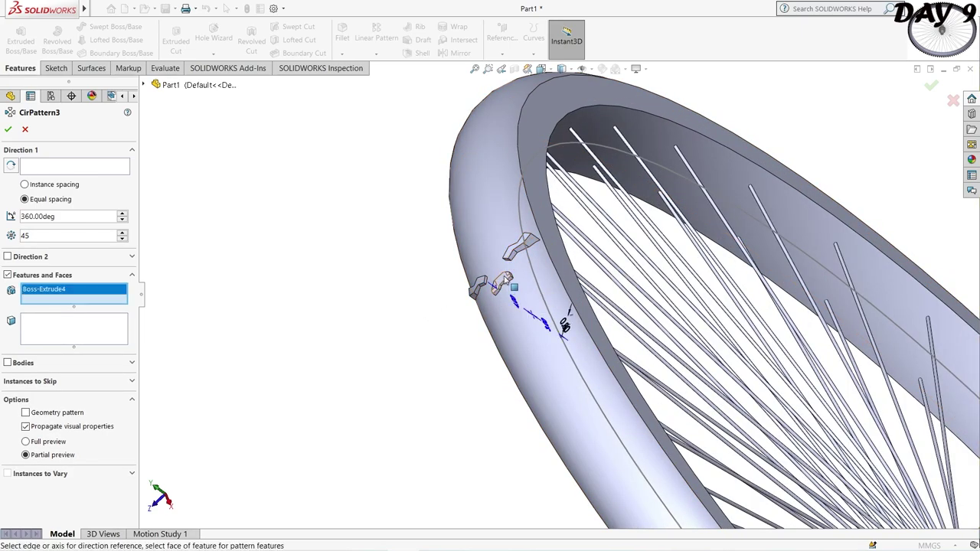
key("ctrl+1")
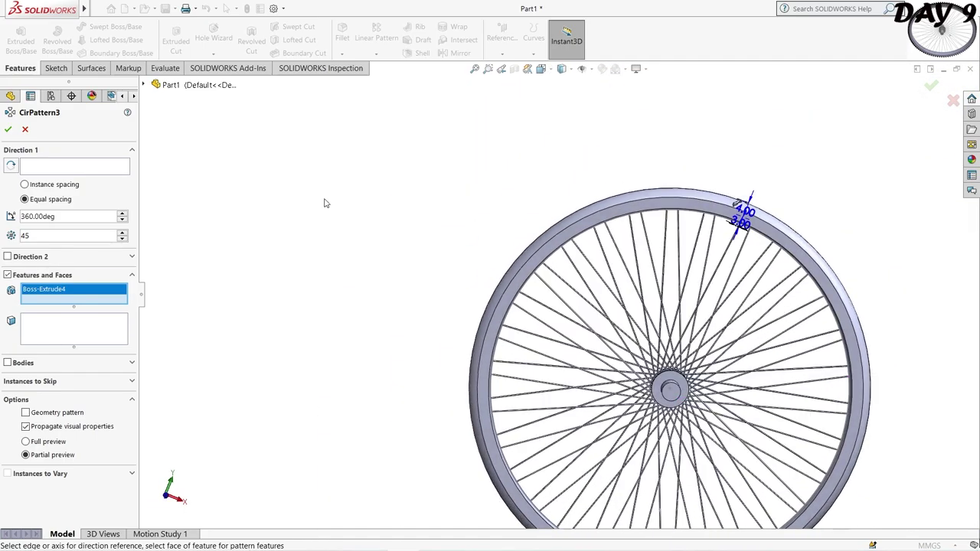
left_click(111, 170)
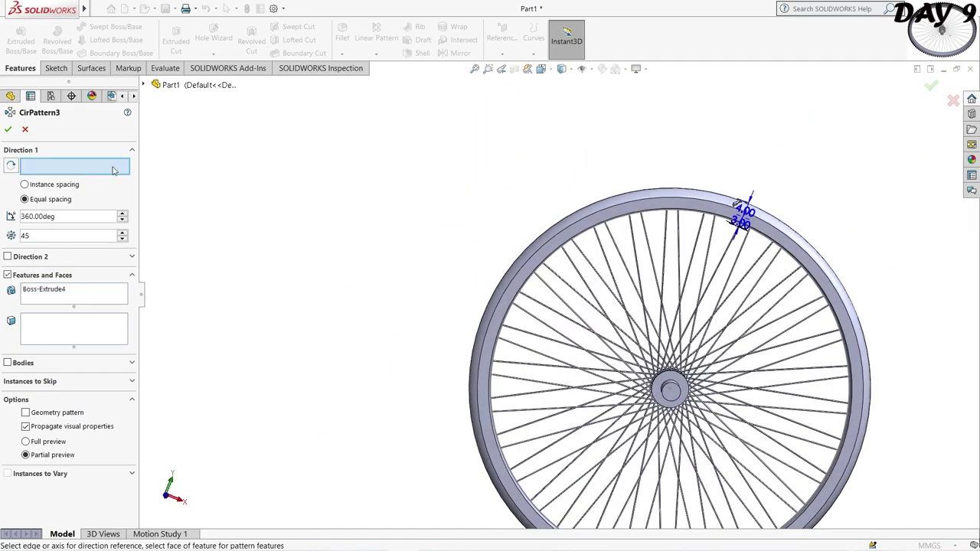
left_click(586, 223)
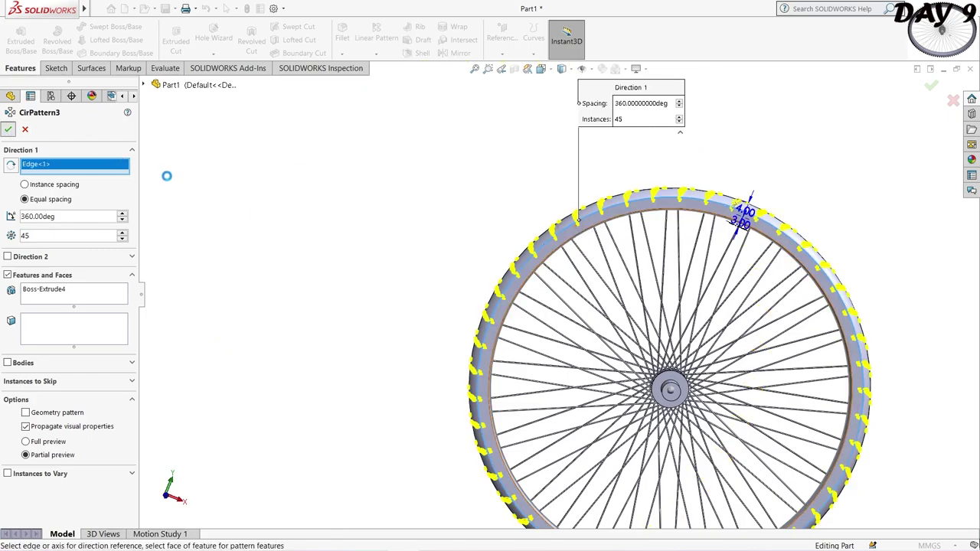
key("Return")
mouse_move(826, 342)
middle_mouse_down()
mouse_move(819, 313)
mouse_move(898, 345)
middle_mouse_up()
scroll(880, 360, "up", 2)
scroll(615, 344, "down", 3)
Edit CirPattern3 so the tread tab pattern has 100 instances around the rim
scroll(435, 373, "up", 3)
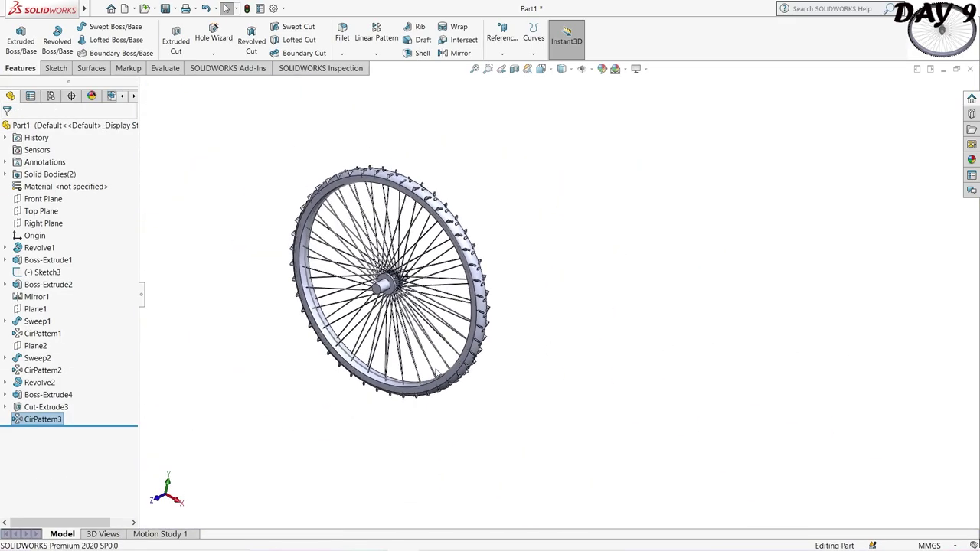
scroll(438, 373, "up", 3)
scroll(493, 343, "up", 1)
mouse_move(549, 306)
middle_mouse_down()
mouse_move(520, 367)
mouse_move(596, 267)
middle_mouse_up()
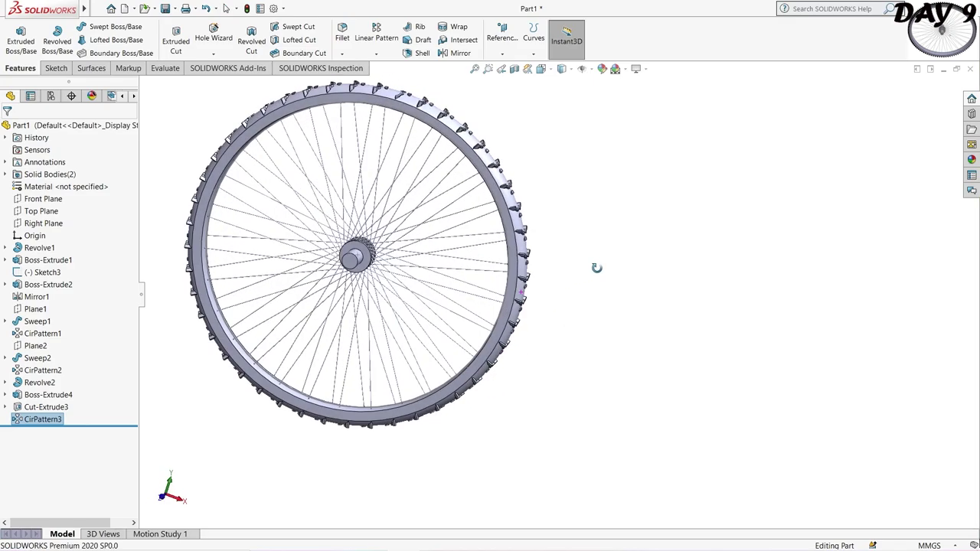
scroll(596, 267, "down", 3)
right_click(43, 420)
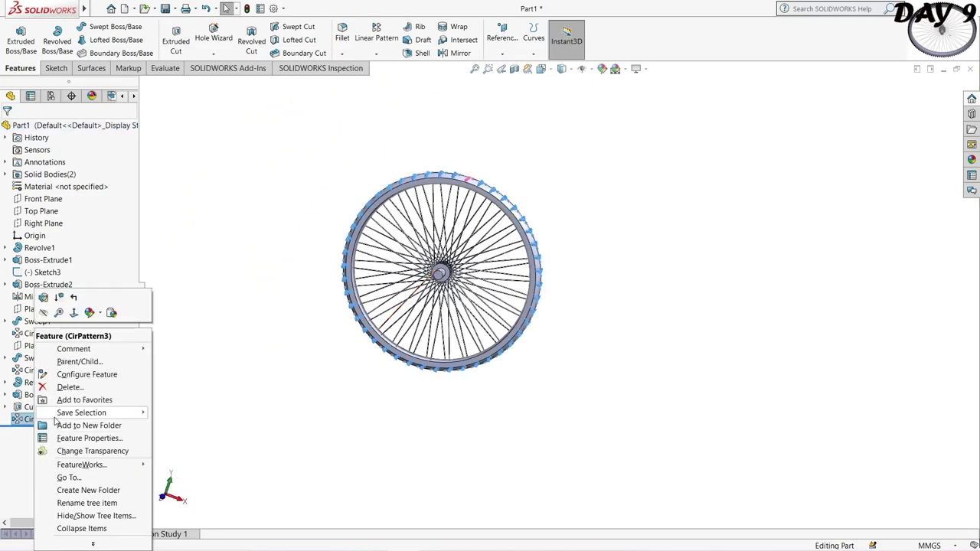
left_click(43, 297)
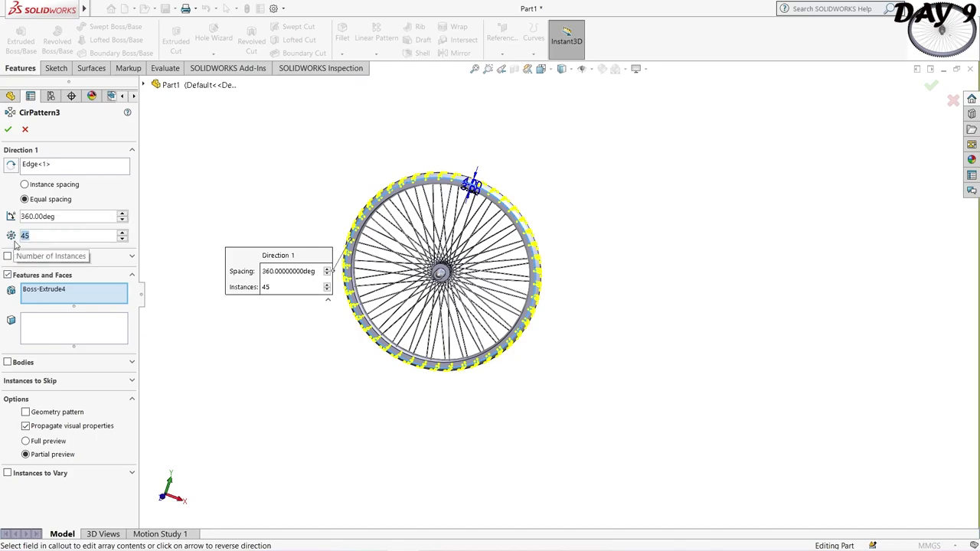
type("100")
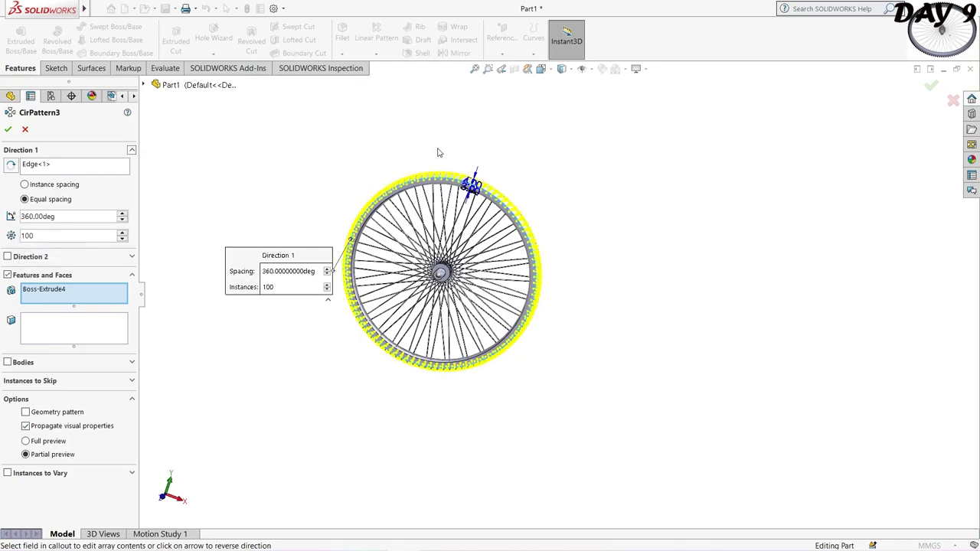
middle_click_drag(438, 152, 468, 212)
scroll(469, 213, "down", 5)
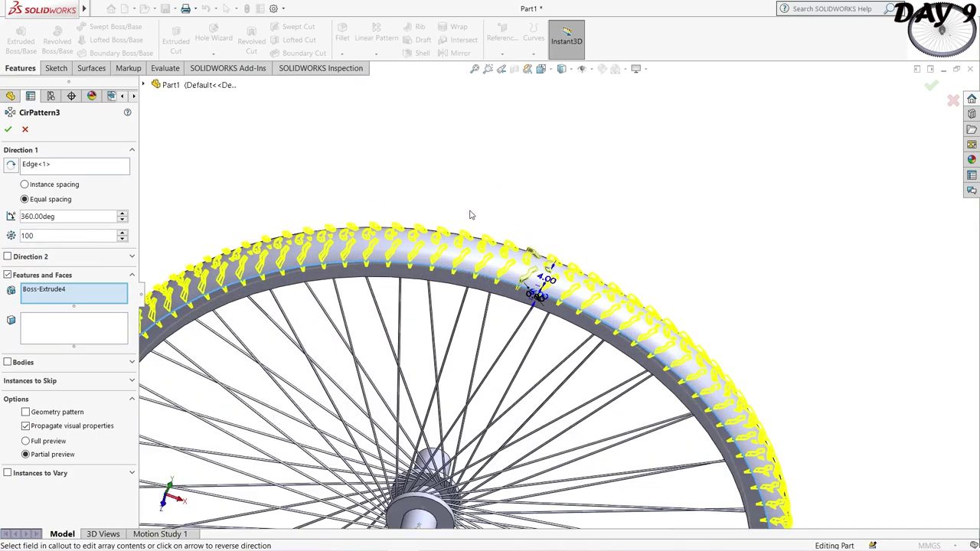
left_click(9, 130)
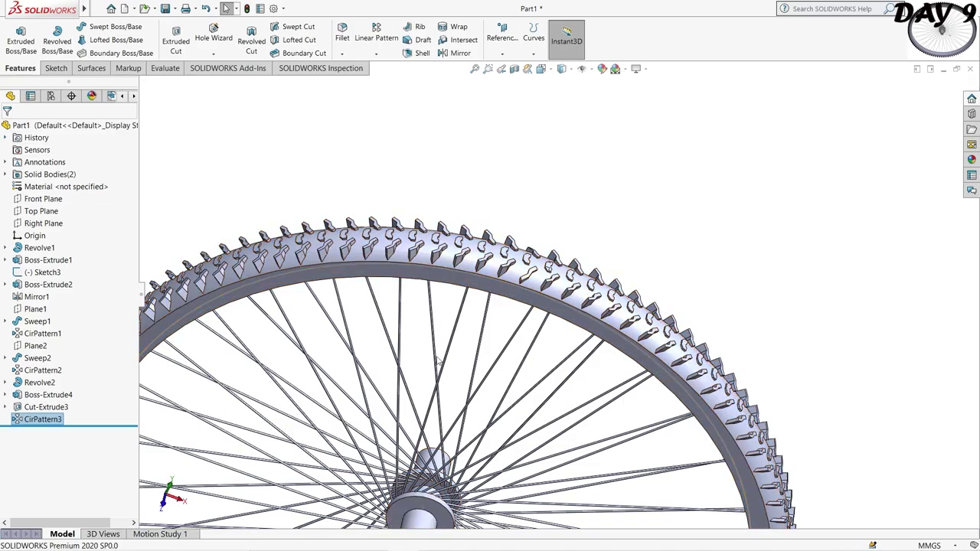
Orbit and zoom the wheel to inspect the dense 100-copy tread from tilted and edge-on angles
mouse_move(635, 147)
middle_mouse_down()
mouse_move(528, 299)
mouse_move(568, 283)
middle_mouse_up()
scroll(516, 312, "up", 3)
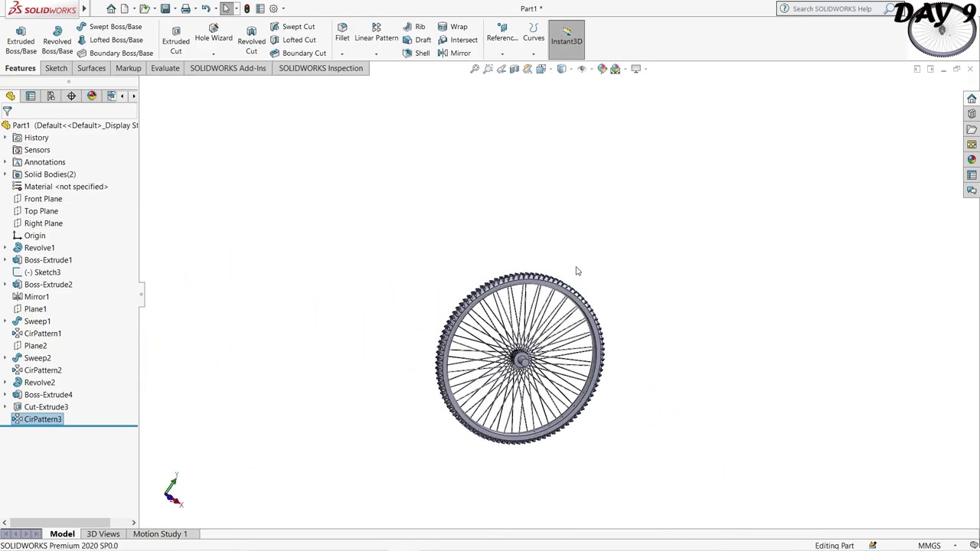
scroll(559, 352, "down", 3)
mouse_move(559, 349)
middle_mouse_down()
mouse_move(546, 162)
mouse_move(426, 222)
mouse_move(258, 284)
mouse_move(96, 468)
middle_mouse_up()
scroll(258, 284, "up", 3)
Apply black spray paint to Revolve2, Boss-Extrude4, Cut-Extrude3 and CirPattern3, then view the wheel from the front
left_click(77, 408)
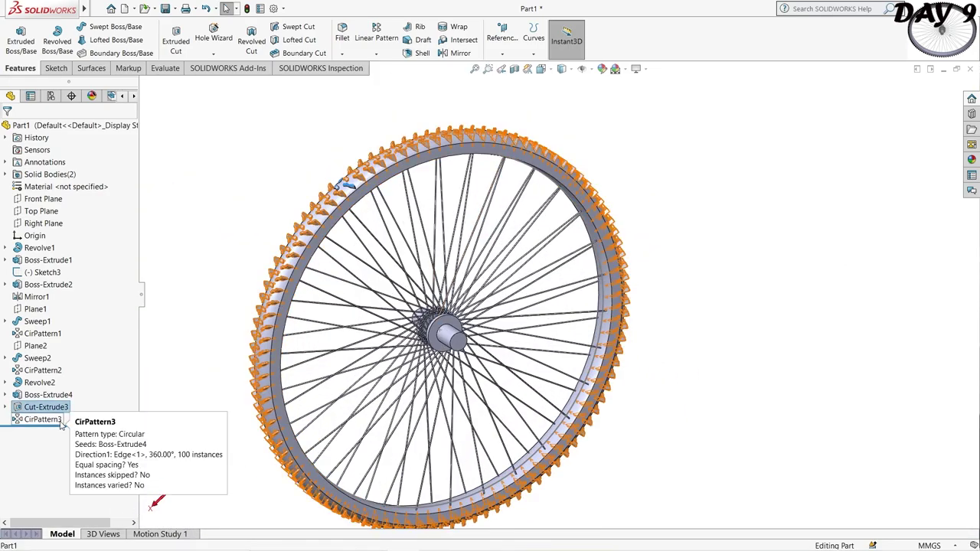
left_click(64, 420, "ctrl")
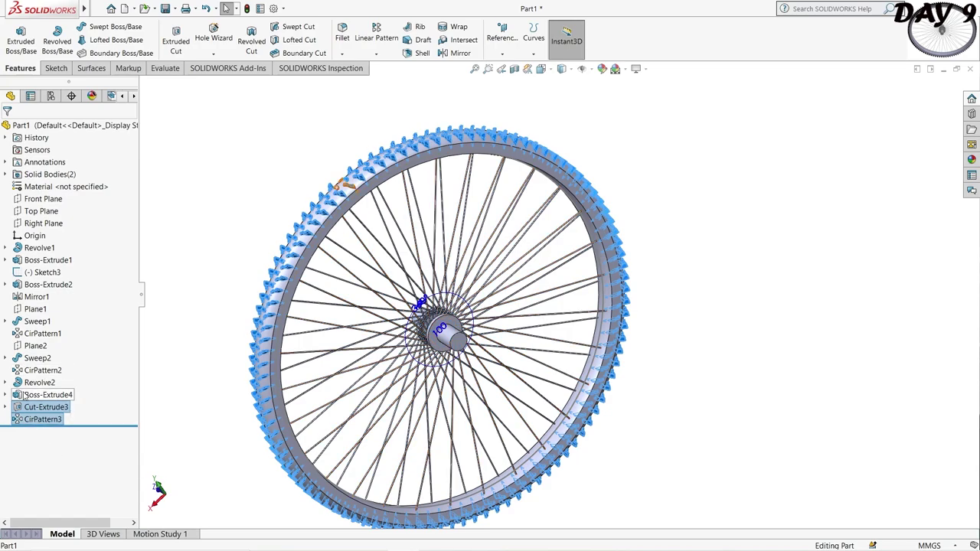
left_click(24, 396, "ctrl")
left_click(39, 383, "ctrl")
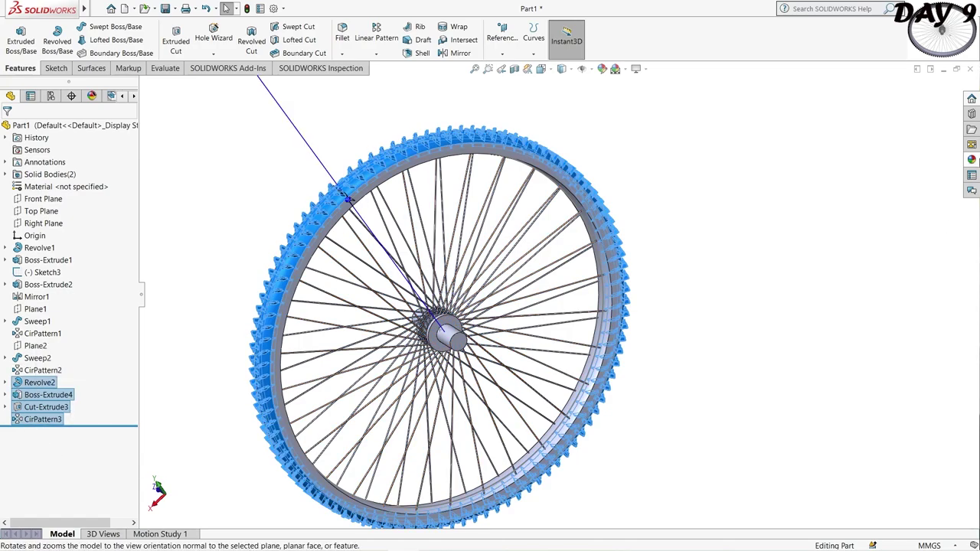
left_click(971, 159)
left_click(875, 138)
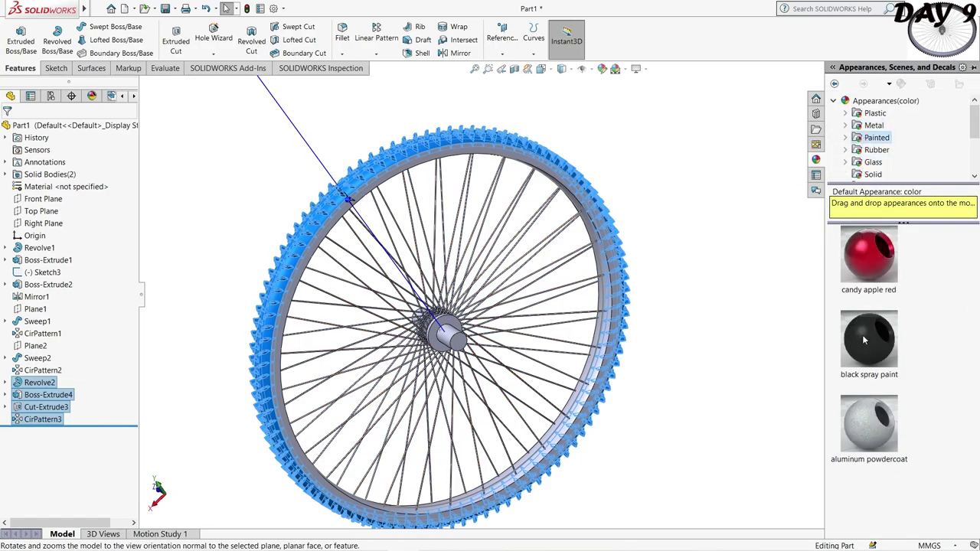
double_click(863, 339)
key("ctrl+1")
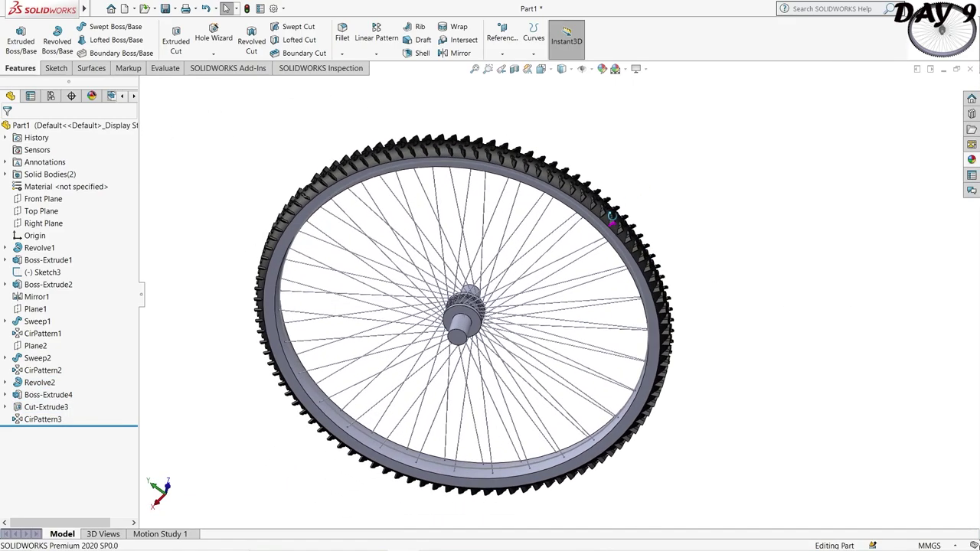
Select the spoke and hub features, Sweep1 through Boss-Extrude1, and pick polished steel from the Metal appearances
left_click(38, 358)
left_click(53, 345, "ctrl")
left_click(50, 334, "ctrl")
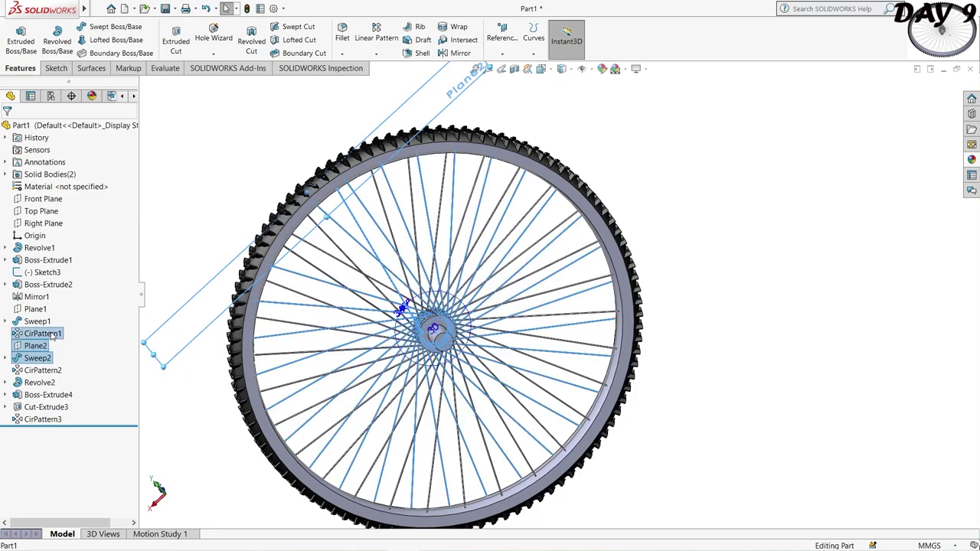
left_click(37, 321, "ctrl")
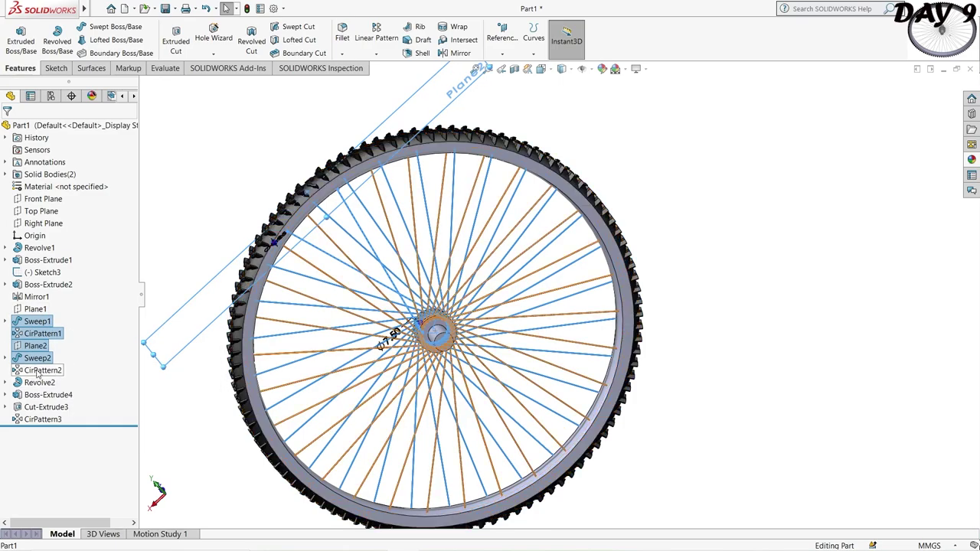
left_click(35, 309, "ctrl")
left_click(36, 297, "ctrl")
left_click(50, 285, "ctrl")
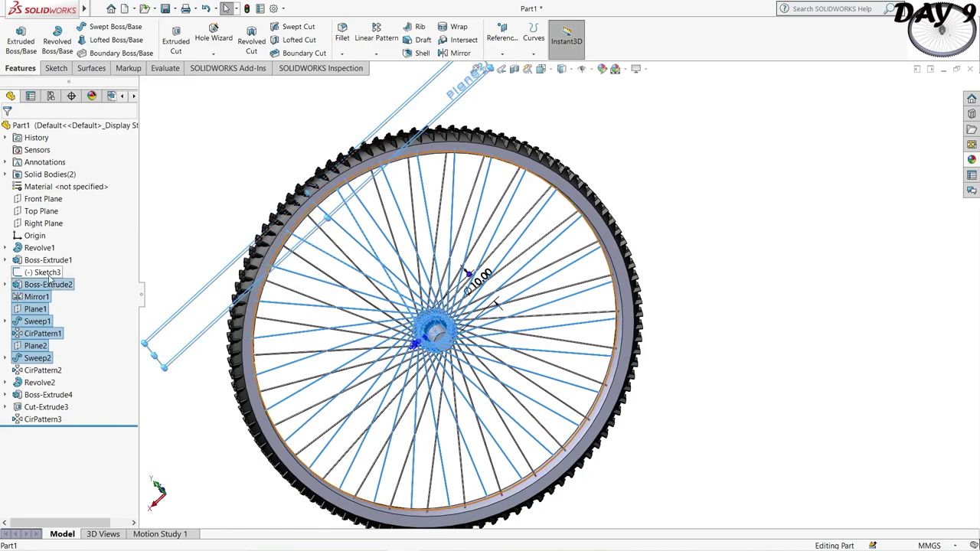
left_click(46, 272, "ctrl")
left_click(52, 261, "ctrl")
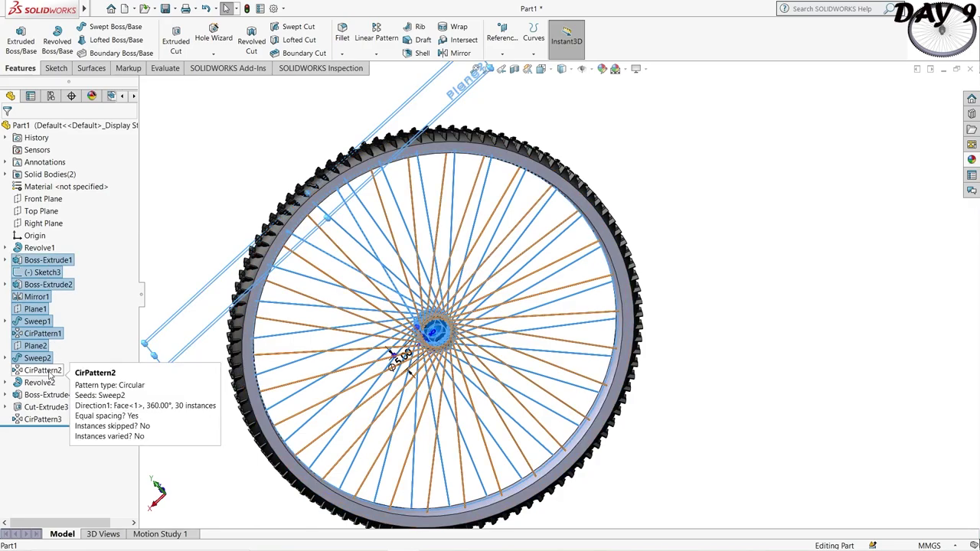
left_click(972, 161)
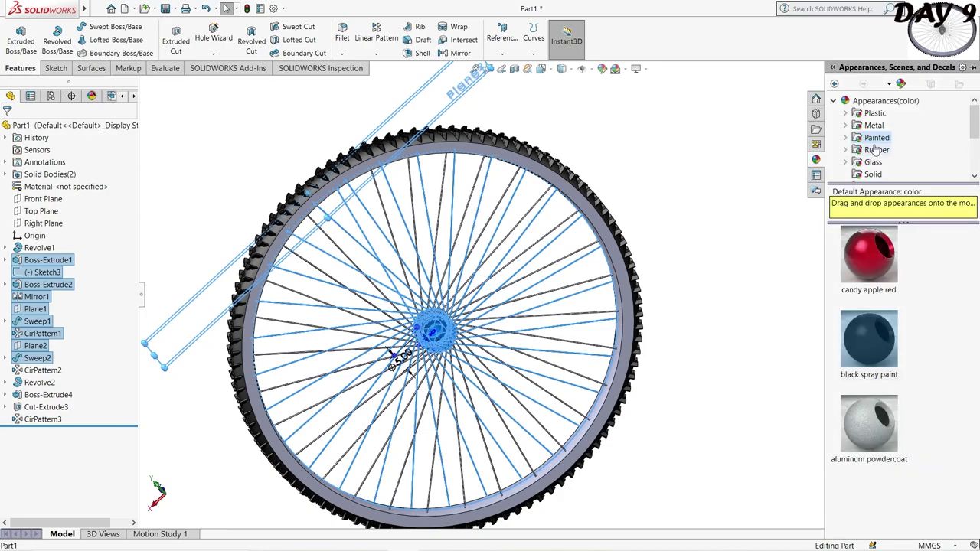
left_click(874, 125)
left_click(866, 272)
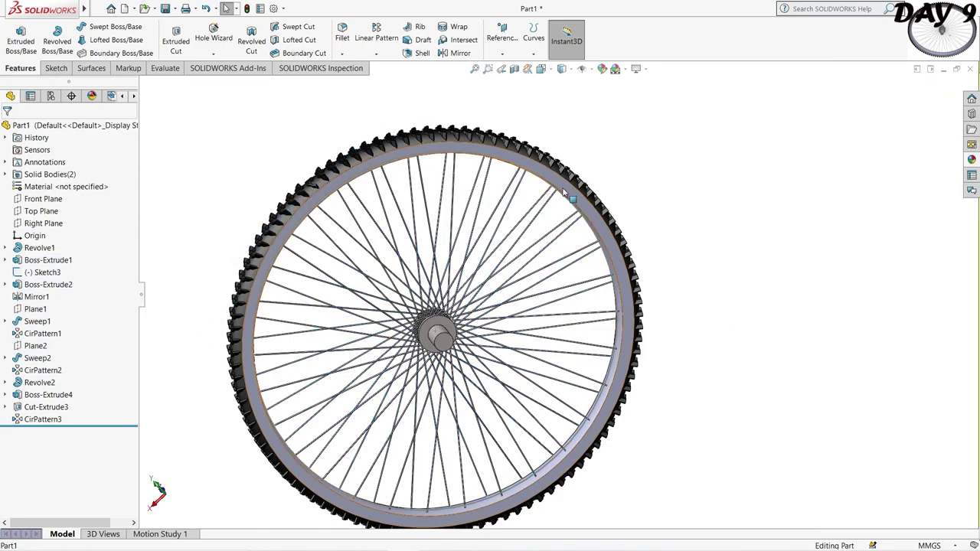
Apply the polished steel appearance to the wheel rim
left_click(573, 196)
left_click(971, 161)
double_click(873, 253)
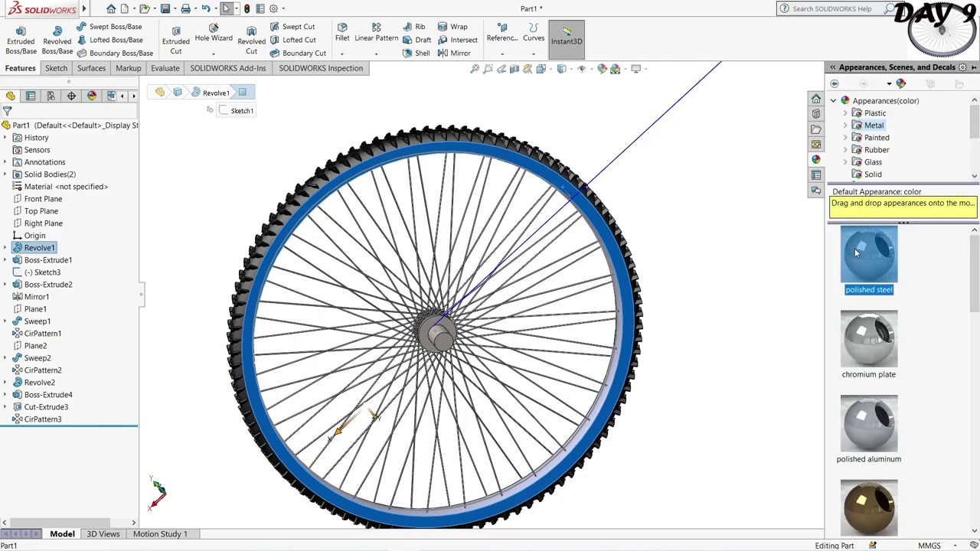
Orbit the finished wheel, then set it to the standard Front view
mouse_move(727, 294)
middle_mouse_down()
mouse_move(601, 387)
mouse_move(518, 309)
mouse_move(797, 263)
mouse_move(702, 354)
mouse_move(597, 190)
middle_mouse_up()
scroll(470, 296, "down", 3)
mouse_move(448, 382)
middle_mouse_down()
mouse_move(558, 471)
mouse_move(424, 528)
mouse_move(611, 349)
mouse_move(656, 470)
mouse_move(525, 406)
mouse_move(583, 307)
mouse_move(742, 144)
mouse_move(739, 184)
mouse_move(840, 153)
mouse_move(770, 102)
middle_mouse_up()
left_click(540, 70)
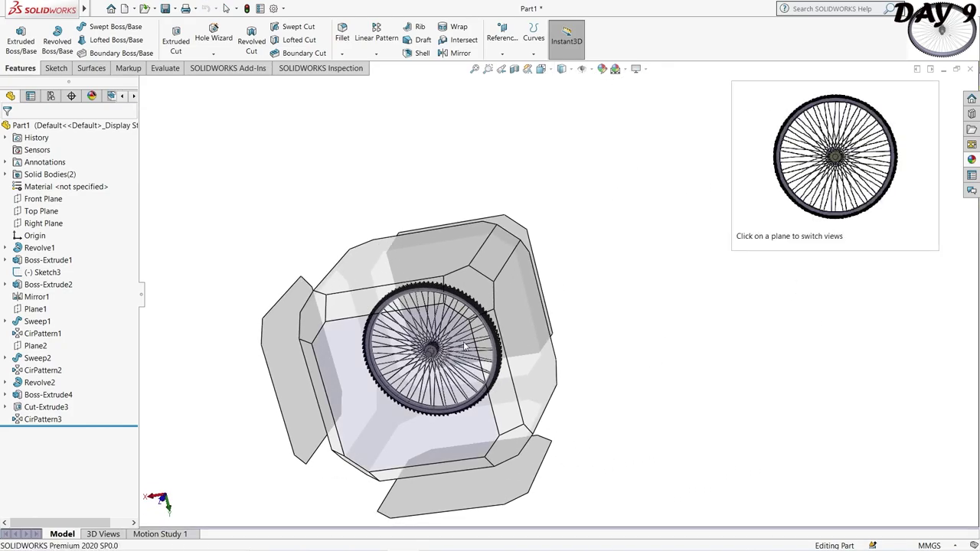
left_click(490, 345)
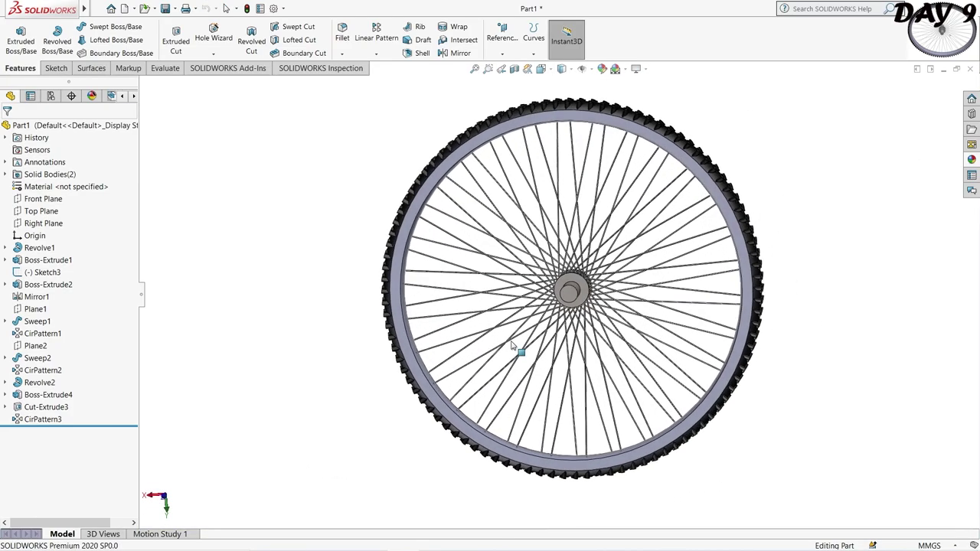